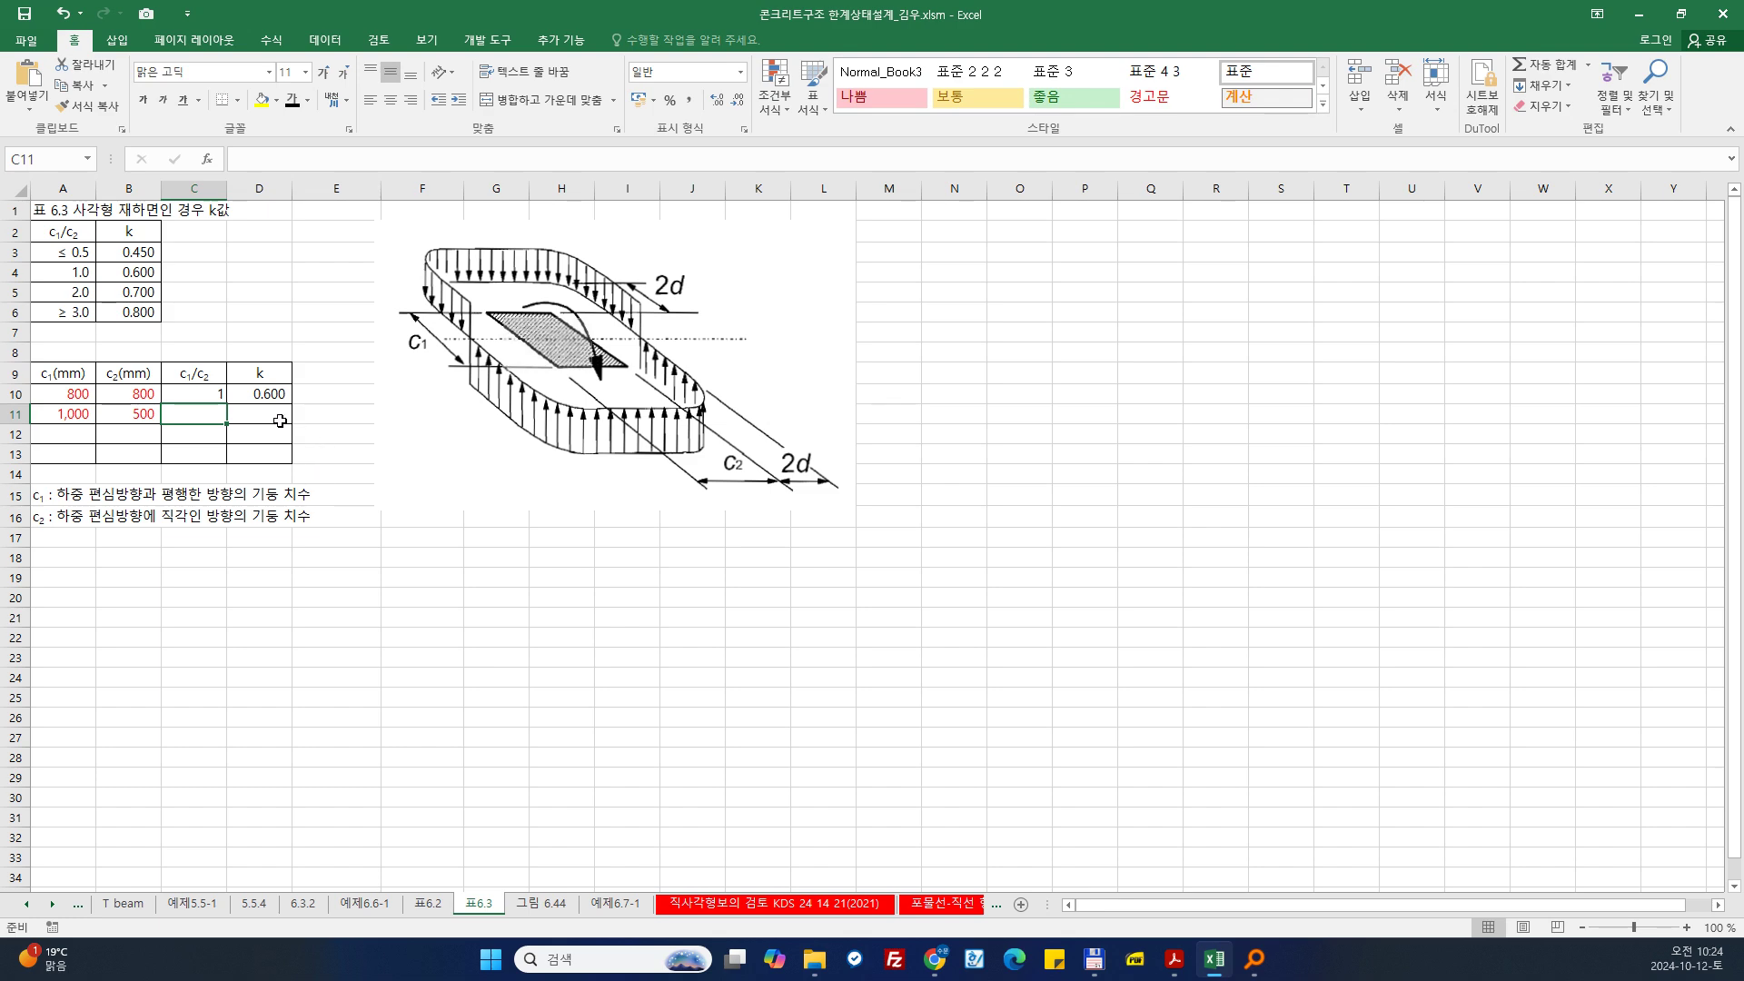
Step: Copy the c1/c2 ratio and k formulas from row 10 down to row 11
left_click(211, 393)
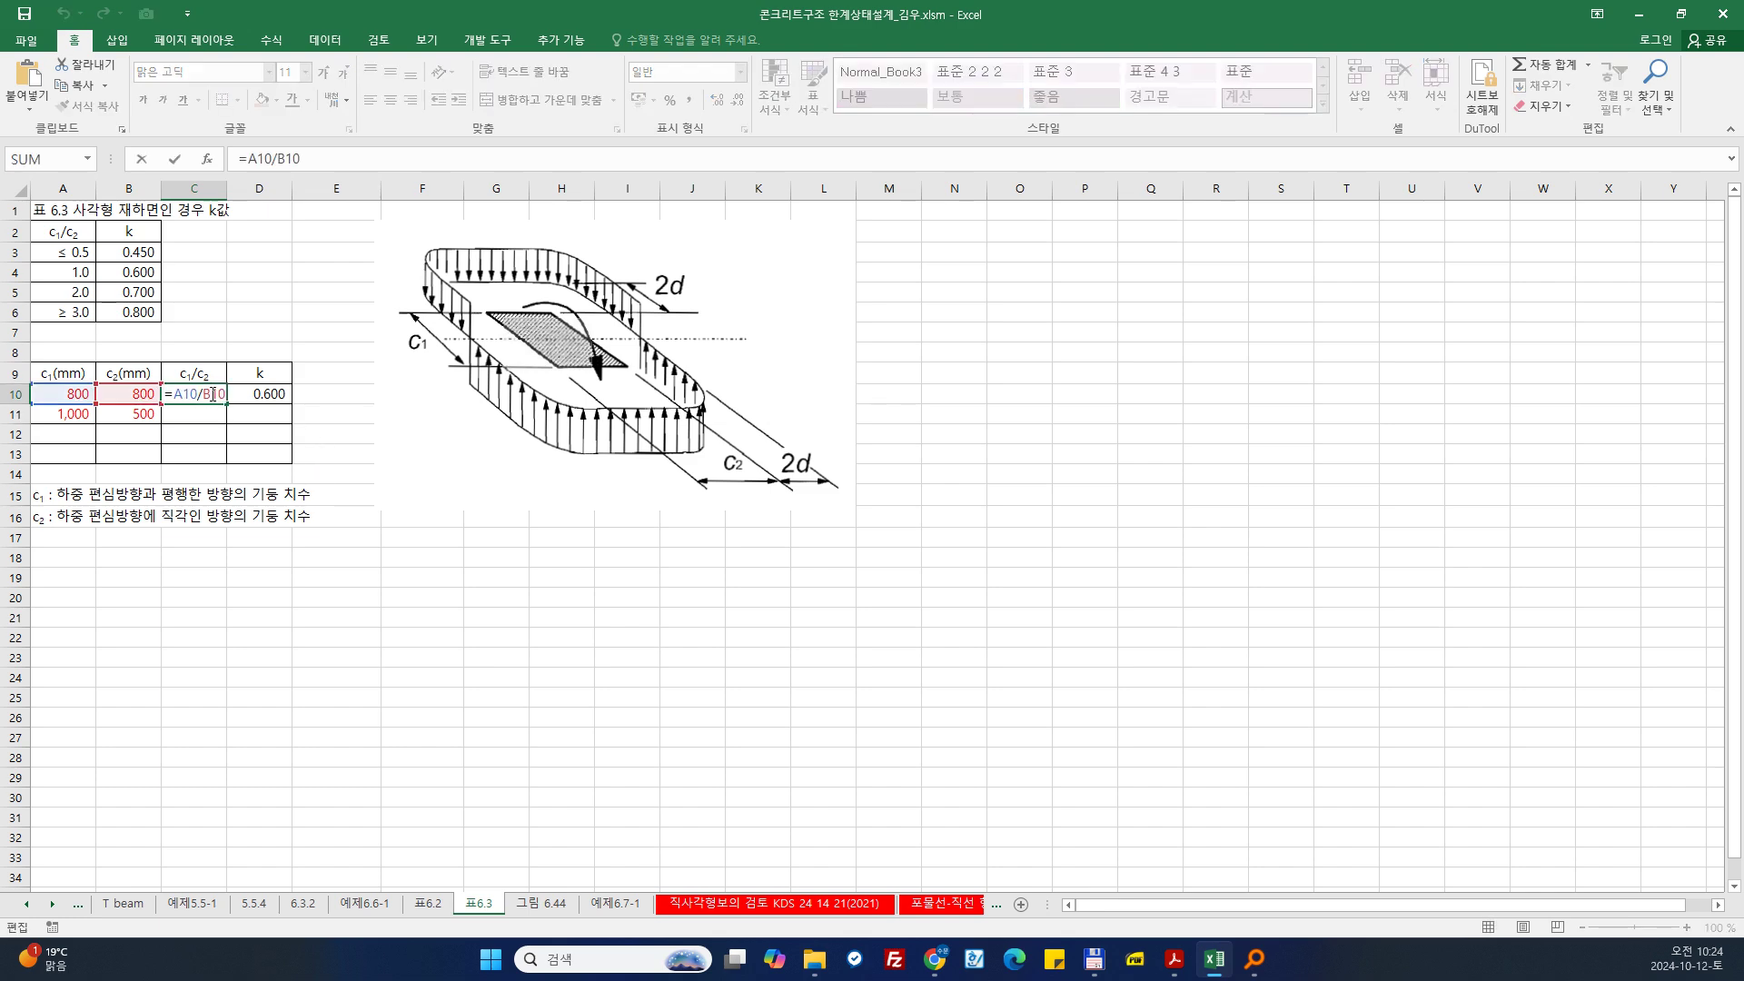
left_click_drag(224, 397, 224, 417)
left_click(252, 393)
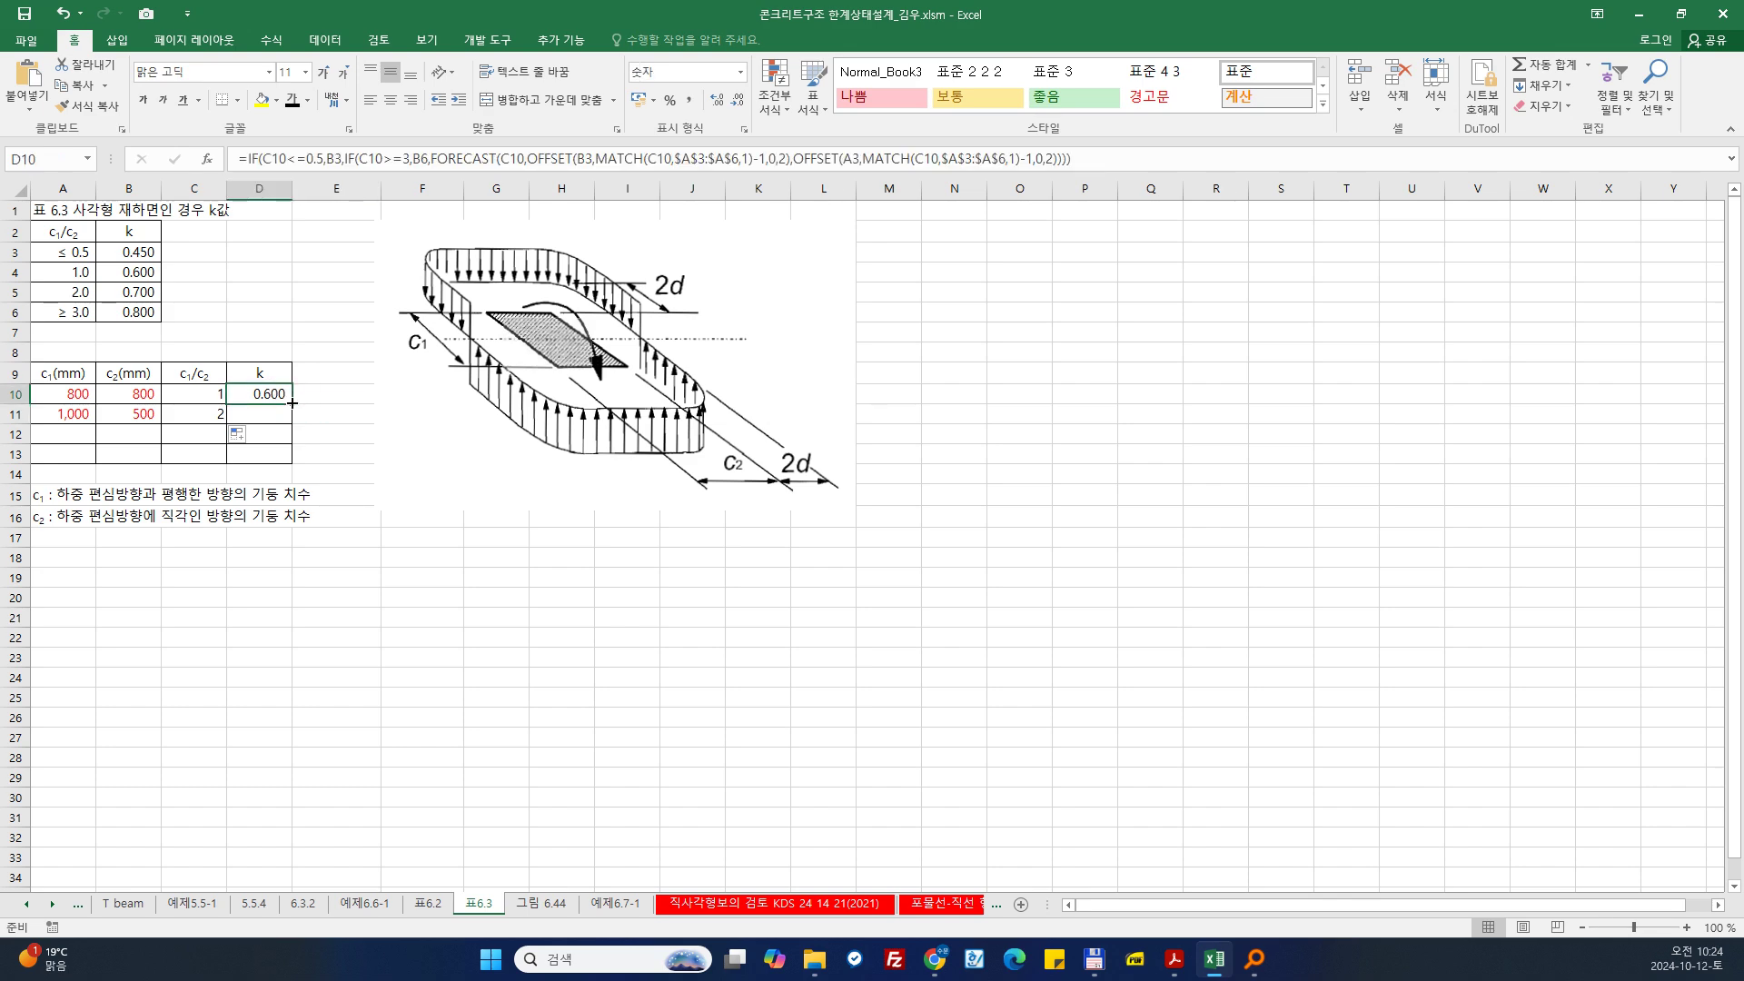
left_click_drag(293, 403, 293, 419)
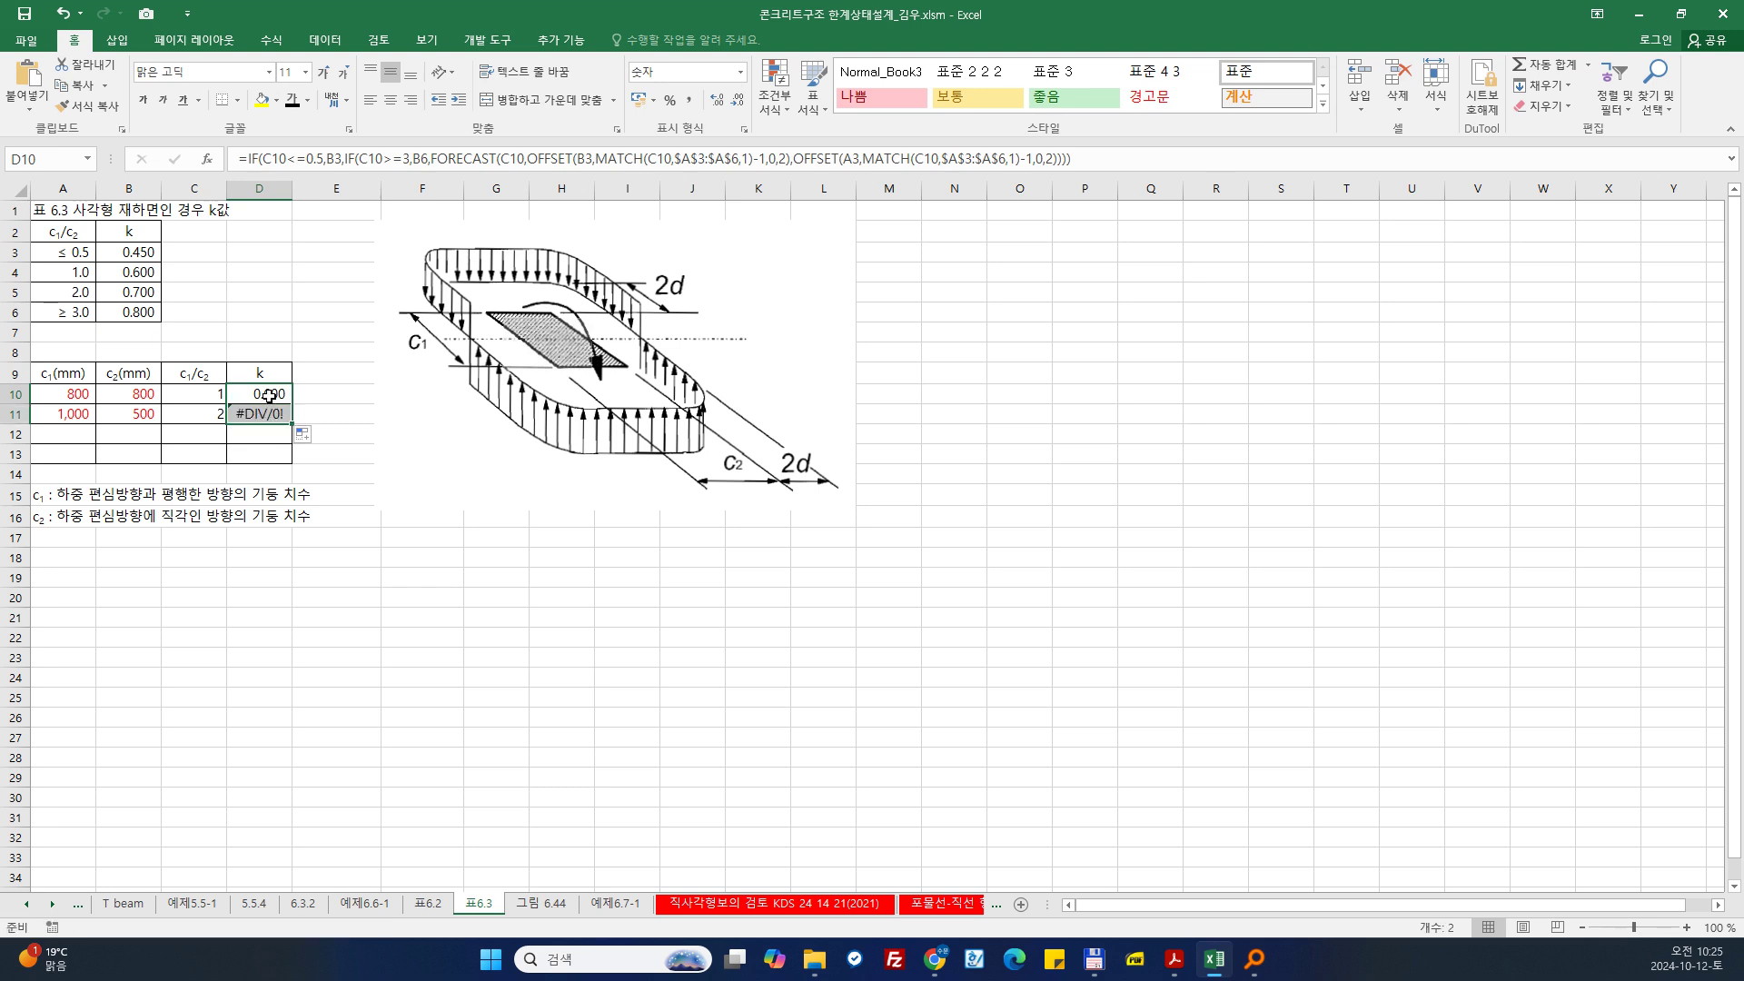
Step: In D10's k formula, make the single-cell references to B3, B6 and A3 absolute, including both OFFSET starting cells
double_click(269, 395)
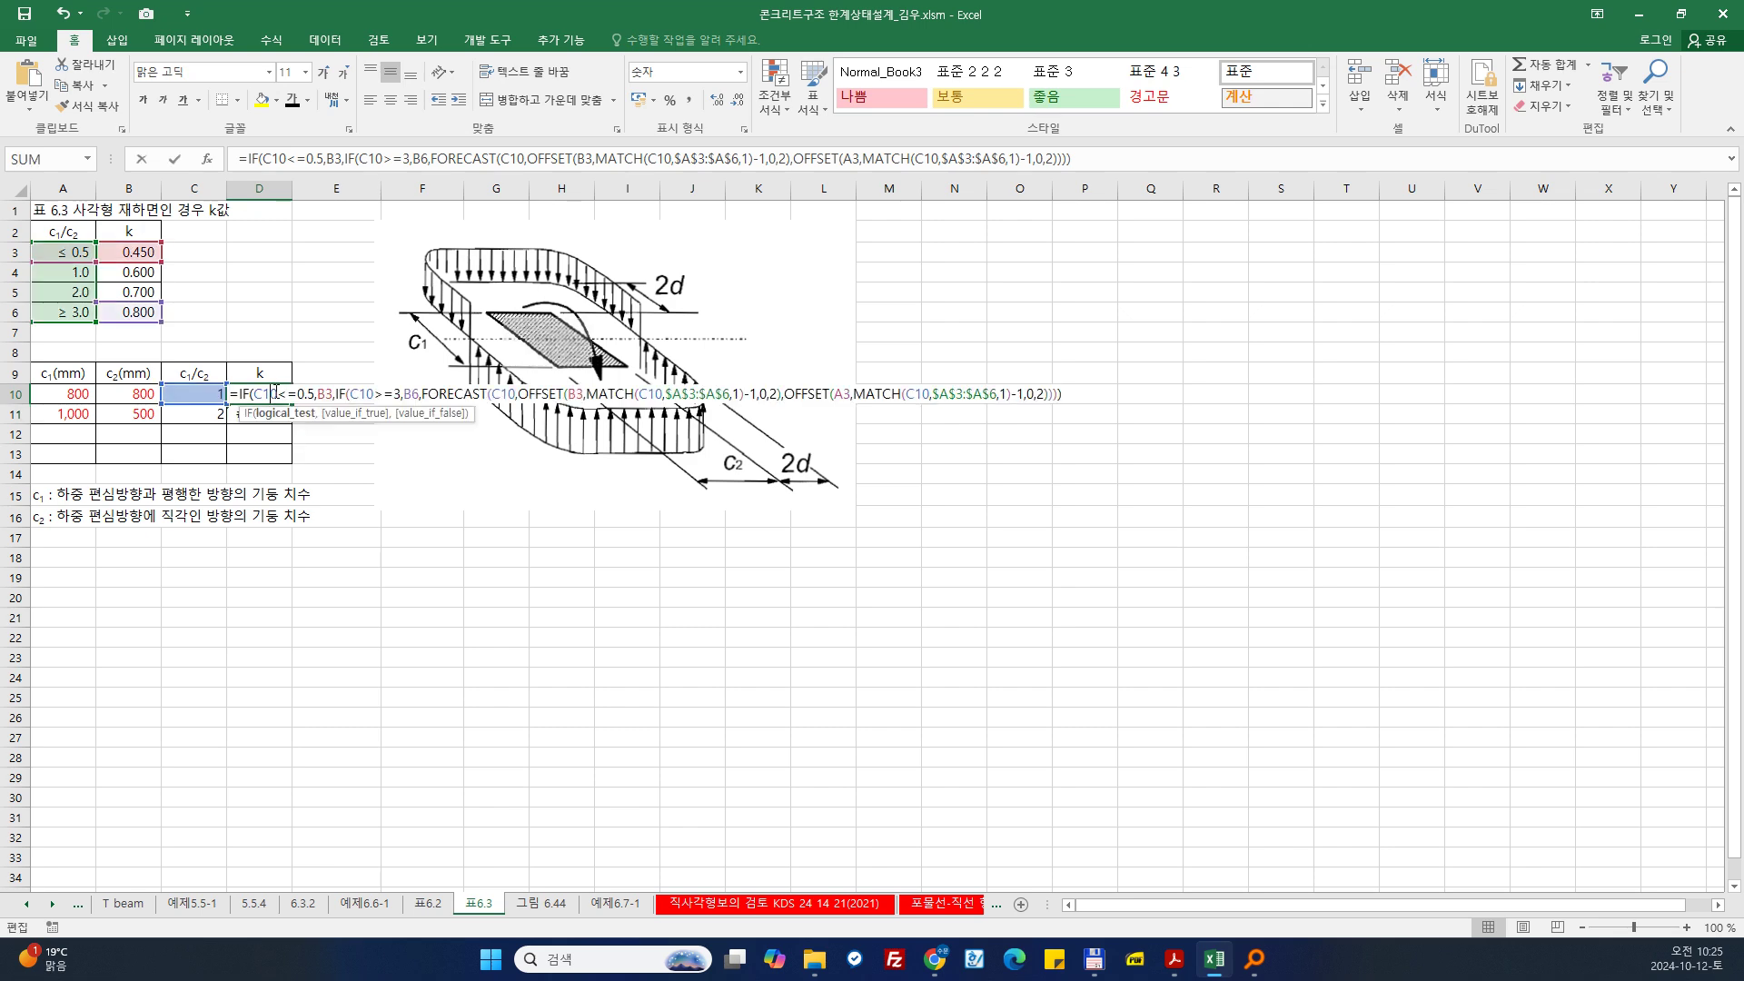
left_click(337, 159)
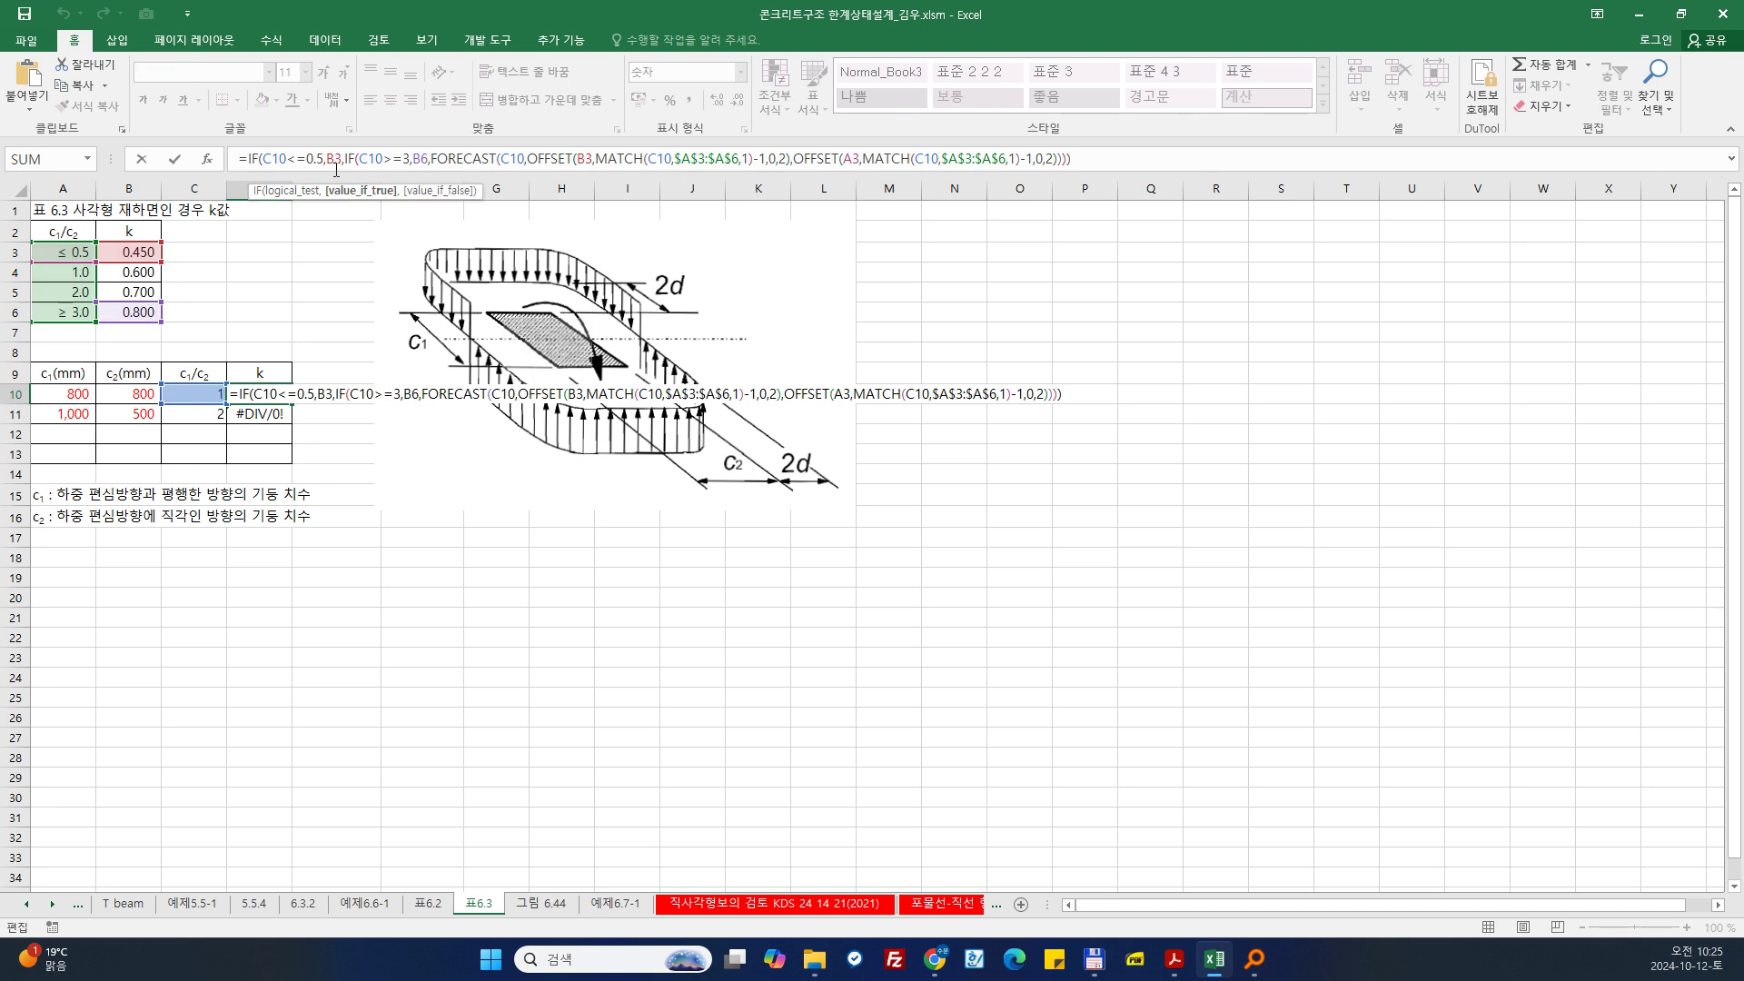
key("F4")
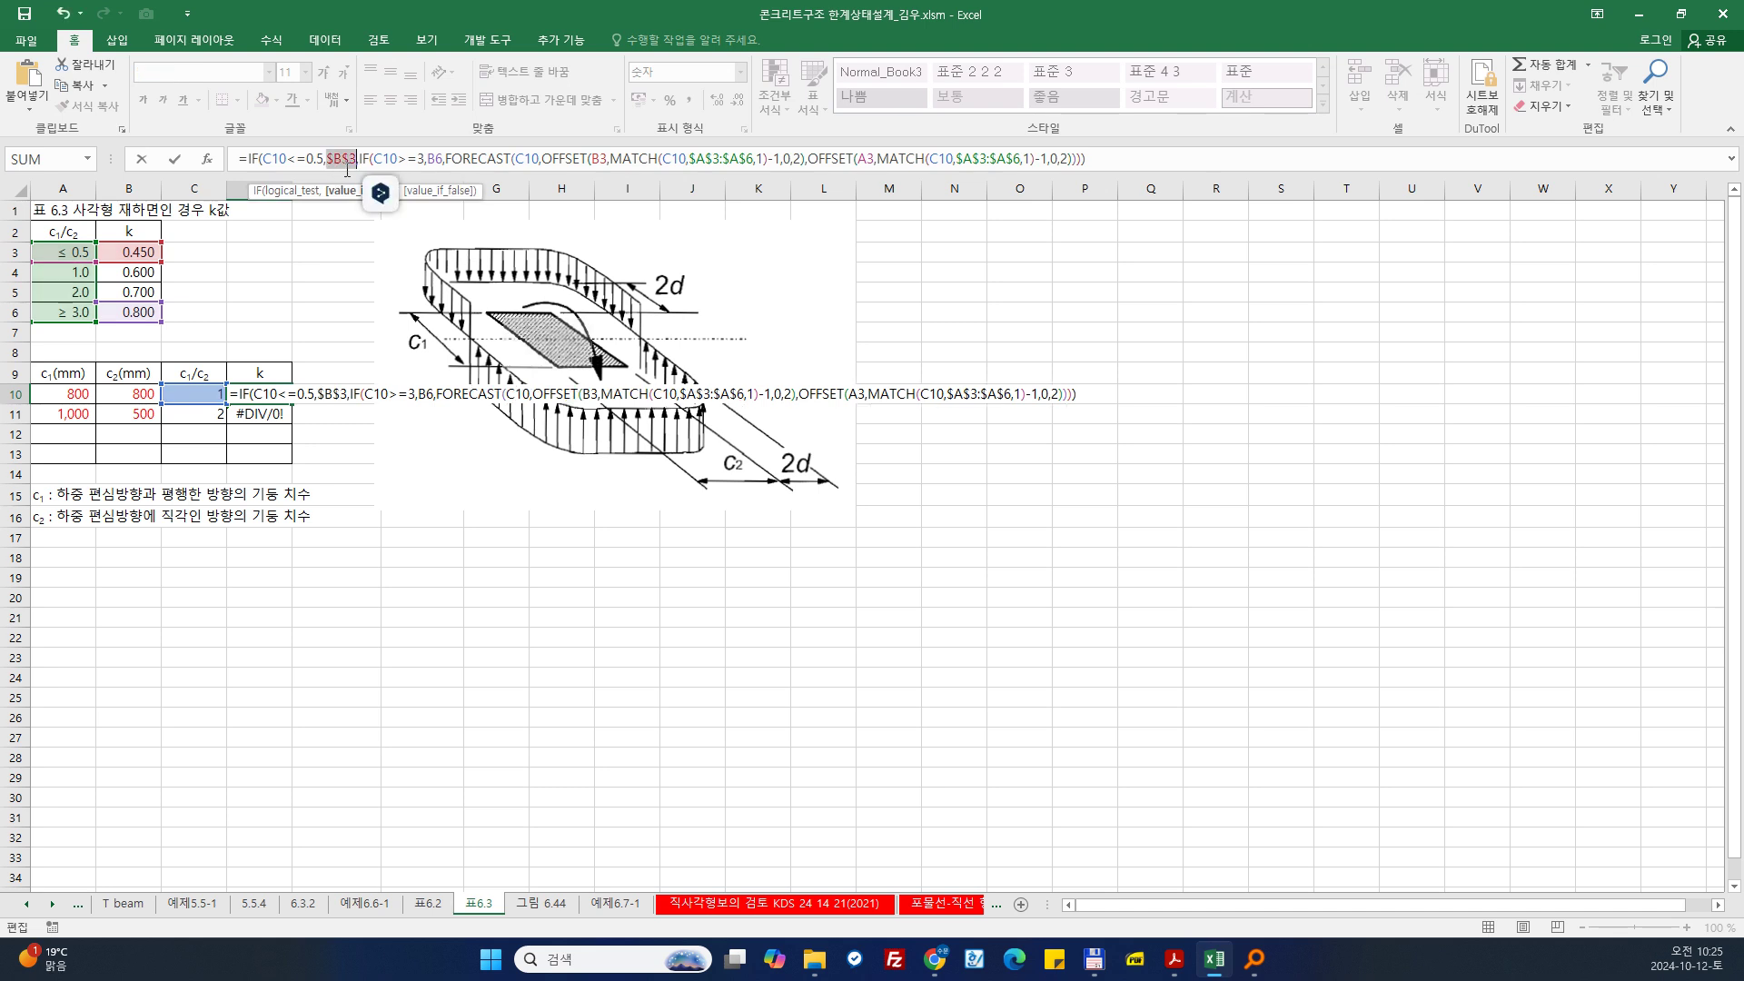
left_click(434, 165)
key("F4")
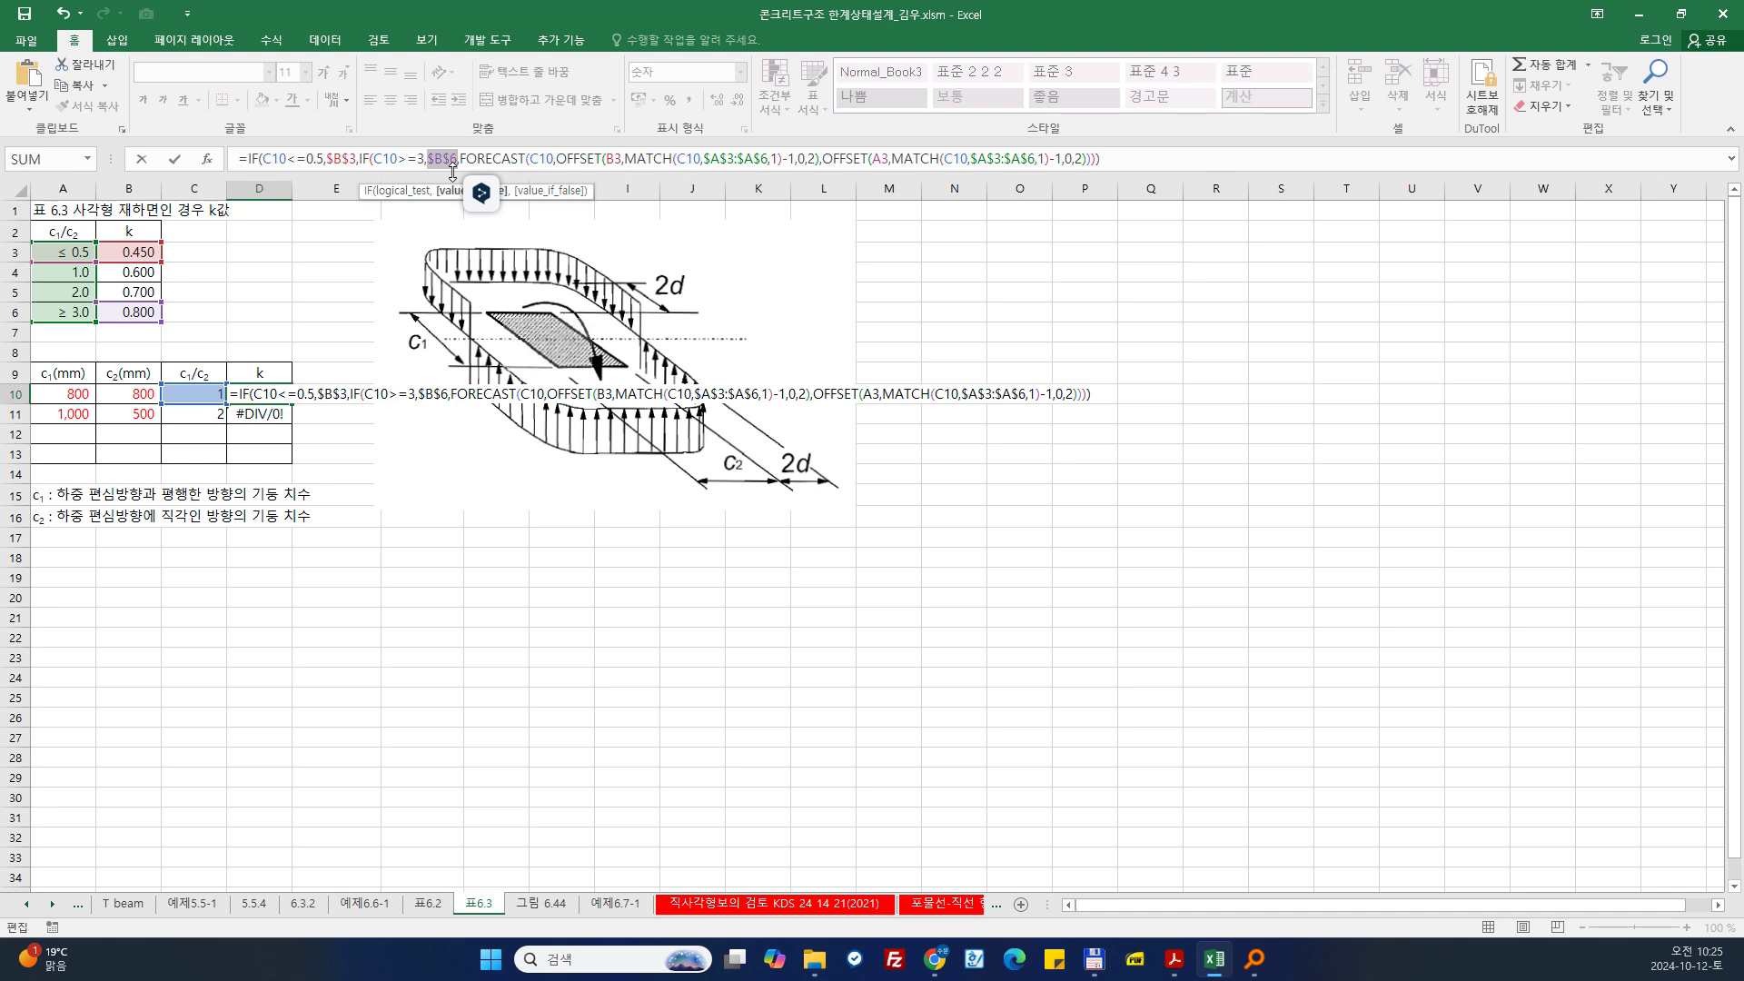
left_click(601, 159)
key("F4")
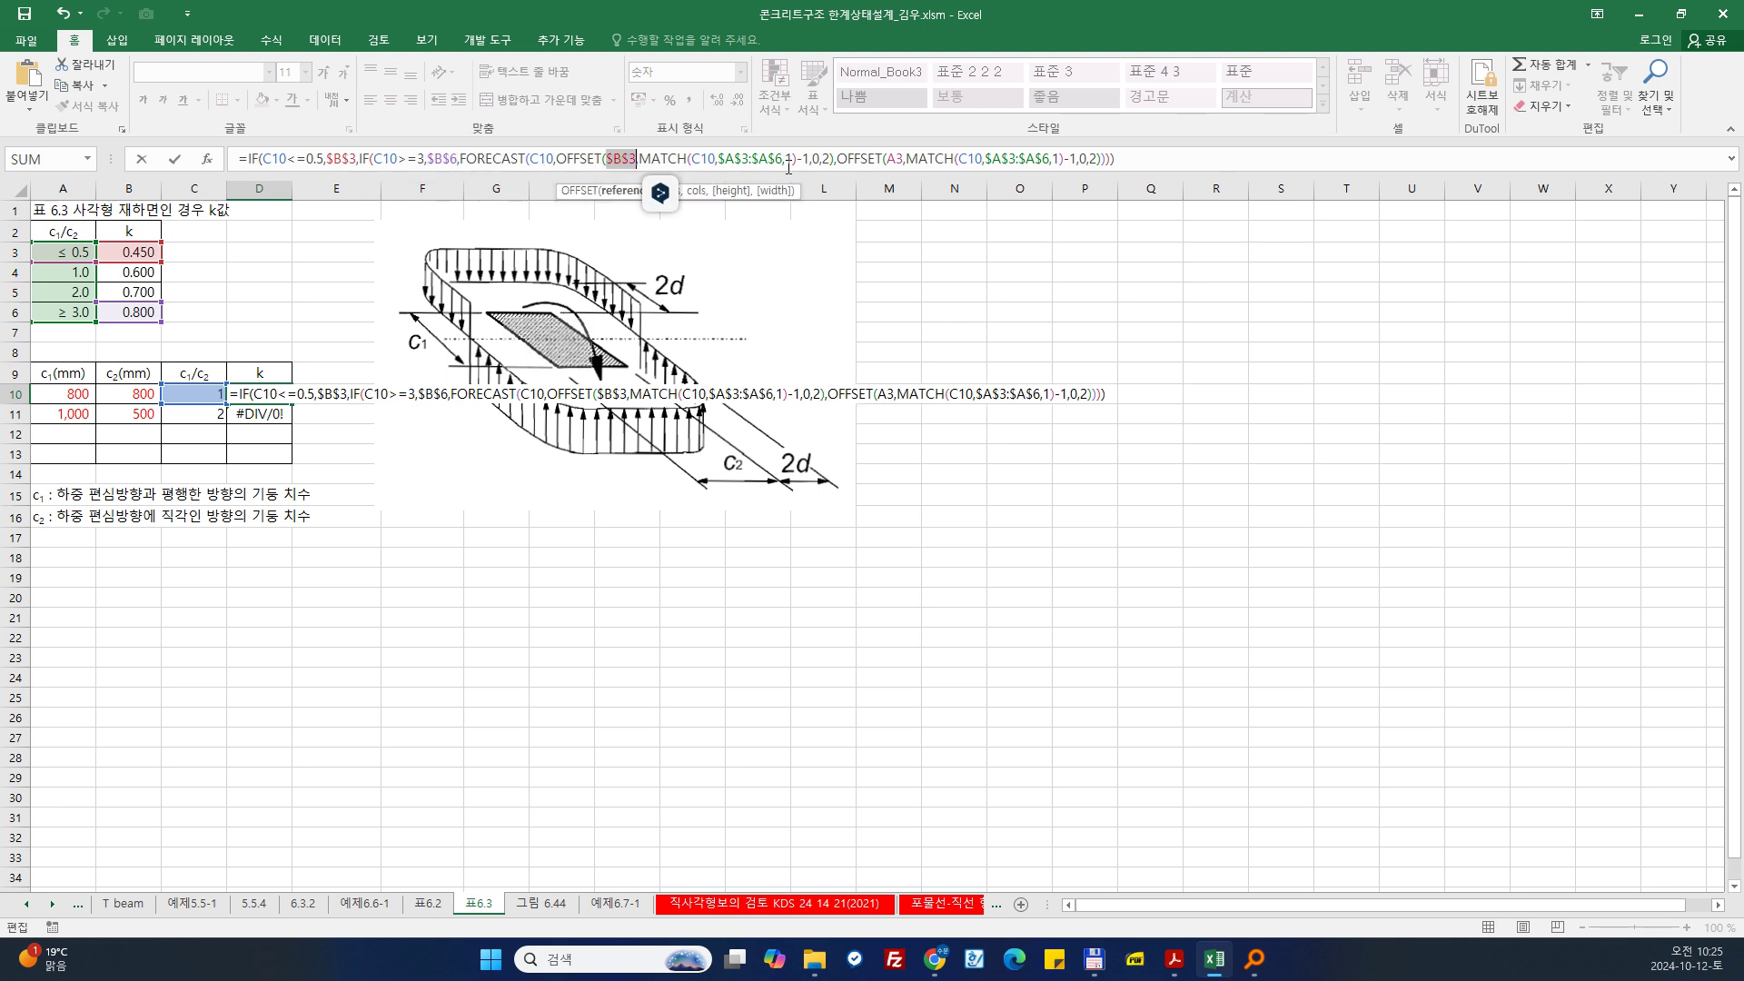
left_click(893, 160)
key("F4")
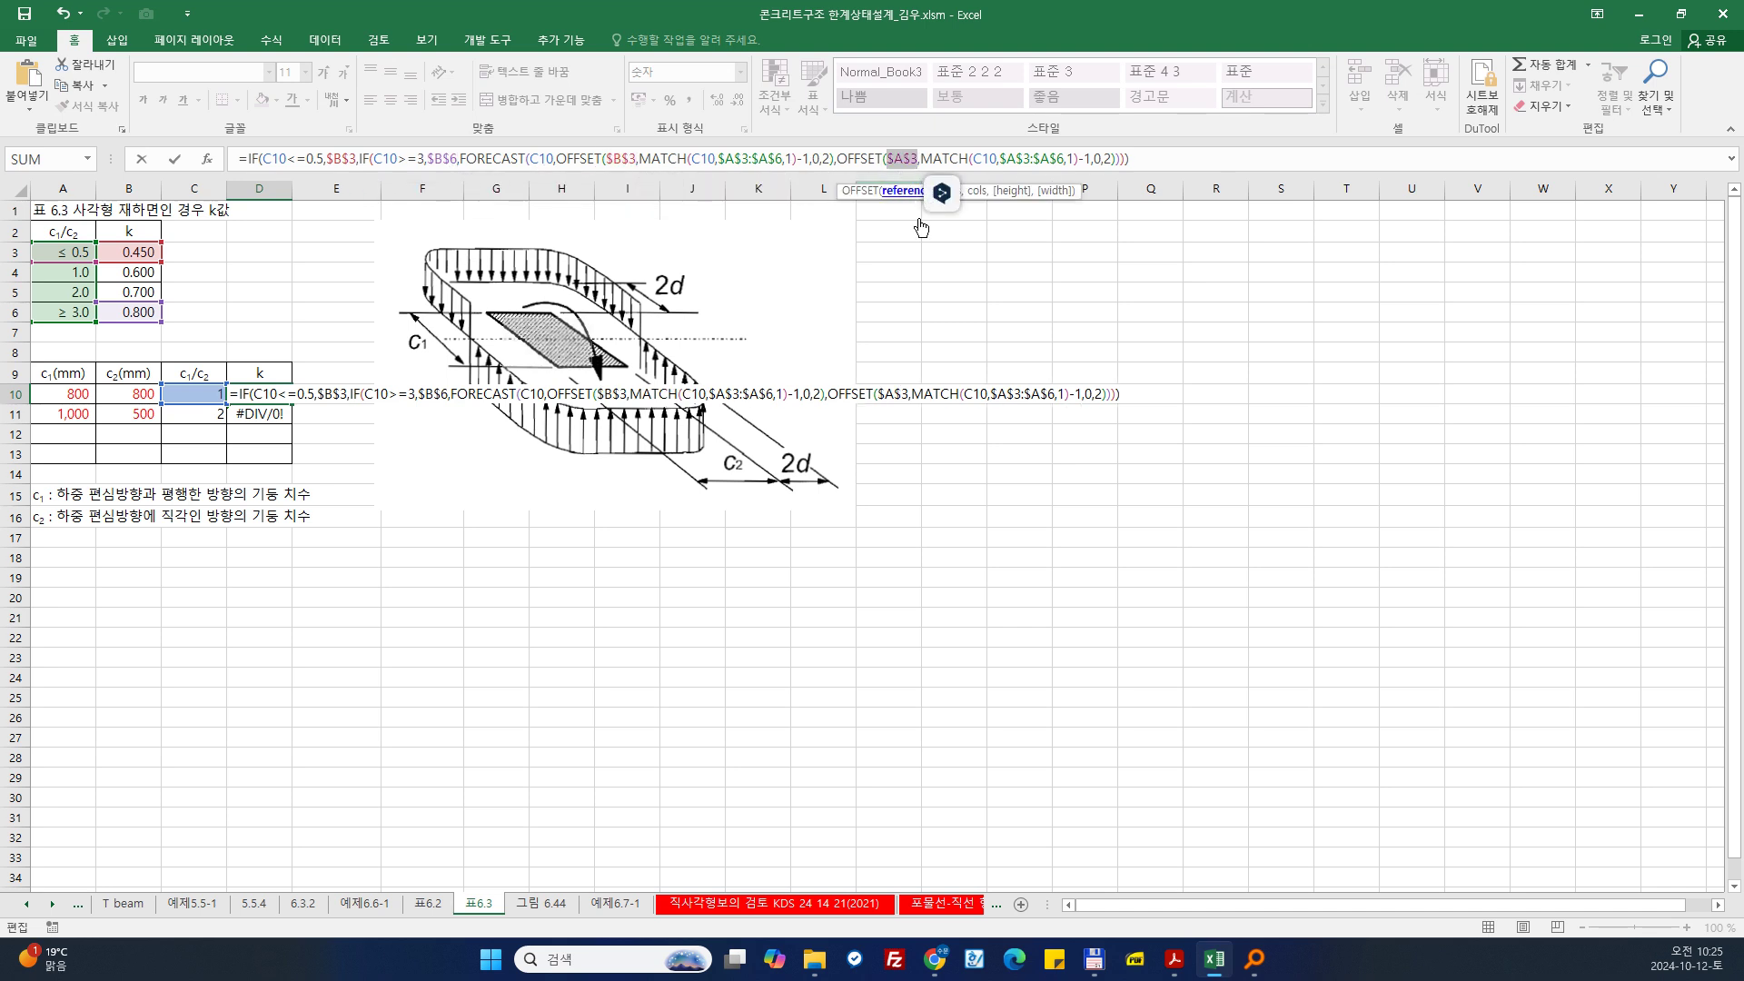
key("Return")
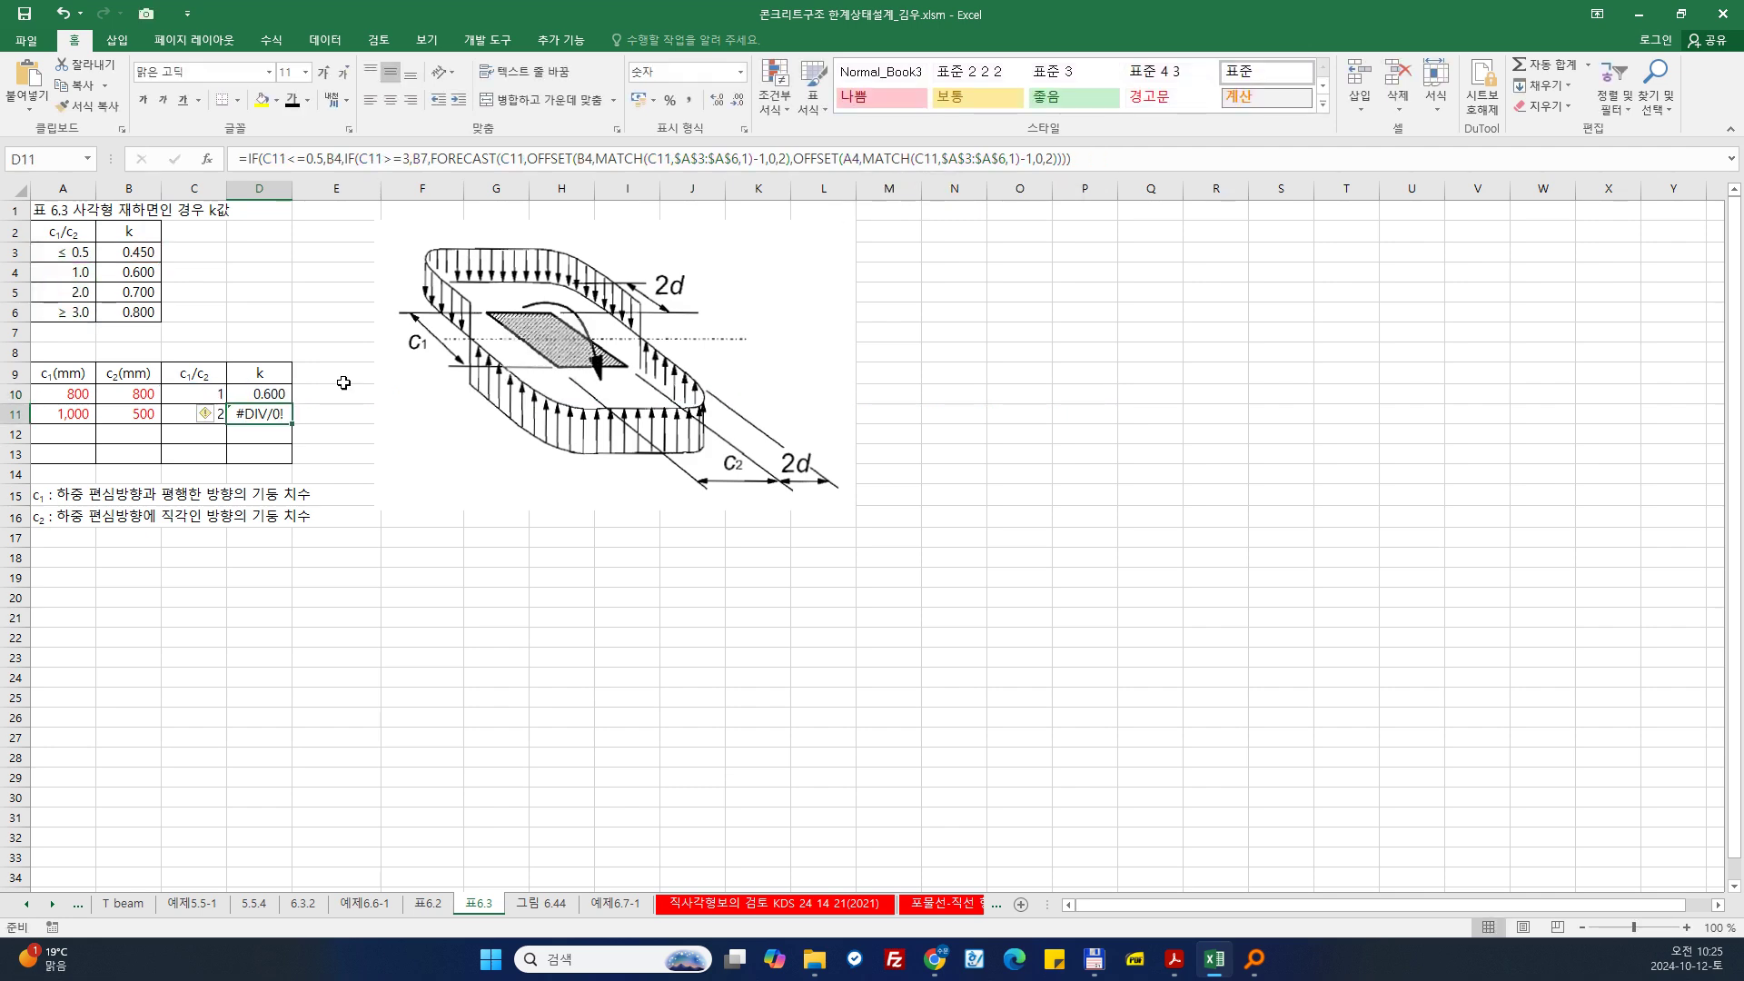
Step: Copy the corrected k formula from D10 into D11 and check the row 11 cells
left_click(276, 397)
left_click_drag(291, 403, 287, 422)
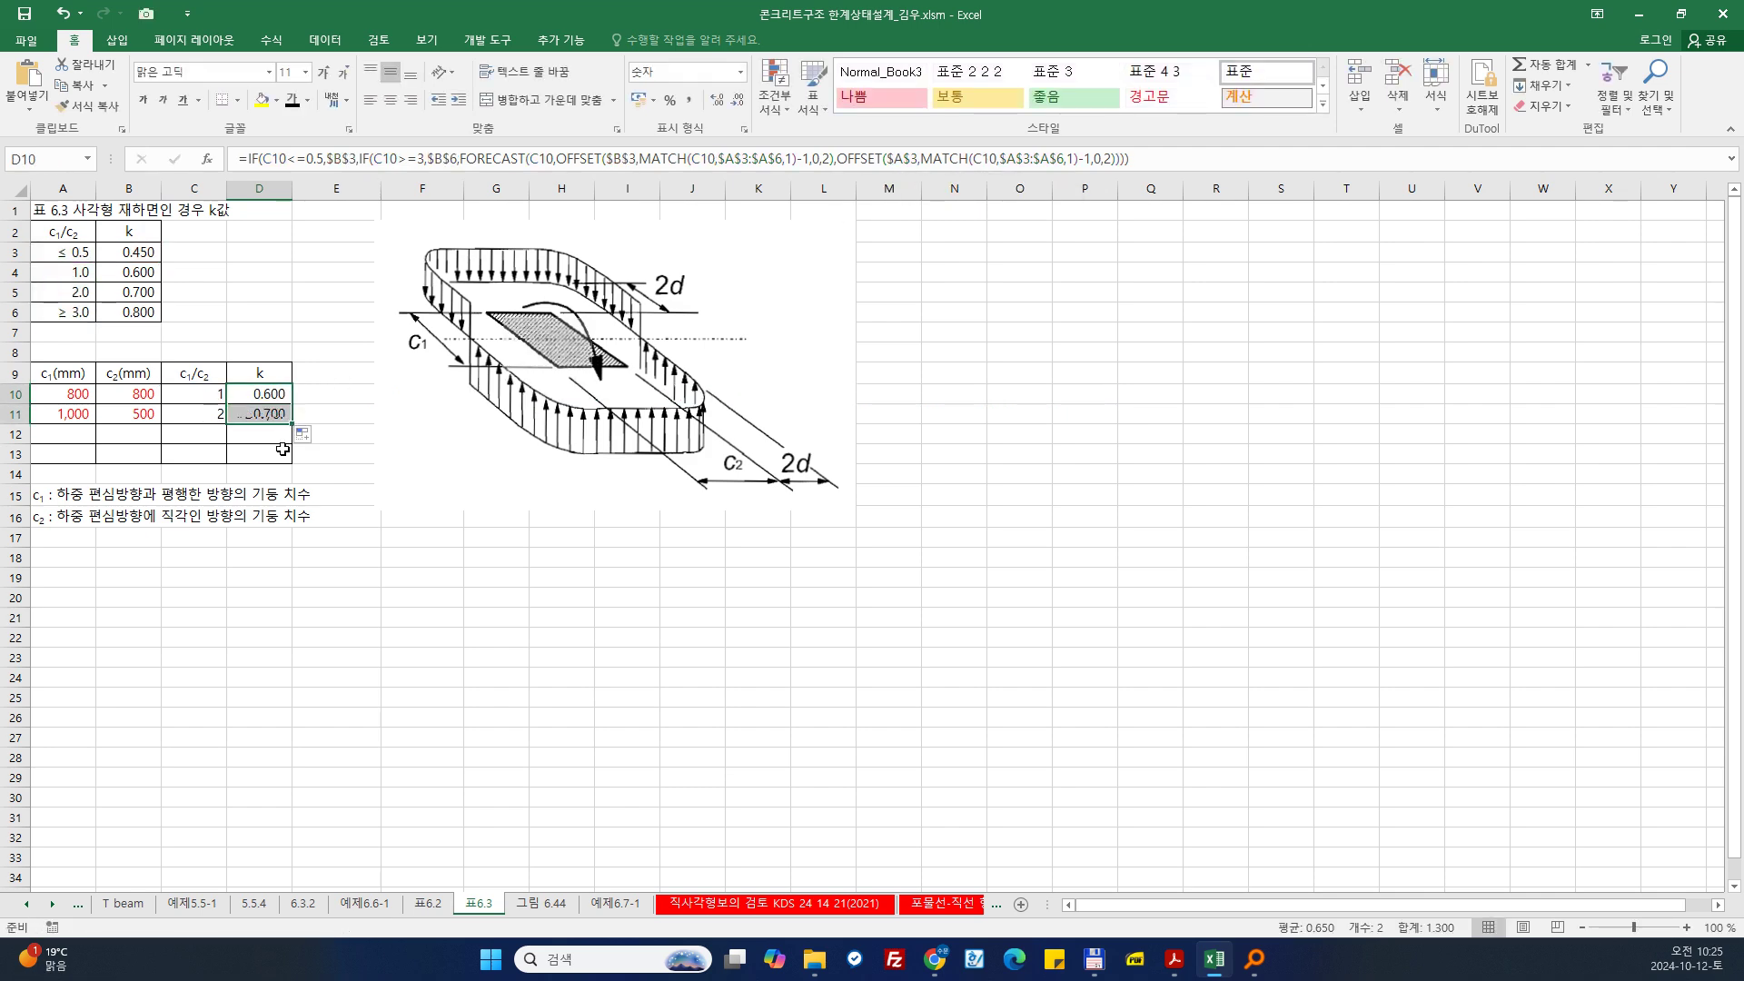
left_click(263, 415)
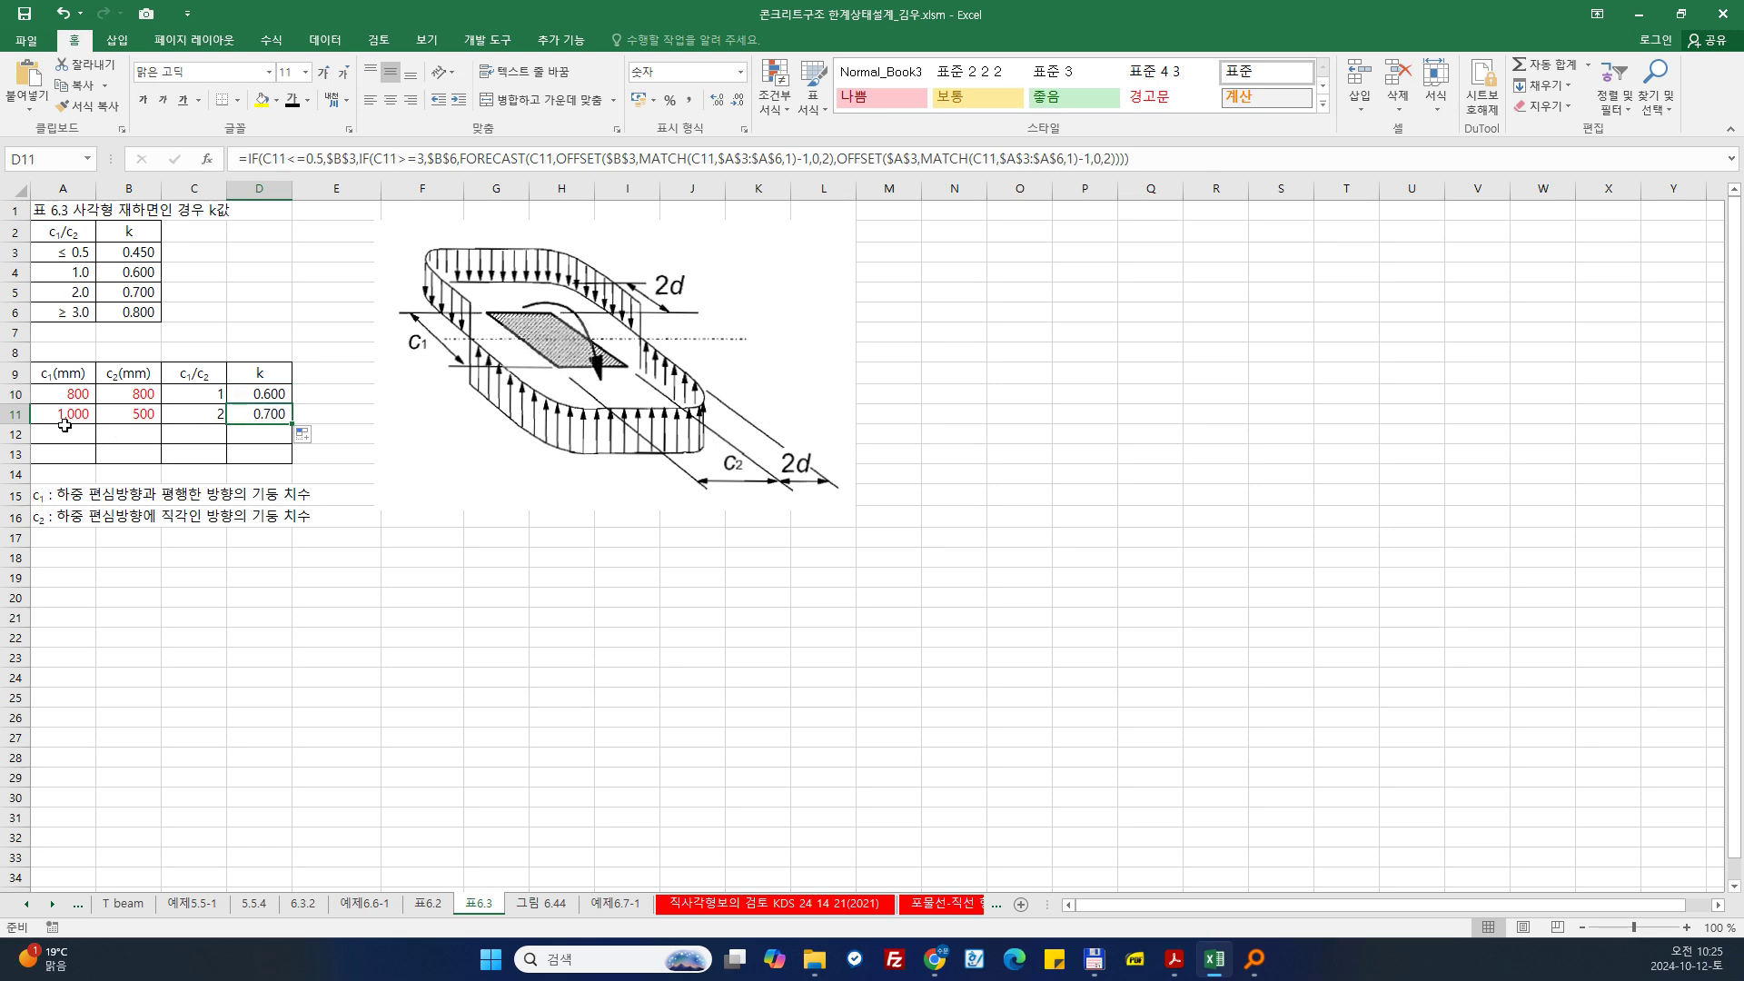
left_click(191, 418)
left_click(73, 417)
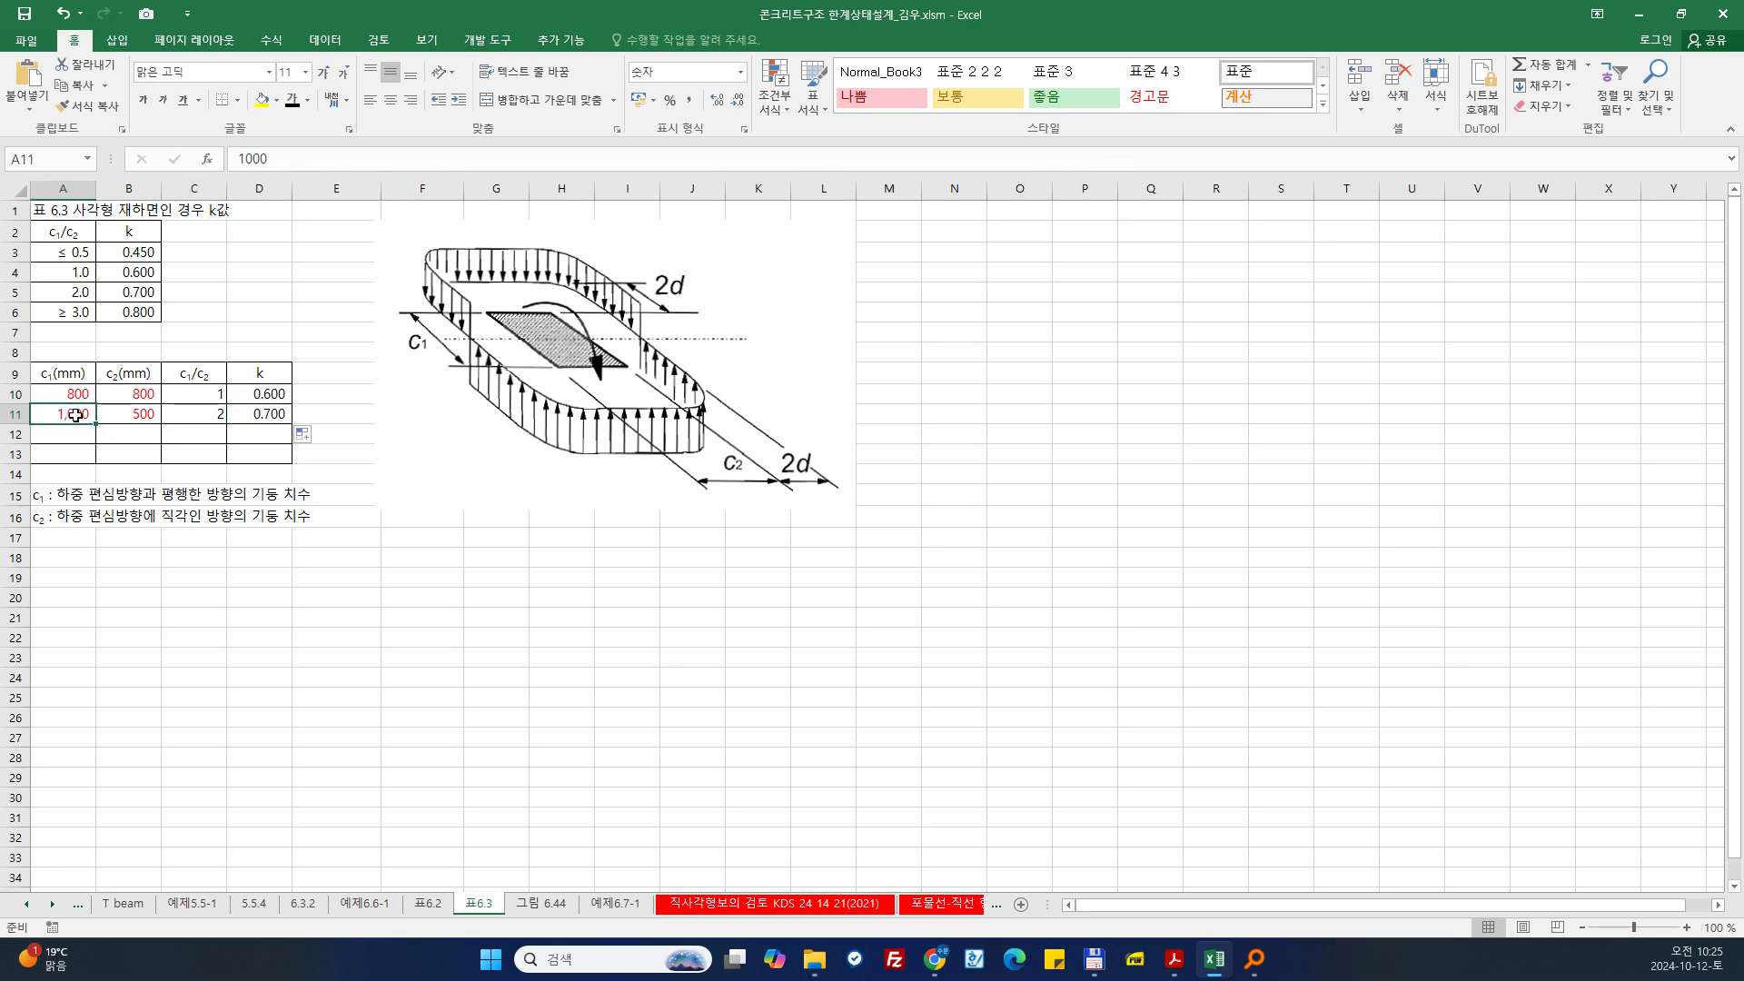
left_click(122, 418)
Step: Fill the k and c1/c2 formulas from row 11 down through row 13
left_click(263, 418)
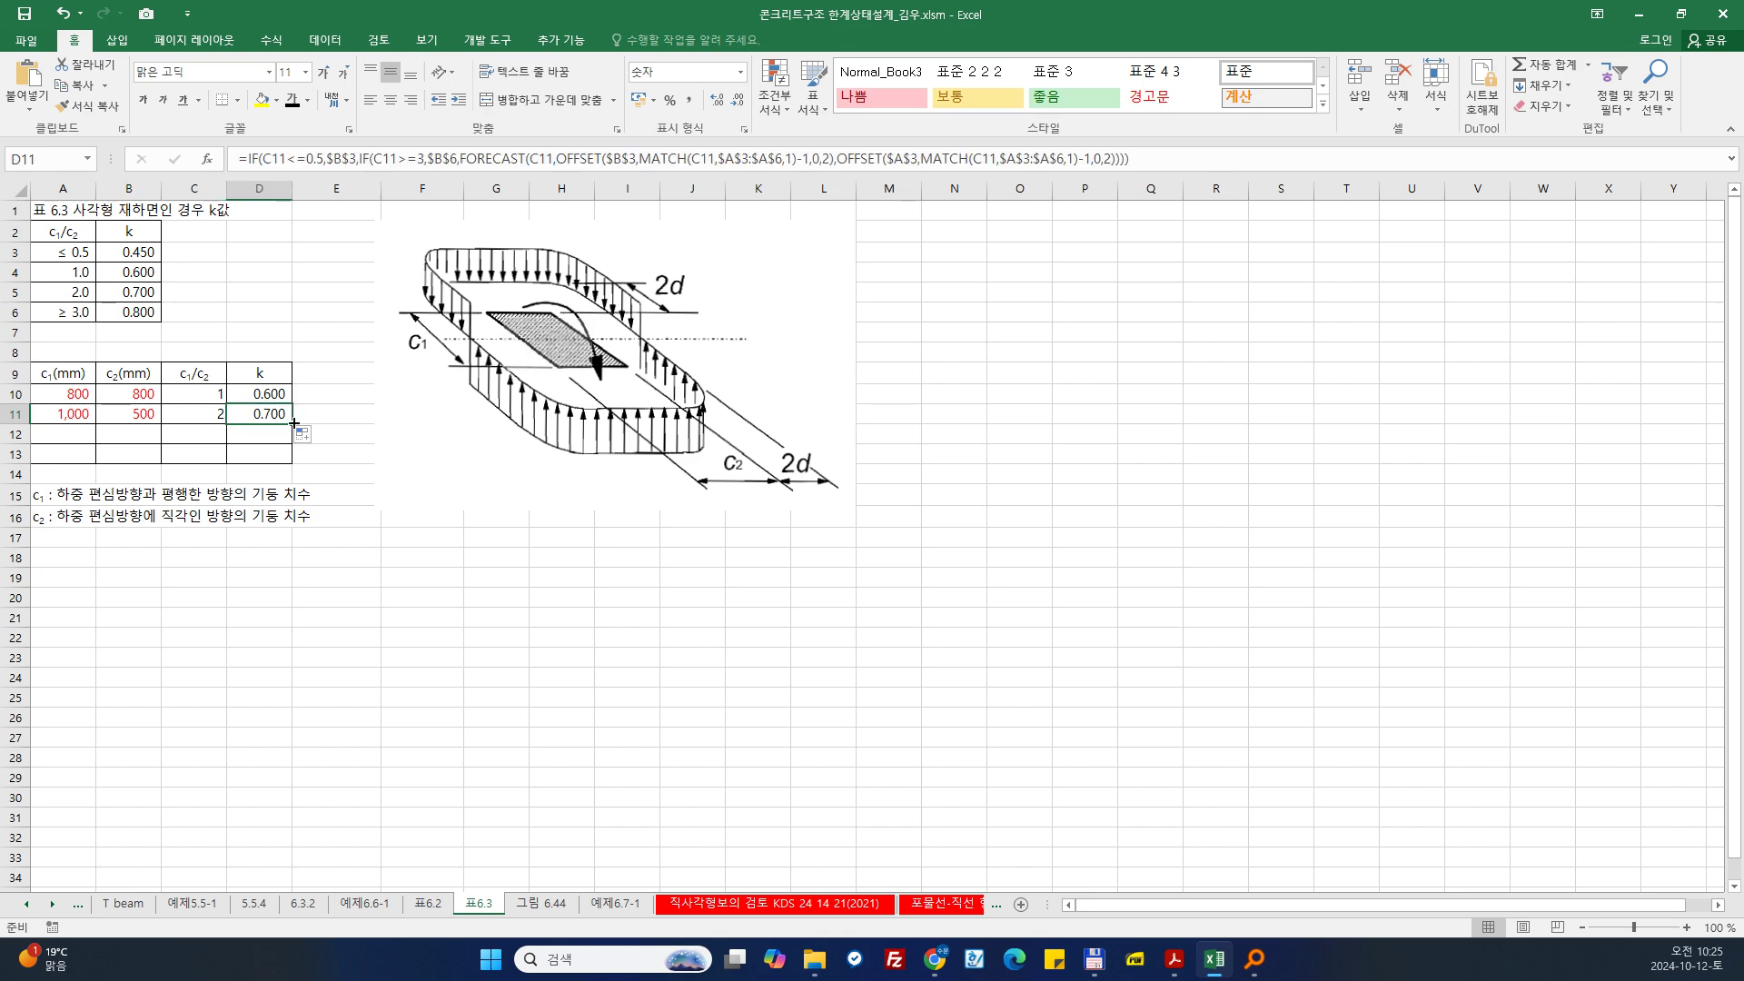
left_click_drag(291, 426, 223, 462)
left_click(202, 416)
Step: Enter 700 mm for c1 and 500 mm for c2 in row 12
left_click(72, 441)
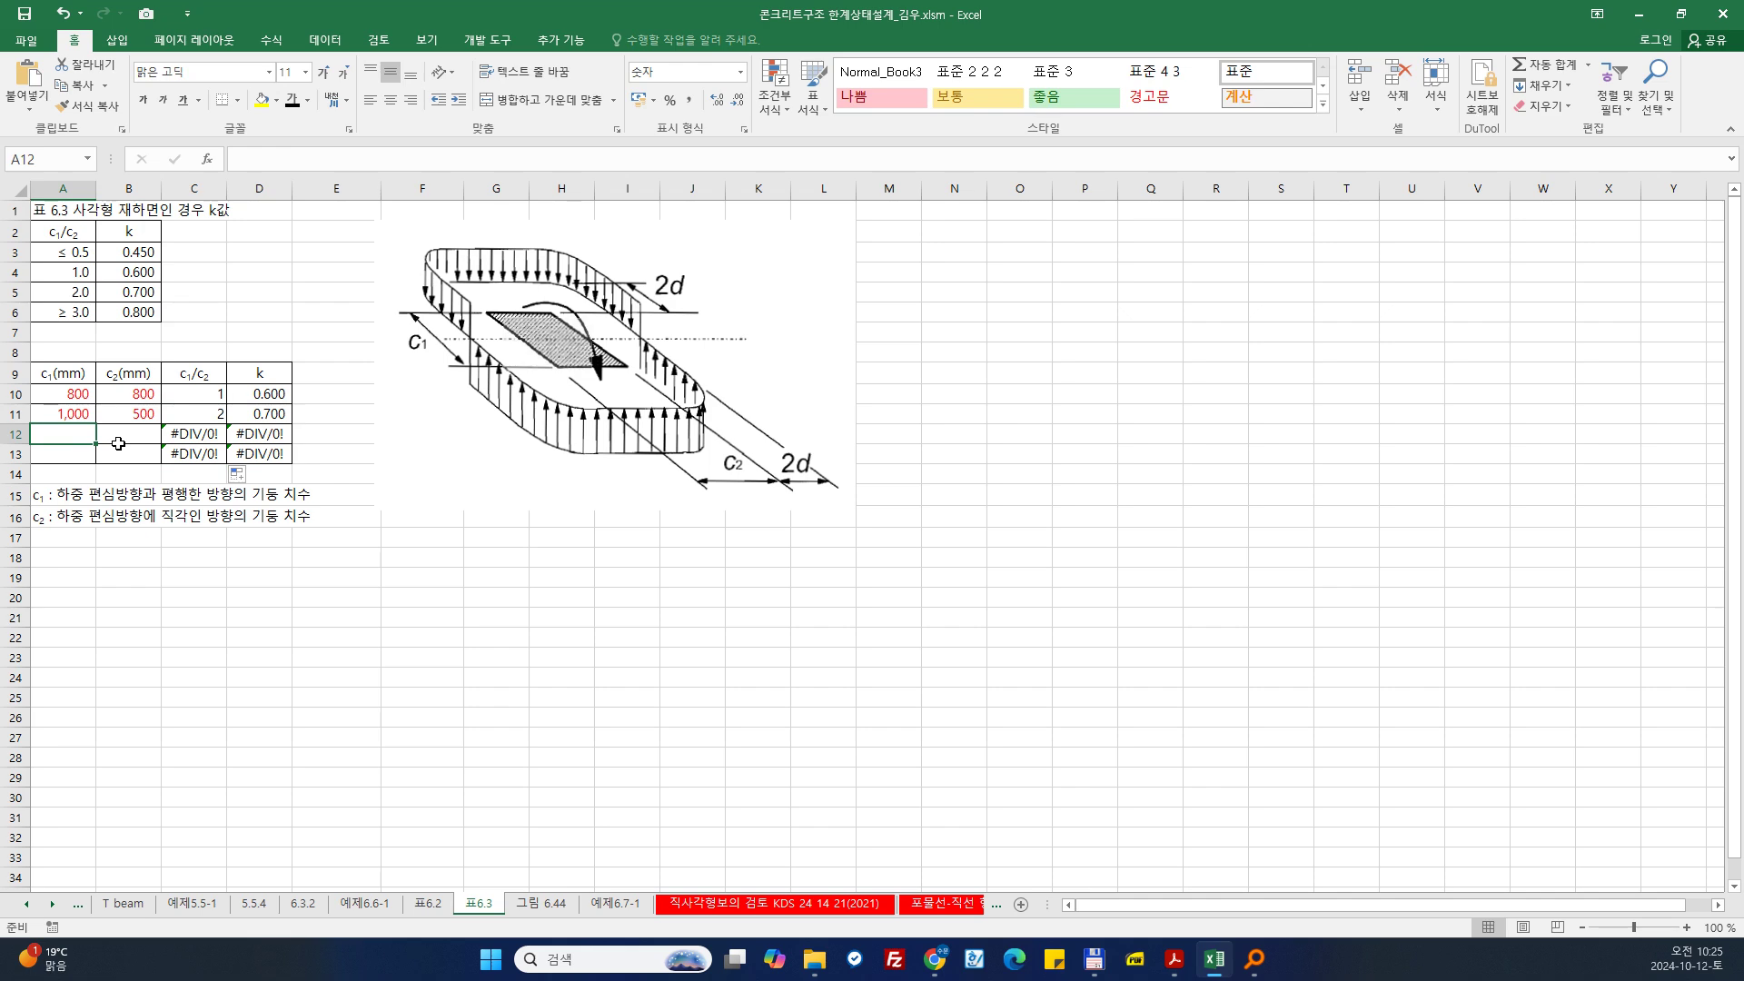
type("700")
key("Tab")
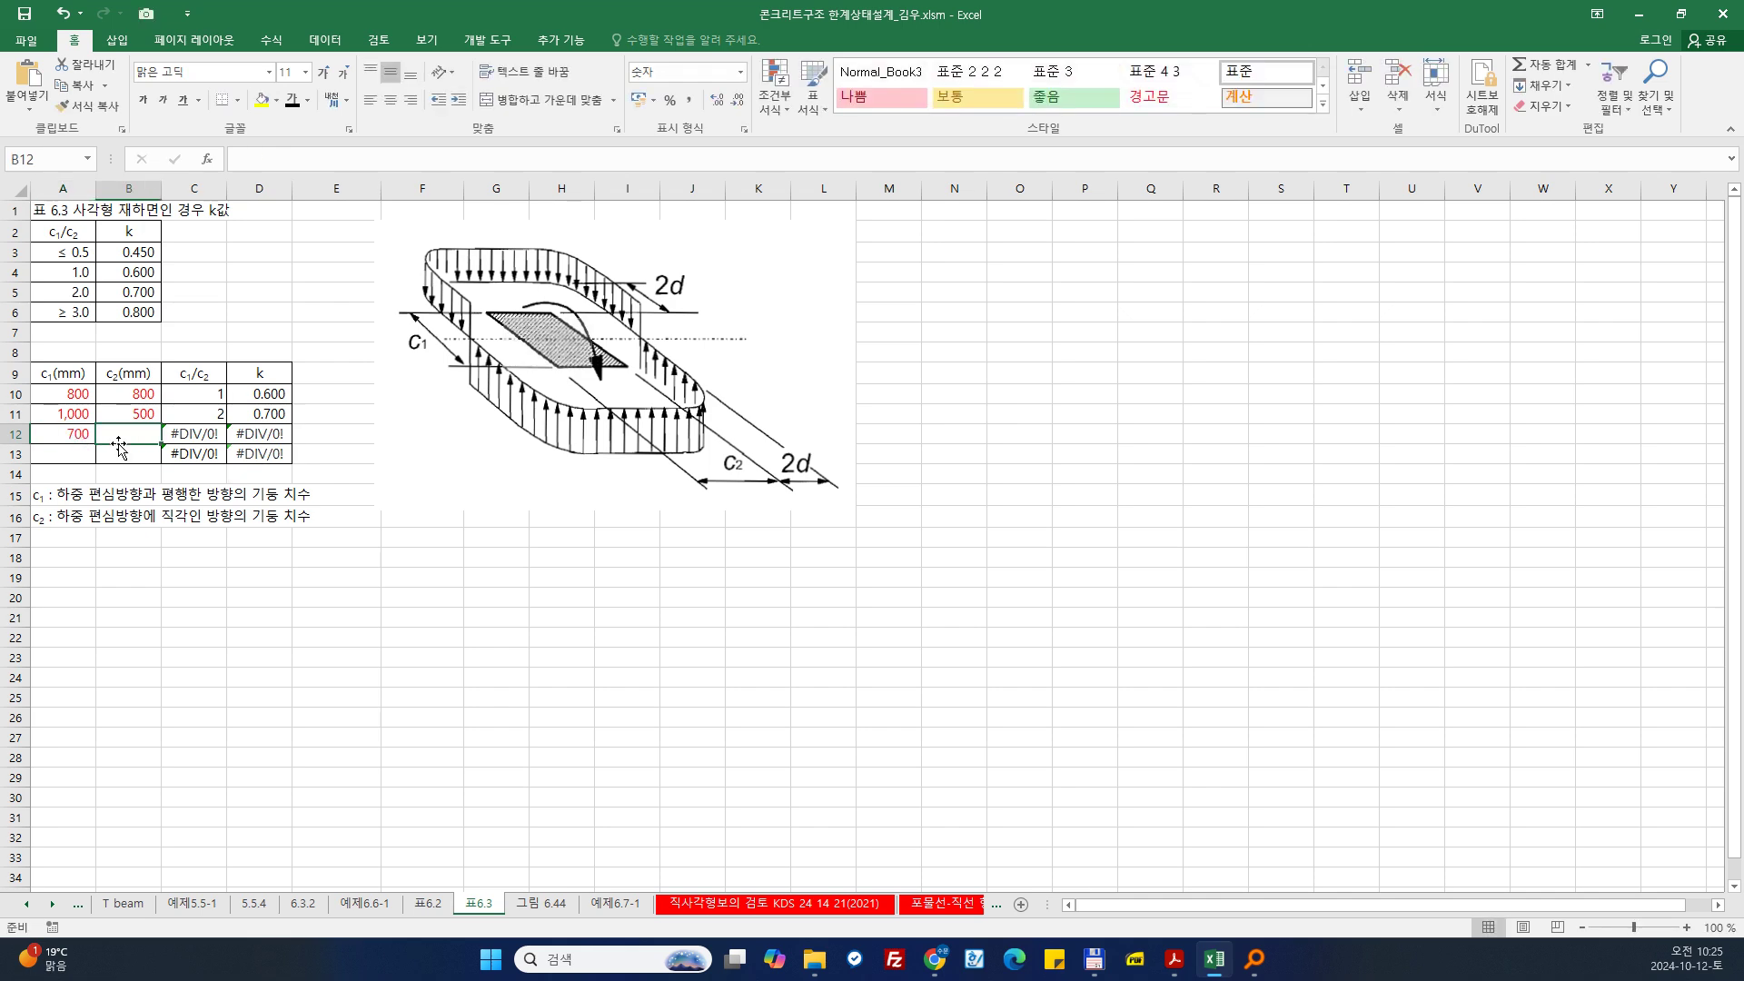
type("500")
left_click(119, 445)
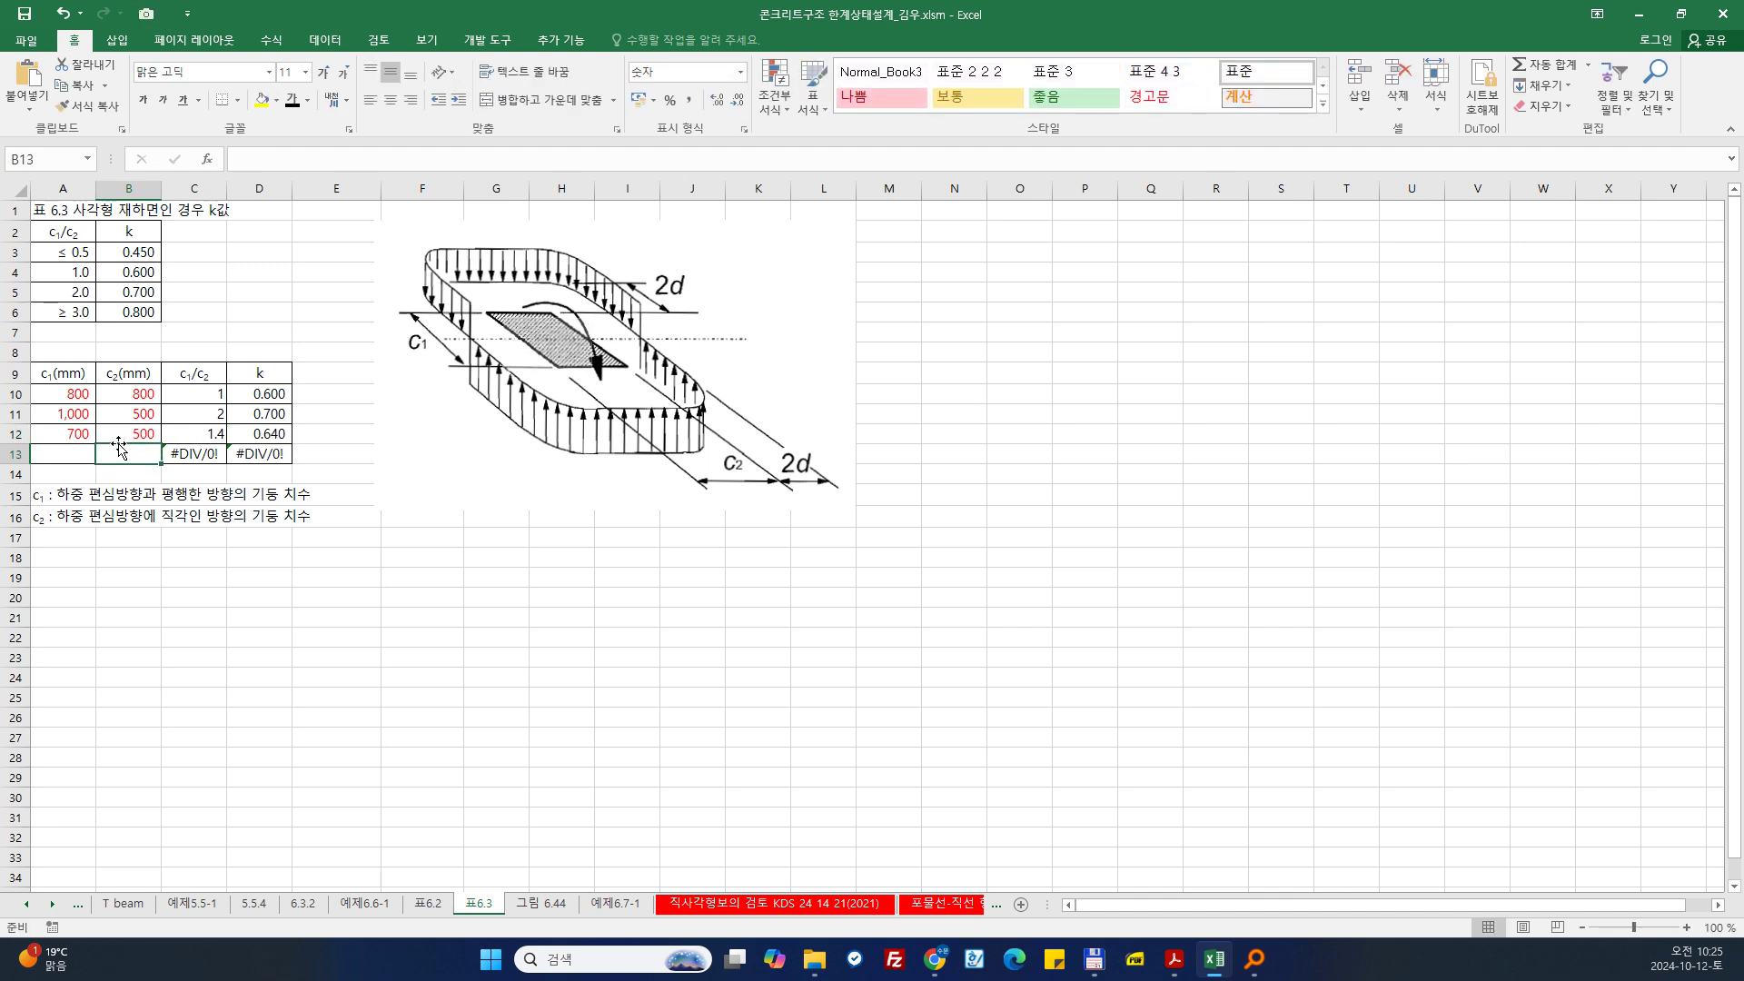
Step: Change c1 in row 12 to 750 mm
key("Up")
key("Left")
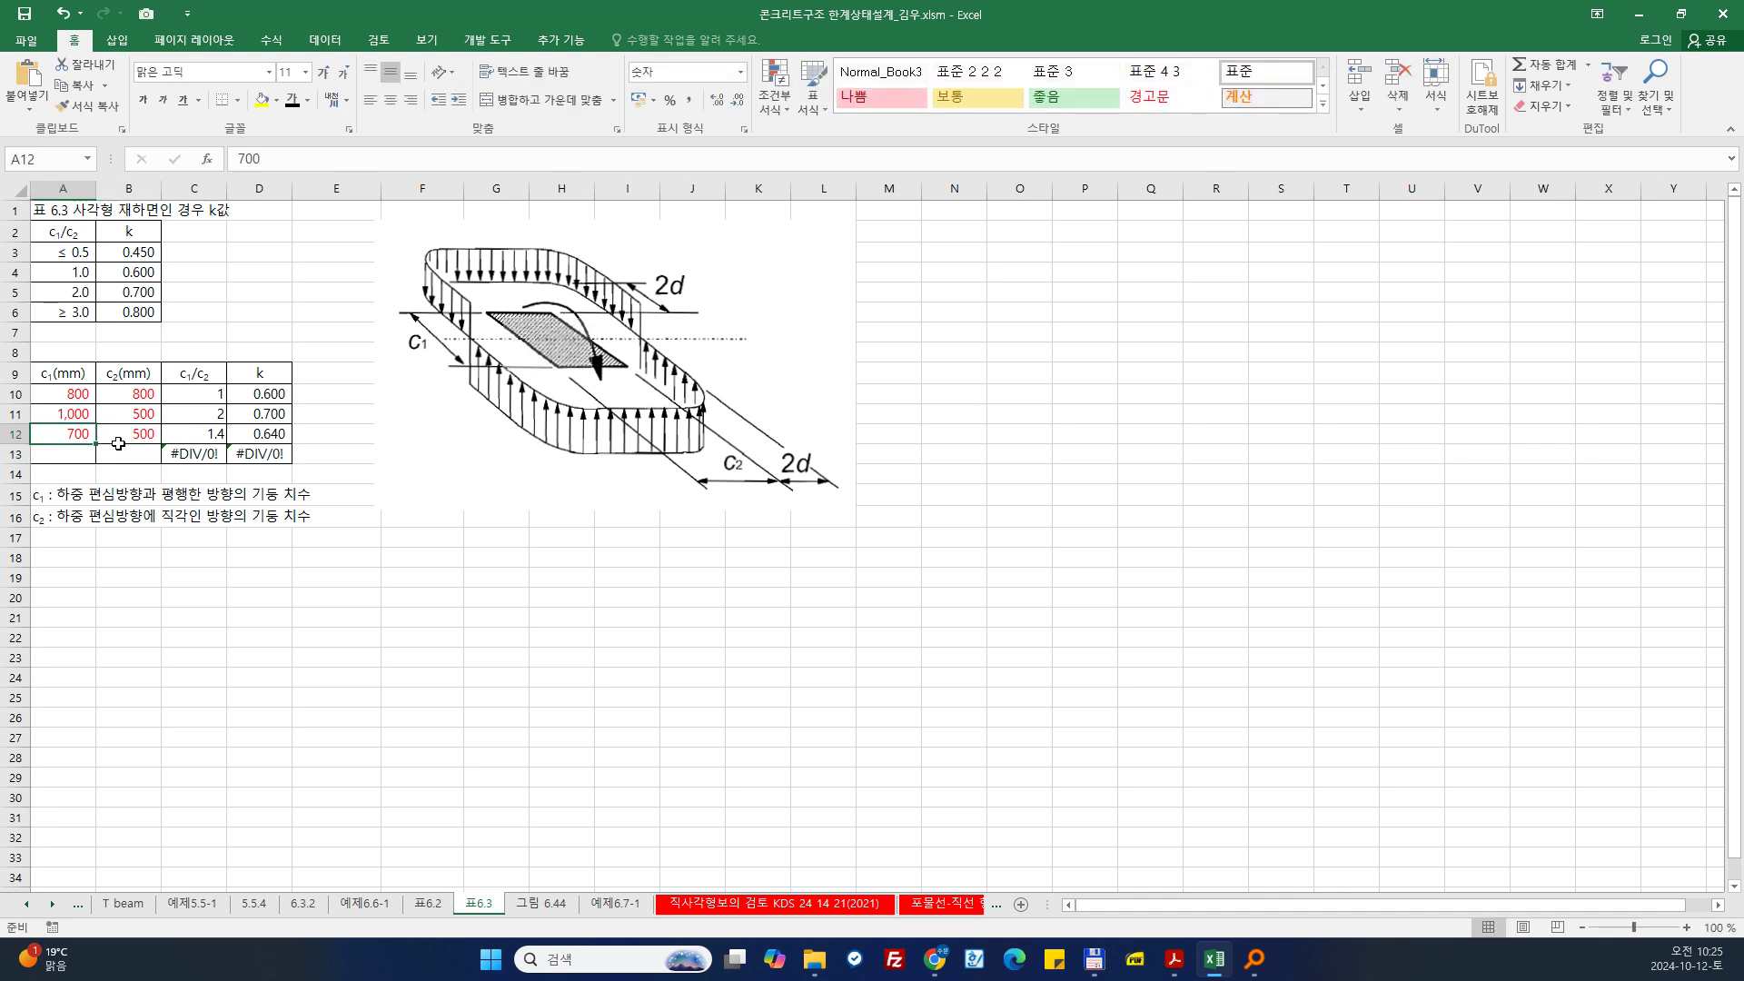
type("750")
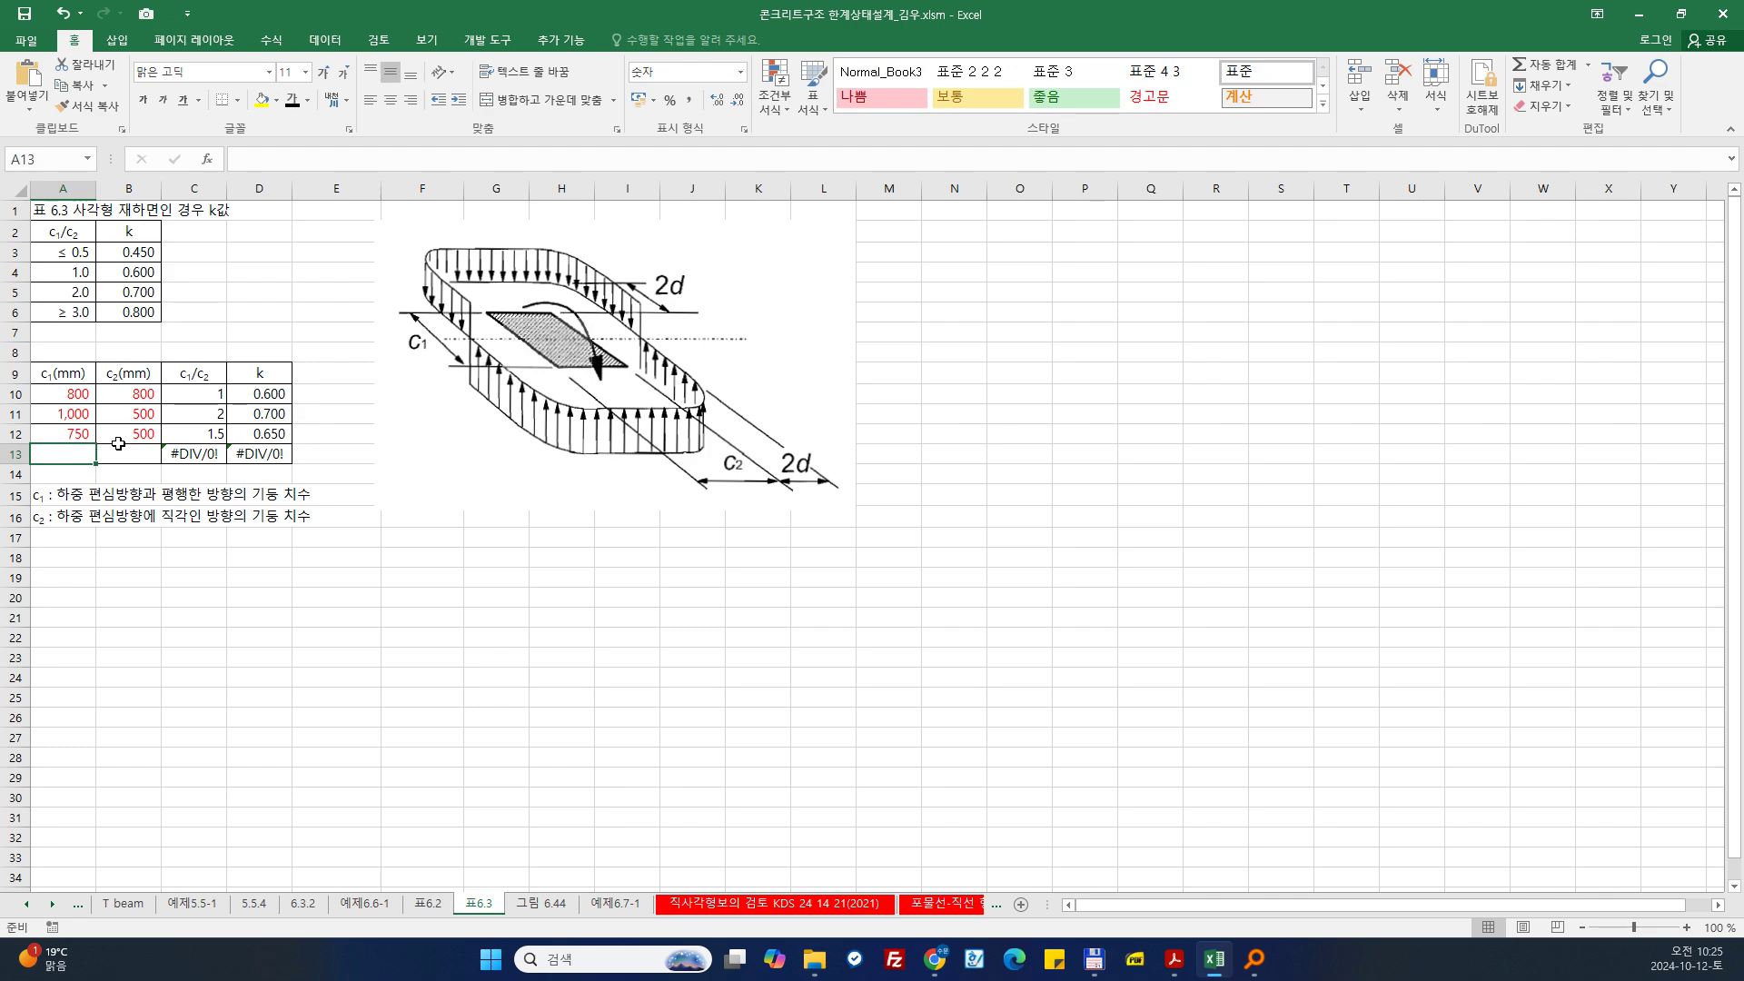
key("Tab")
key("Return")
Step: Enter 300 mm for c1 and 100 mm for c2 in row 13
type("300")
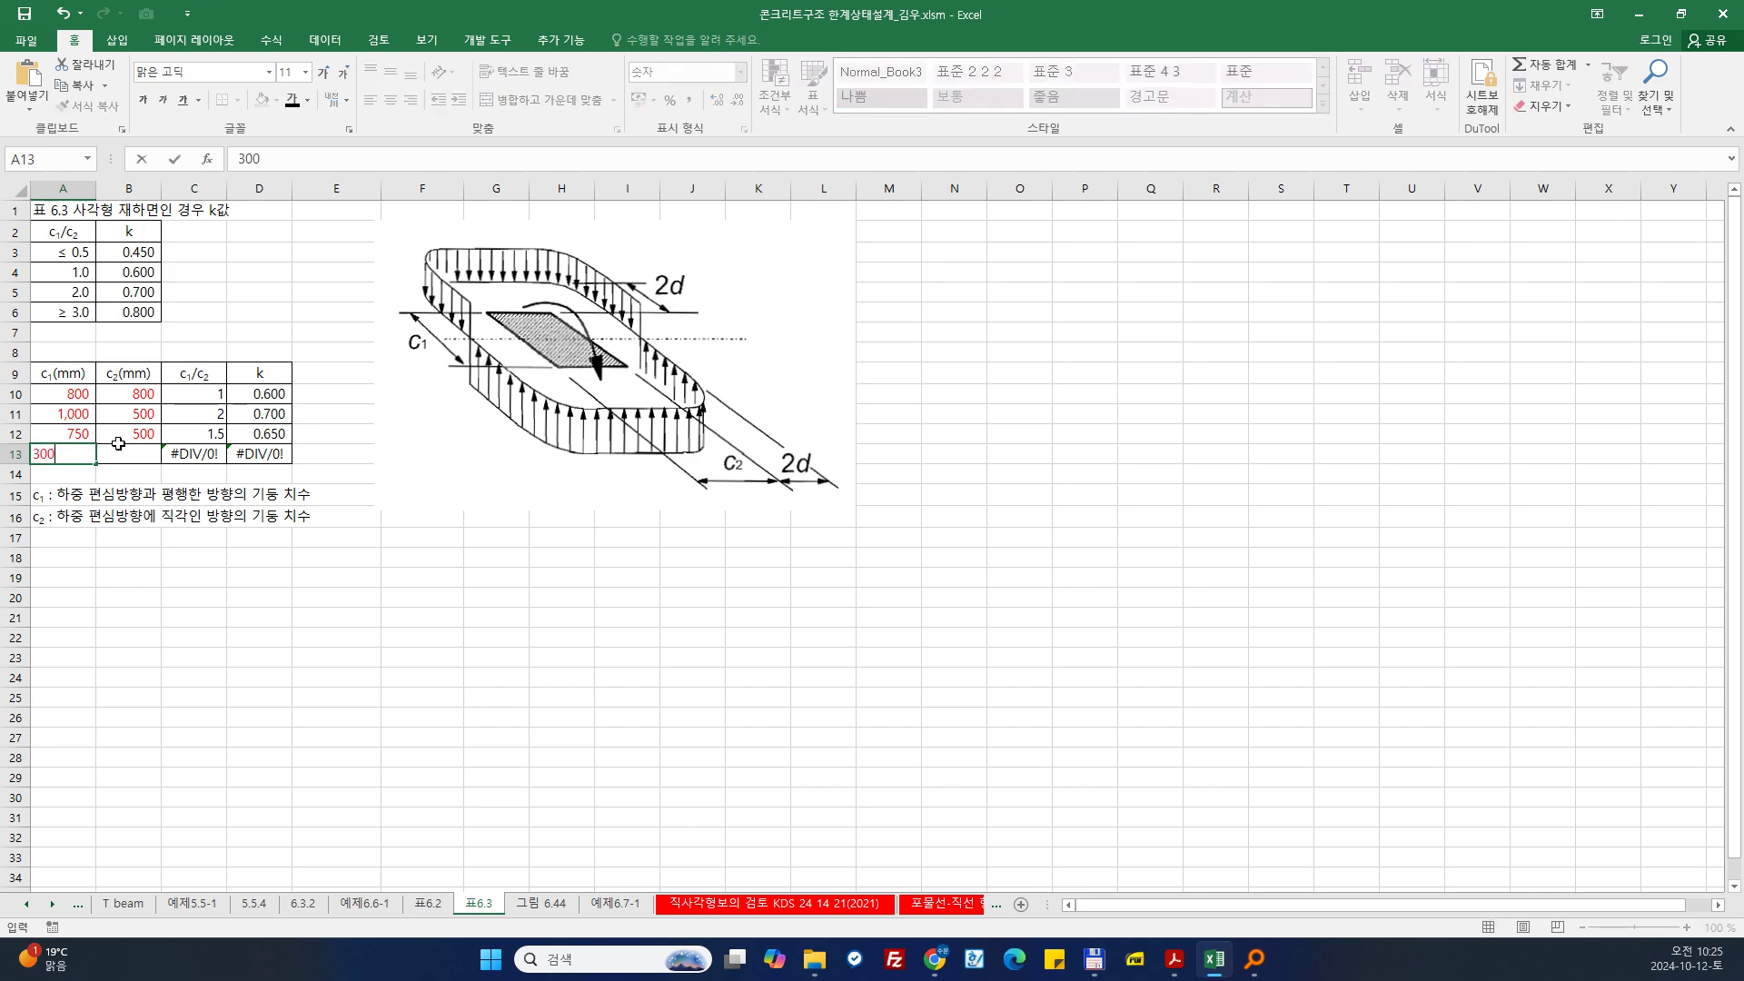
key("Tab")
type("100")
key("Down")
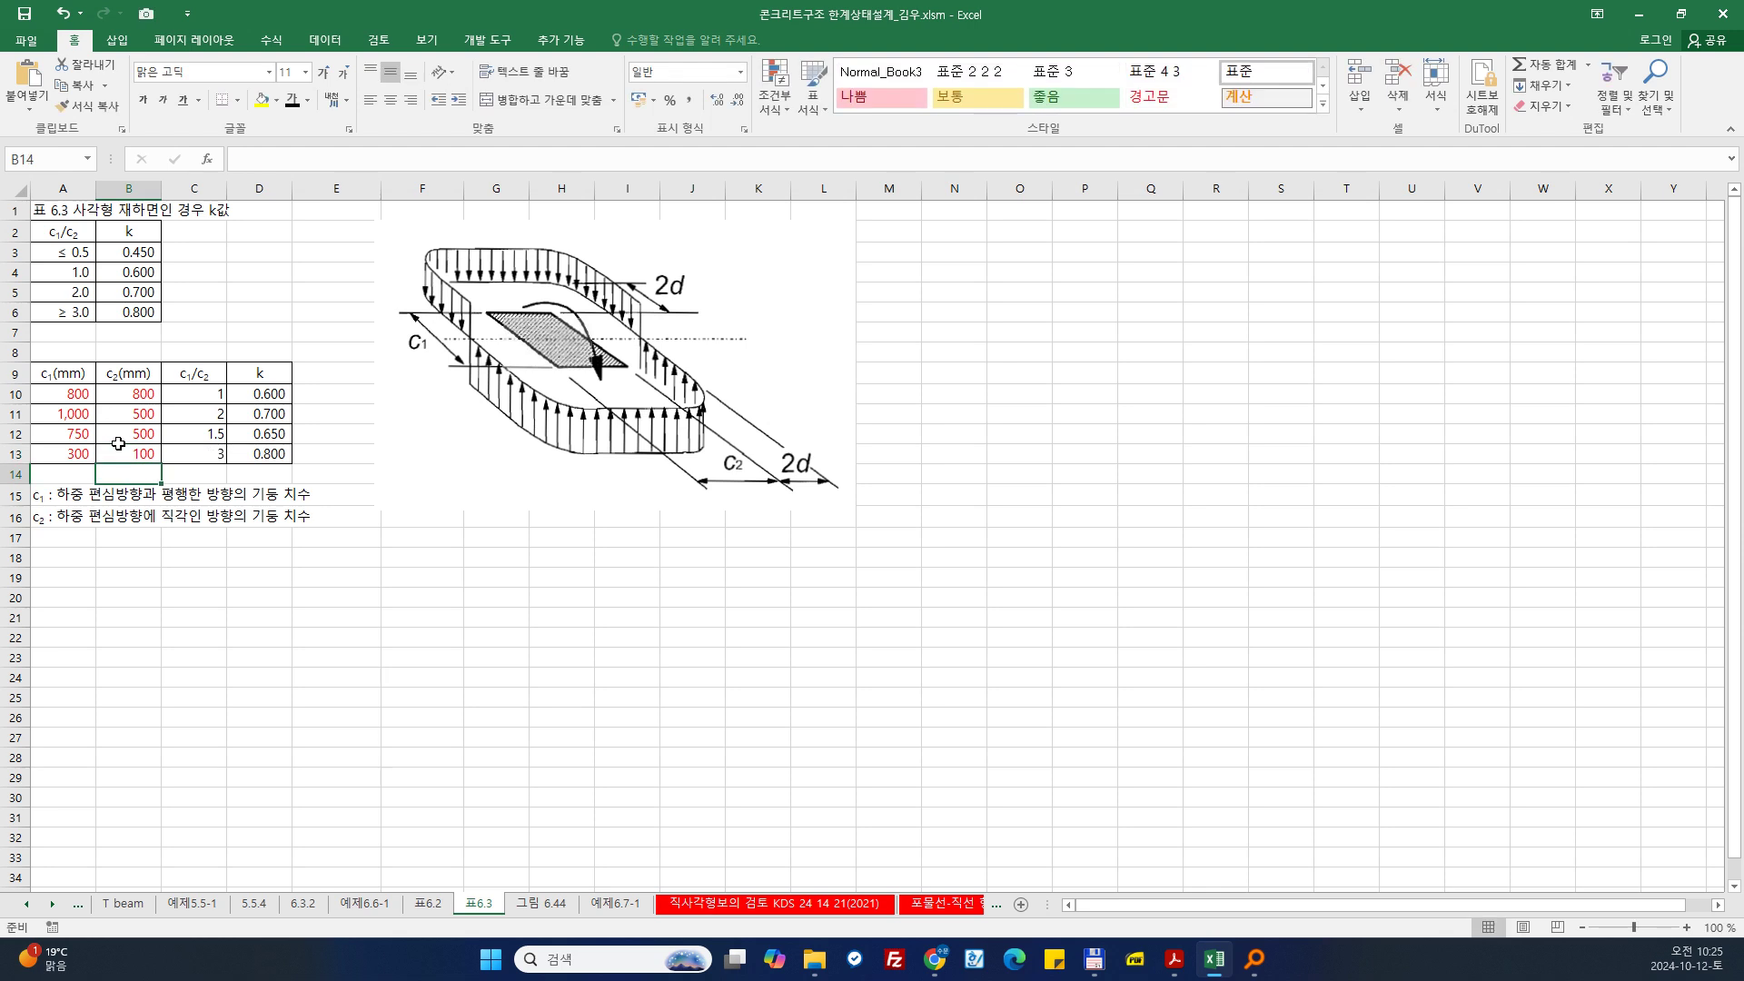
Step: Change c2 in row 13 to 200 mm
key("Up")
key("Left")
key("Right")
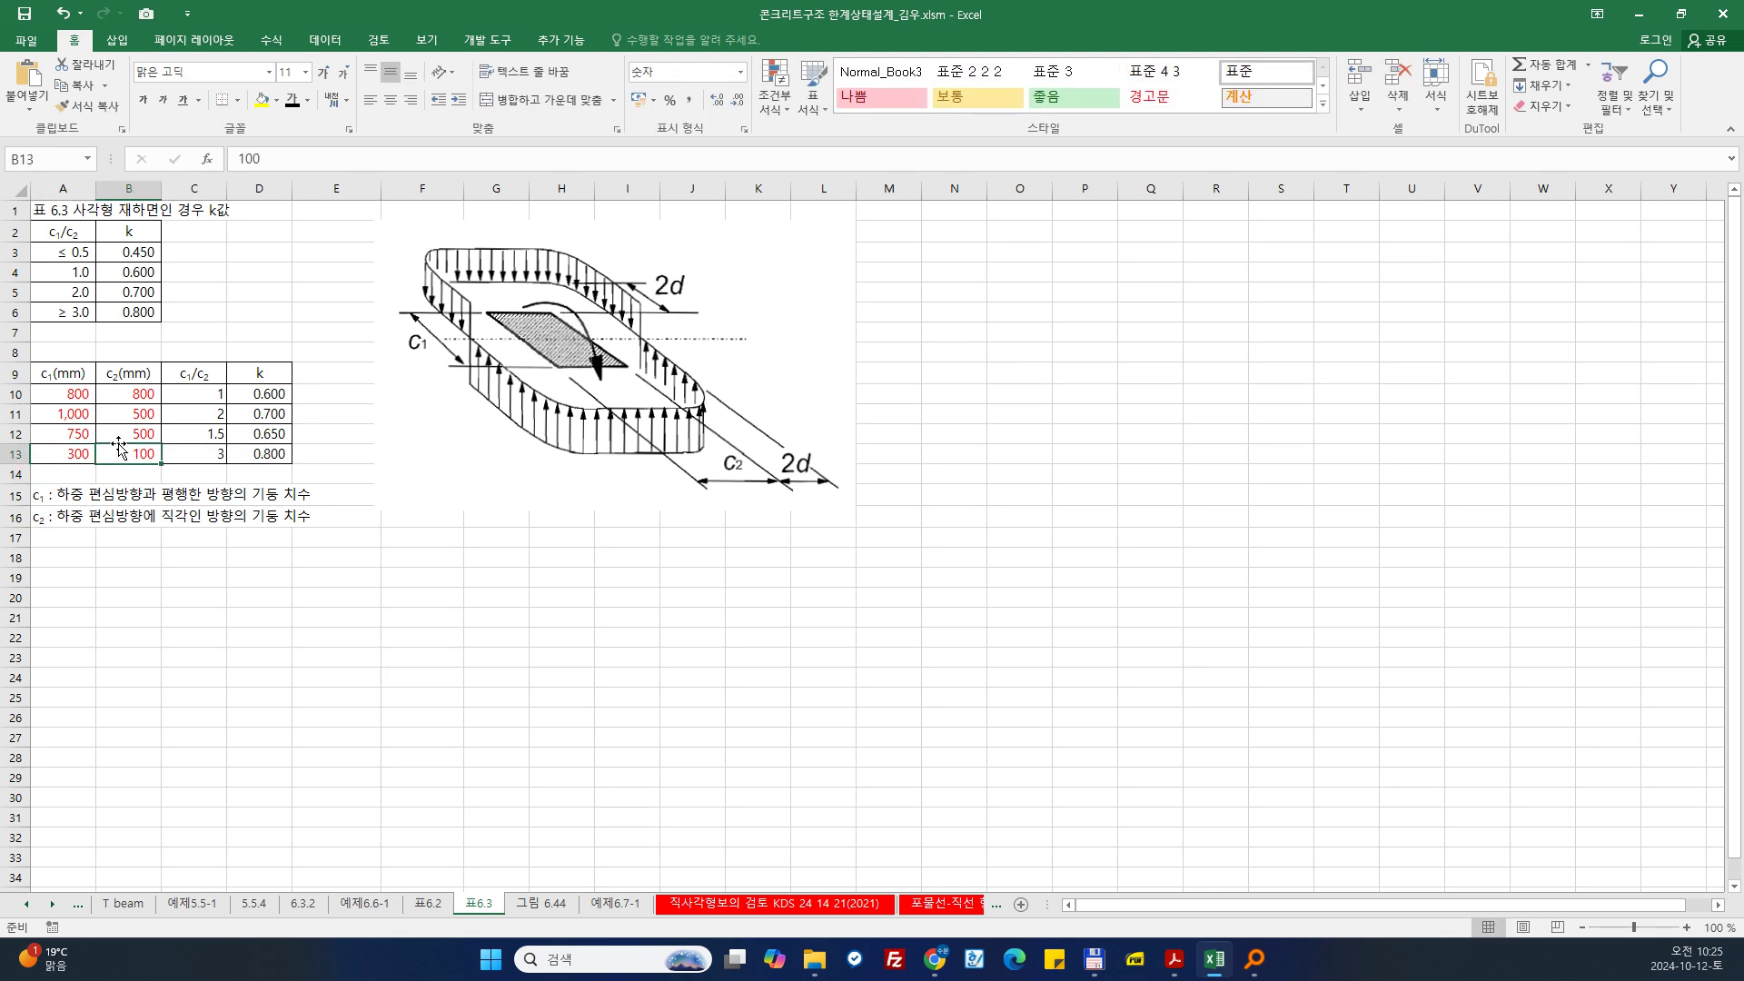
type("200")
key("Return")
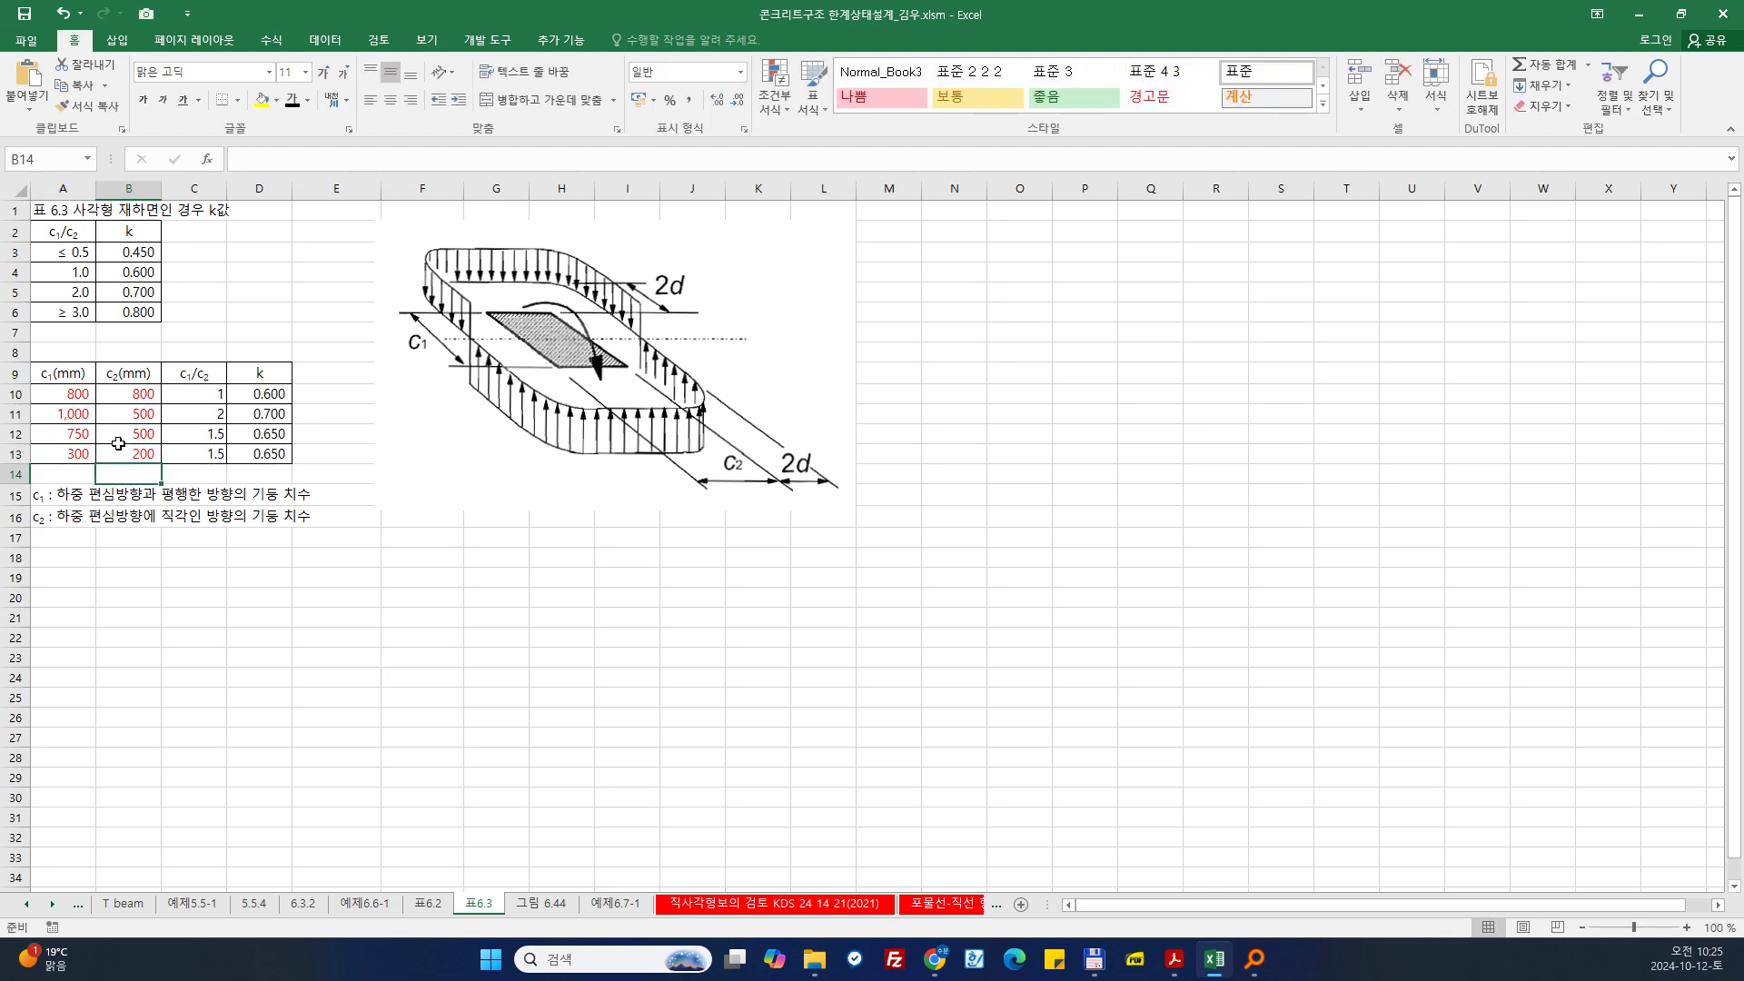
Step: Change c1 in row 13 to 500 mm
key("Up")
key("Left")
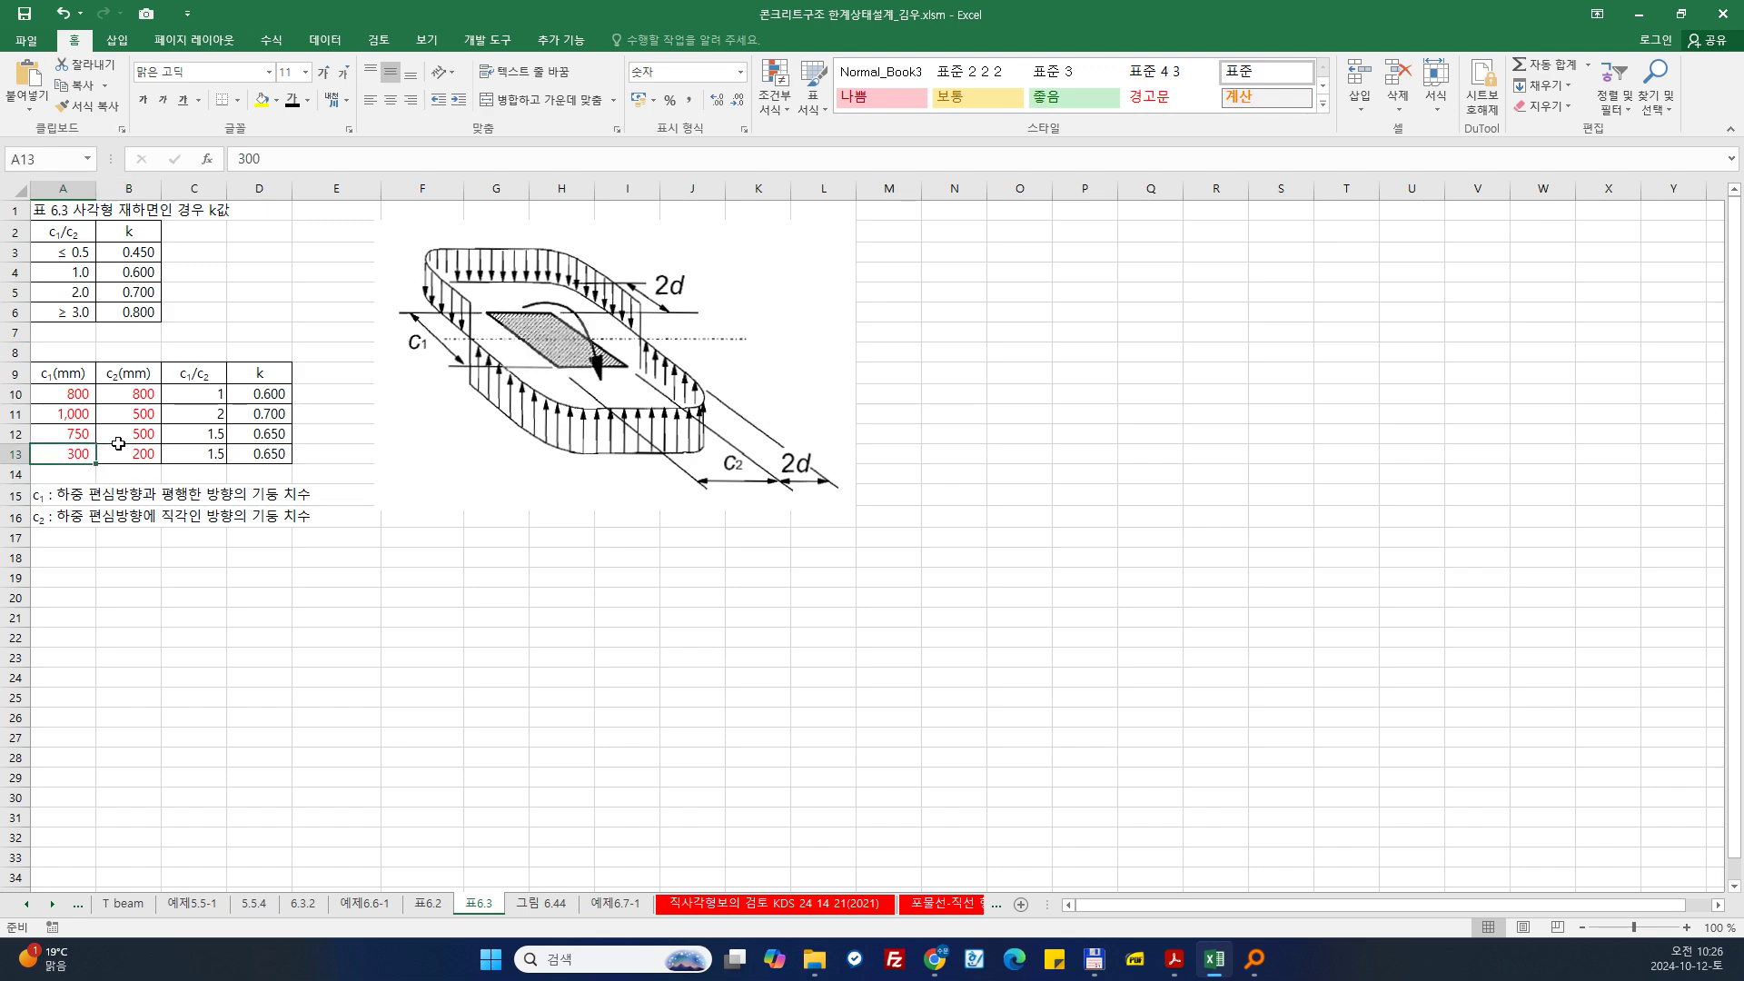
key("Right")
key("Left")
type("500")
key("Return")
key("Up")
key("Right")
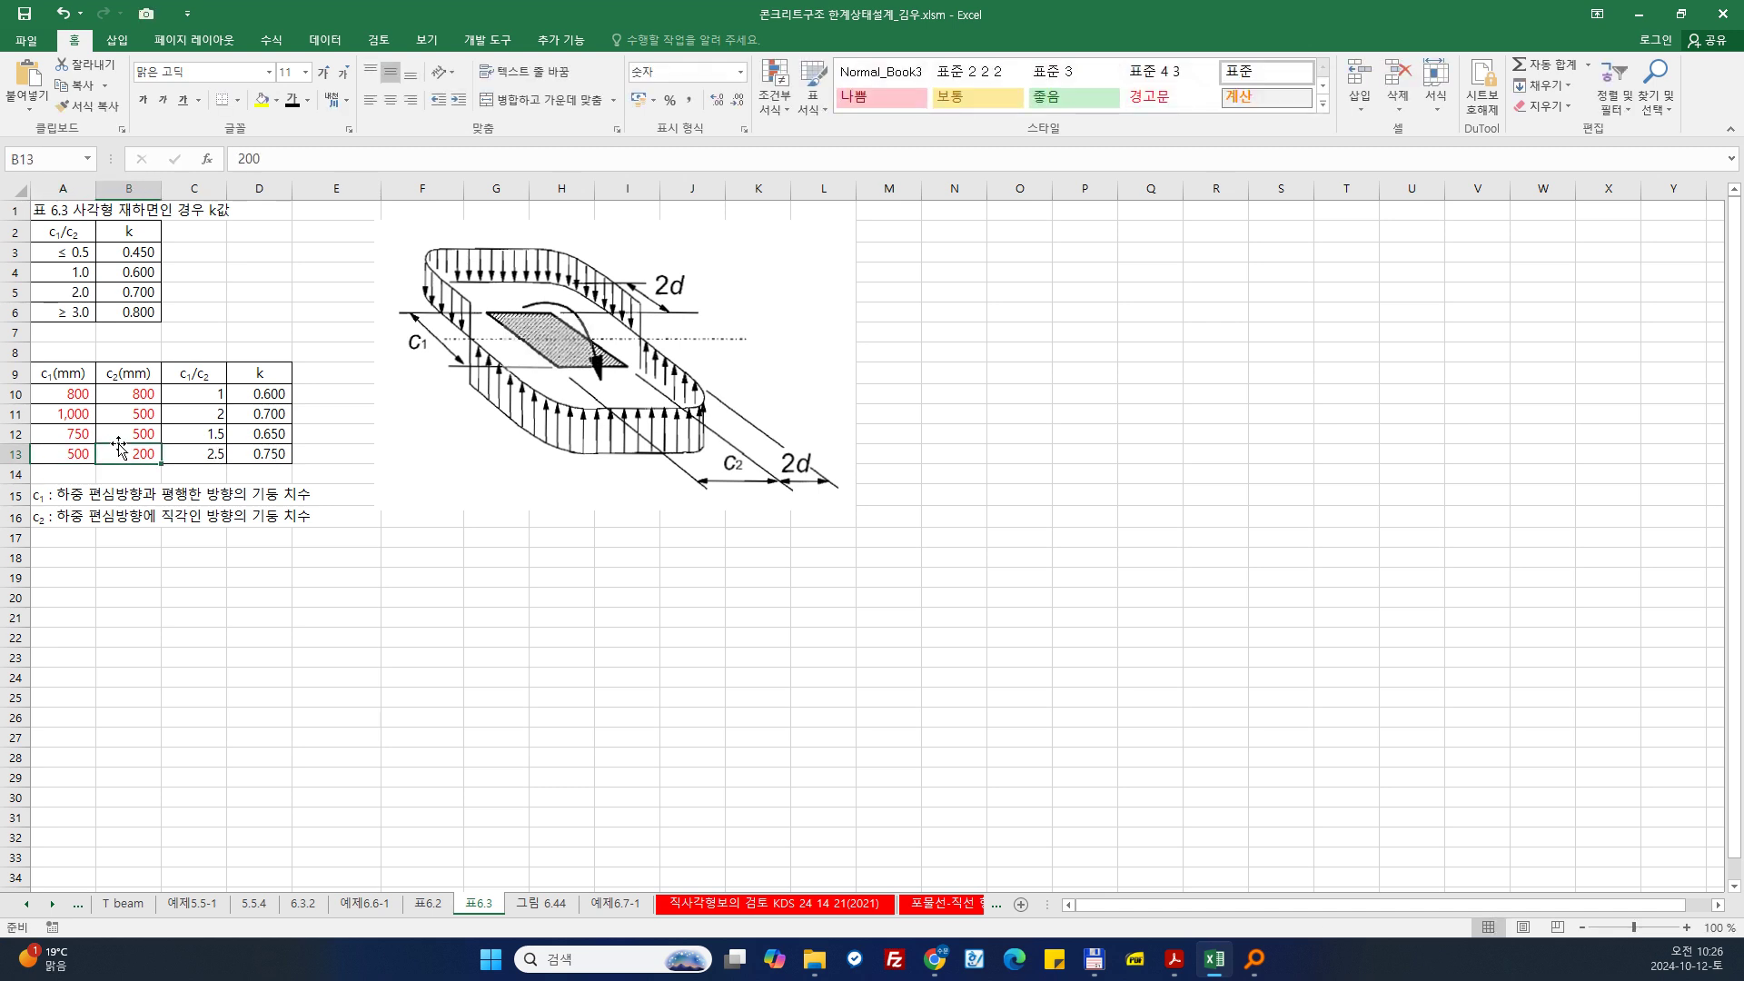
Step: Change c1 in row 13 to 800 mm
key("Right")
key("Right")
key("Left")
key("Left")
key("Left")
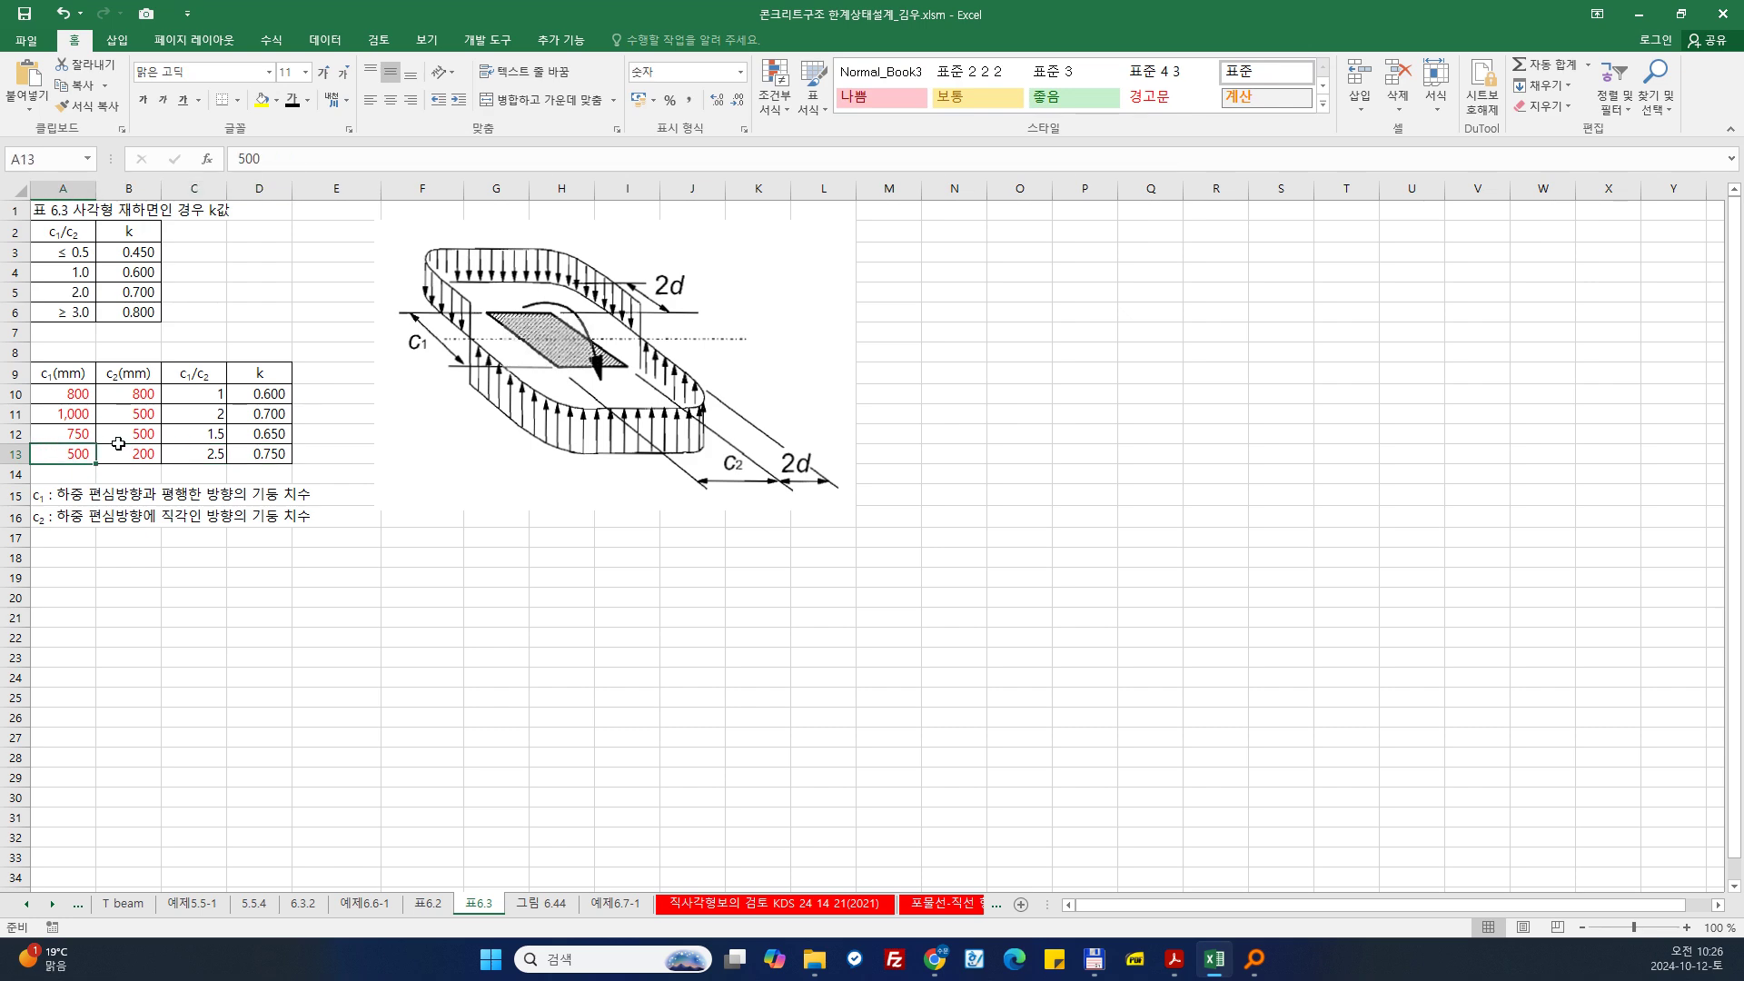
type("800")
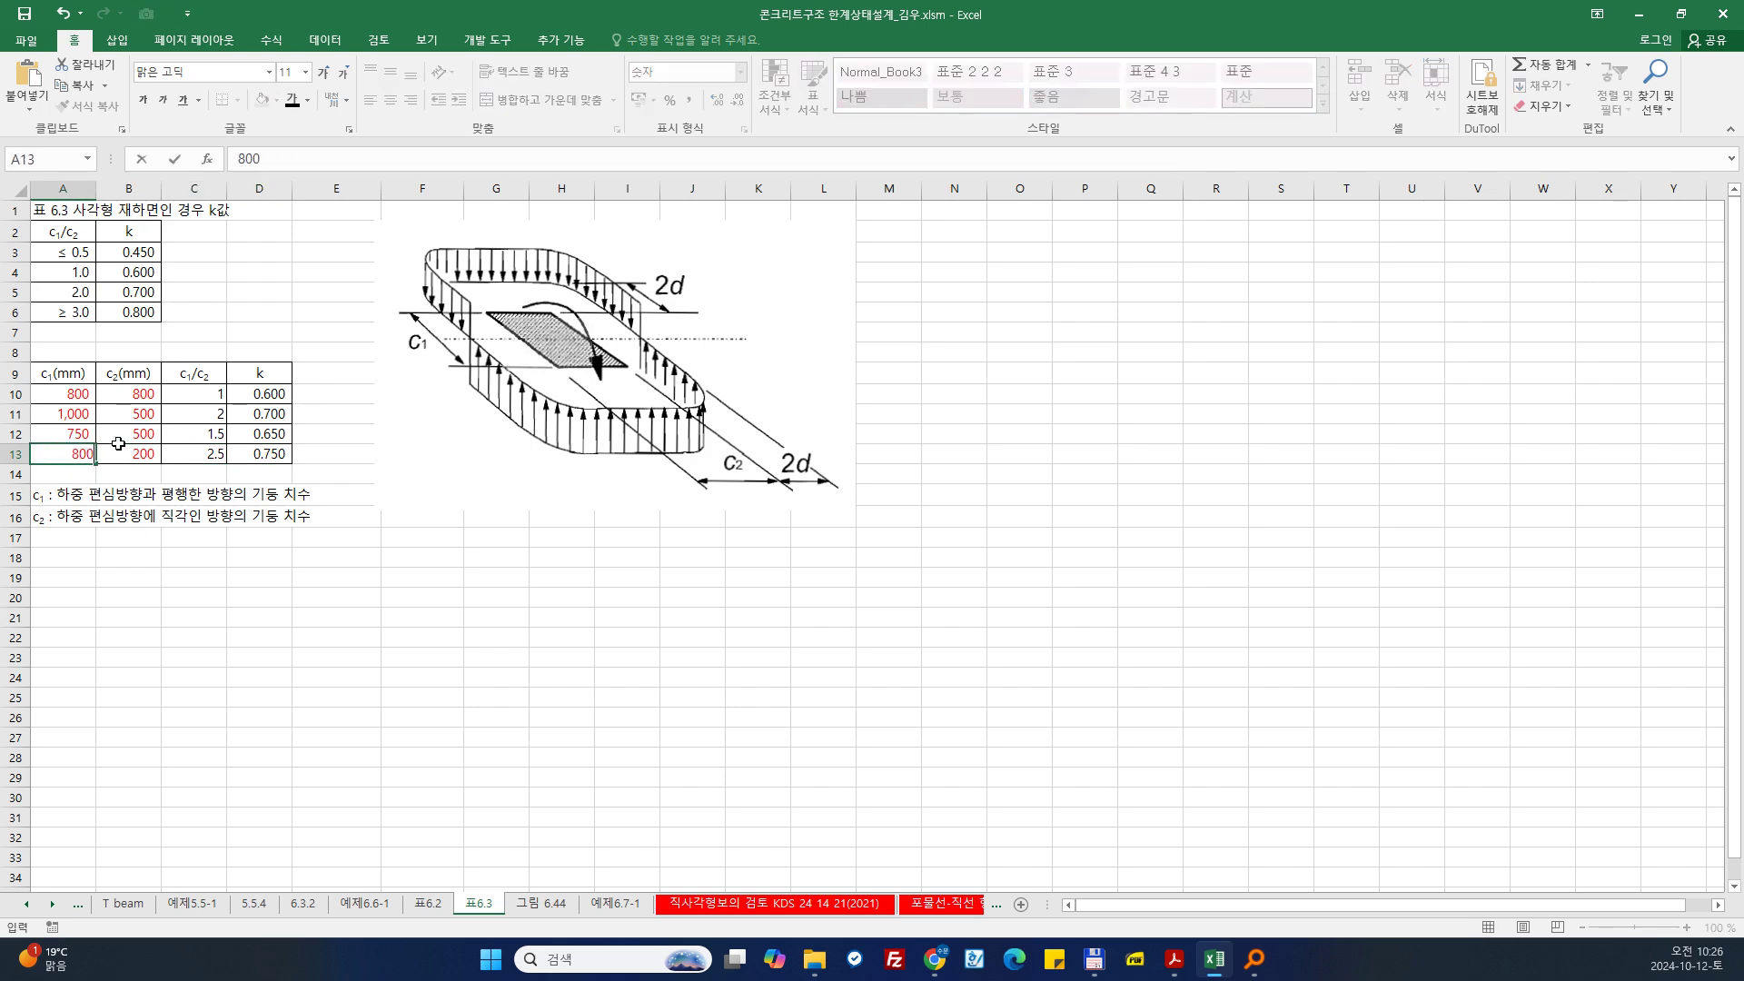
key("Return")
Step: Change c1 in row 13 to 1,000 mm
key("Up")
type("1,0")
type("000")
key("Return")
key("Up")
key("Right")
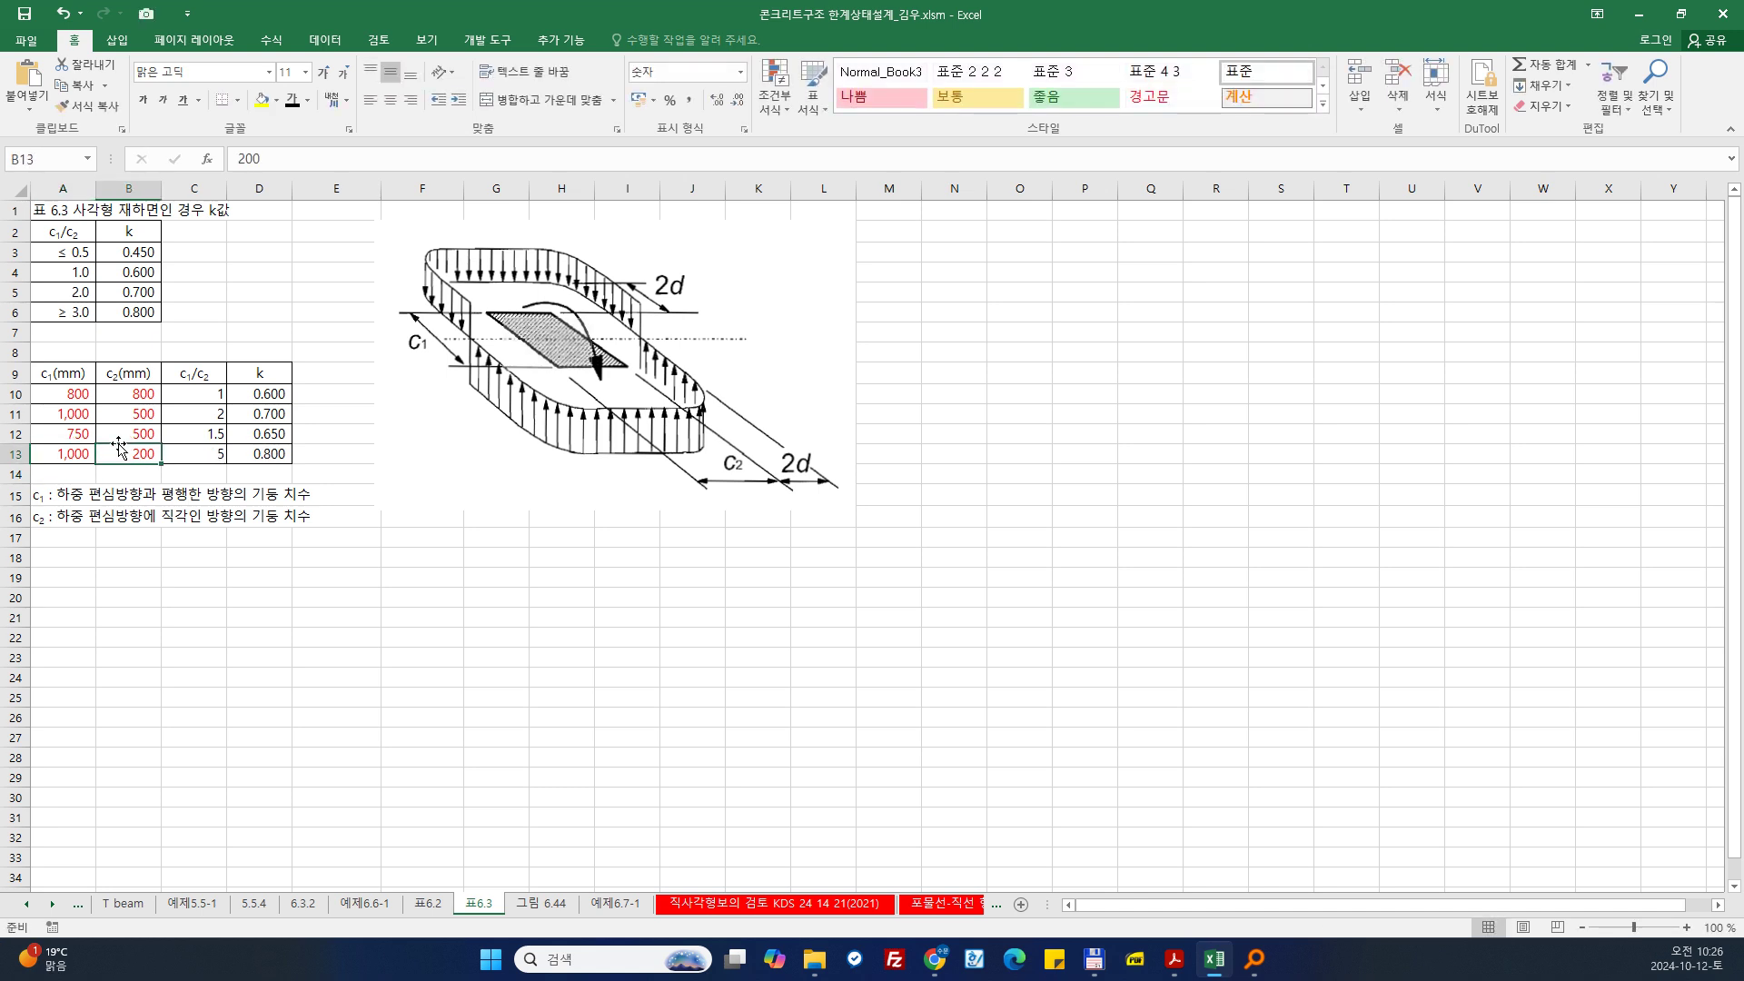
Step: Open the 그림 6.44 sheet and view the concrete punching shear strength table and its chart
left_click(173, 572)
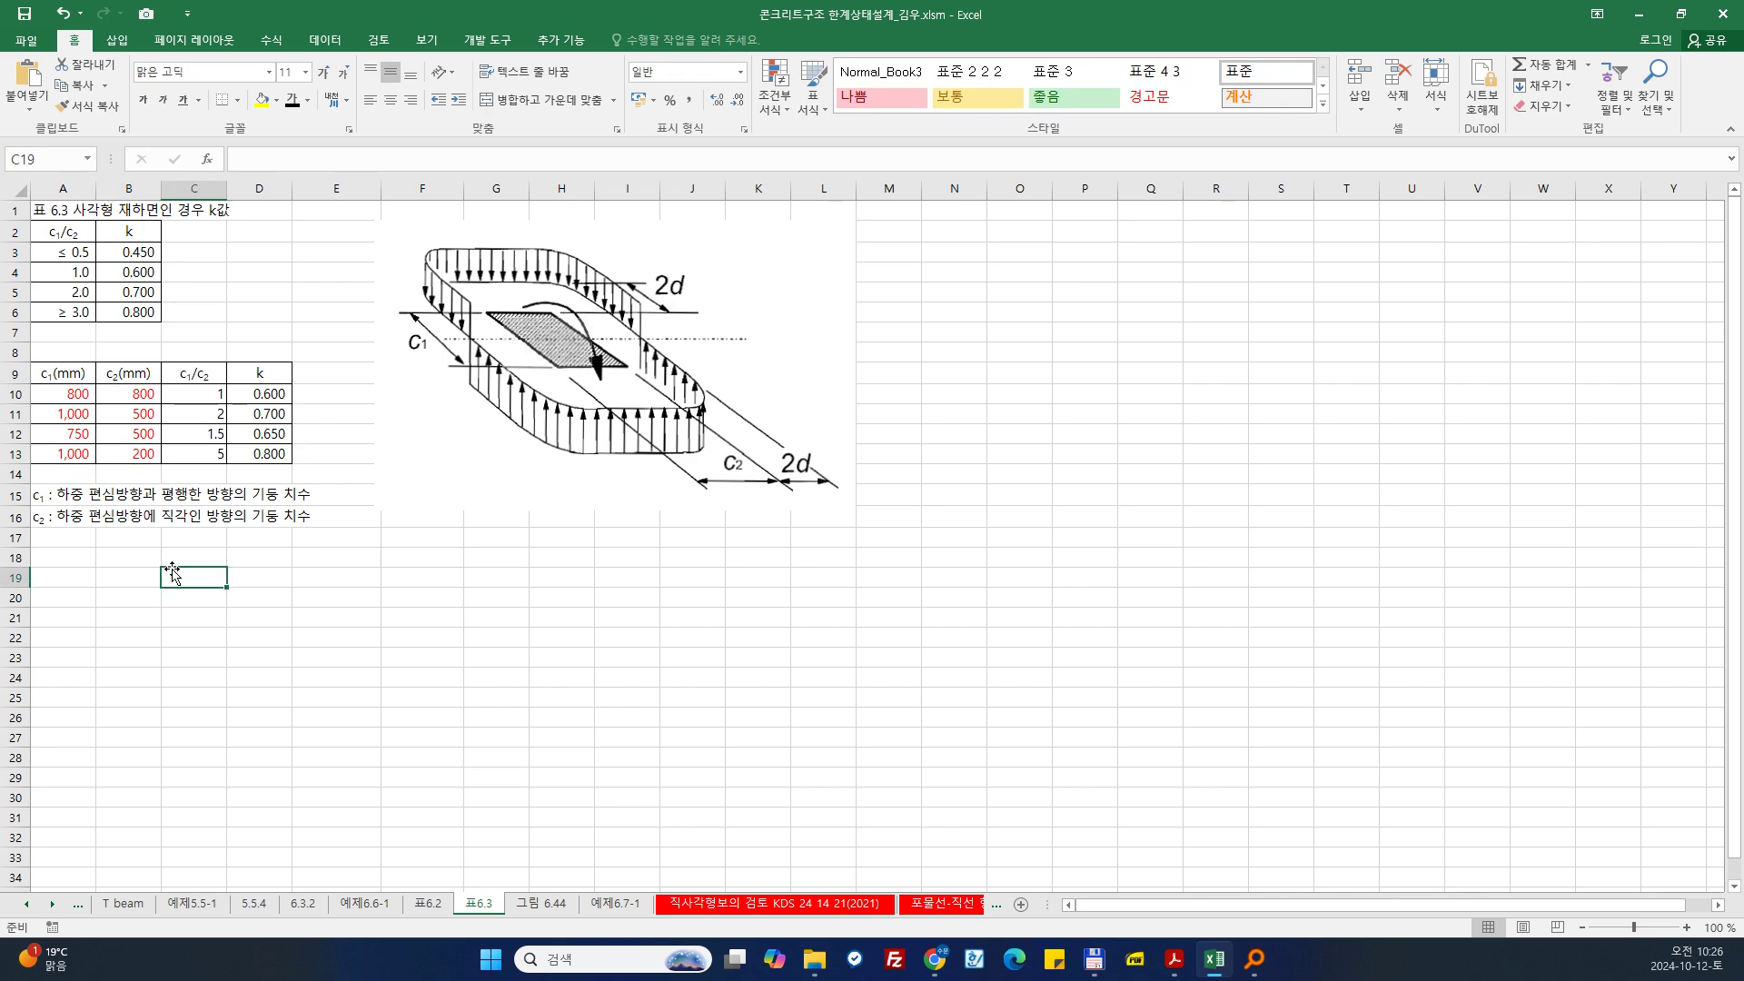
left_click(549, 903)
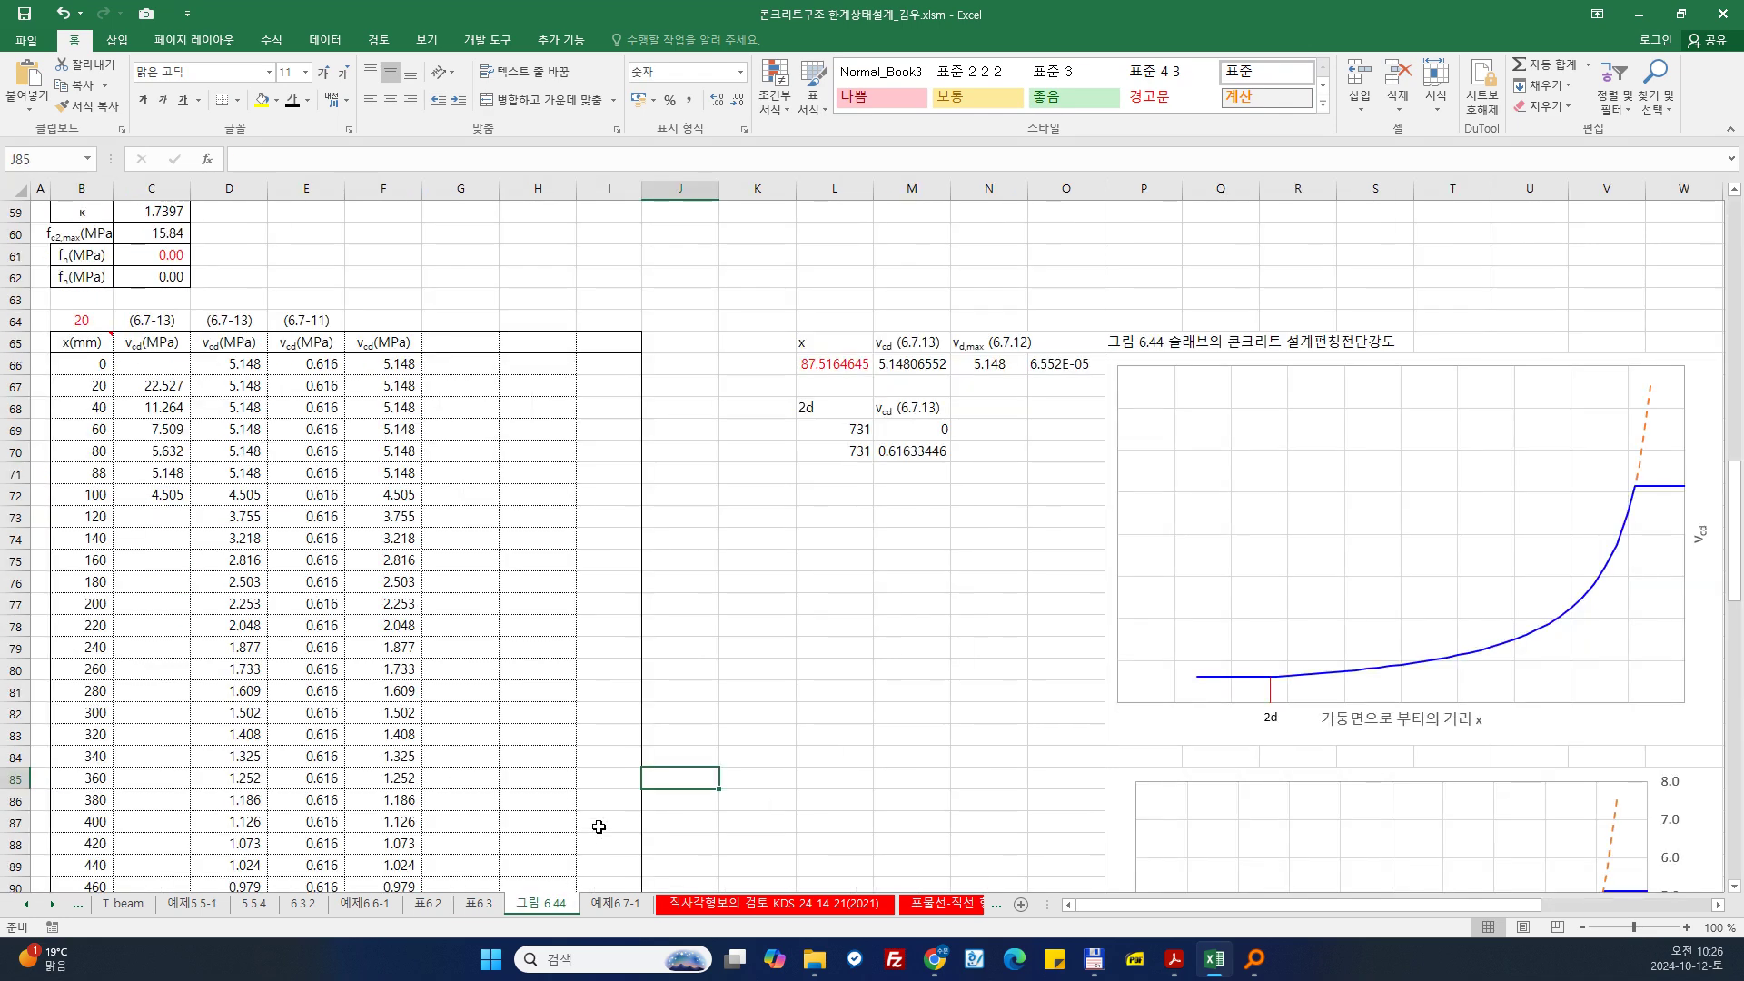
left_click(912, 690)
left_click_drag(1114, 907, 1290, 922)
left_click(1218, 651)
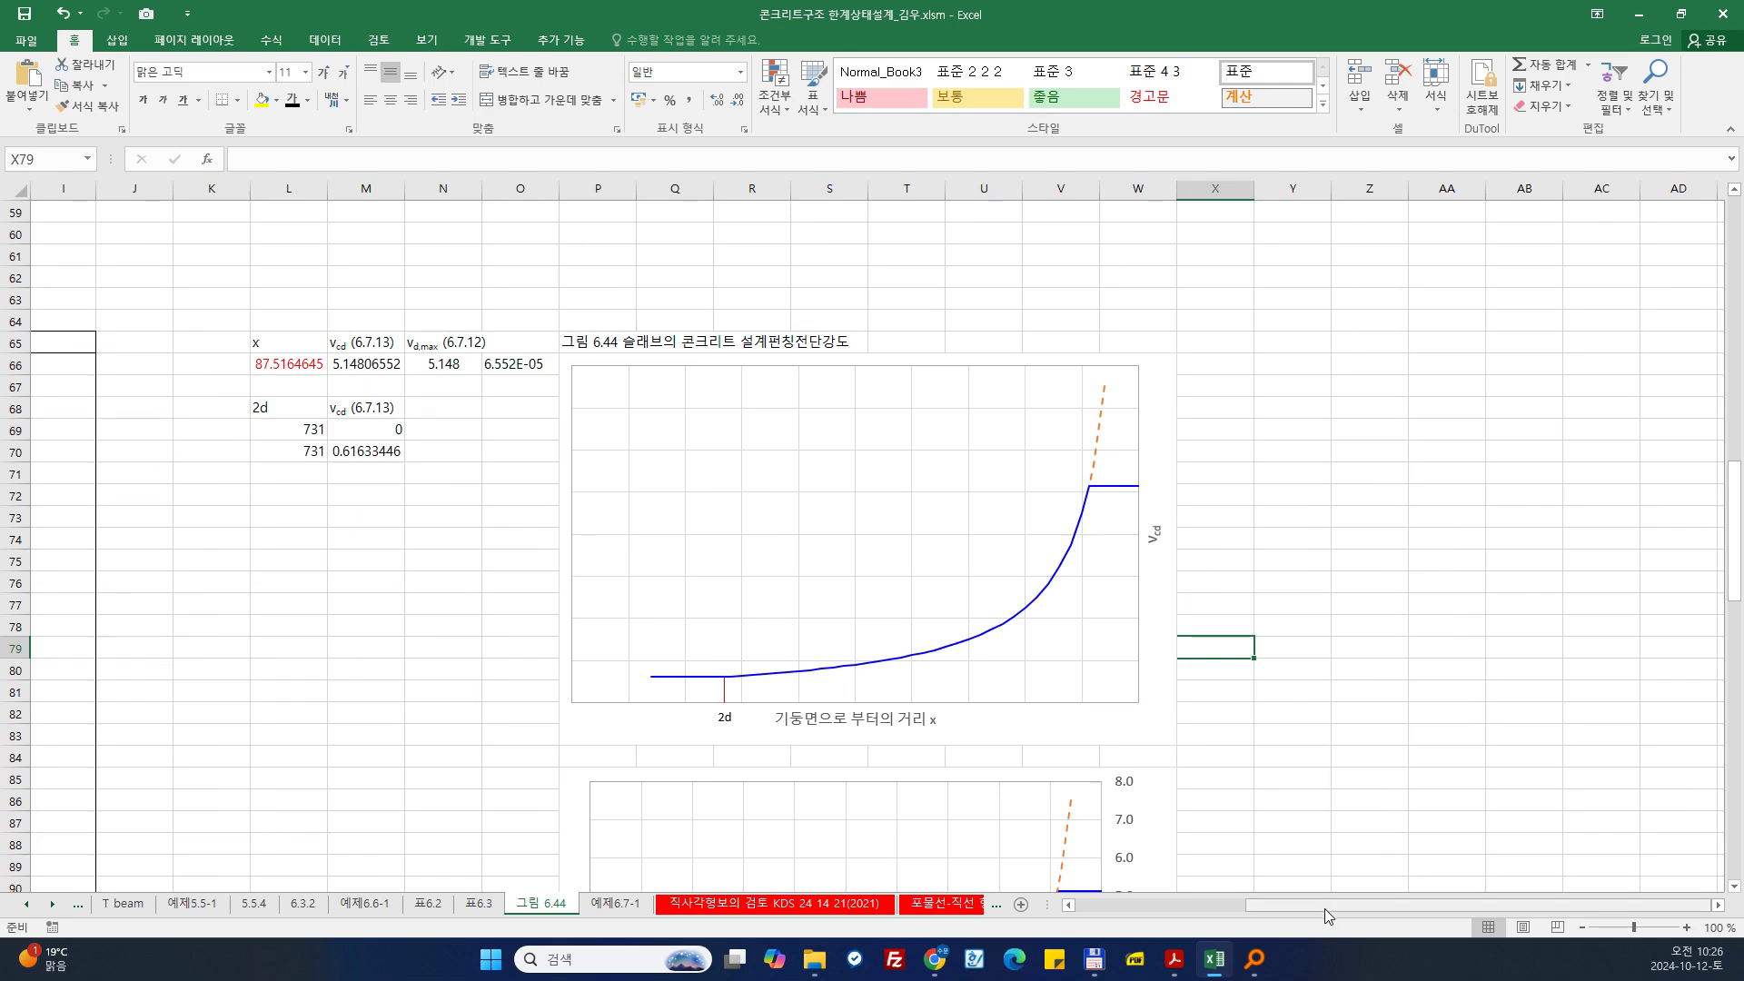
left_click_drag(1325, 916, 1156, 914)
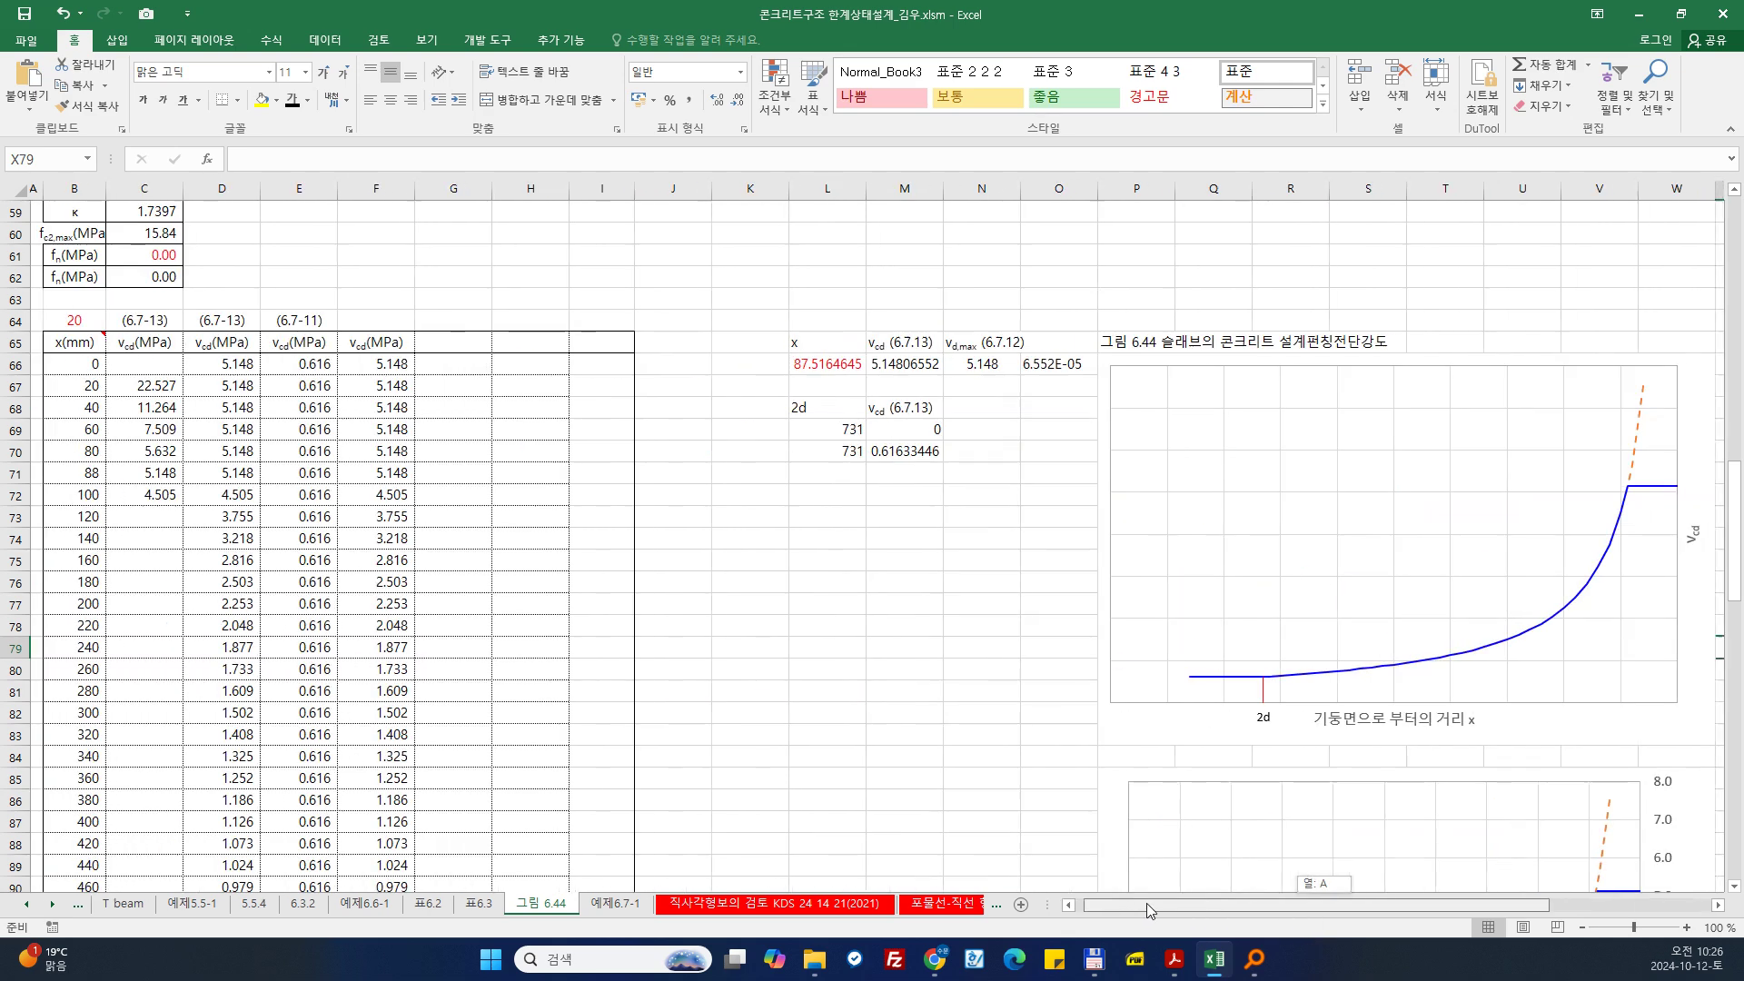
Step: Open the 예제6.7-1 sheet and review its title and the fy and fck material strength inputs
left_click(618, 905)
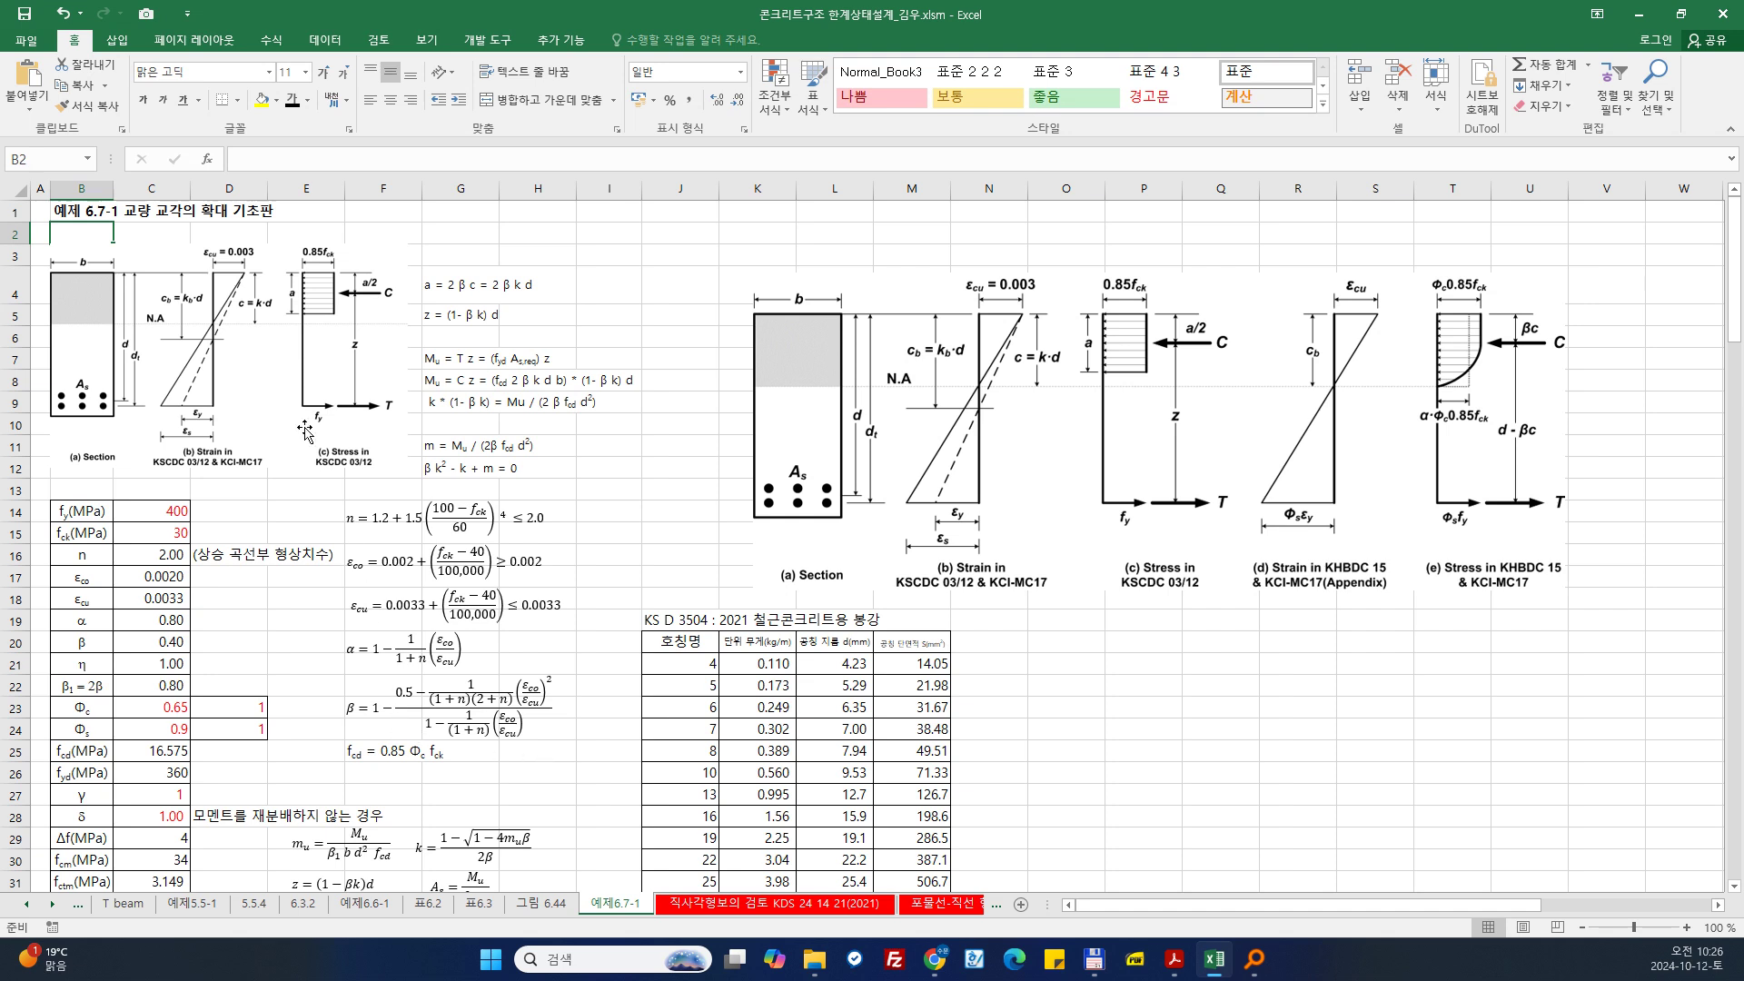
left_click(69, 212)
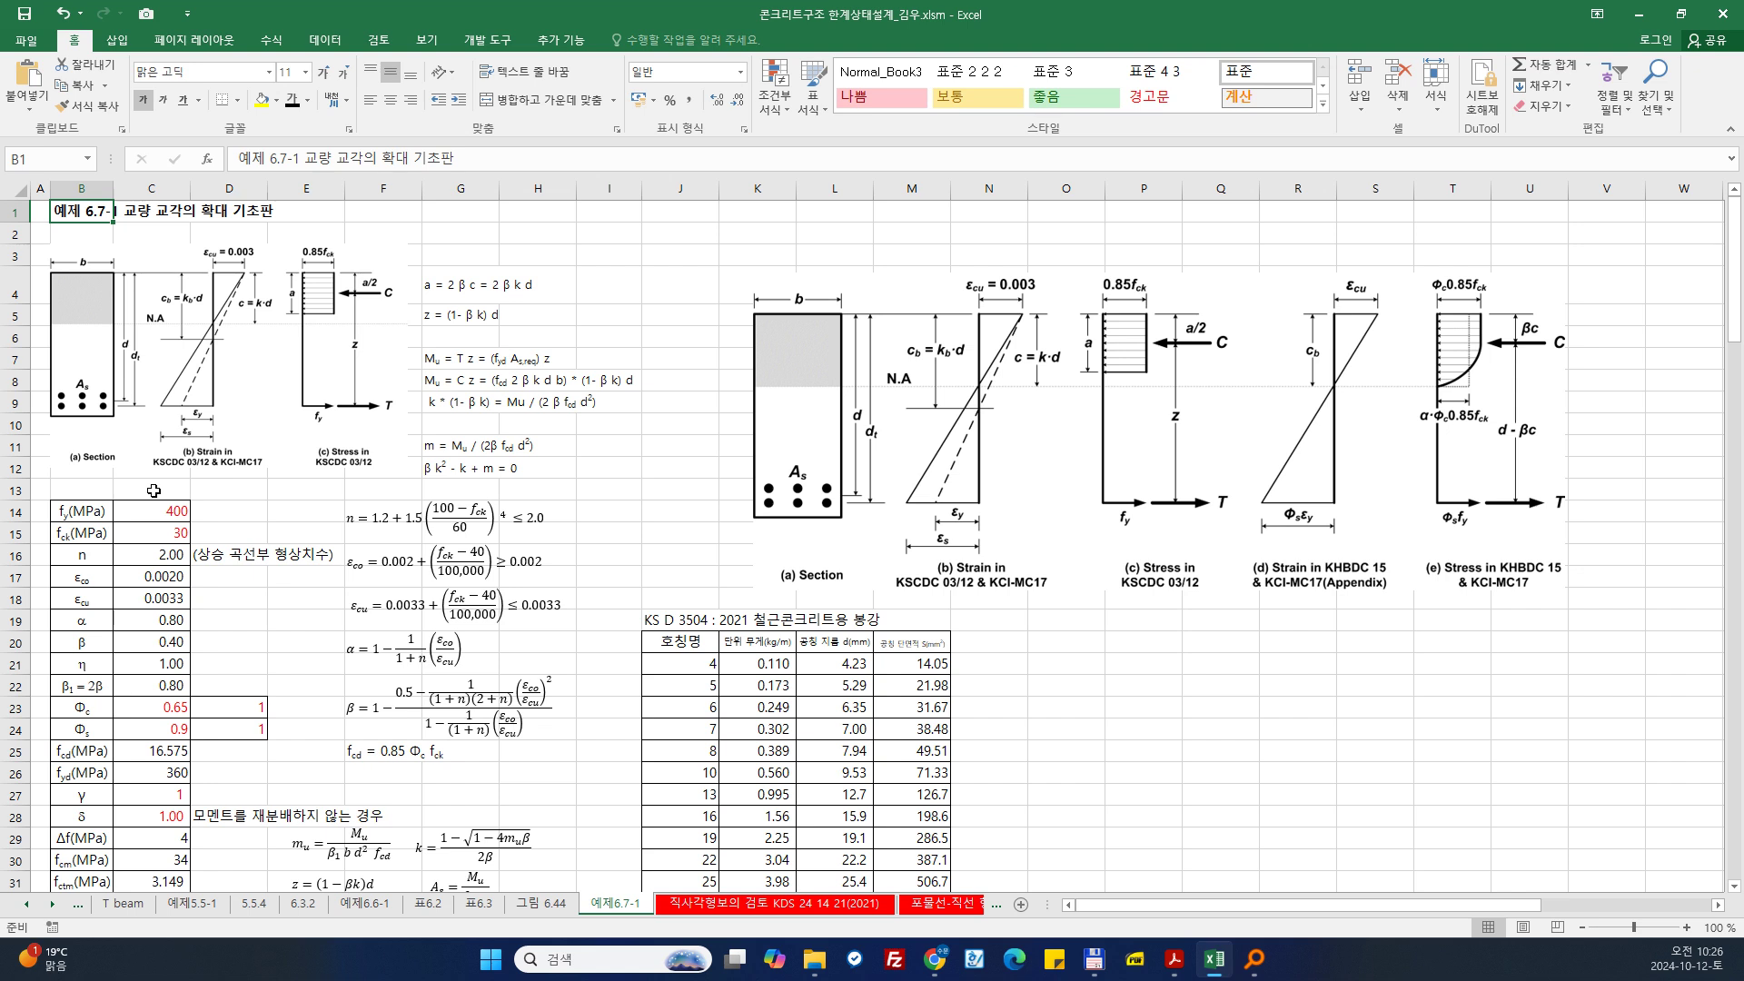
left_click_drag(156, 515, 154, 536)
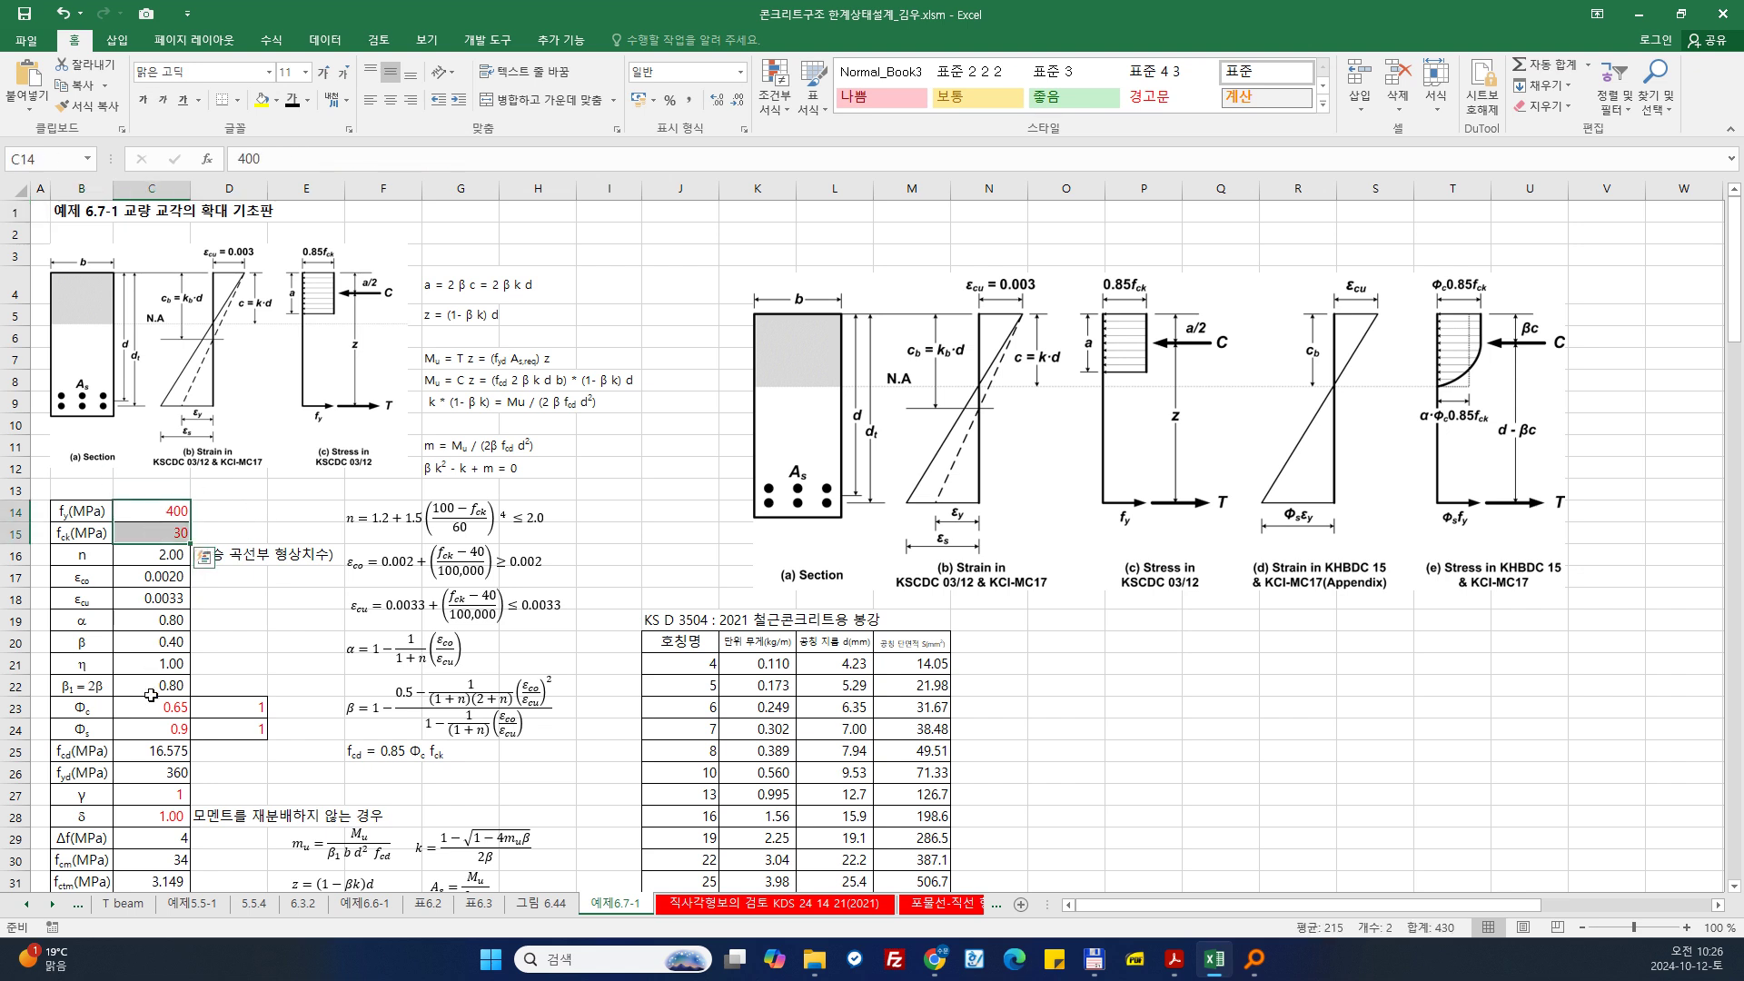
Step: Review the Φc and Φs material factors and the material property rows beneath them
left_click_drag(147, 714, 147, 727)
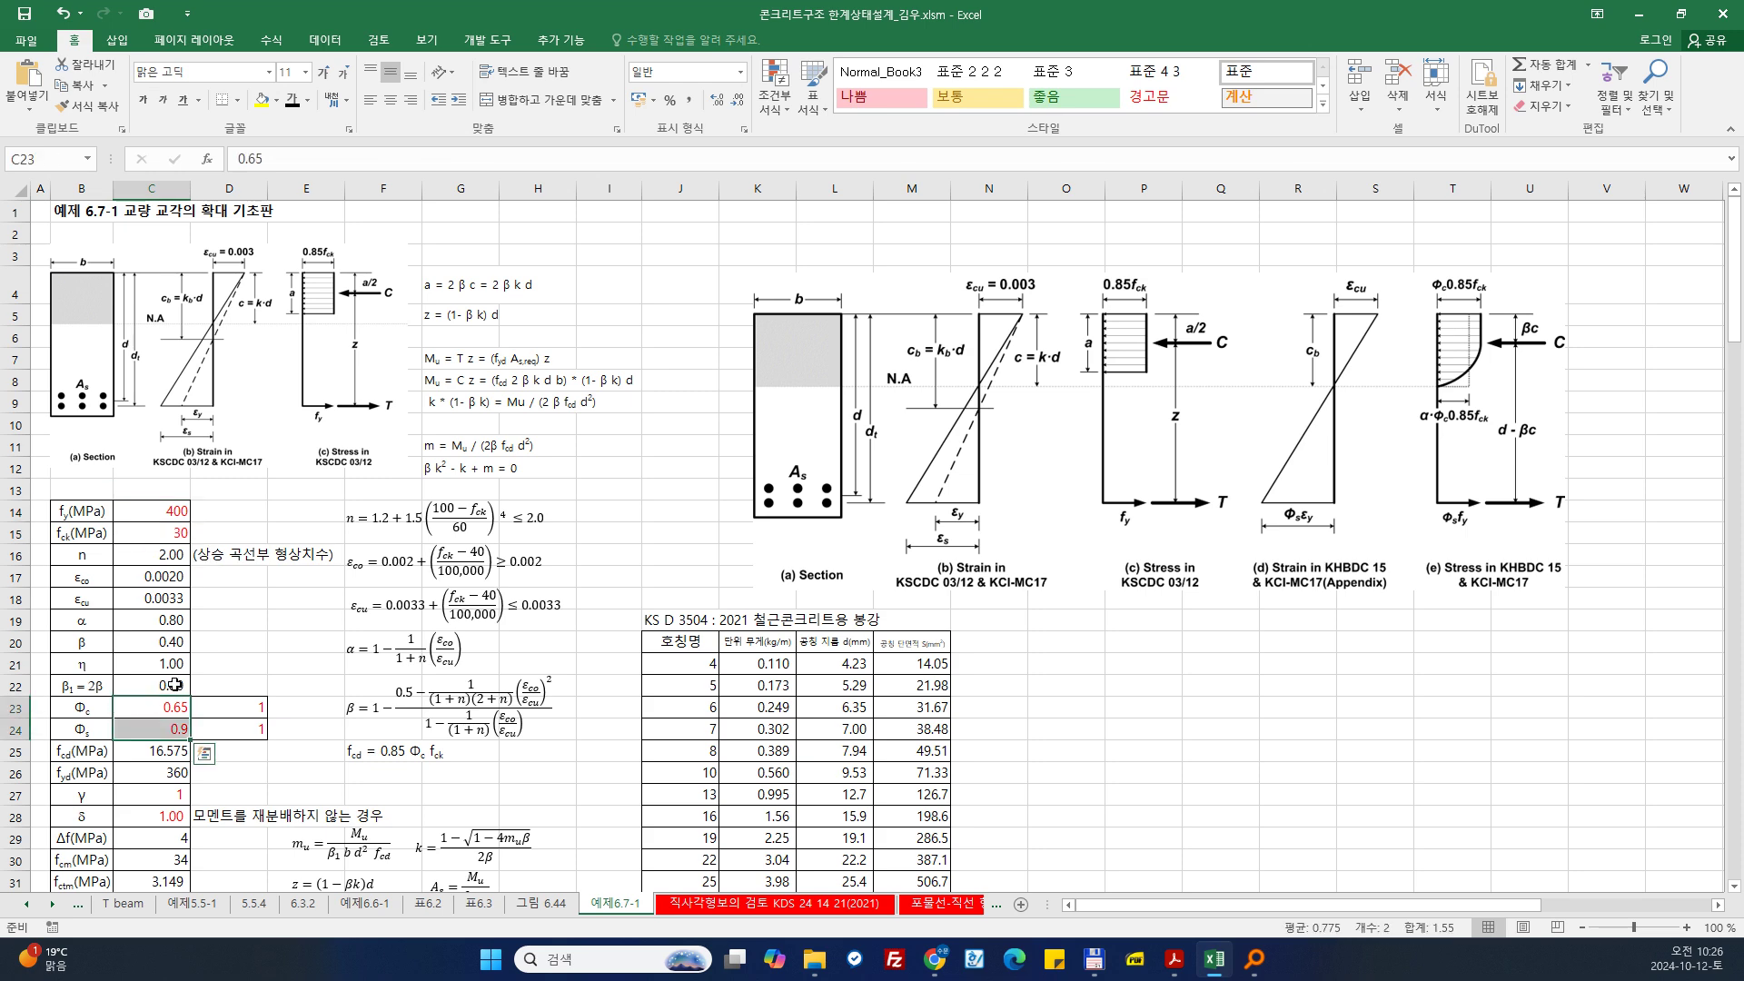
scroll(174, 687, "down", 2)
scroll(169, 681, "down", 4)
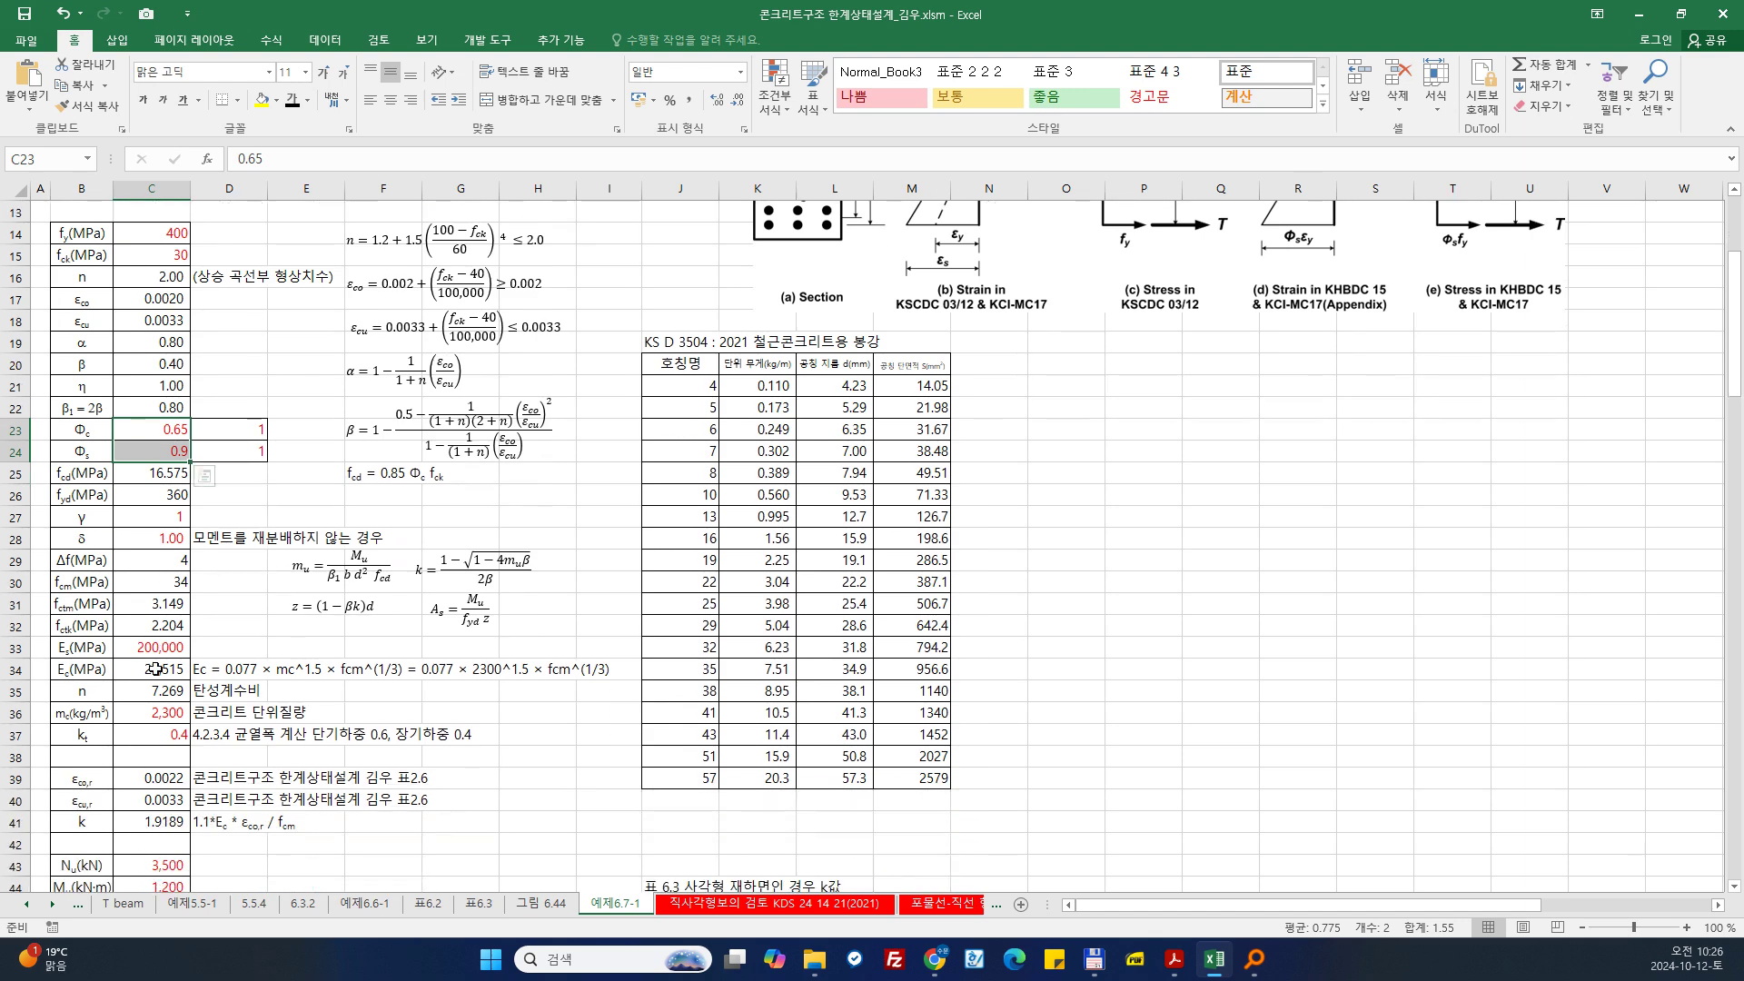
scroll(154, 669, "down", 3)
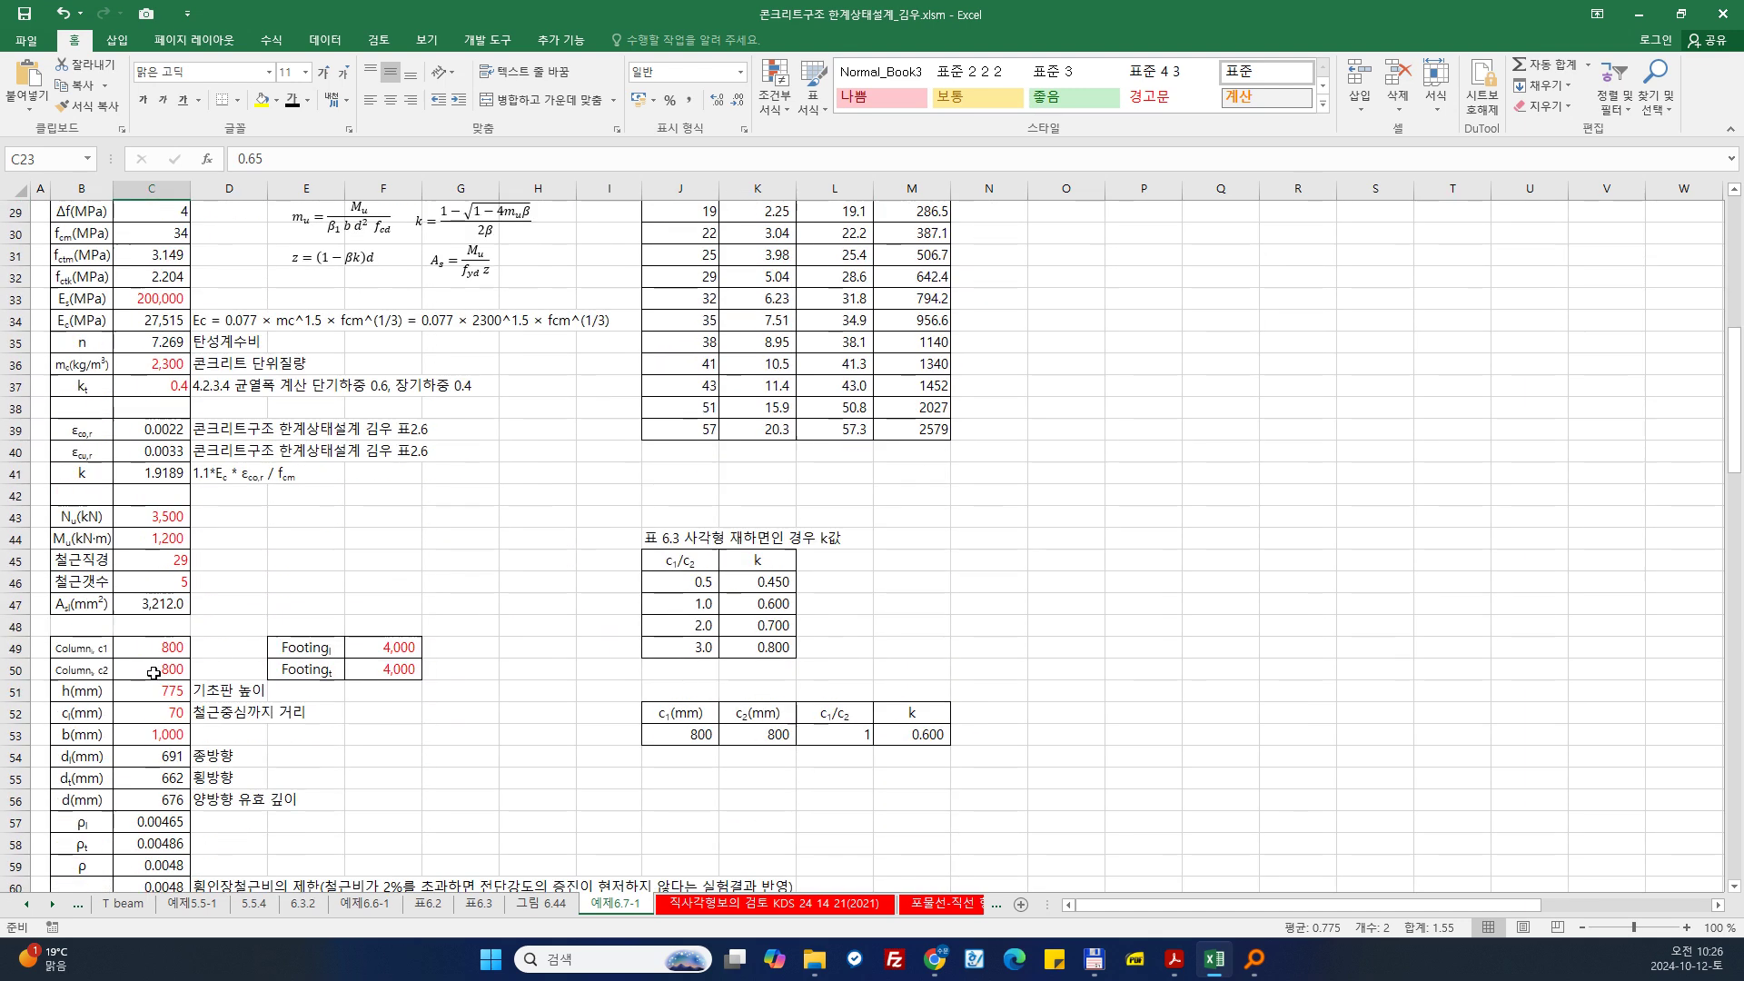
Step: Label Nu in D43 as "계수 압축력" and Mu in D44 as "계수 휨모멘트"
left_click(59, 515)
left_click_drag(59, 515, 159, 543)
left_click(227, 518)
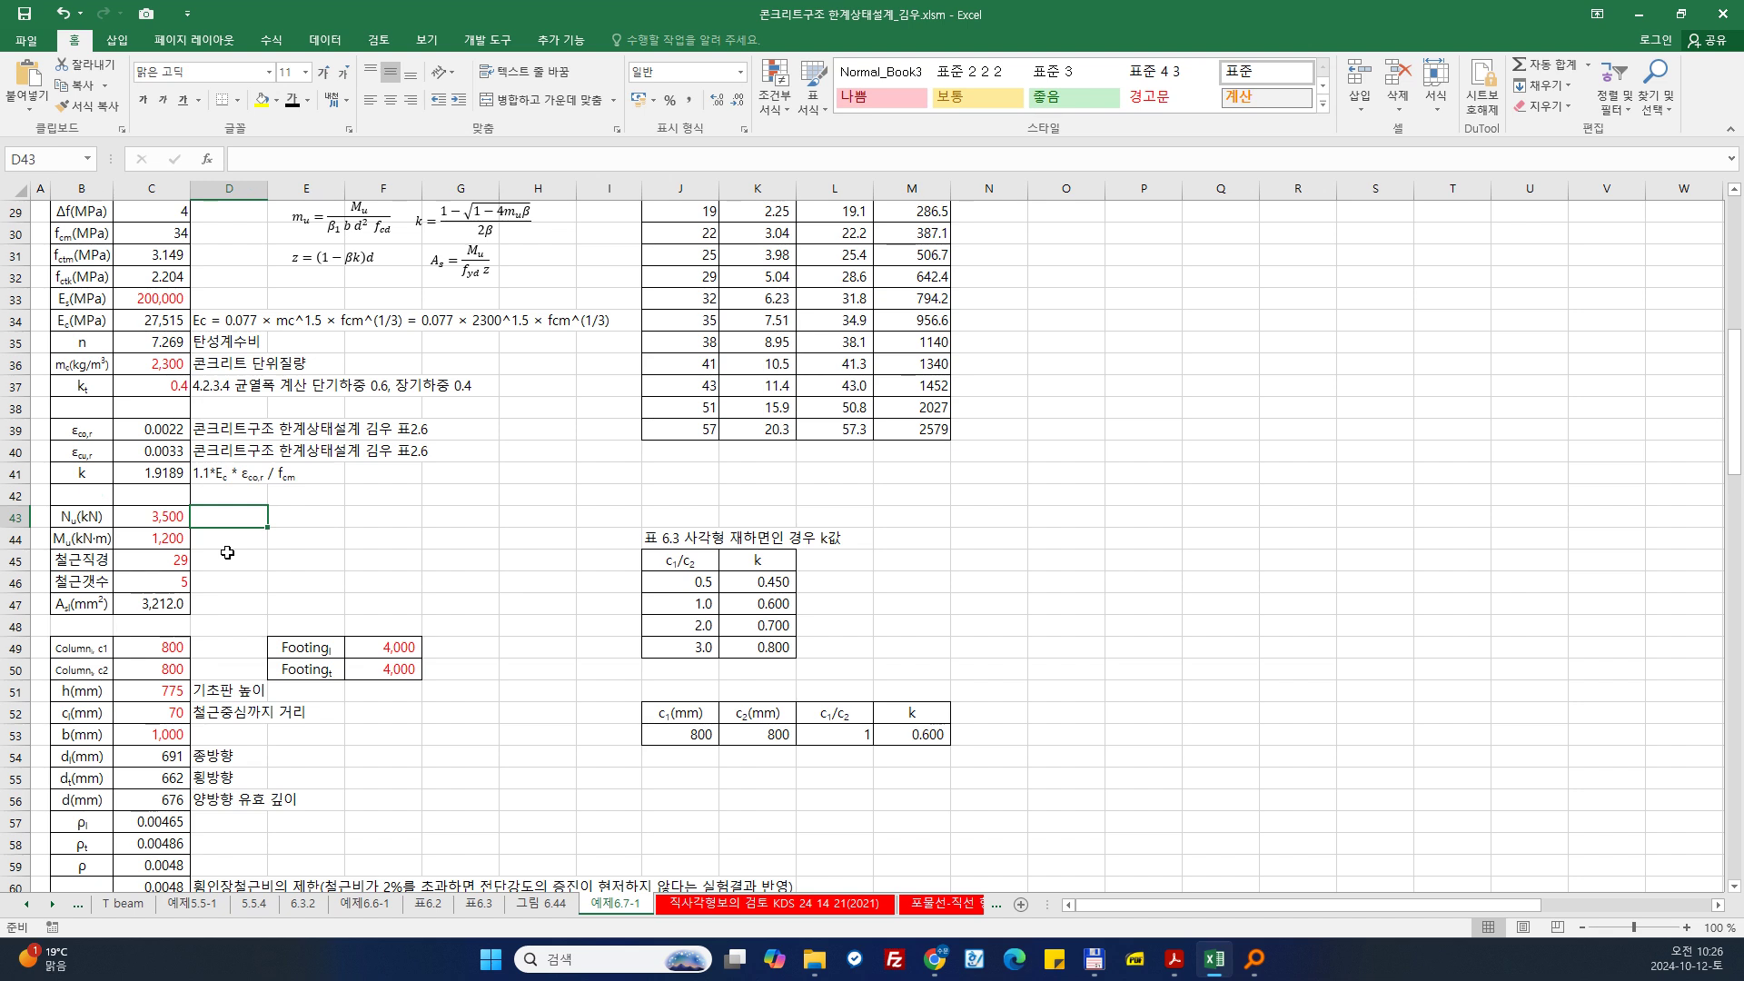
type("겟")
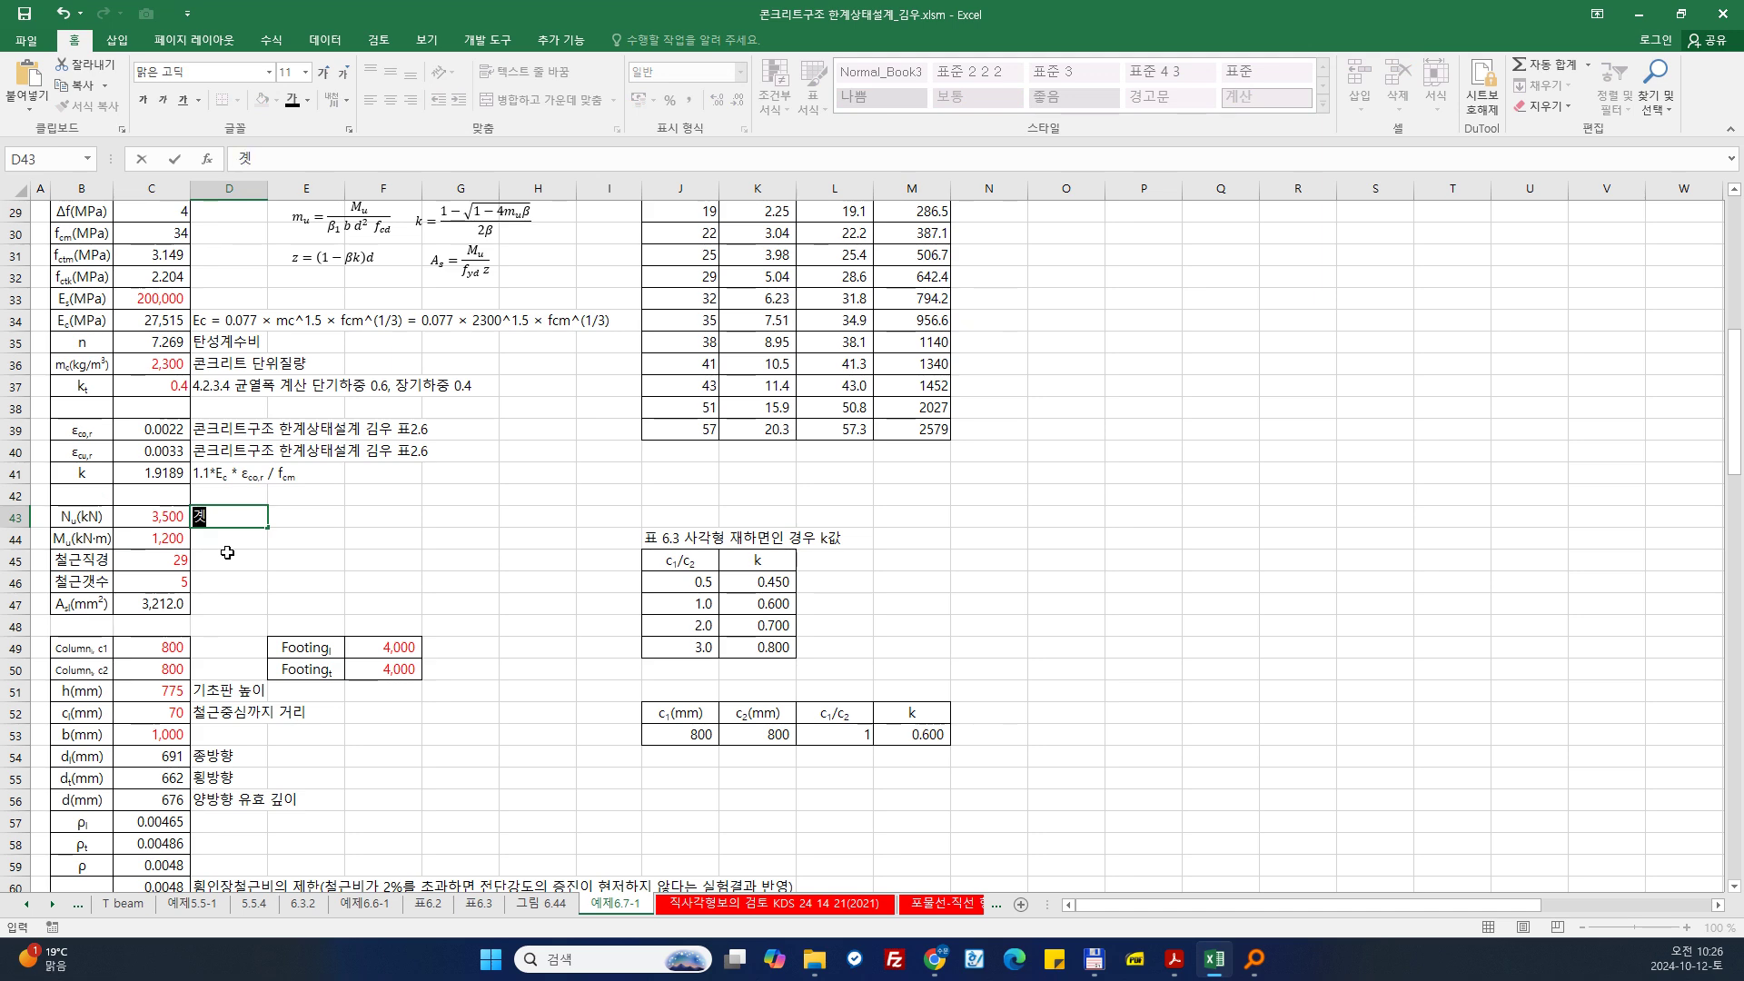
type("수 압축력")
key("Return")
type("계수 ")
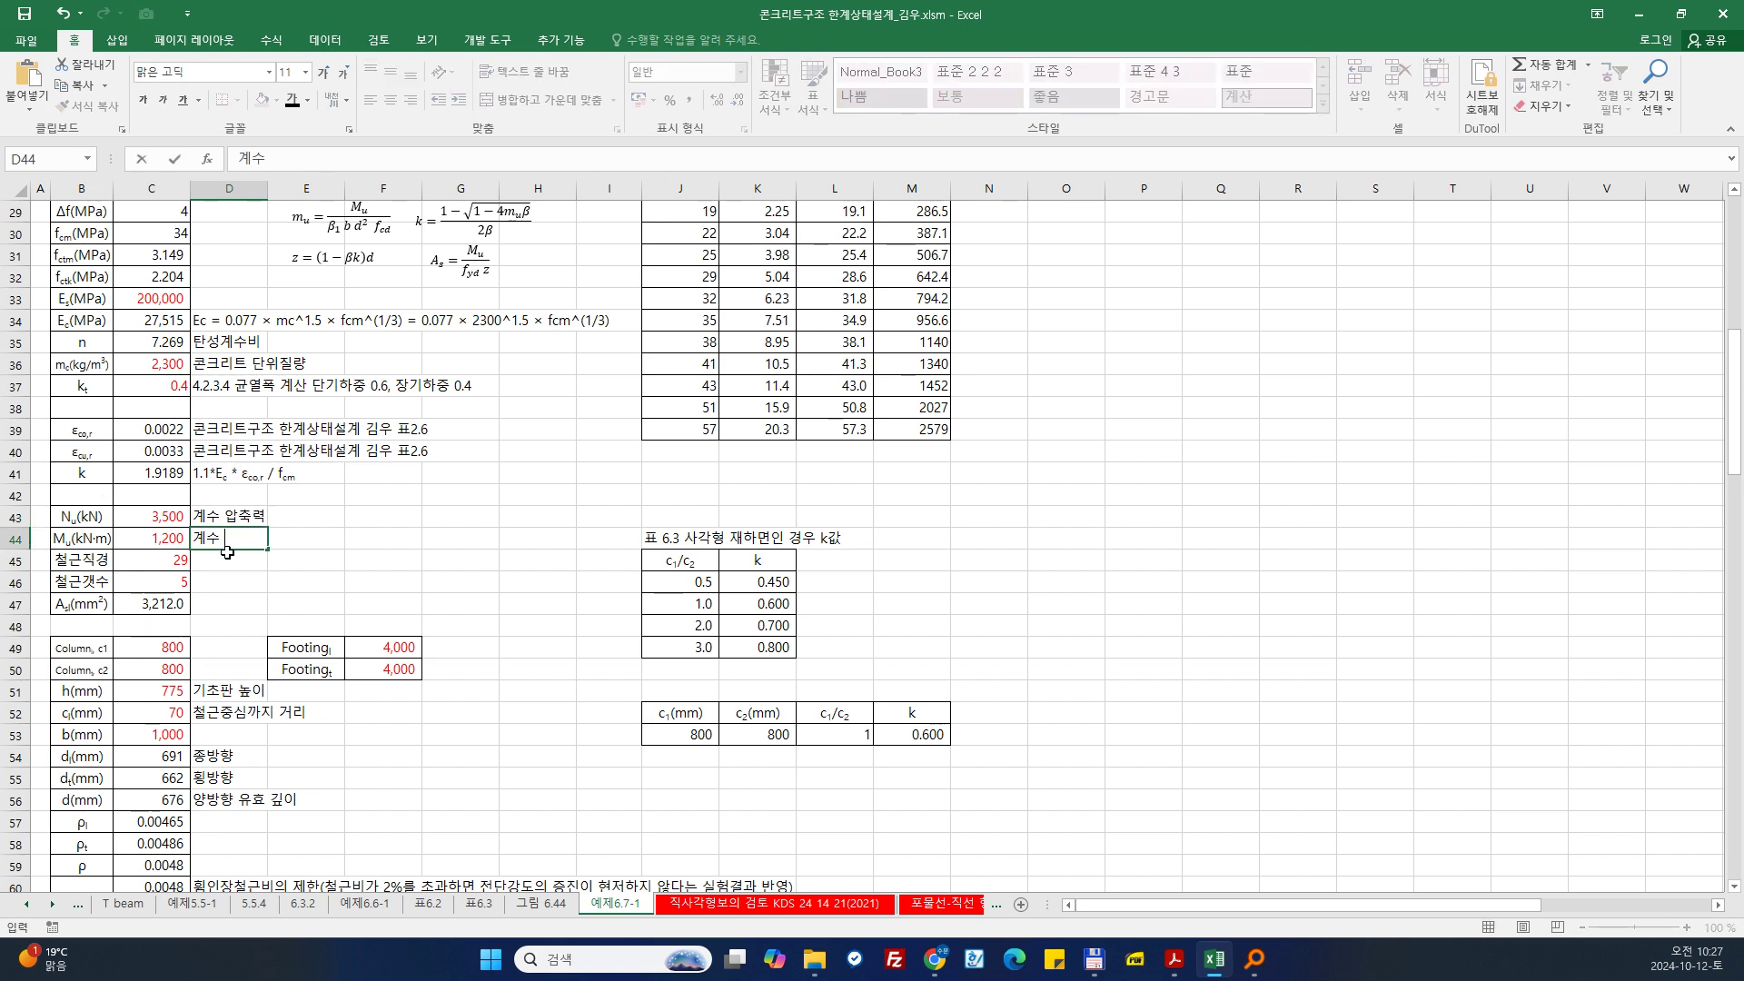
type("휨모멘트")
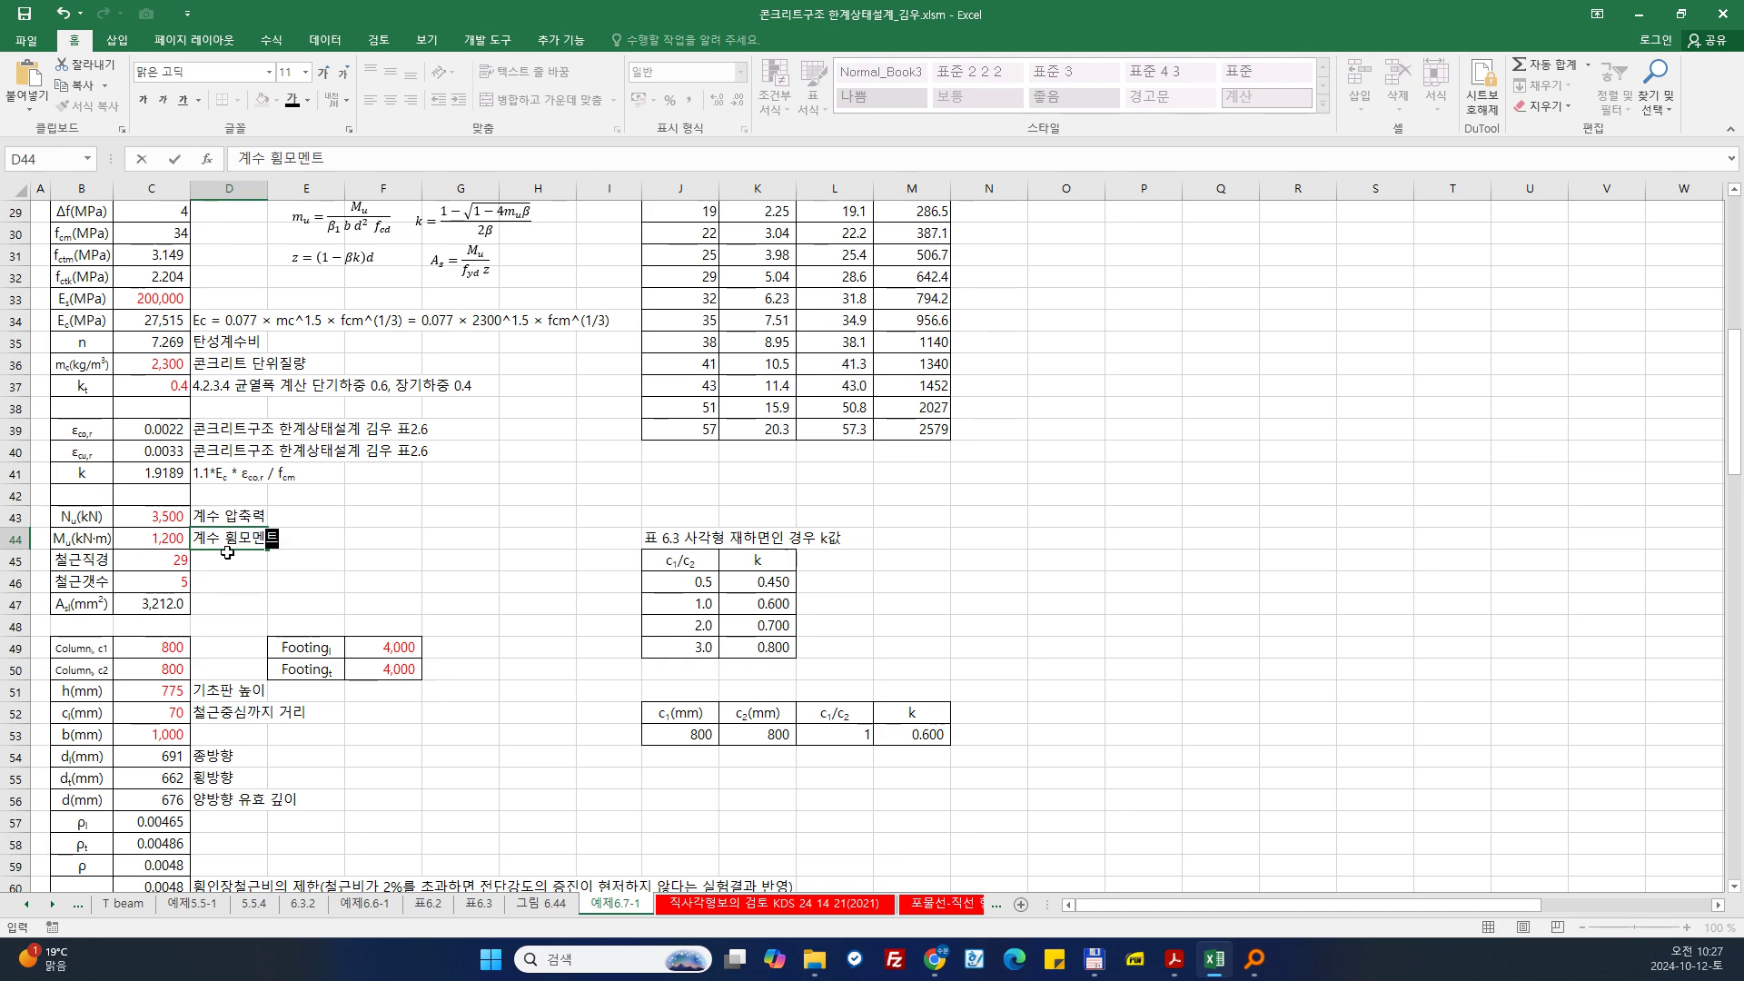
key("Return")
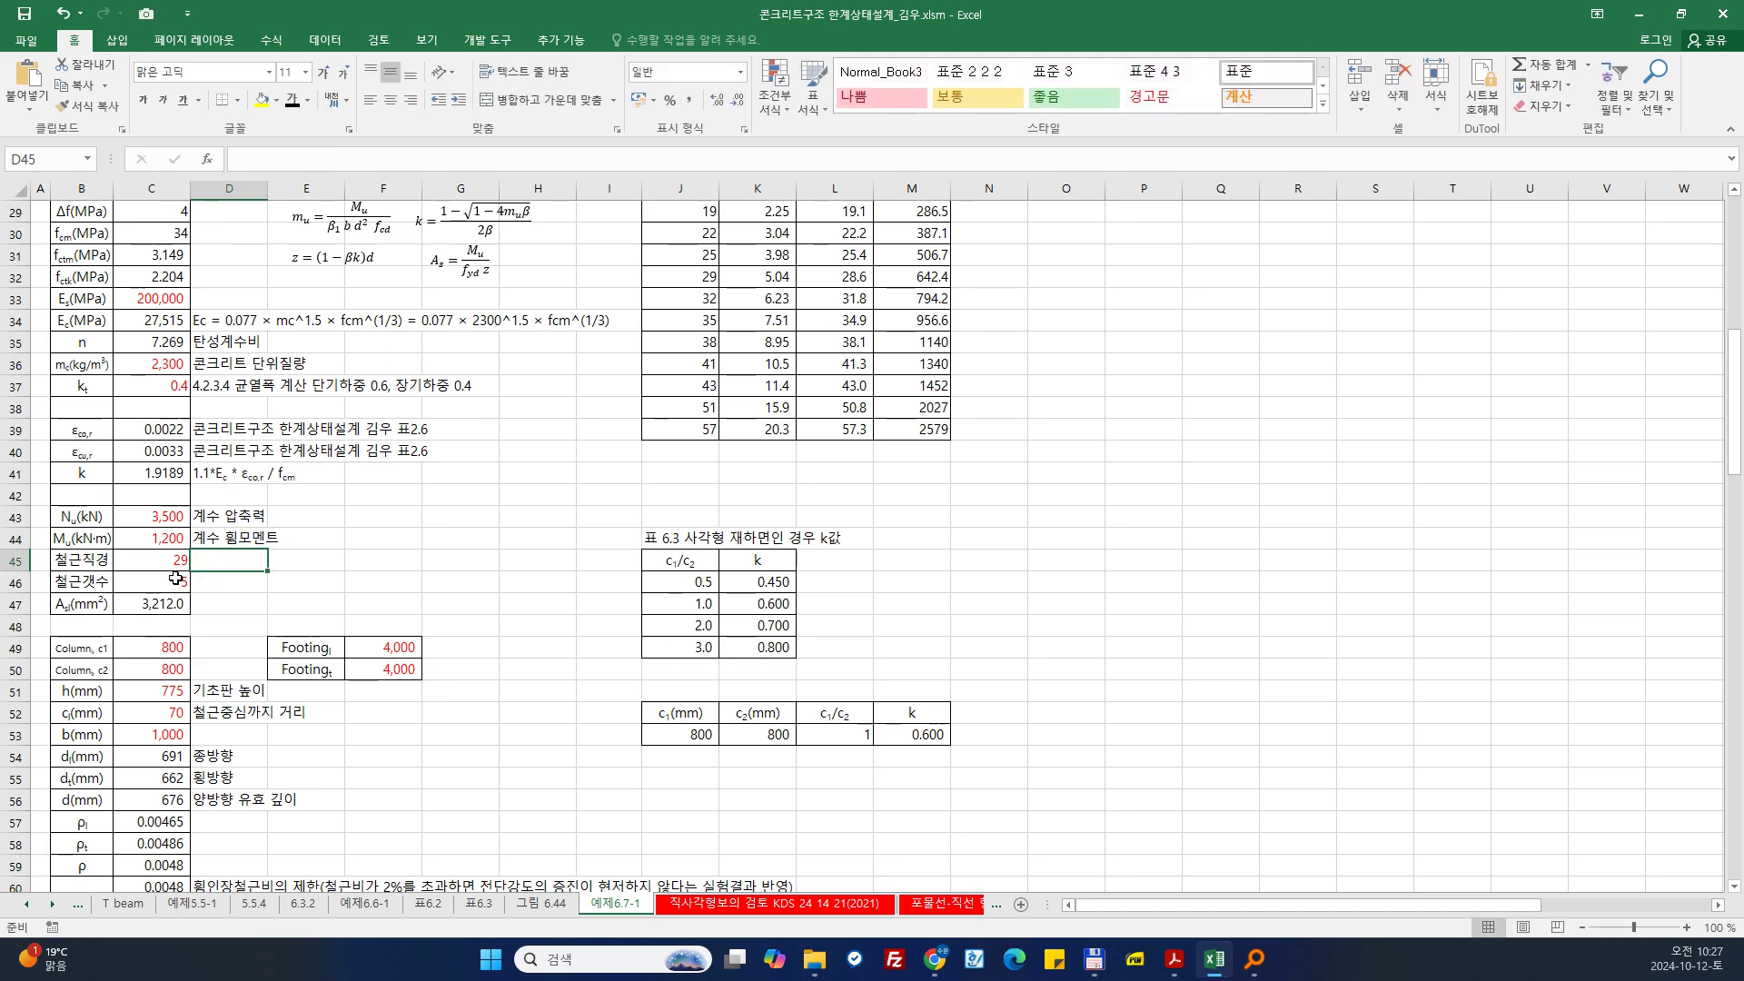
Step: Inspect the reinforcement area formula in C47, the column c1 and c2 sizes, and the footing dimensions in F49:F50
double_click(164, 605)
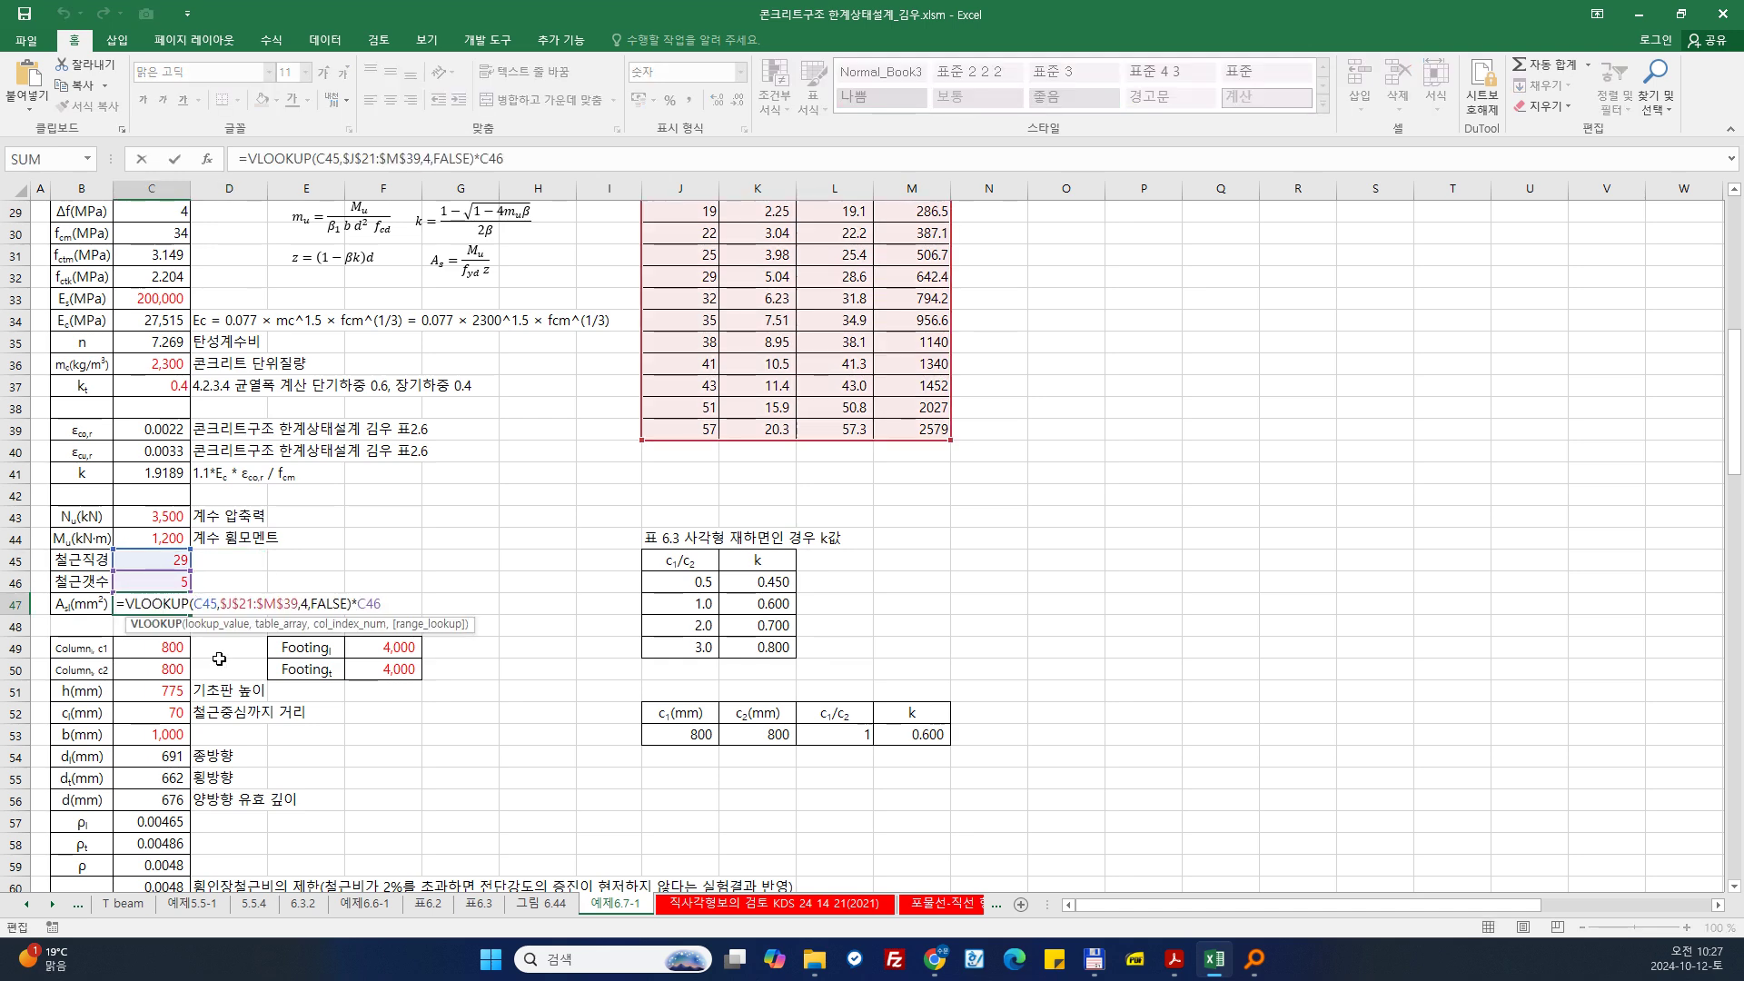
key("Return")
left_click(142, 653)
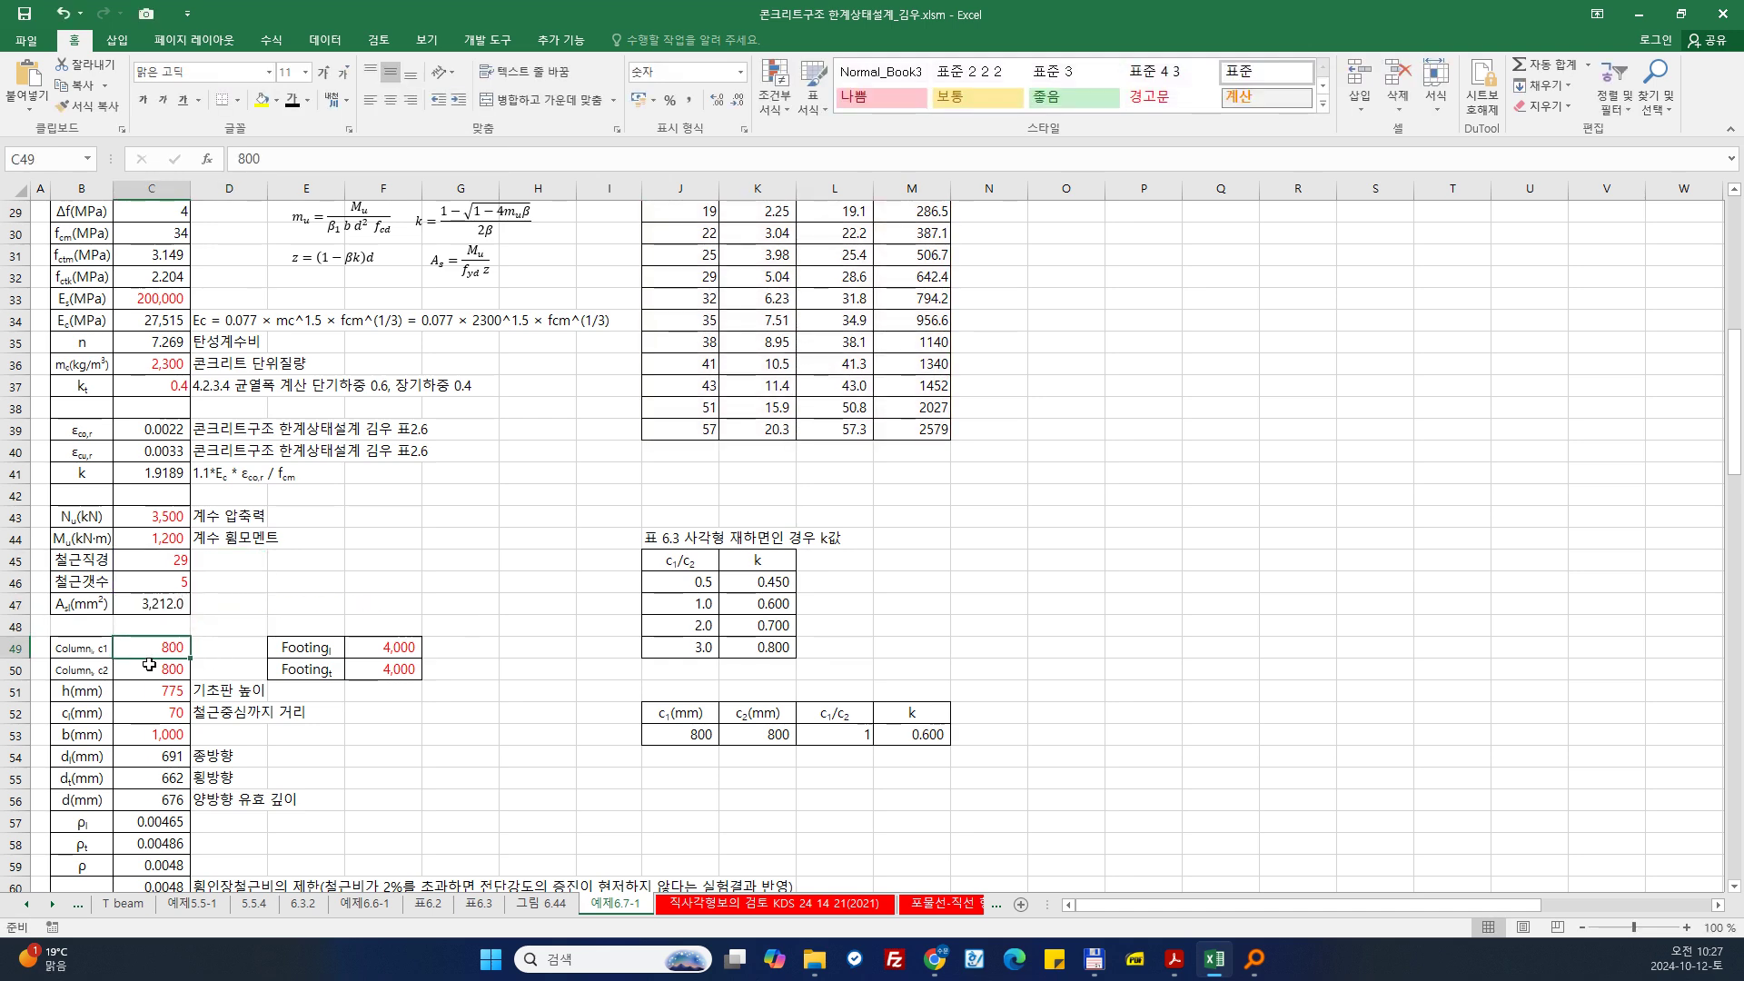
left_click(149, 666)
scroll(150, 665, "down", 2)
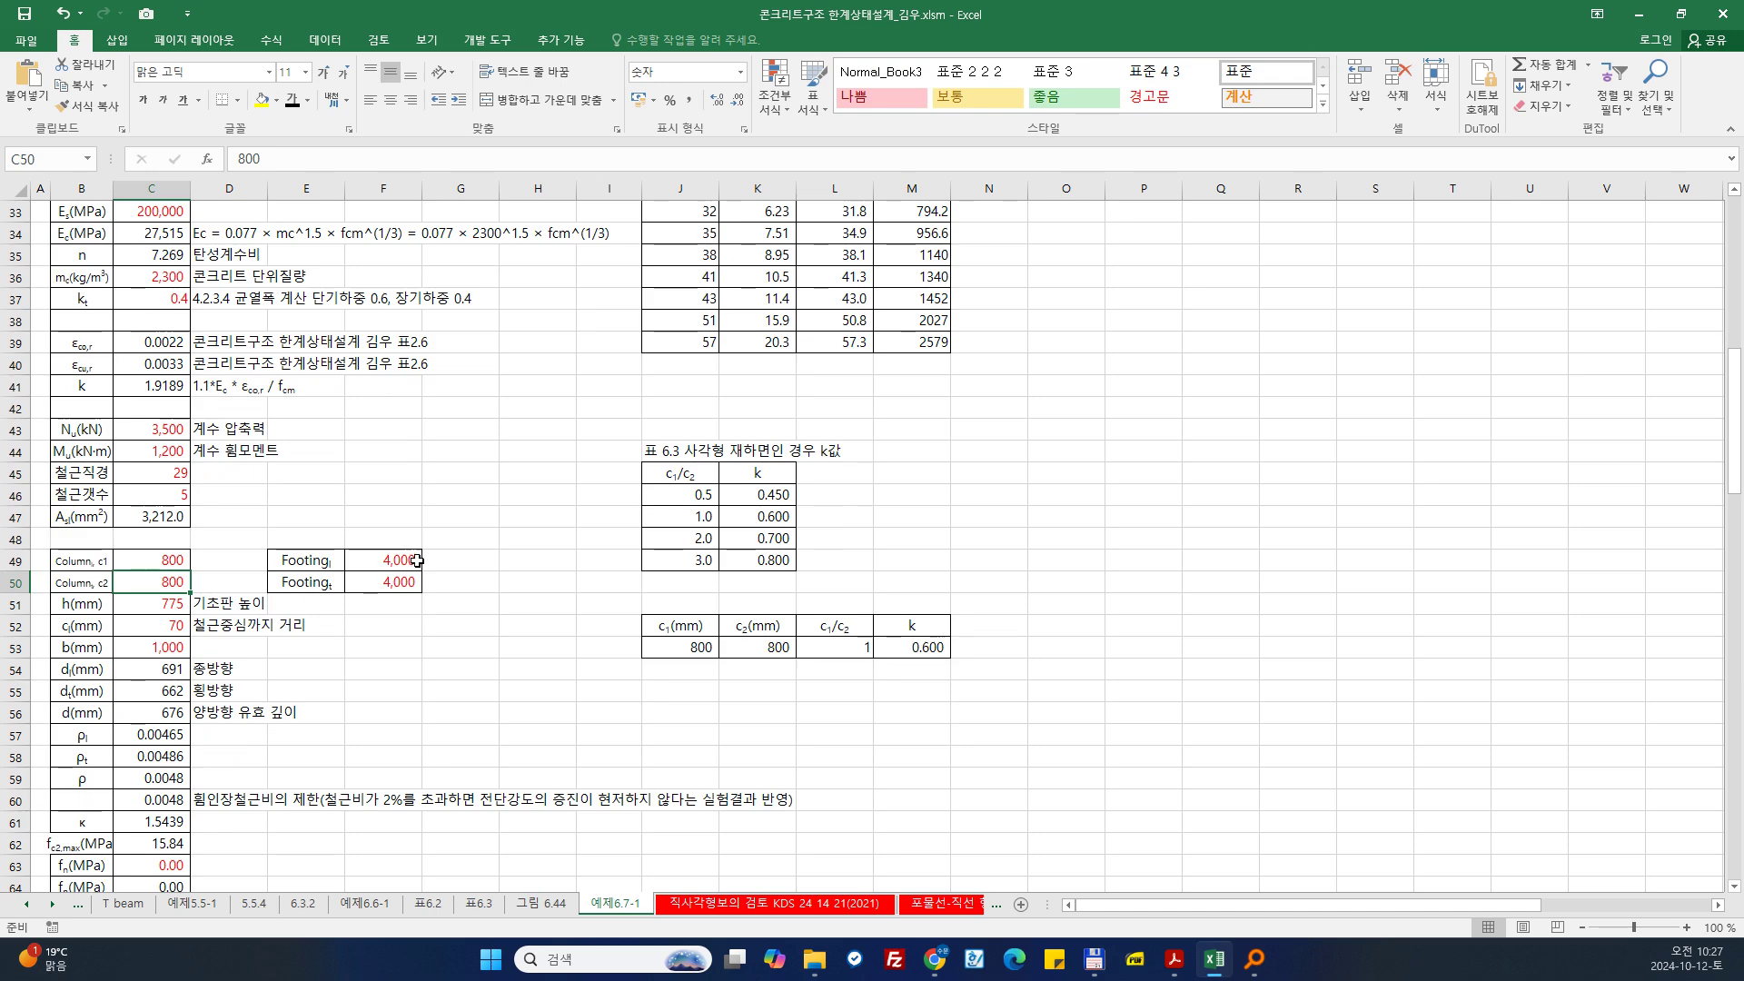
left_click(389, 563)
left_click(387, 584)
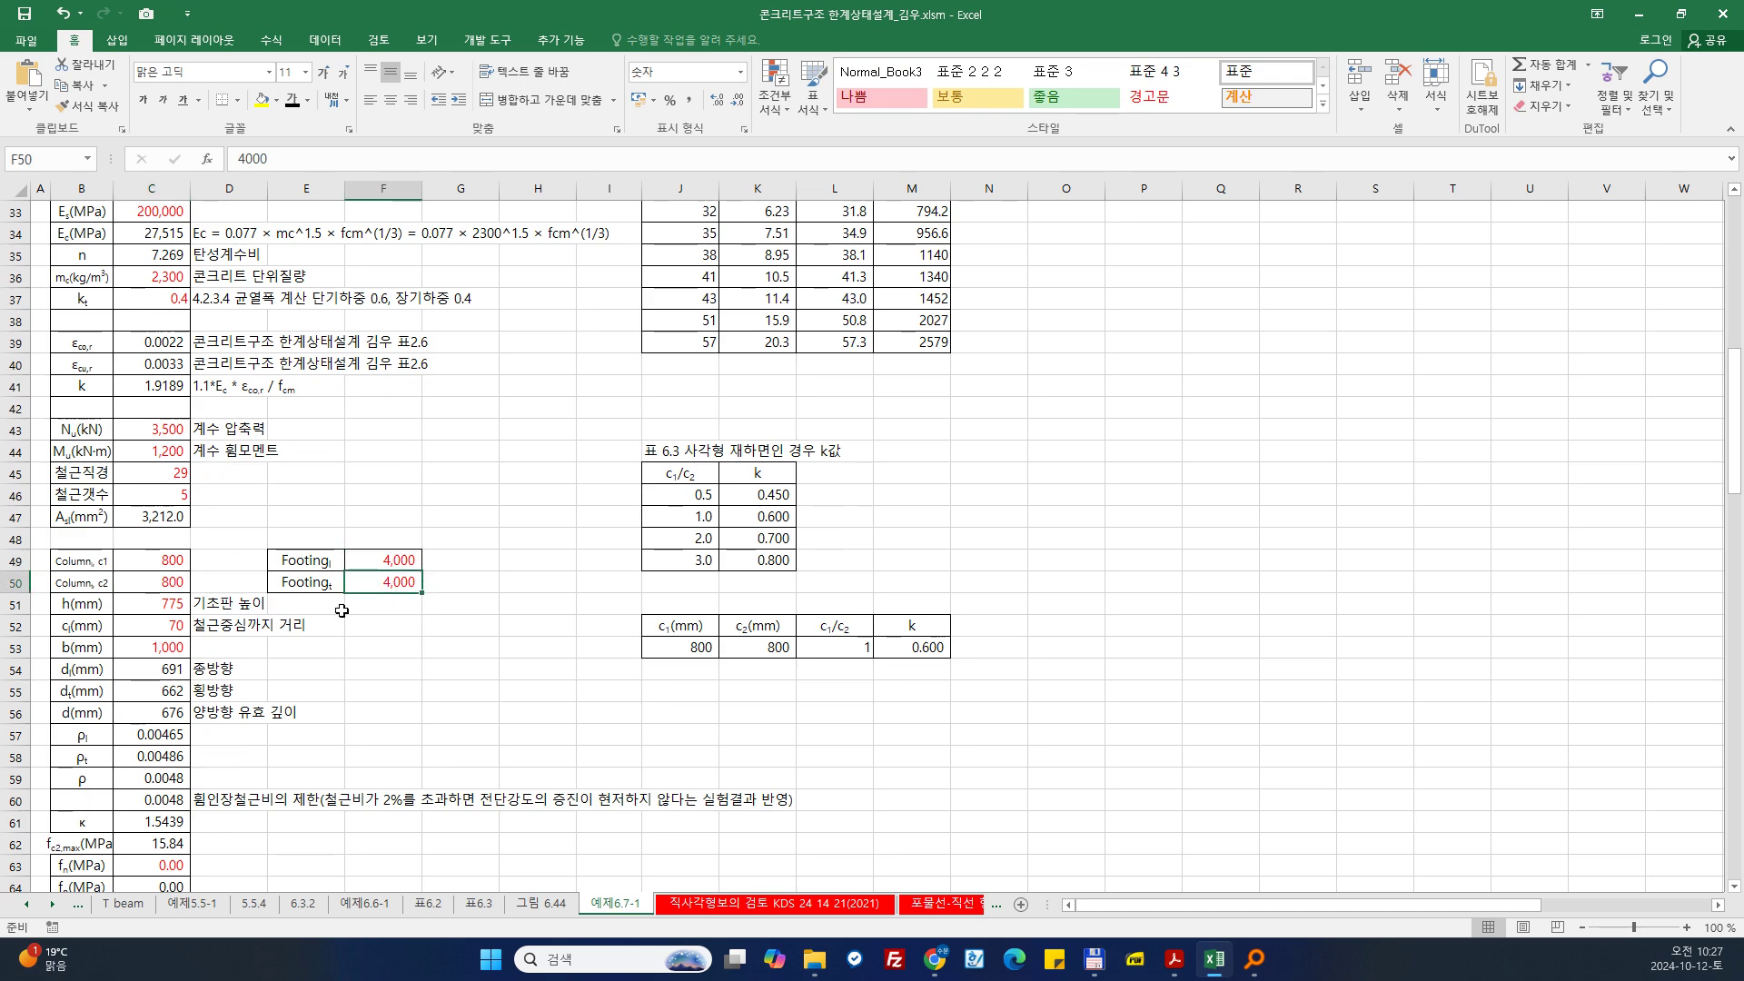
left_click(204, 561)
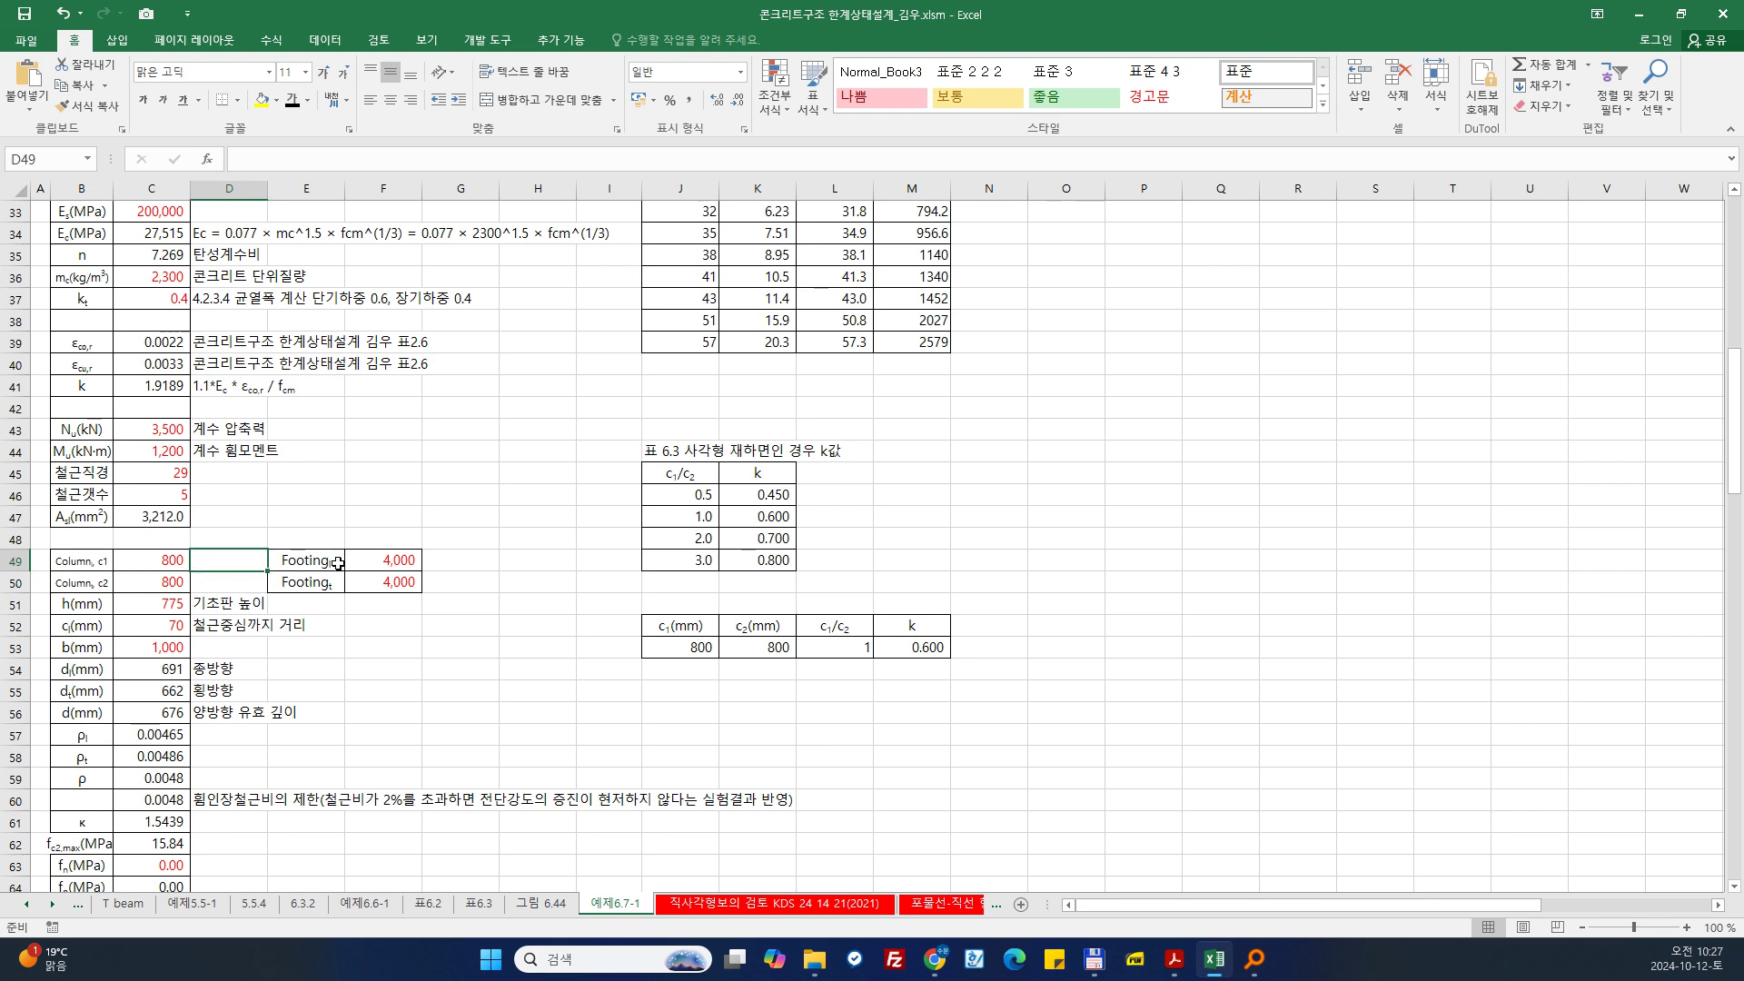
Step: Append "(mm)", copied from the label in B52, to the Footing l label in E49
left_click(74, 628)
double_click(74, 627)
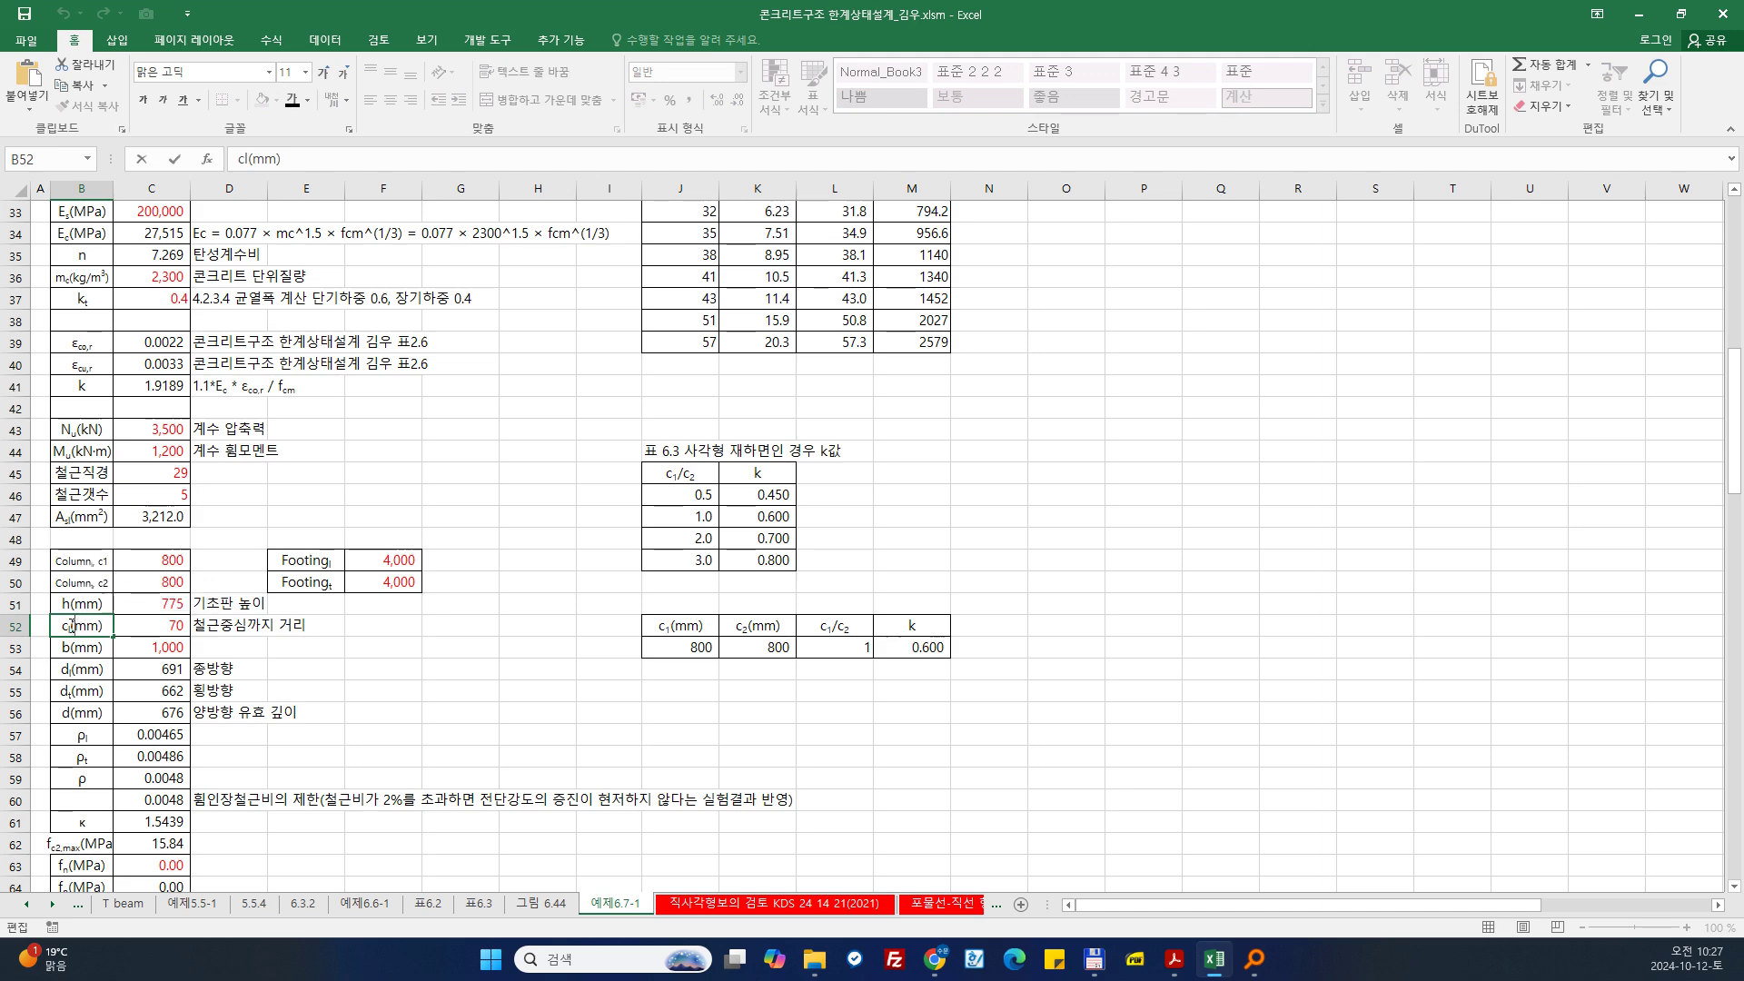
mouse_move(73, 626)
left_mouse_down()
mouse_move(102, 626)
mouse_move(77, 625)
left_mouse_up()
key("ctrl+c")
left_click(102, 626)
left_click(336, 560)
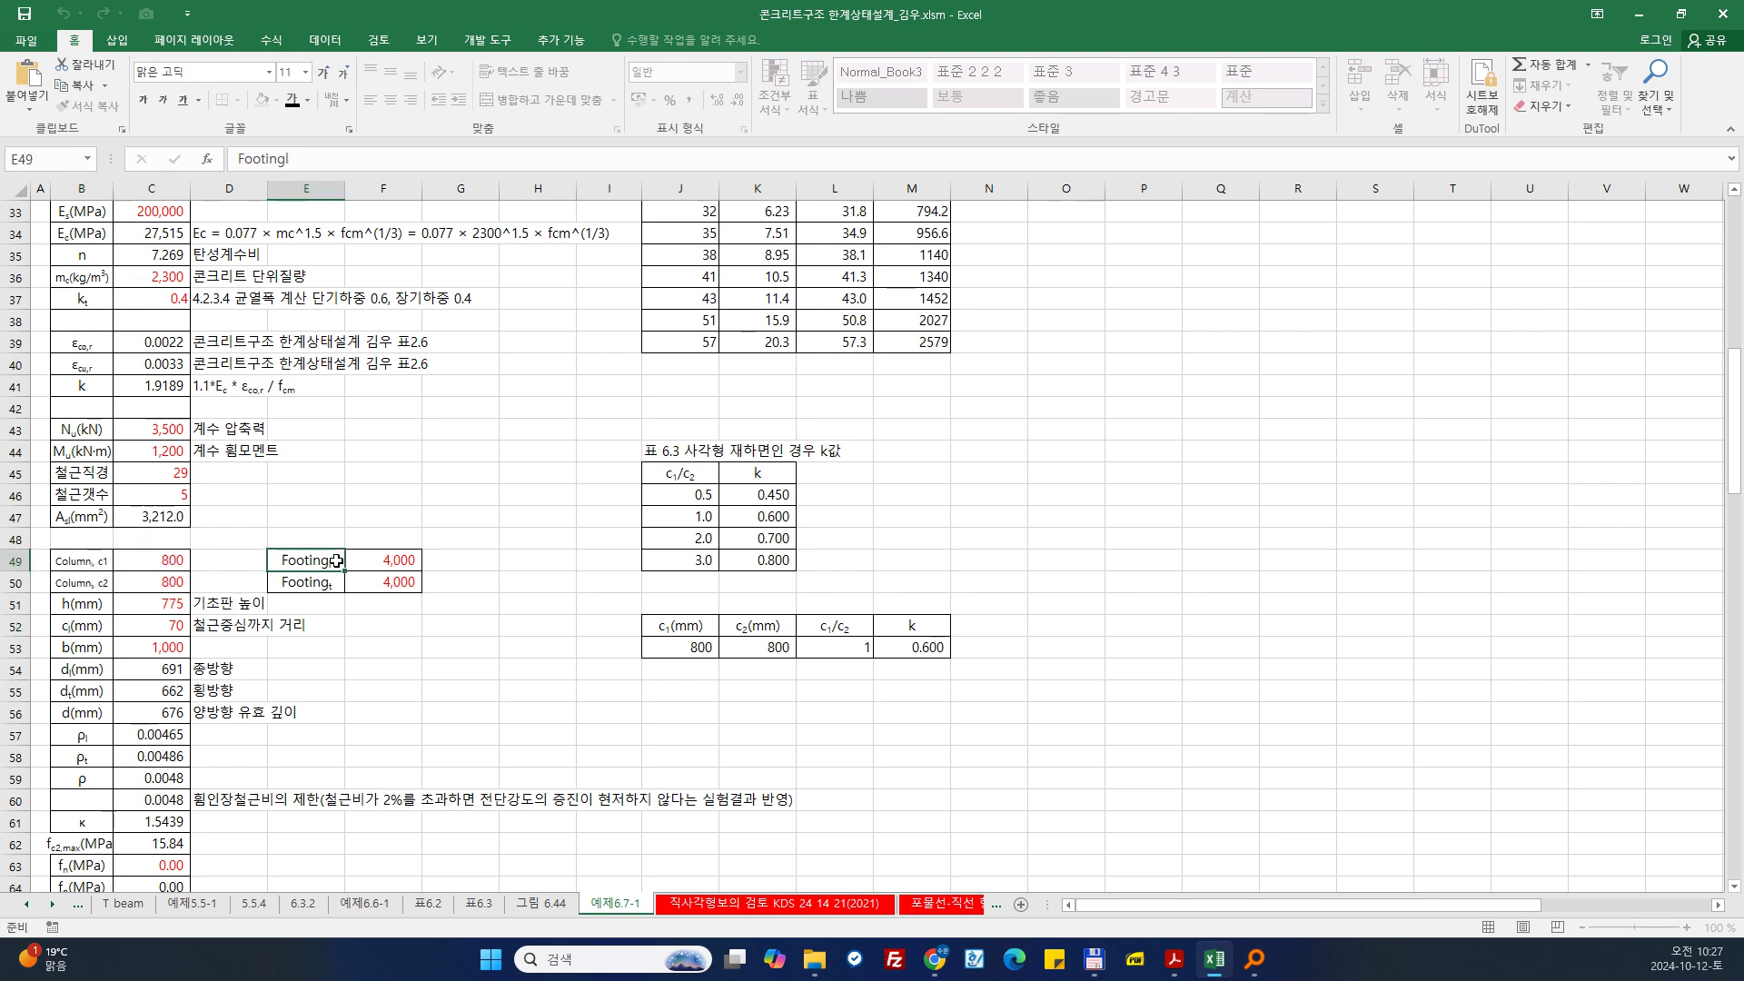
double_click(336, 561)
key("ctrl+v")
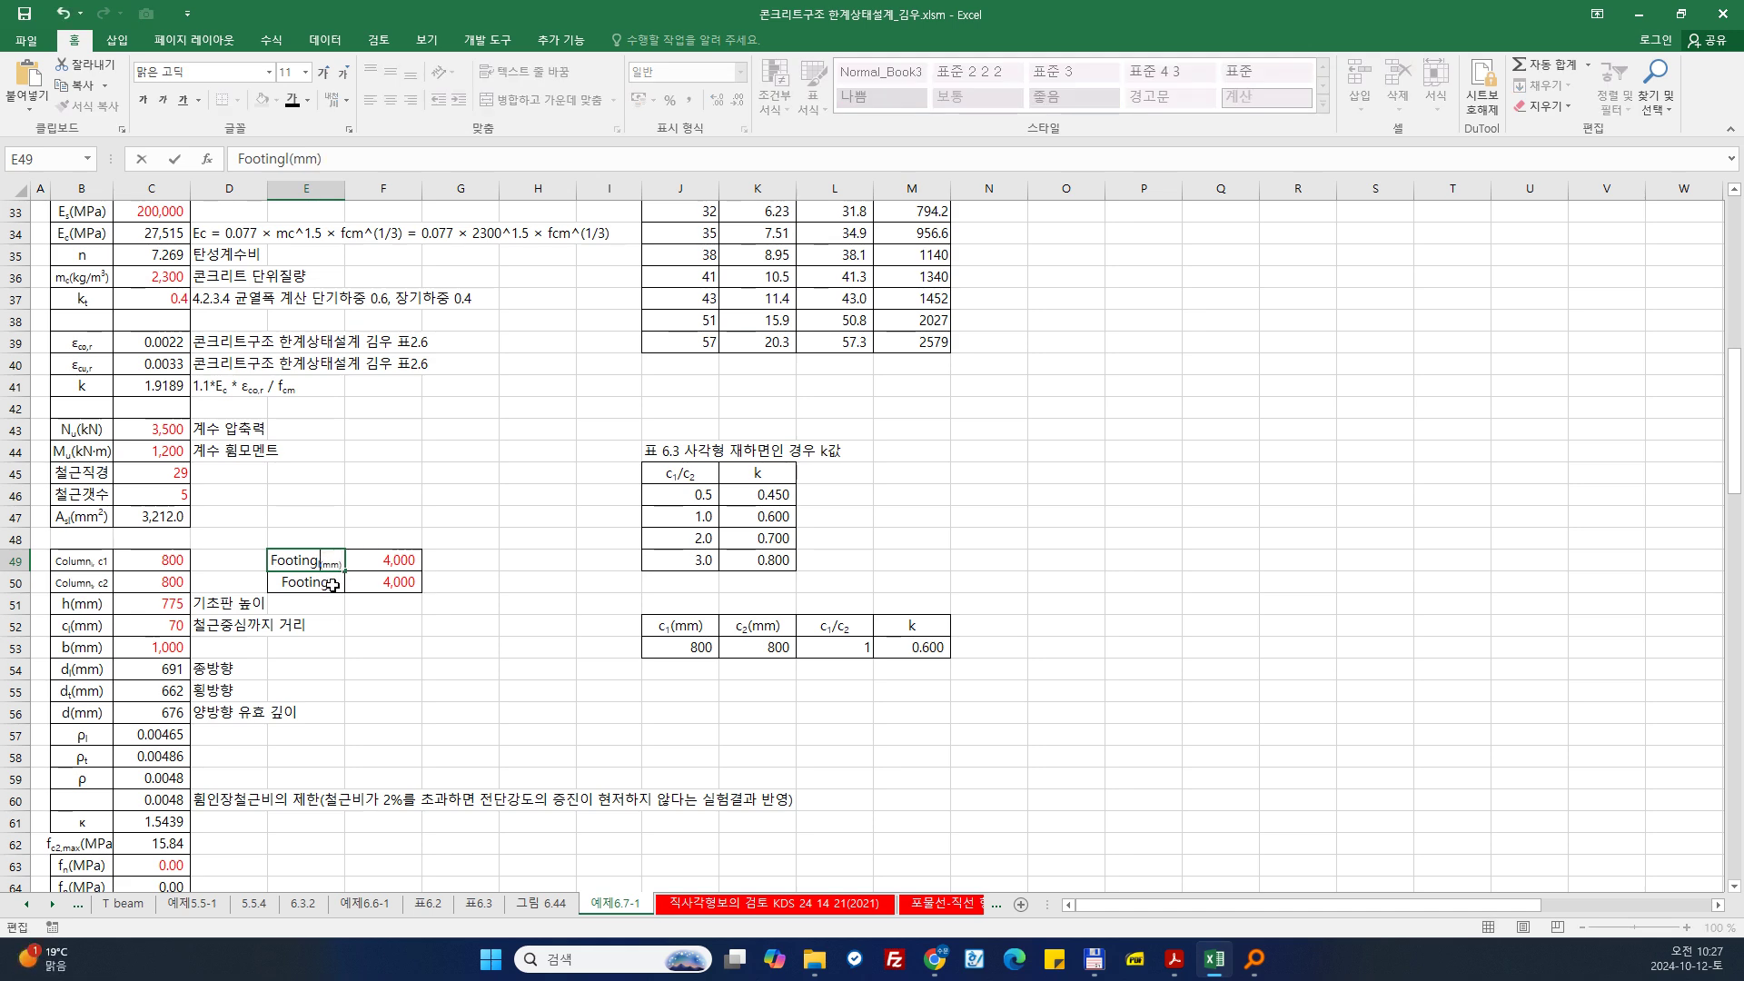
Step: Remove the subscript formatting from "(mm)" in the Footing l label
key("shift+Left")
key("shift+Left")
key("shift+Left")
key("shift+Left")
key("ctrl+1")
left_click(643, 432)
left_click(992, 589)
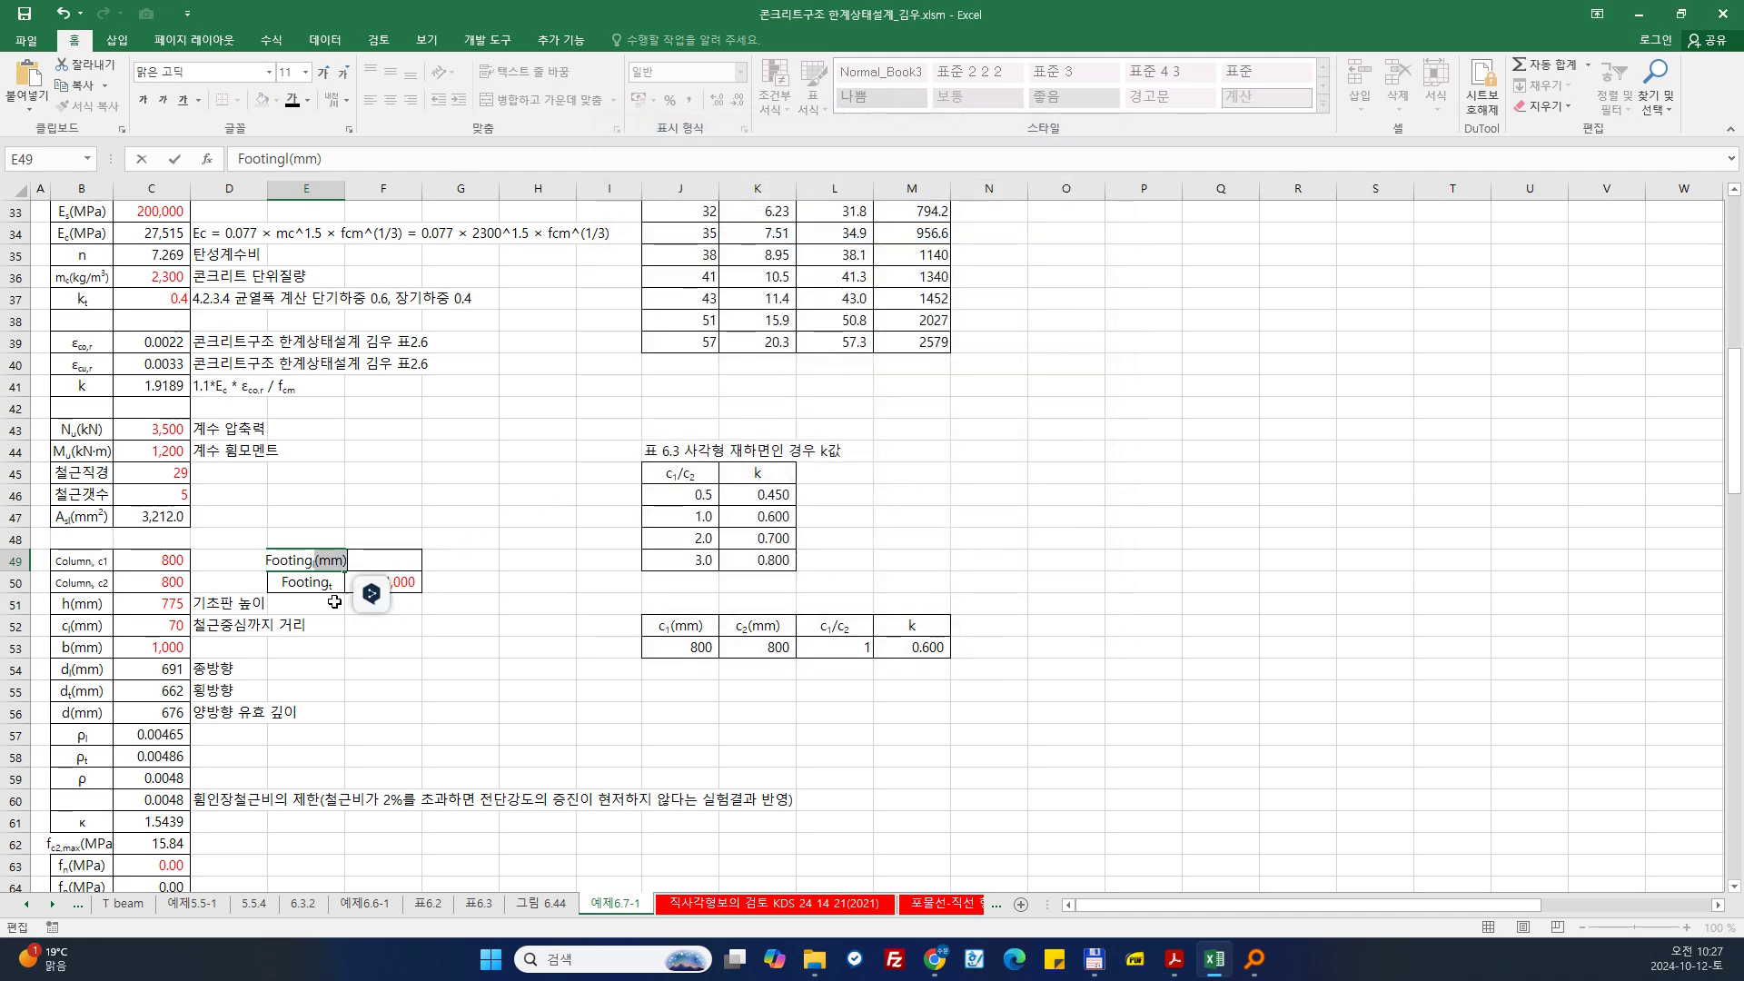
Step: Append "(mm)" to the Footing t label in E50 and remove the subscript formatting from the added unit
left_click(338, 586)
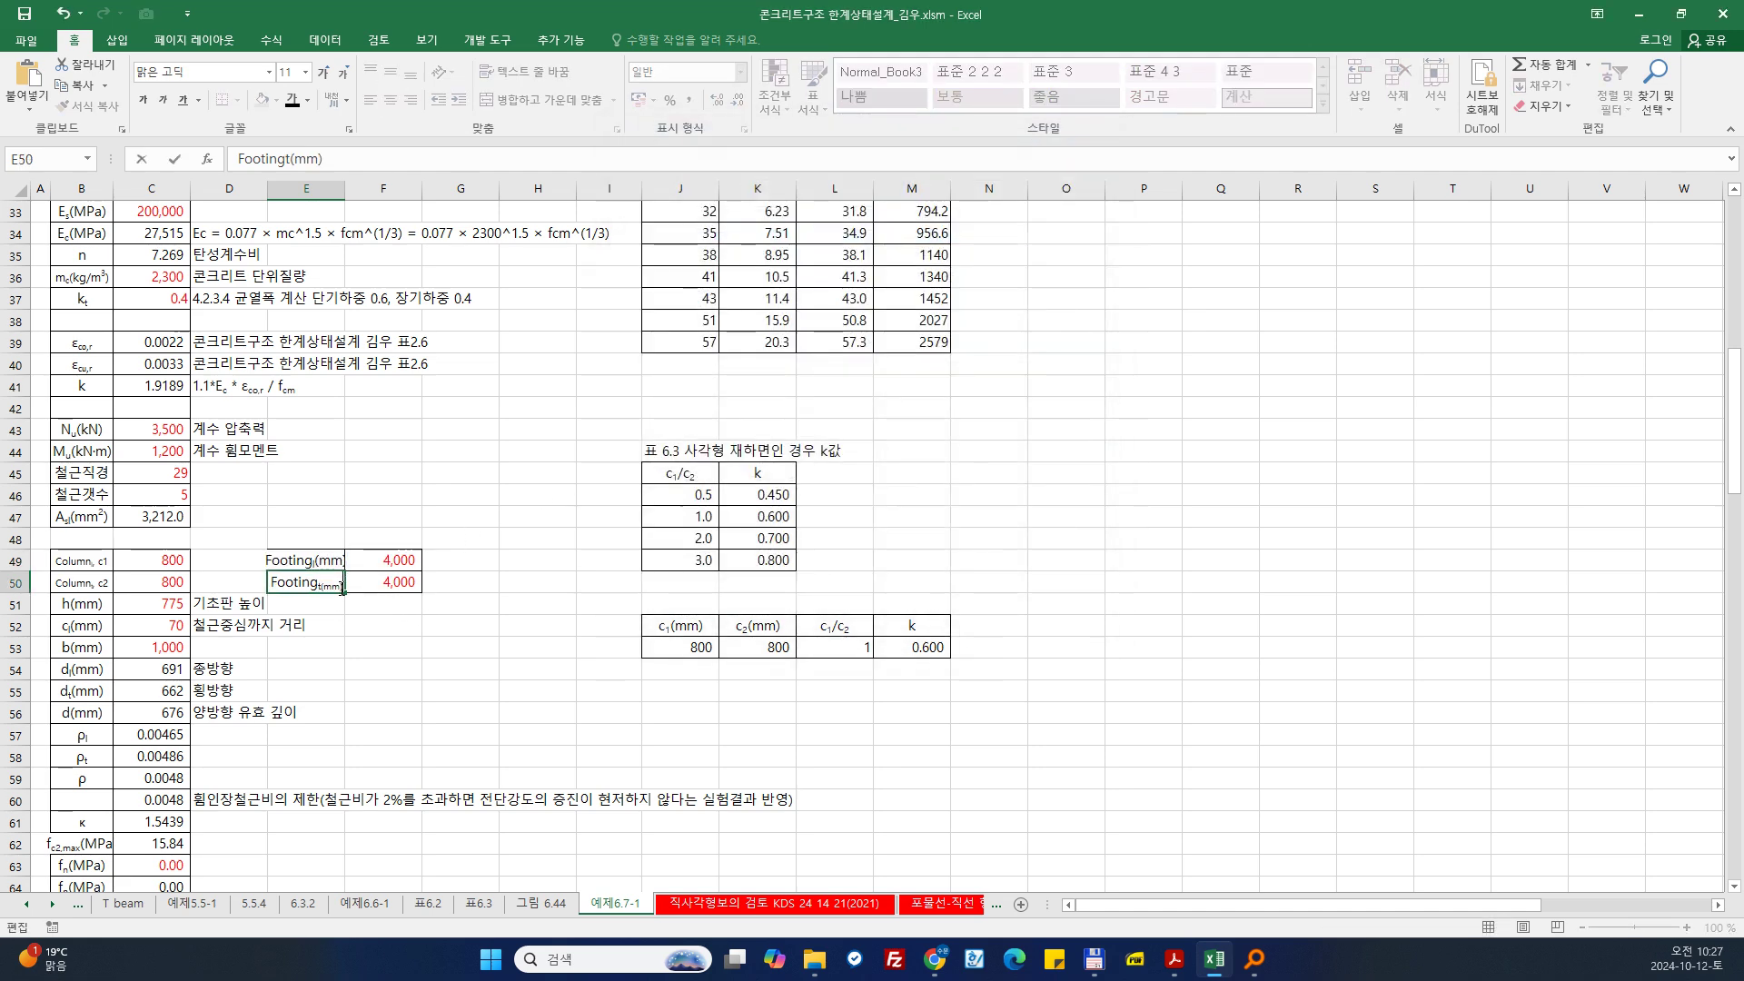
double_click(323, 586)
left_click_drag(323, 586, 354, 586)
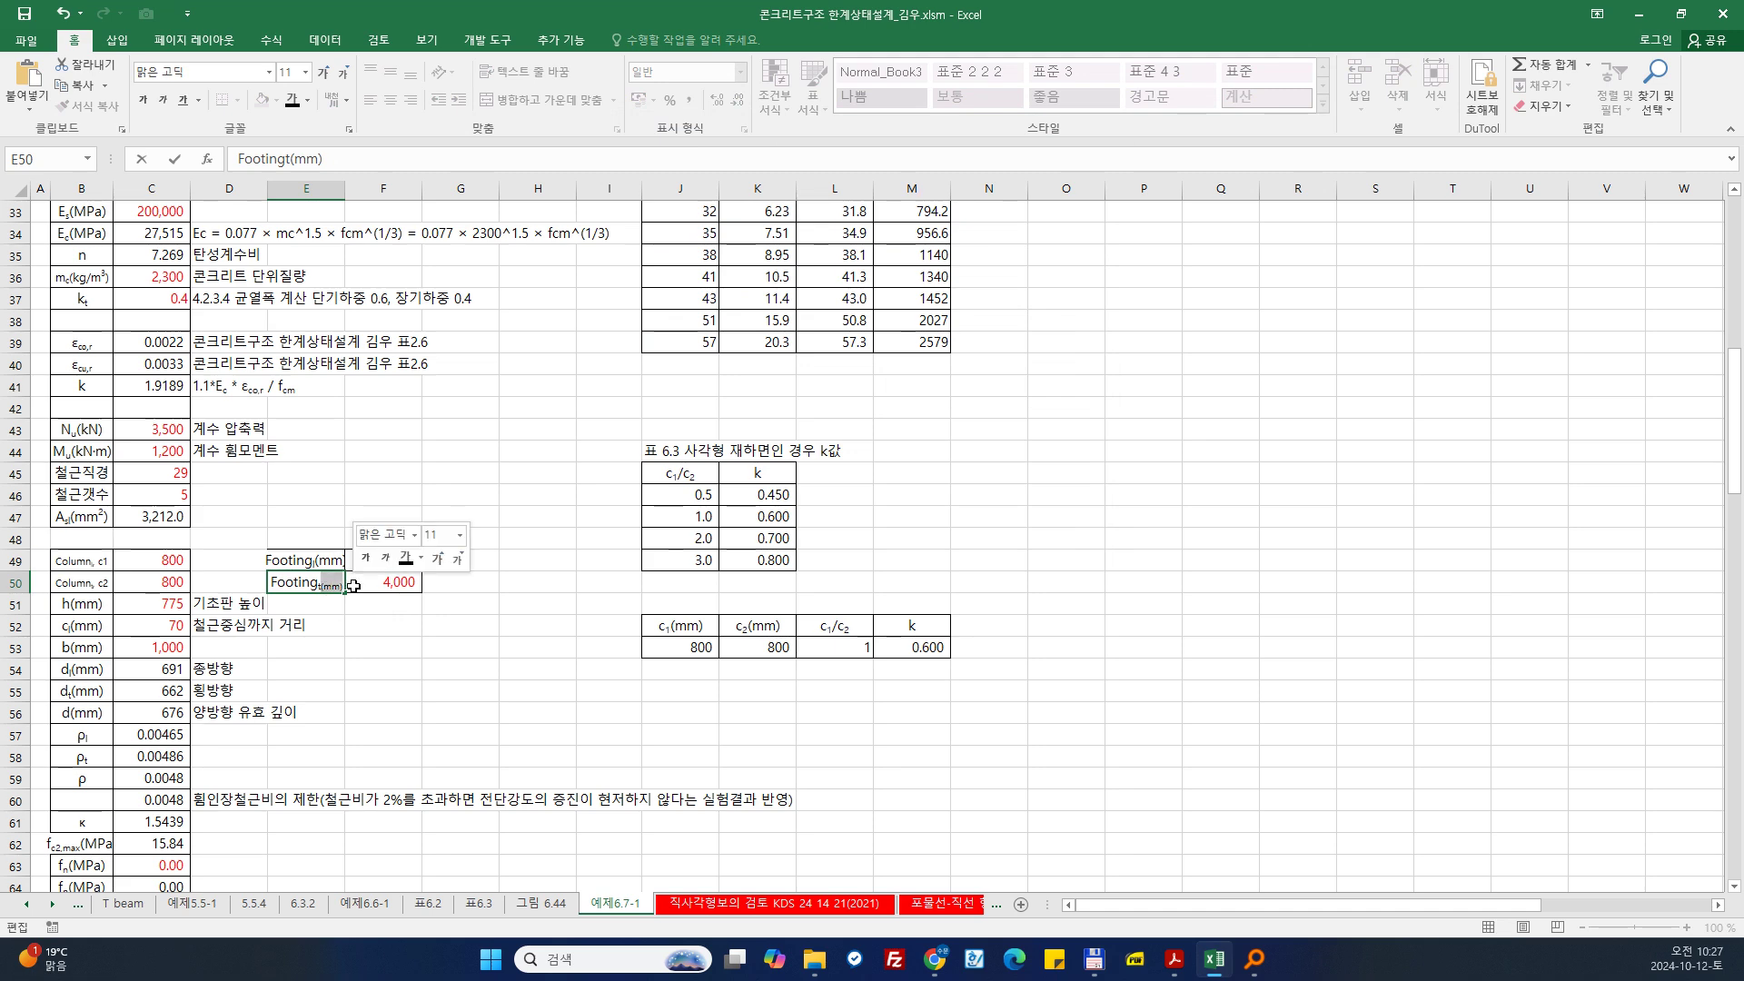
key("ctrl+1")
left_click(643, 428)
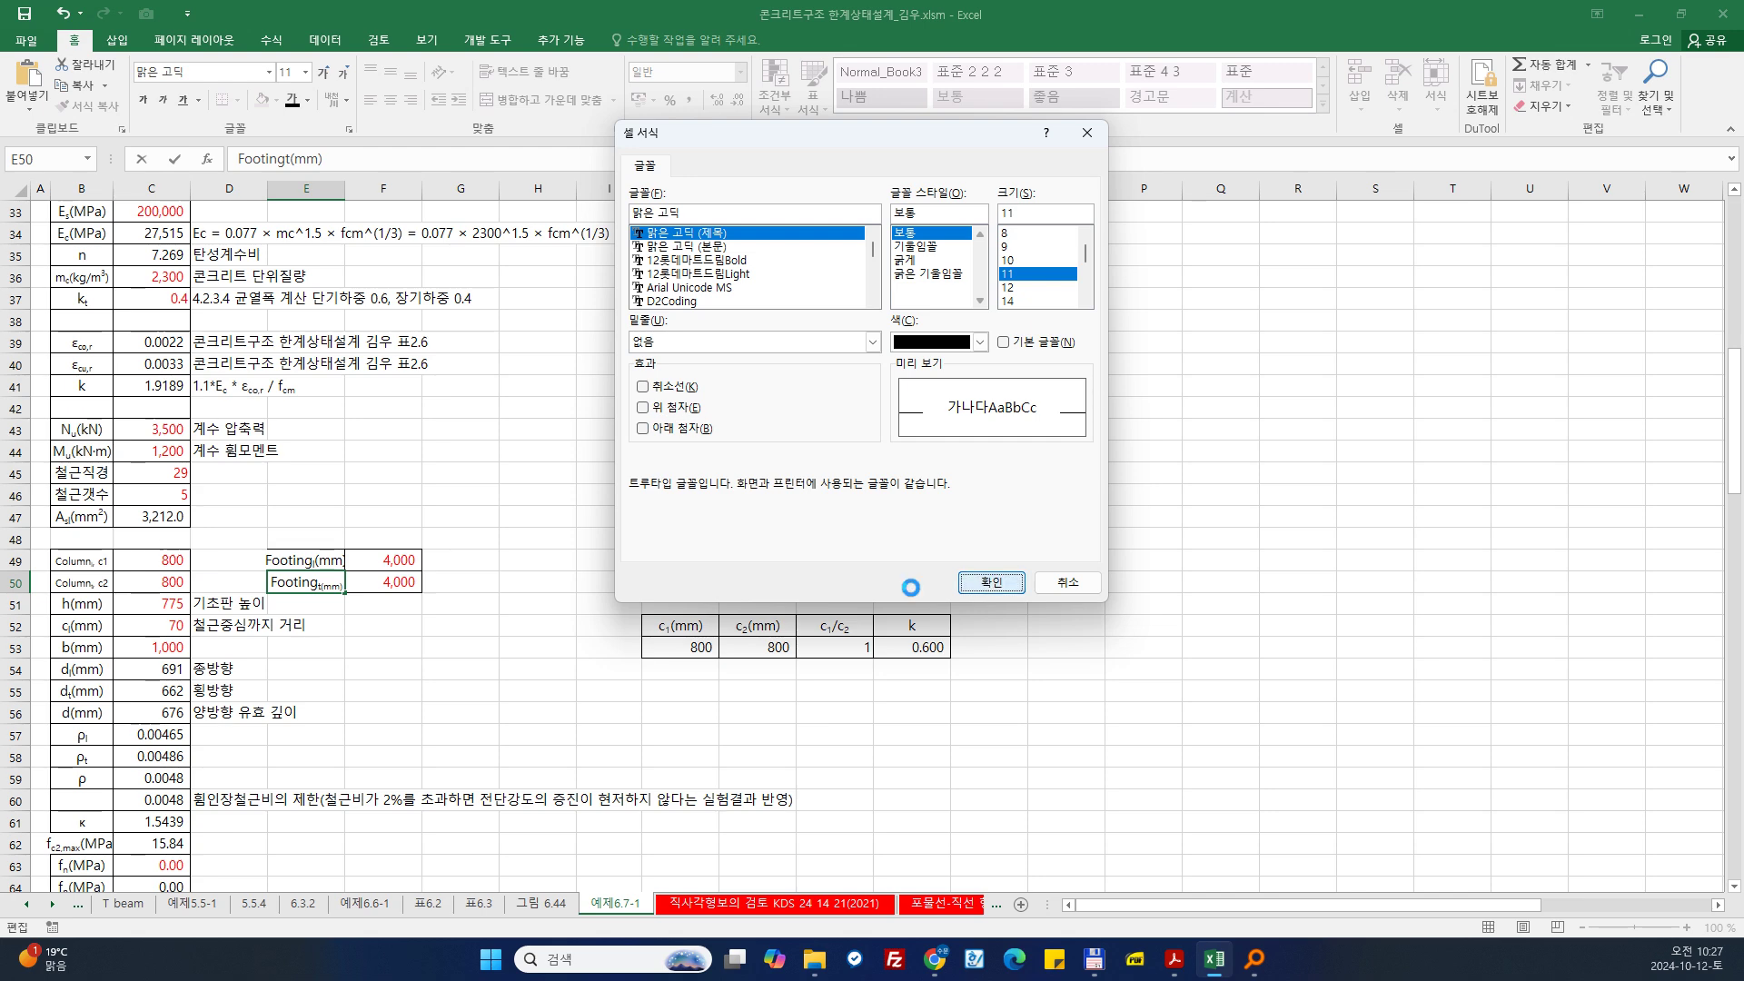
key("Return")
Step: Apply shrink-to-fit text control to the two footing labels in E49:E50
left_click_drag(306, 560, 306, 583)
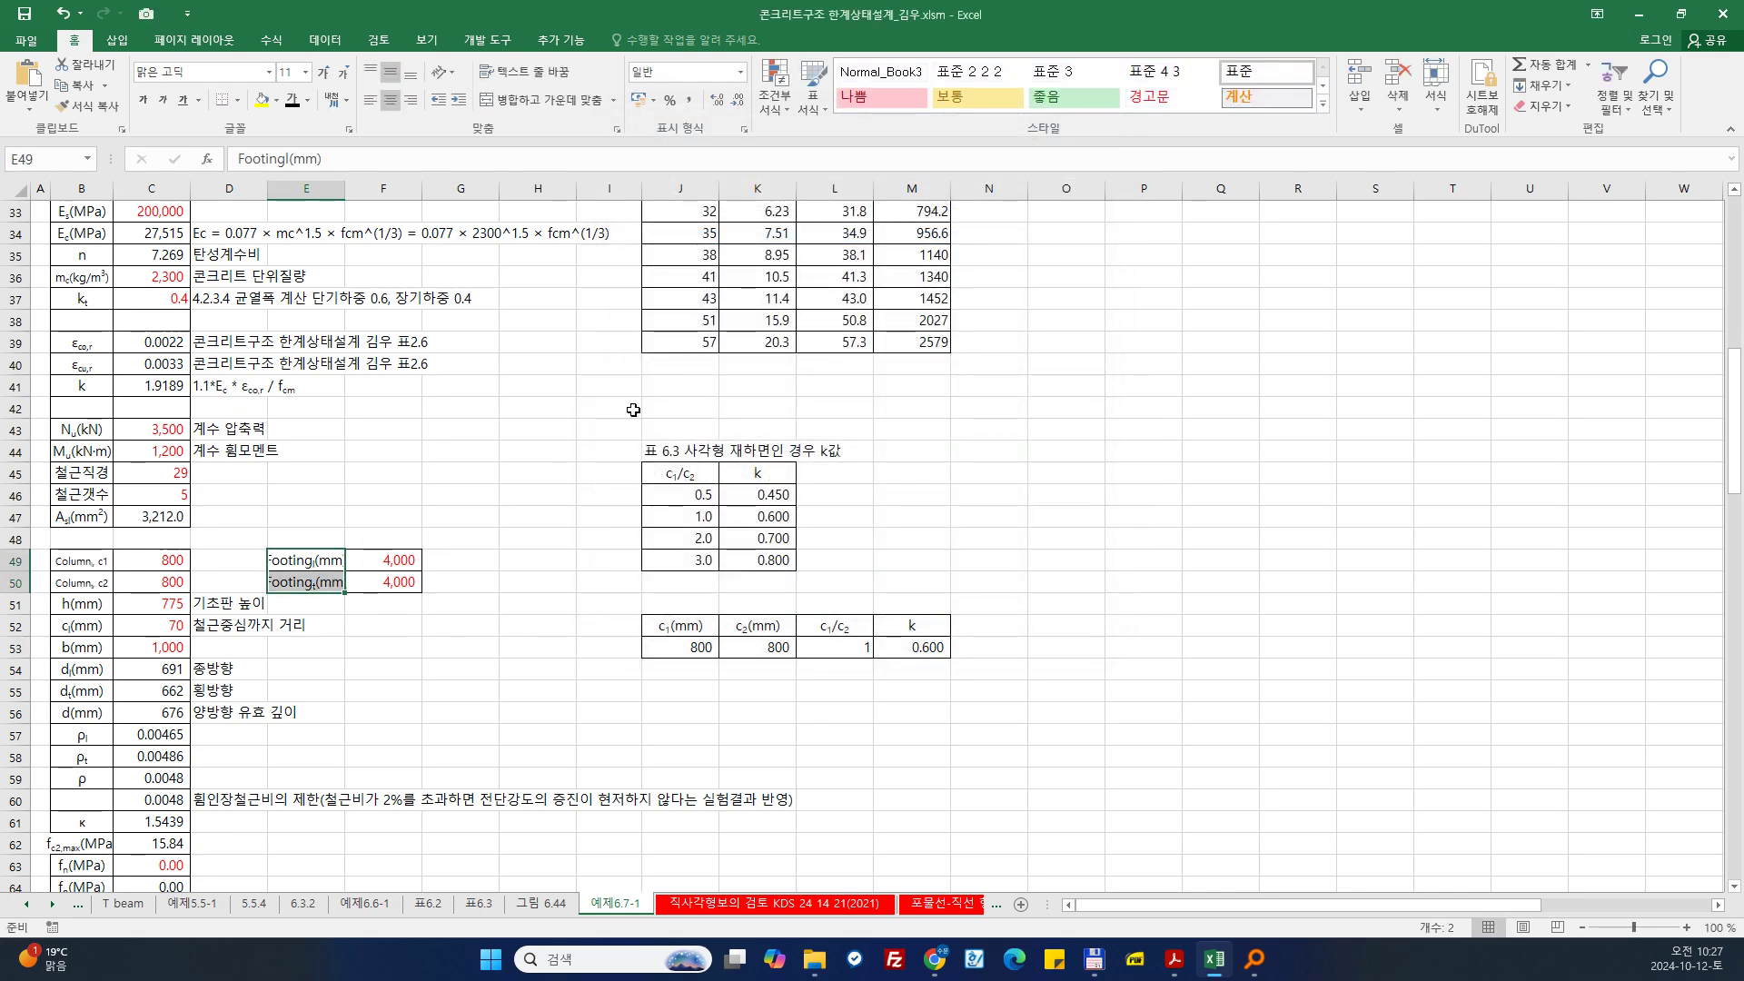
key("ctrl+1")
left_click(696, 172)
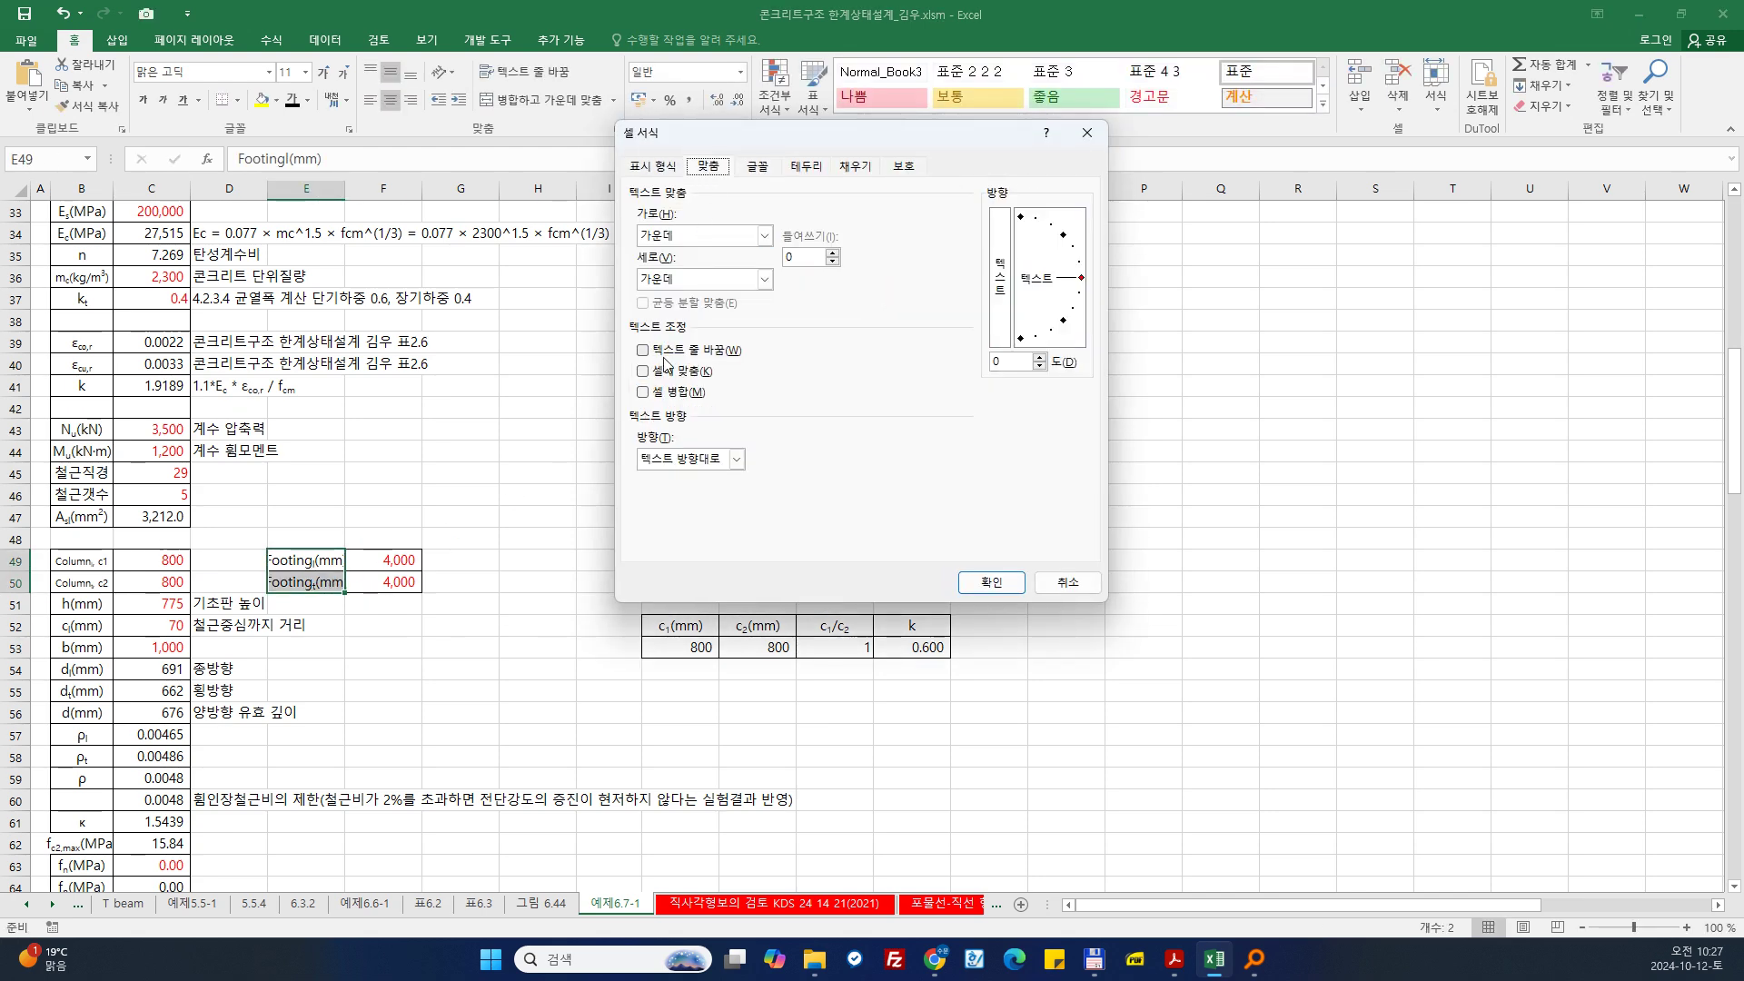
left_click(666, 370)
left_click(991, 582)
left_click(538, 626)
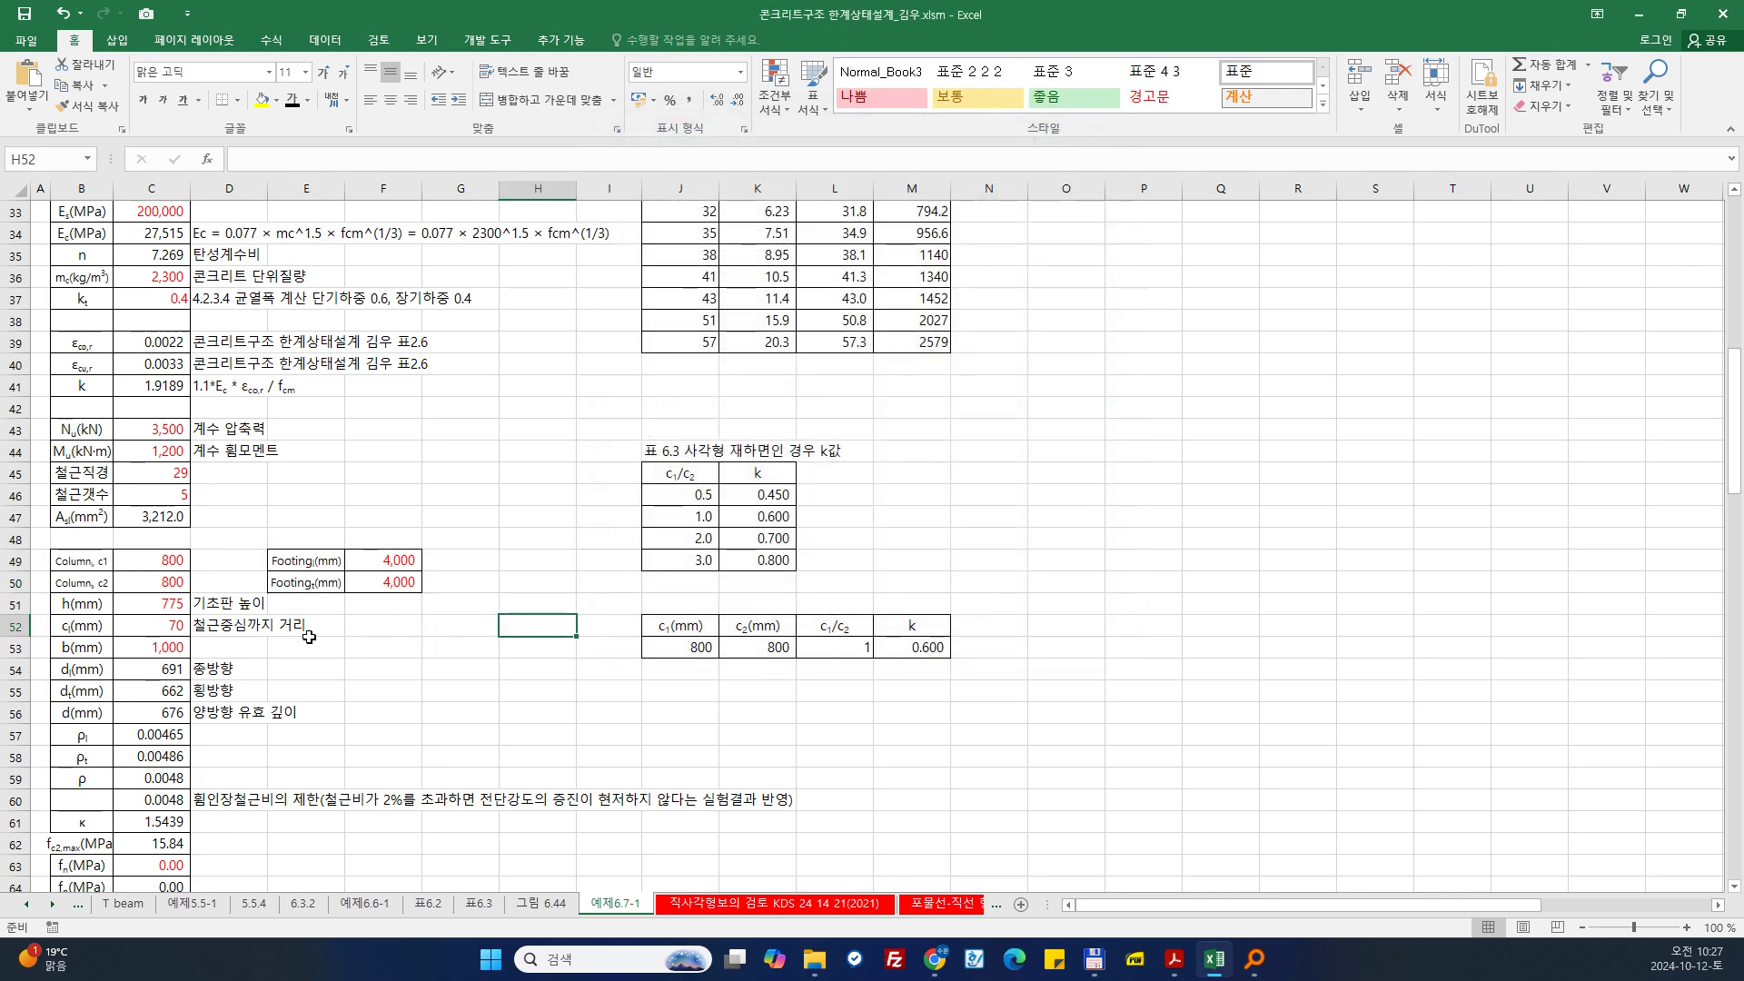
Step: Enter the unit "mm" beside the column c1 and c2 values in D49 and D50
left_click(66, 565)
left_click(210, 561)
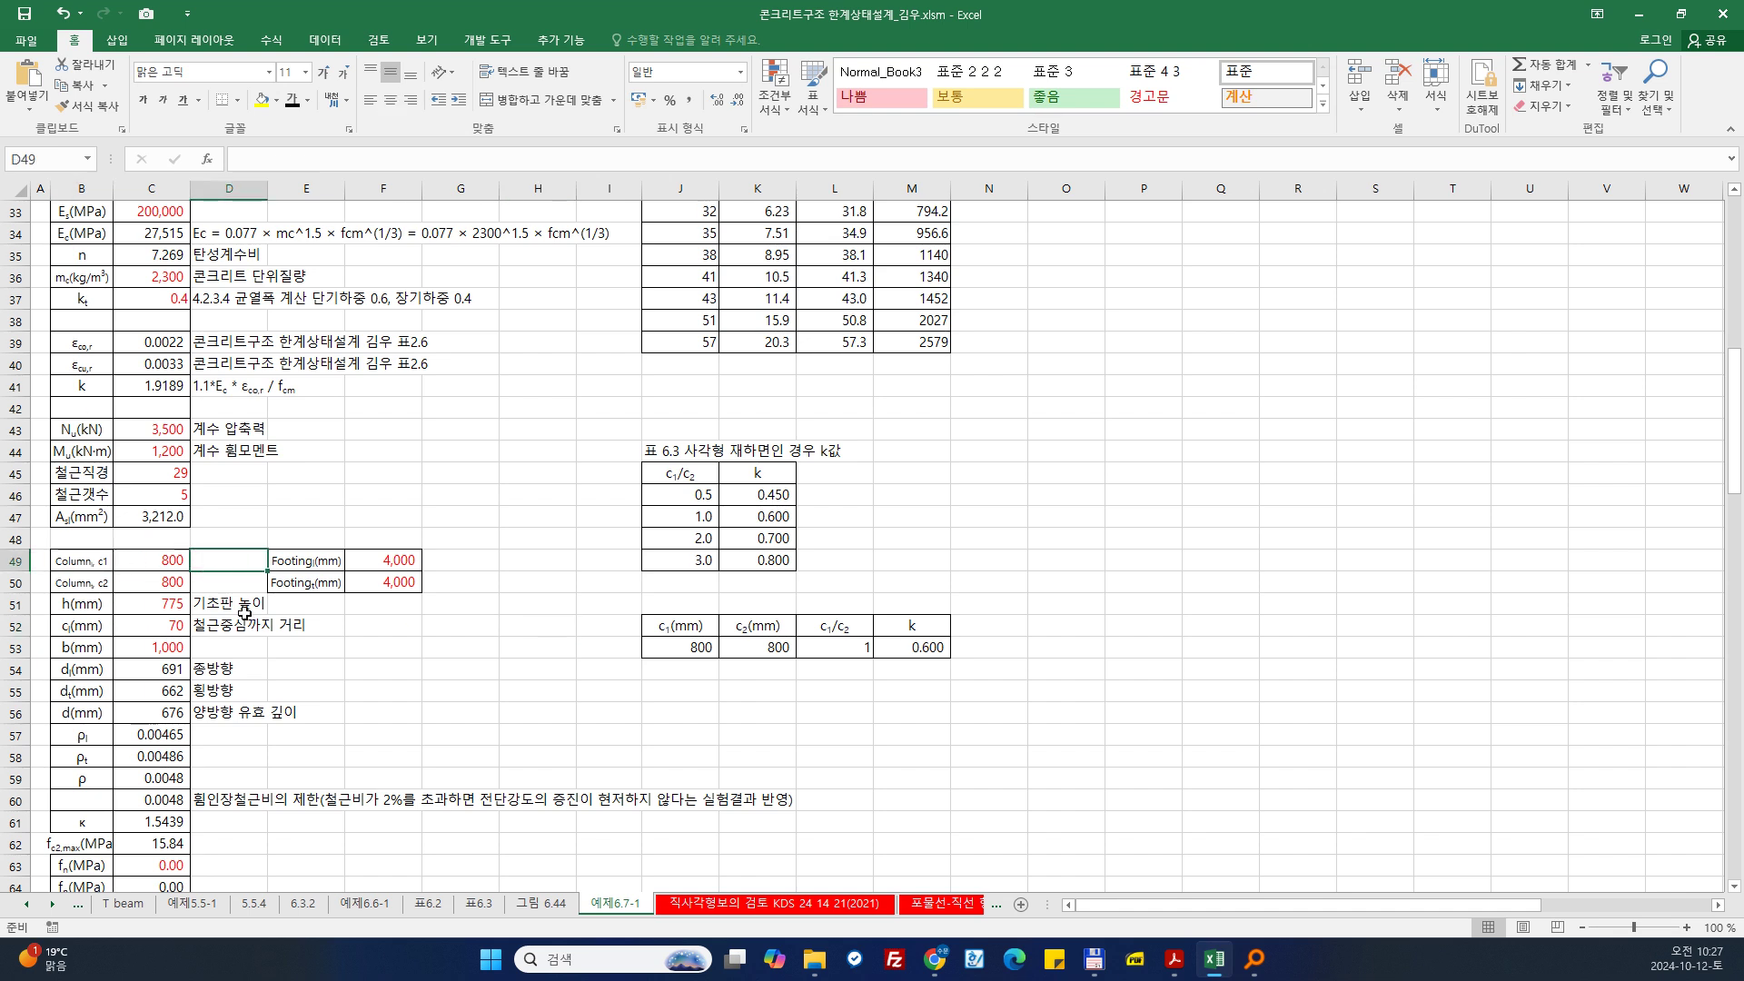
type("mm")
key("Return")
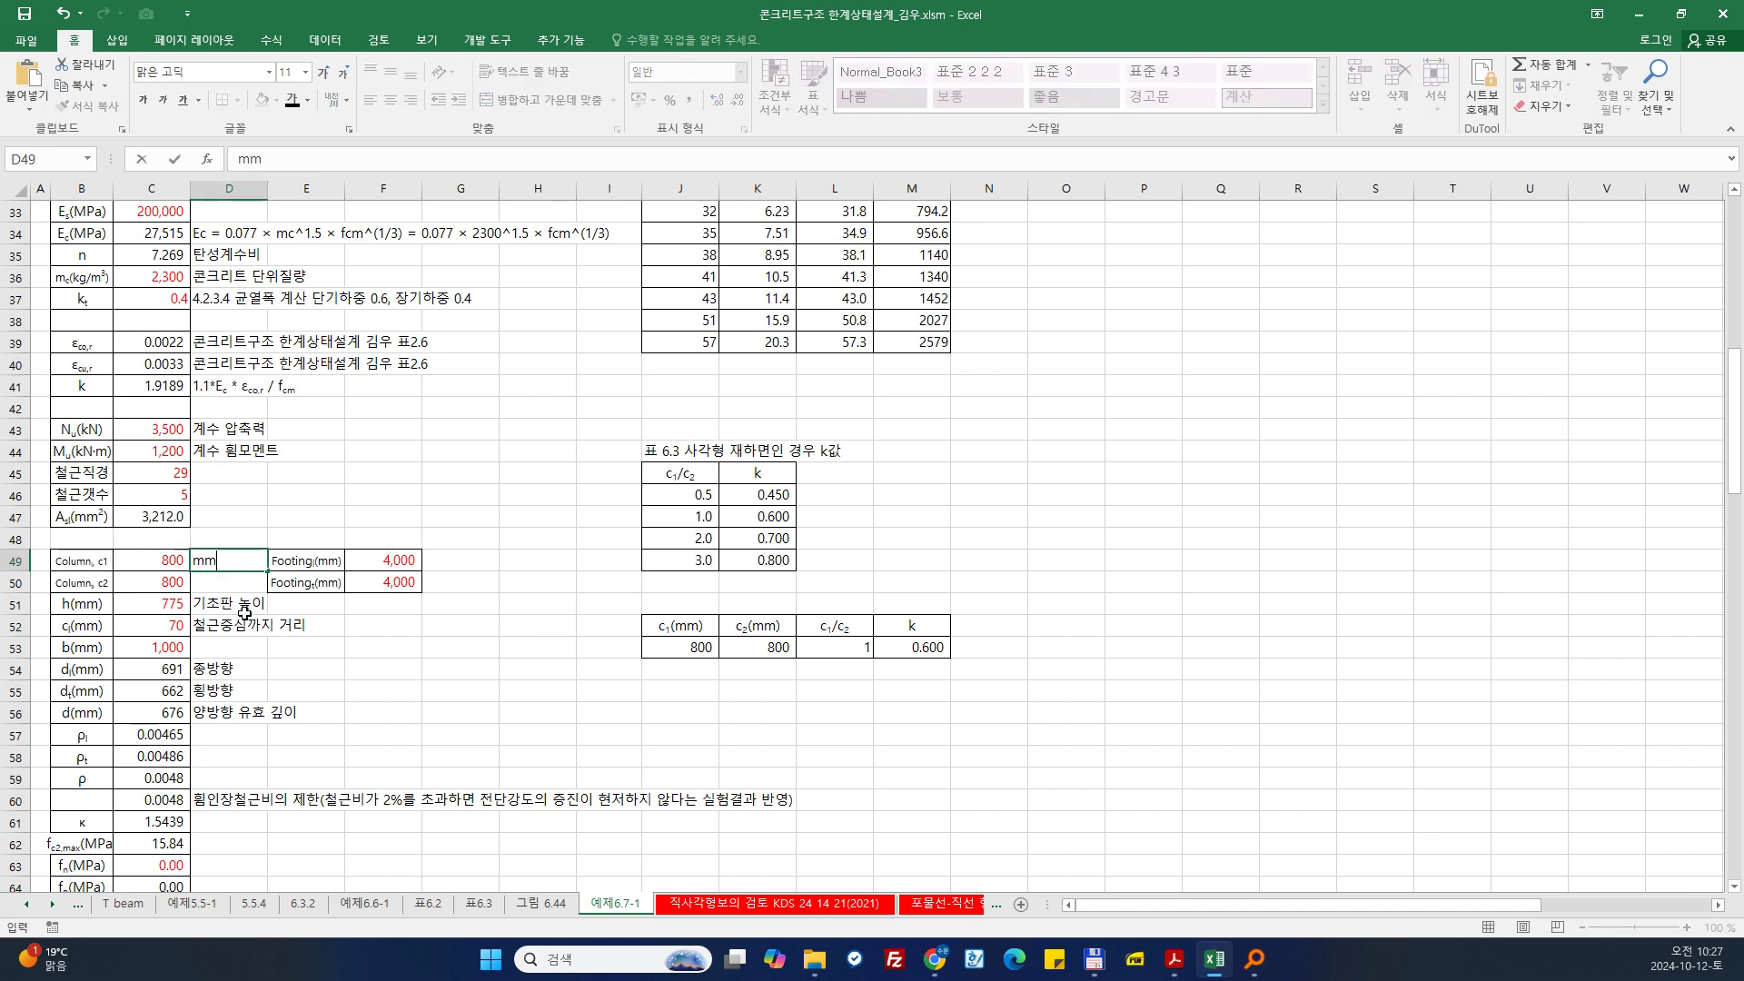
type("mm")
key("Return")
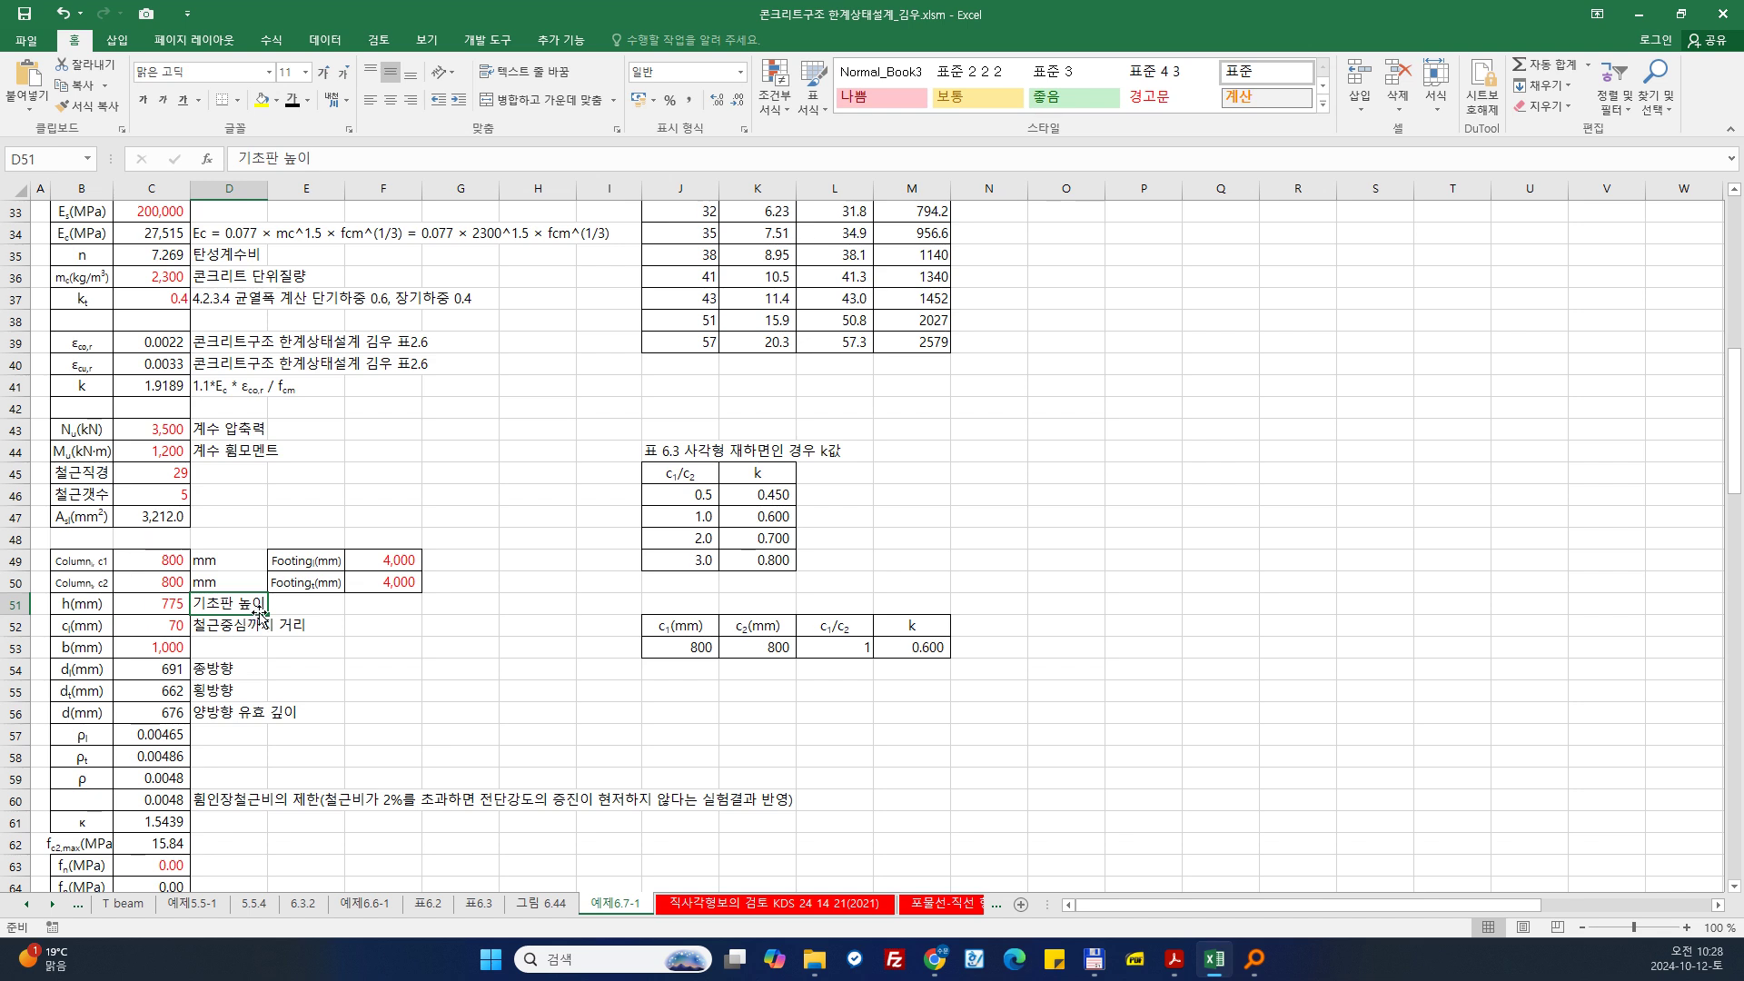
Step: Inspect the effective depth formulas for dl, dt and the two-way average d in C54:C56
scroll(264, 618, "down", 2)
left_click(145, 739)
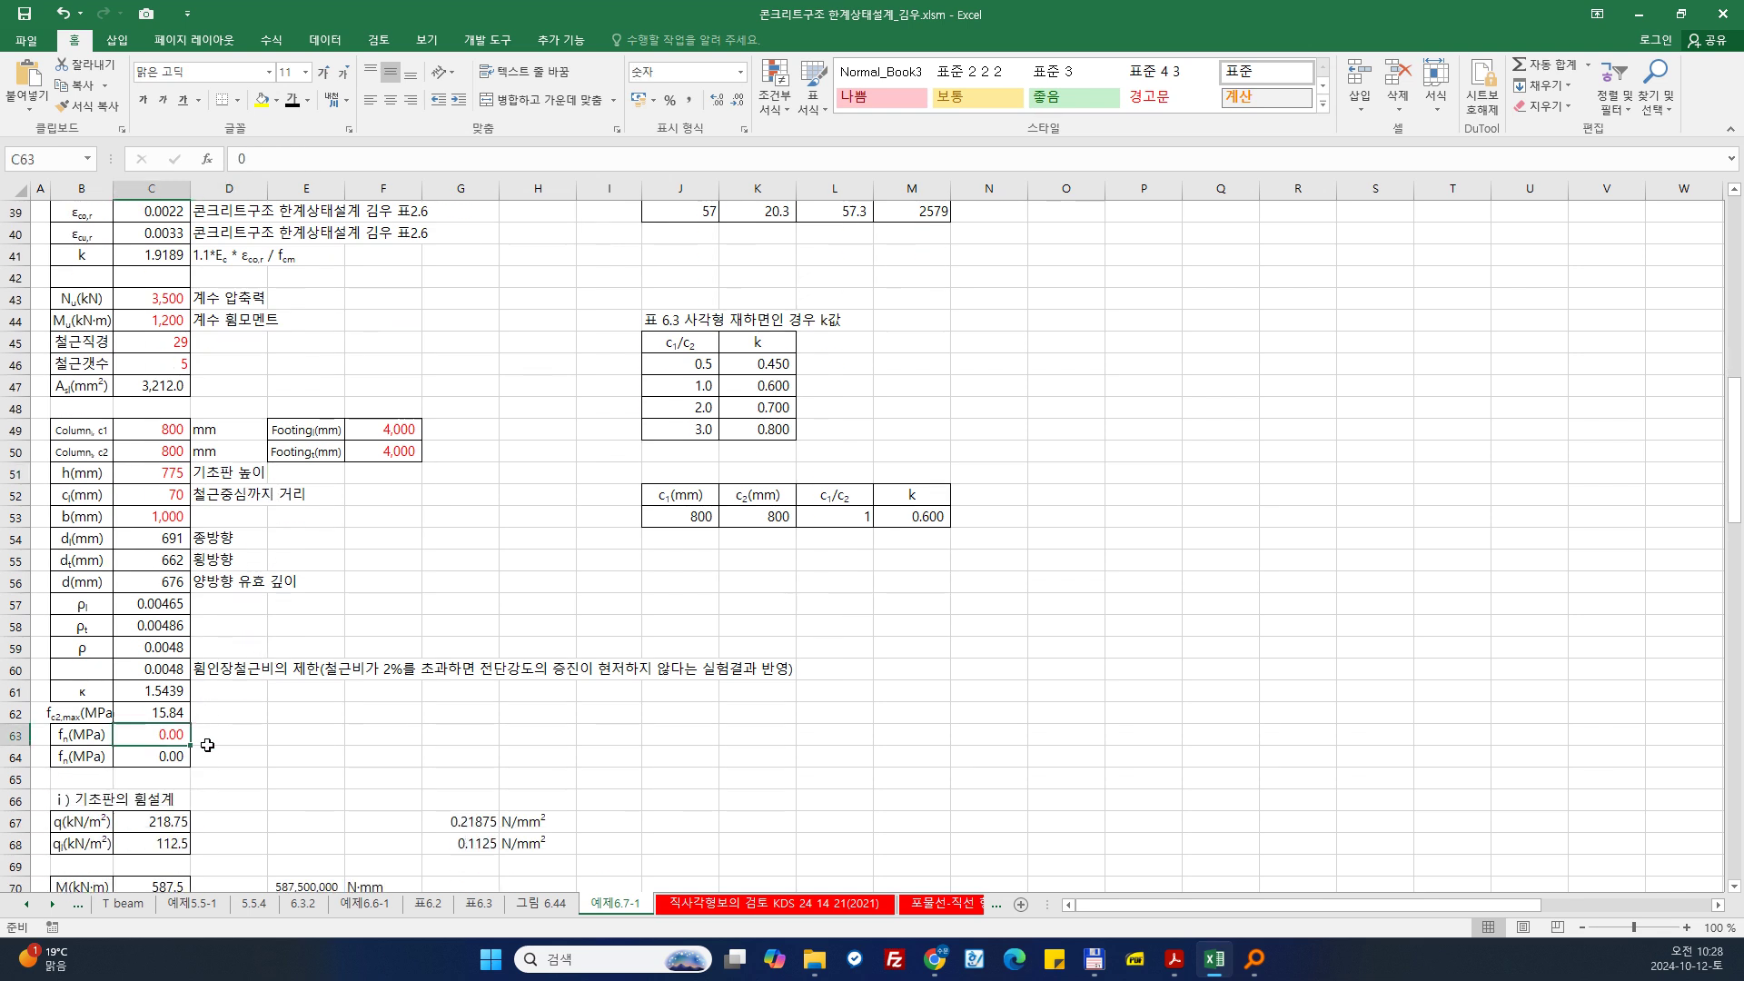
left_click_drag(117, 546, 150, 538)
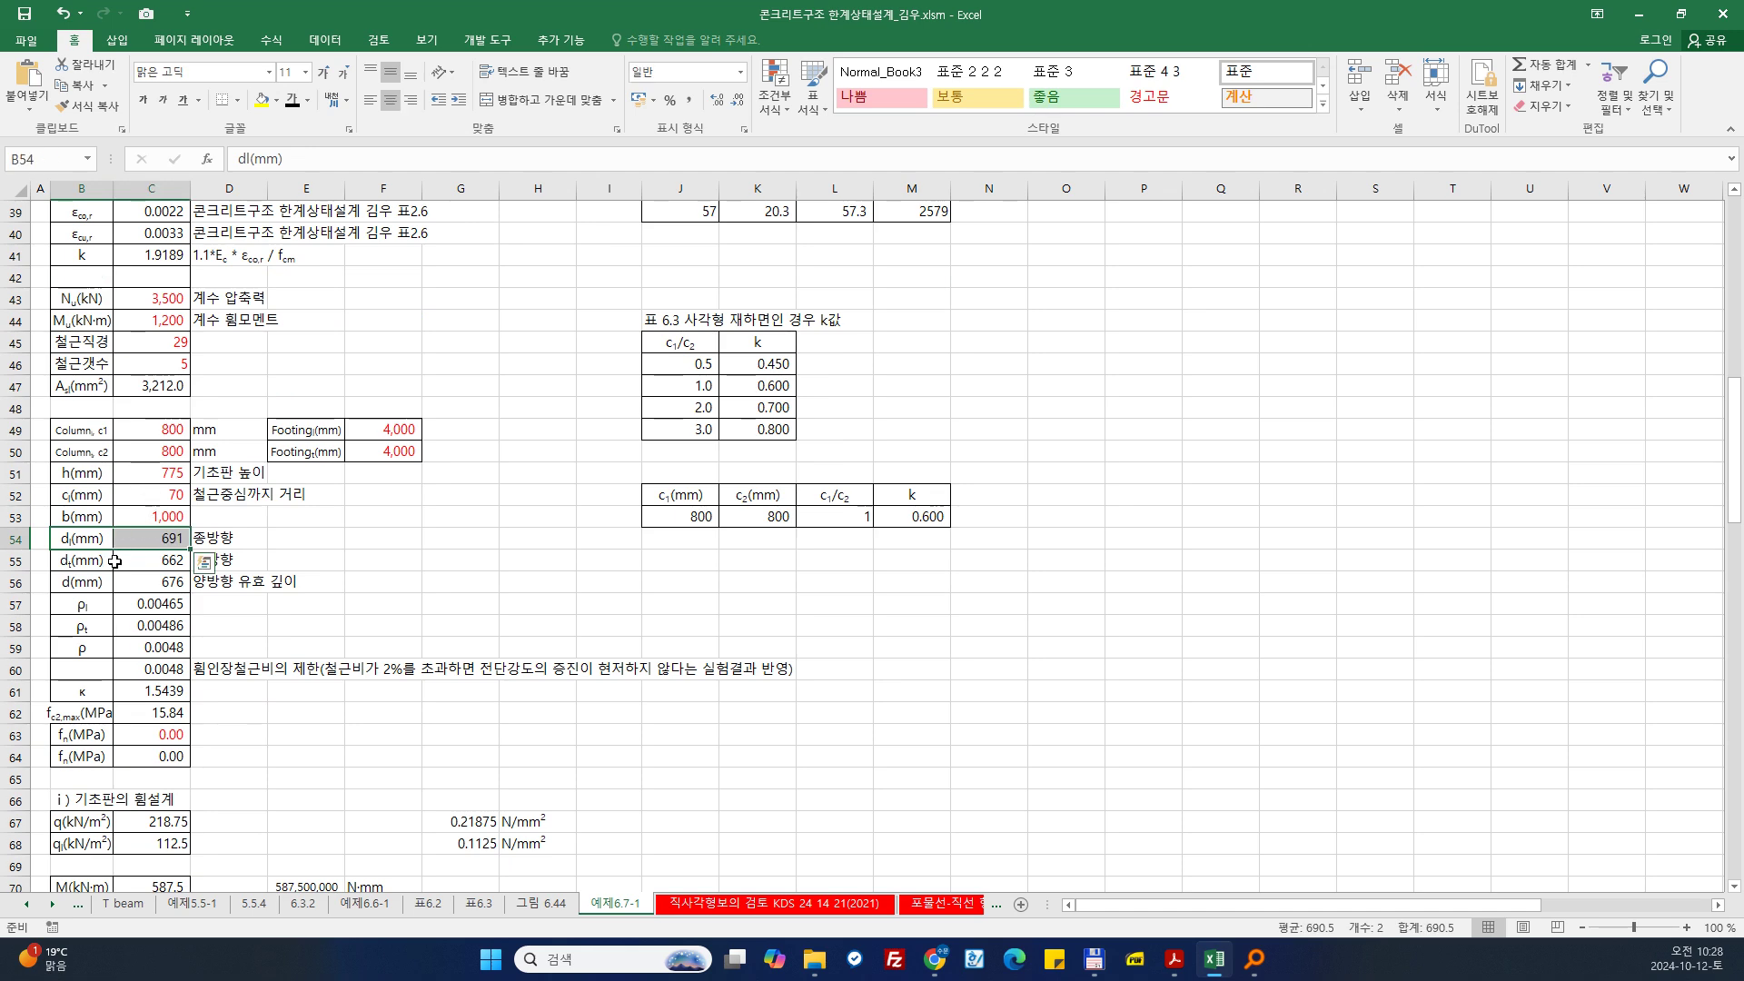
left_click(158, 540)
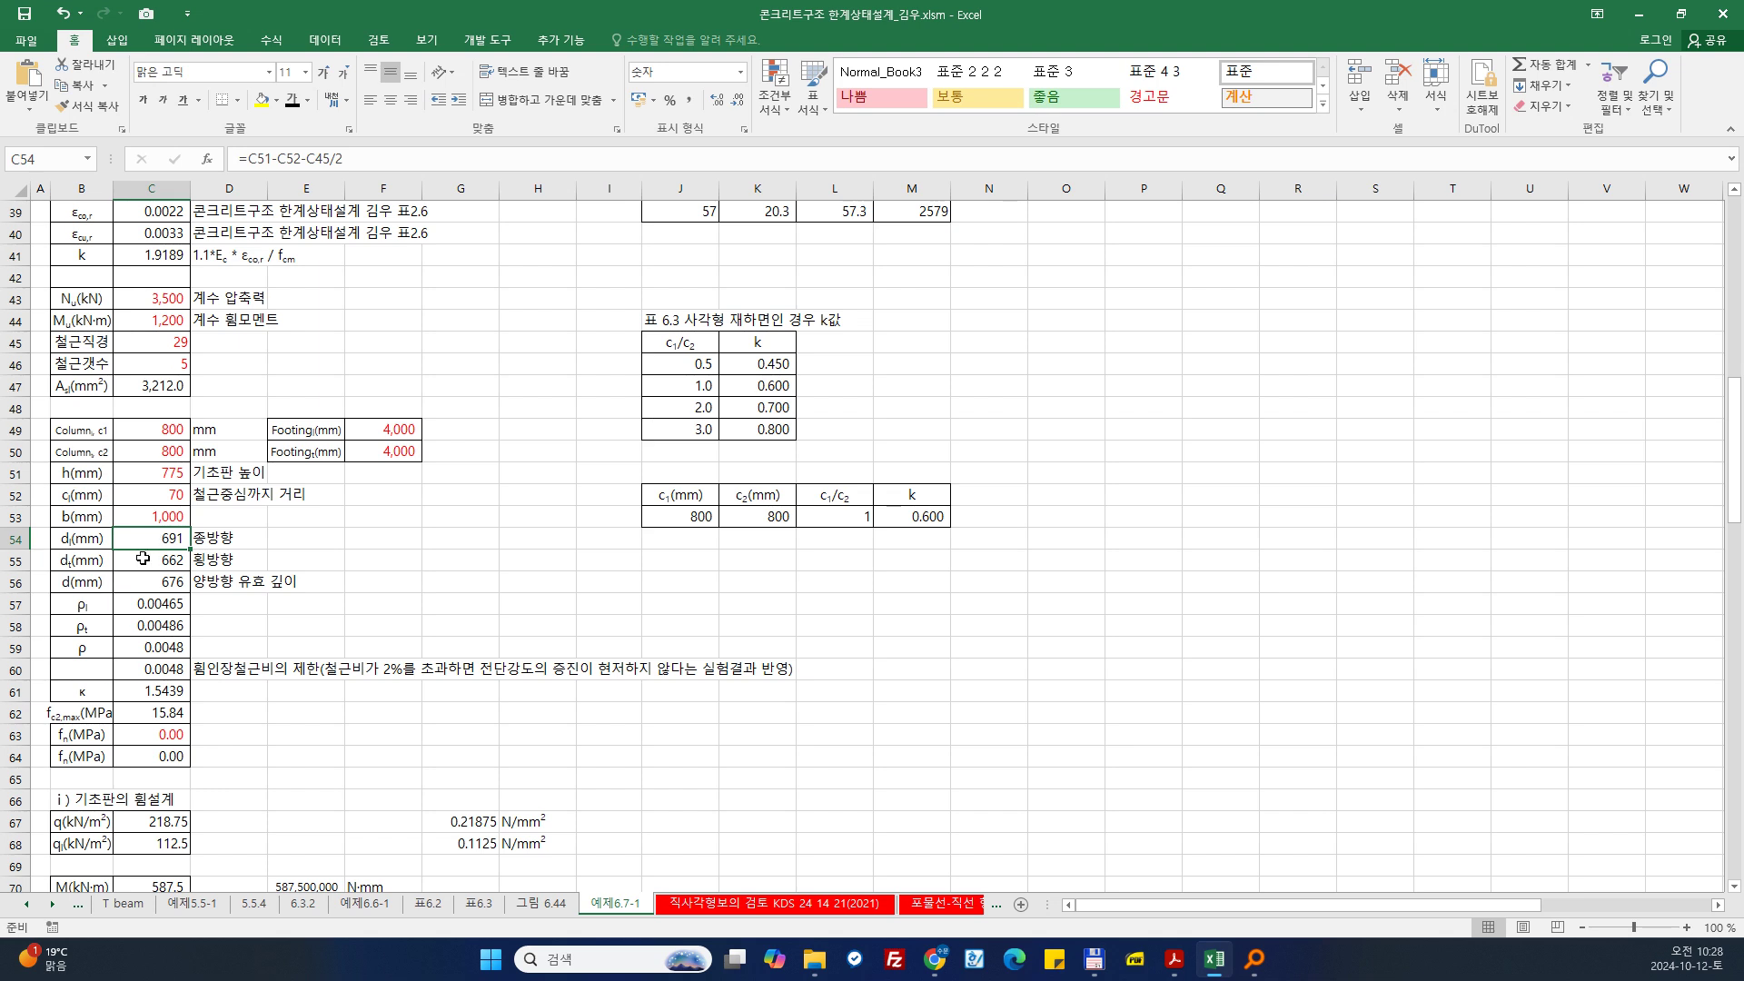
double_click(147, 542)
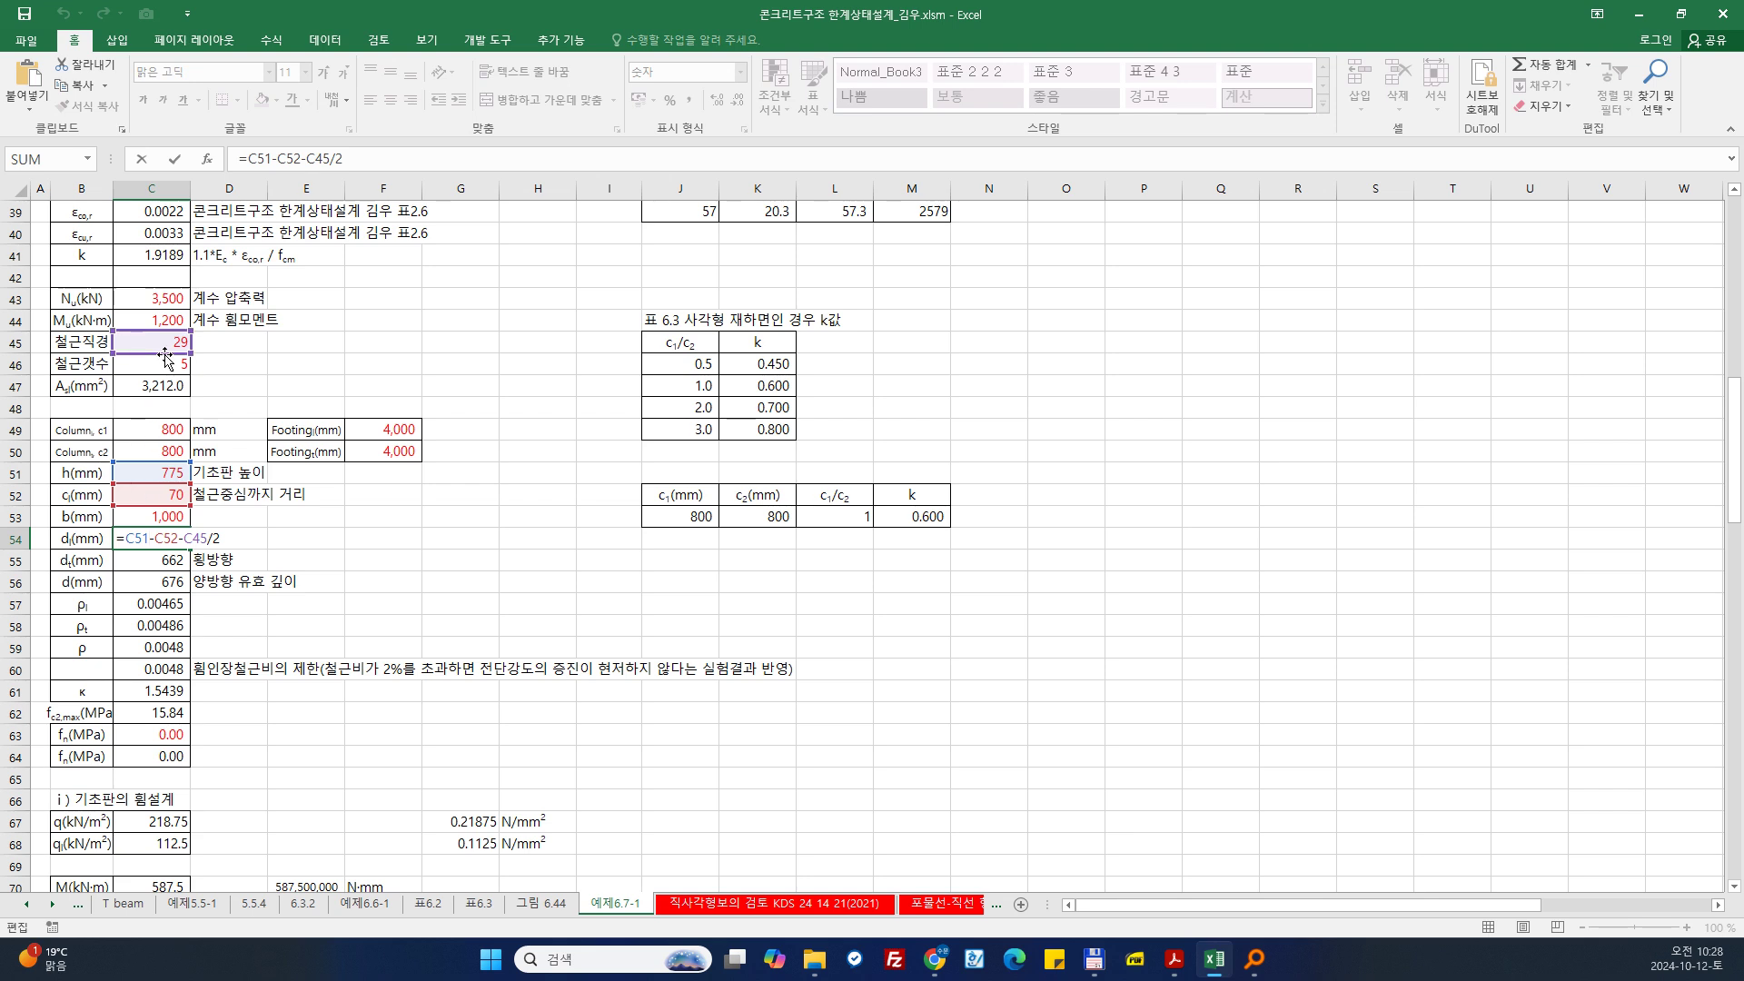
key("Return")
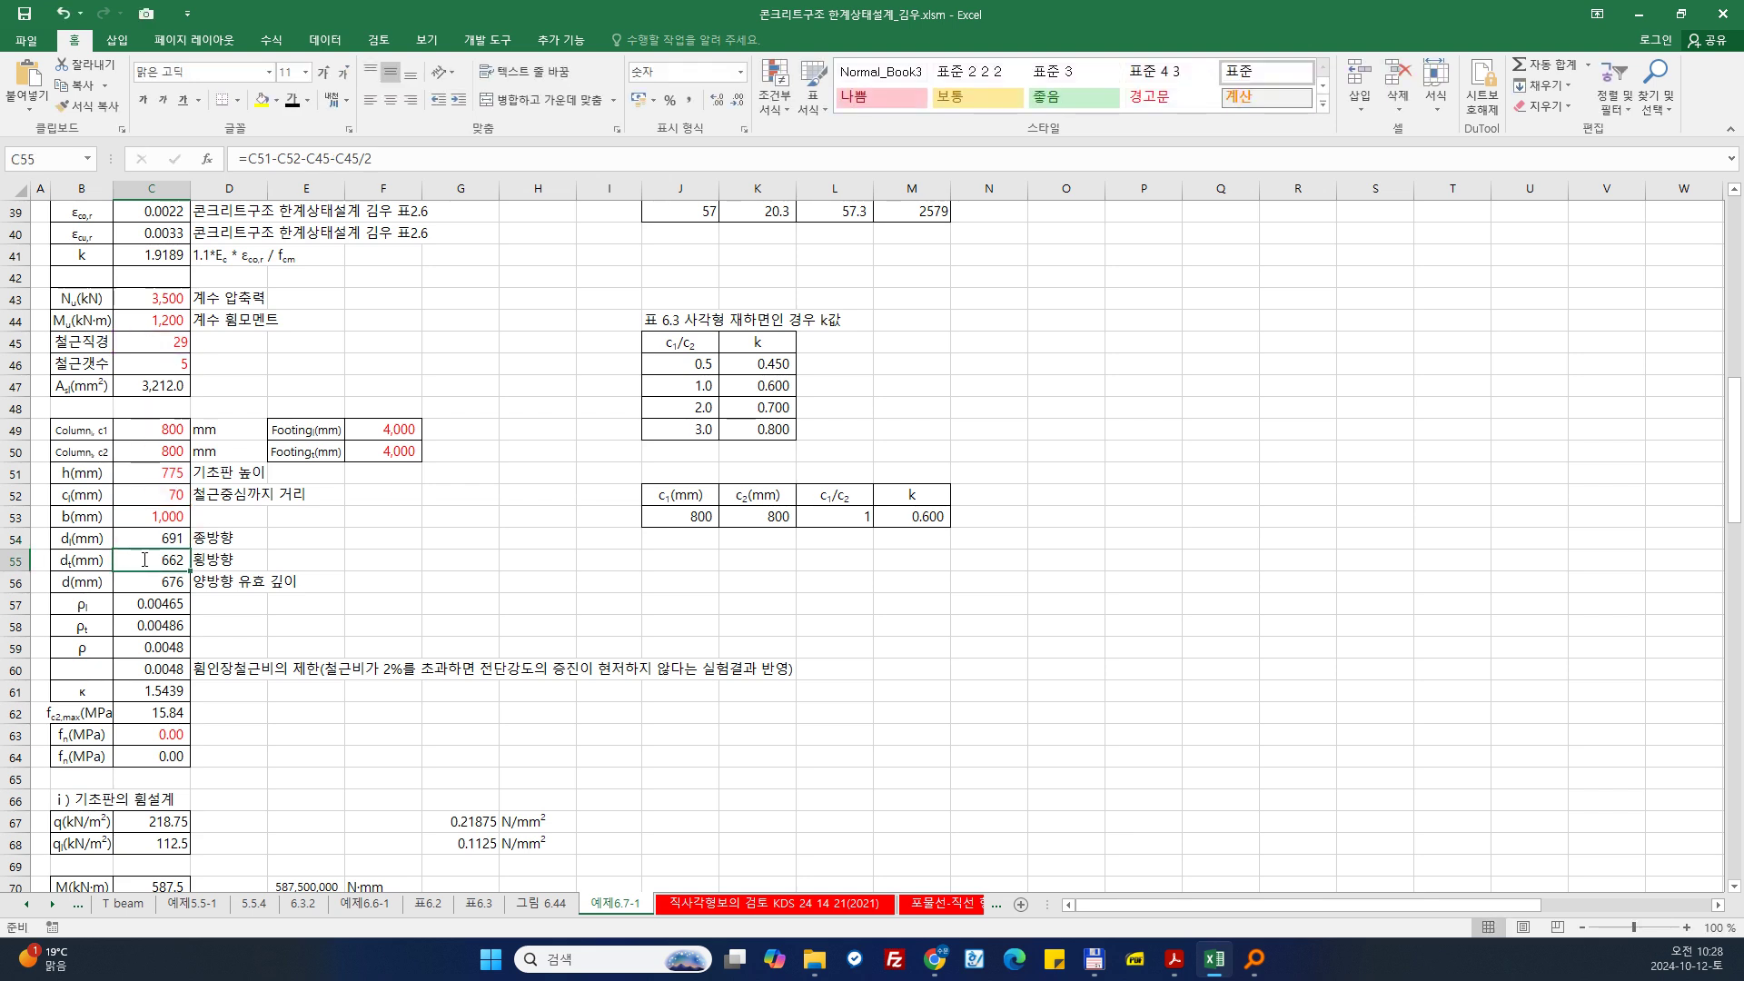
double_click(145, 560)
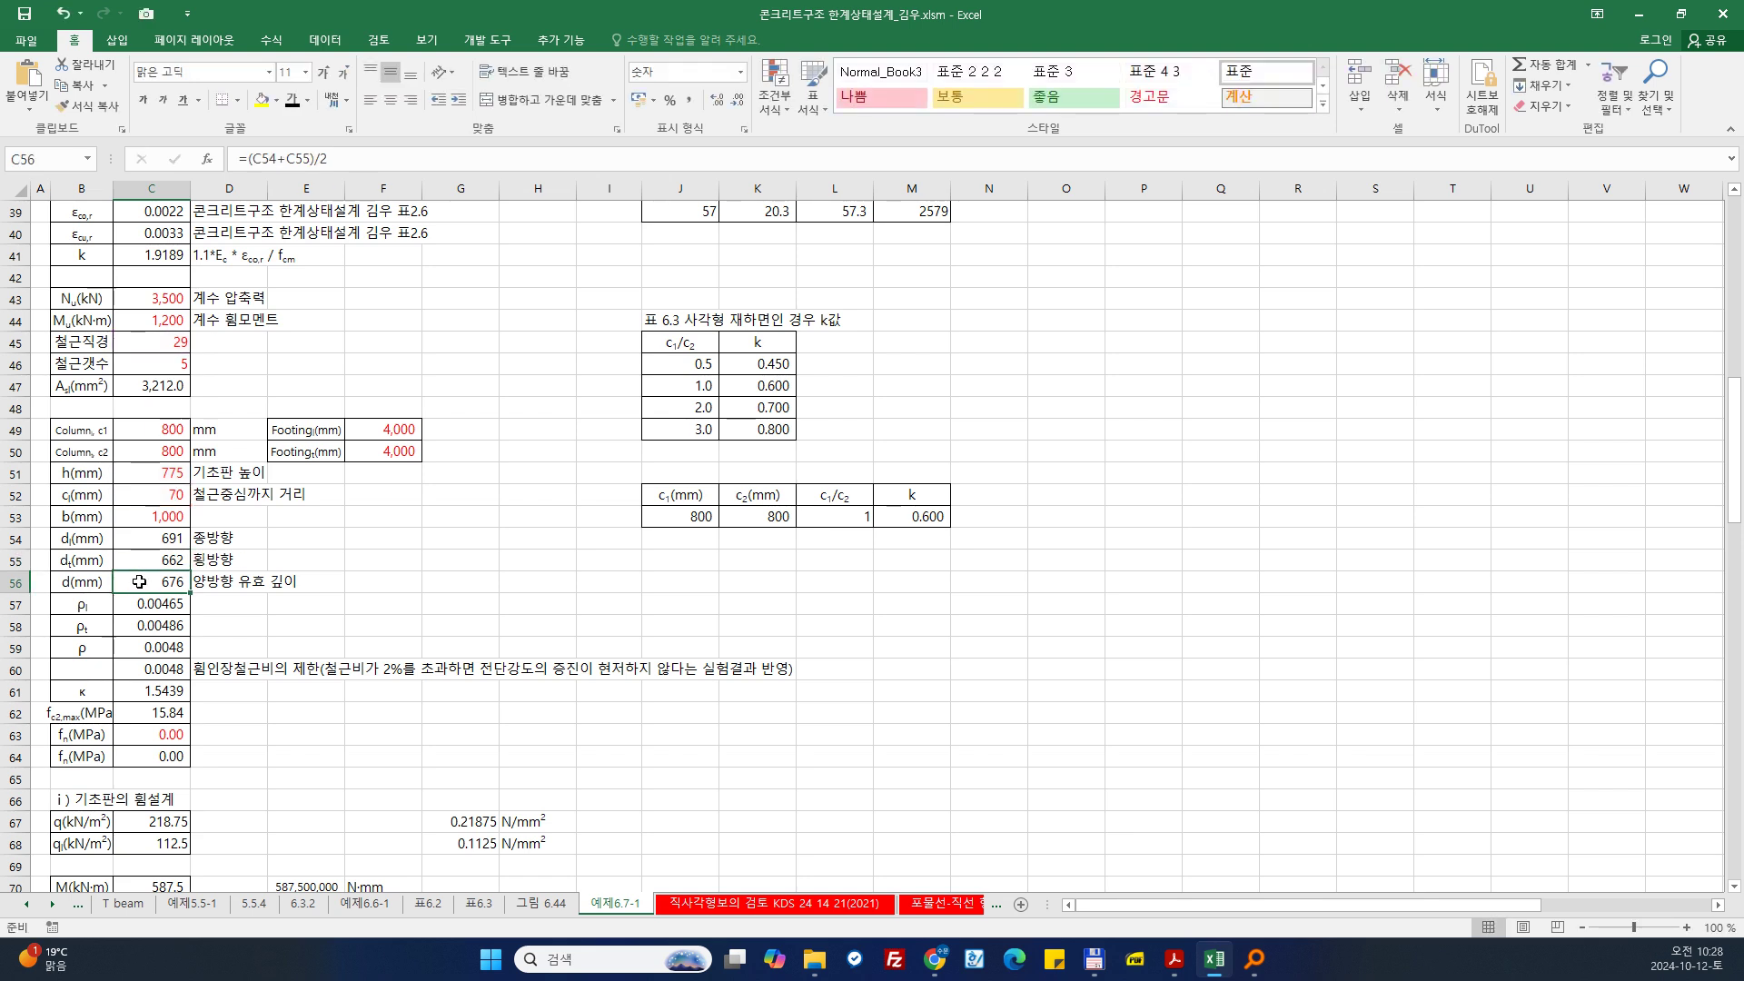
double_click(138, 582)
key("Return")
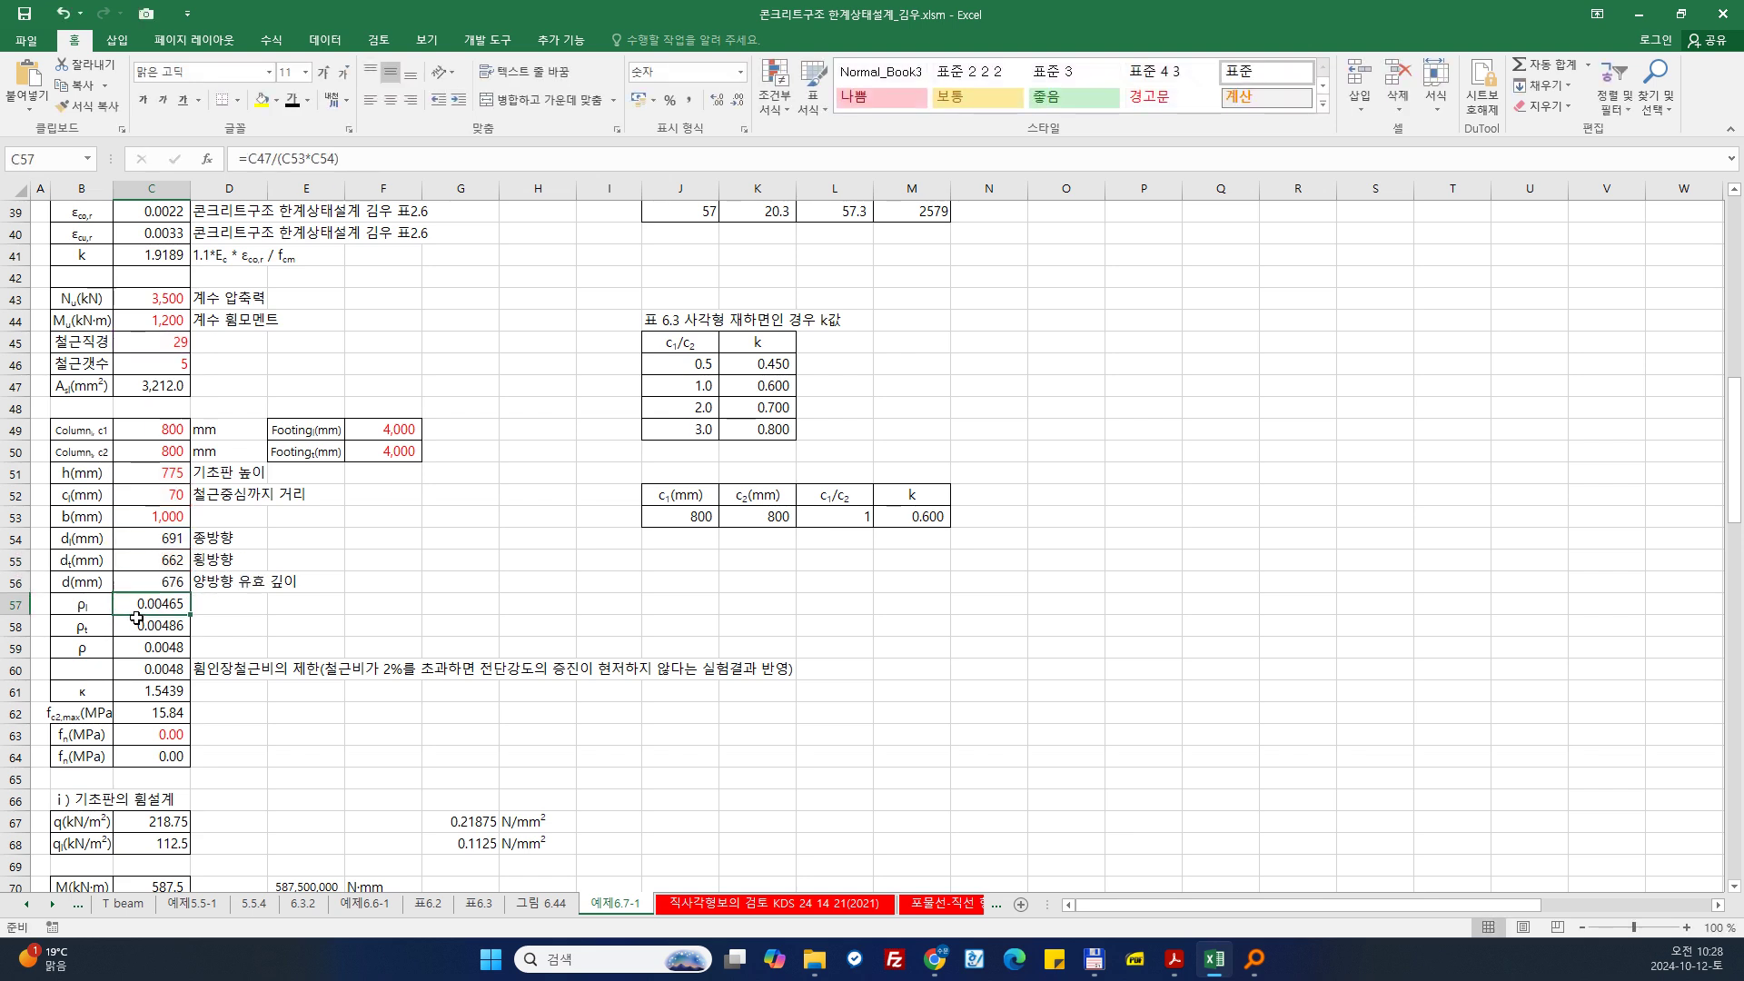
Step: Inspect the formulas for the two directional reinforcement ratios ρl and ρt in C57:C58
double_click(142, 605)
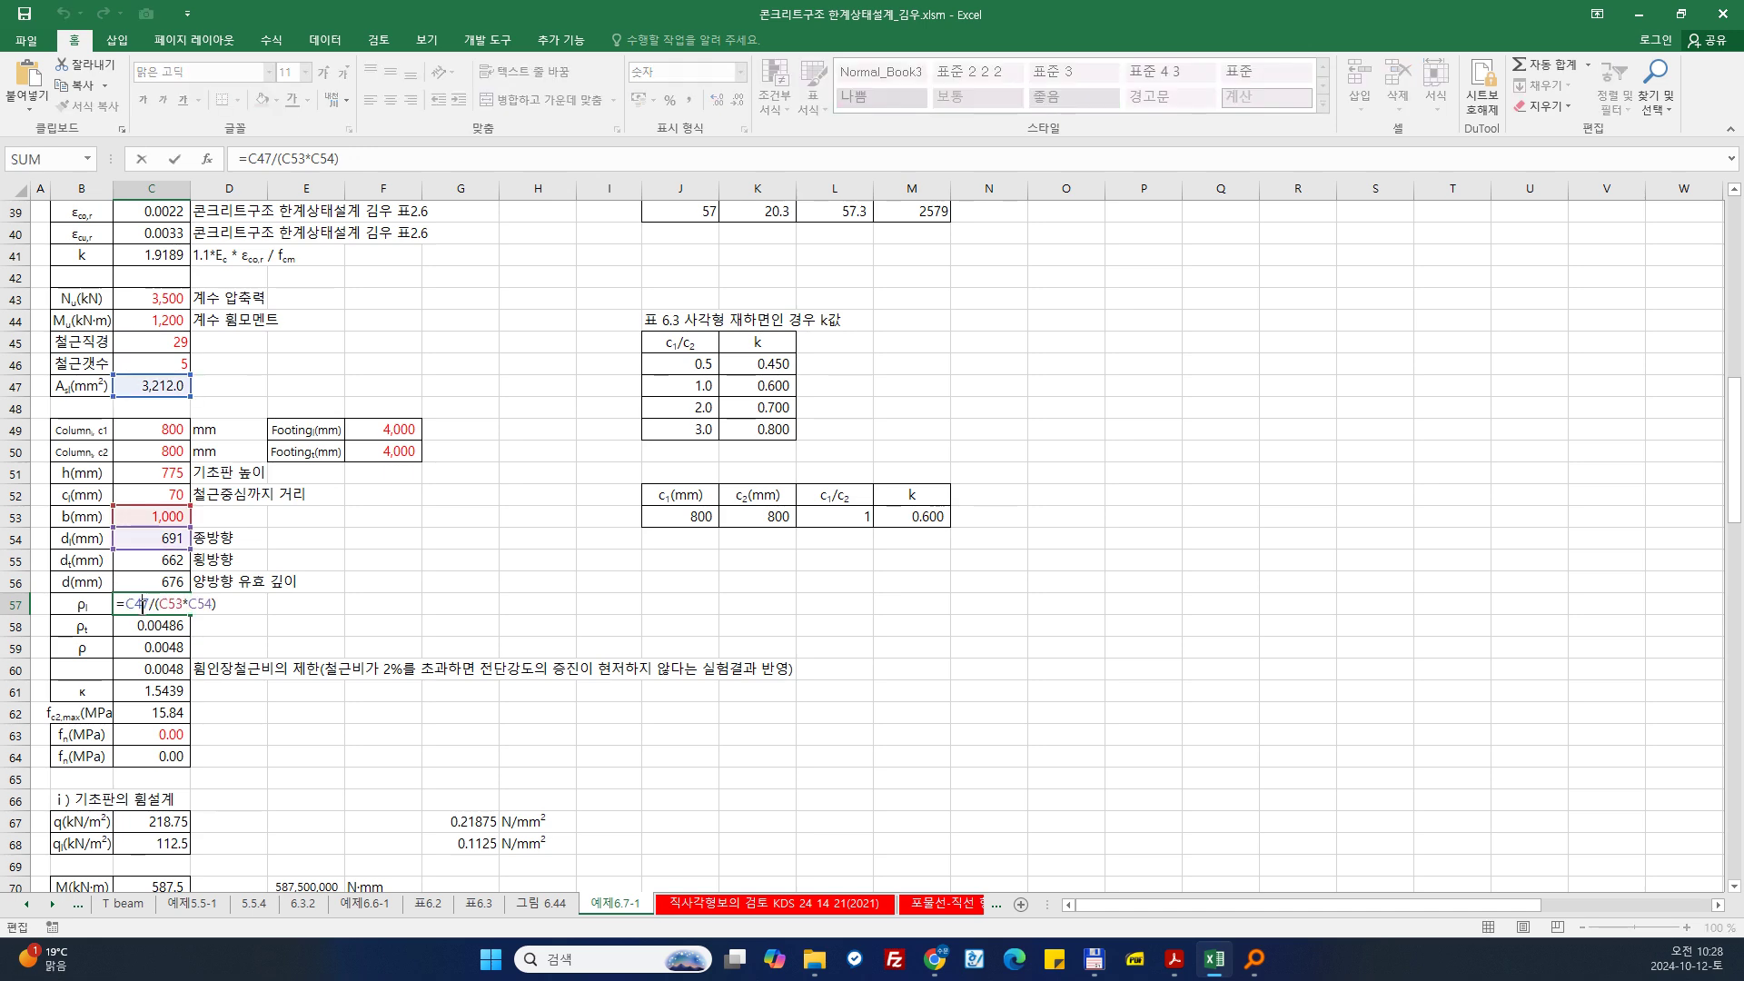
key("Return")
double_click(147, 622)
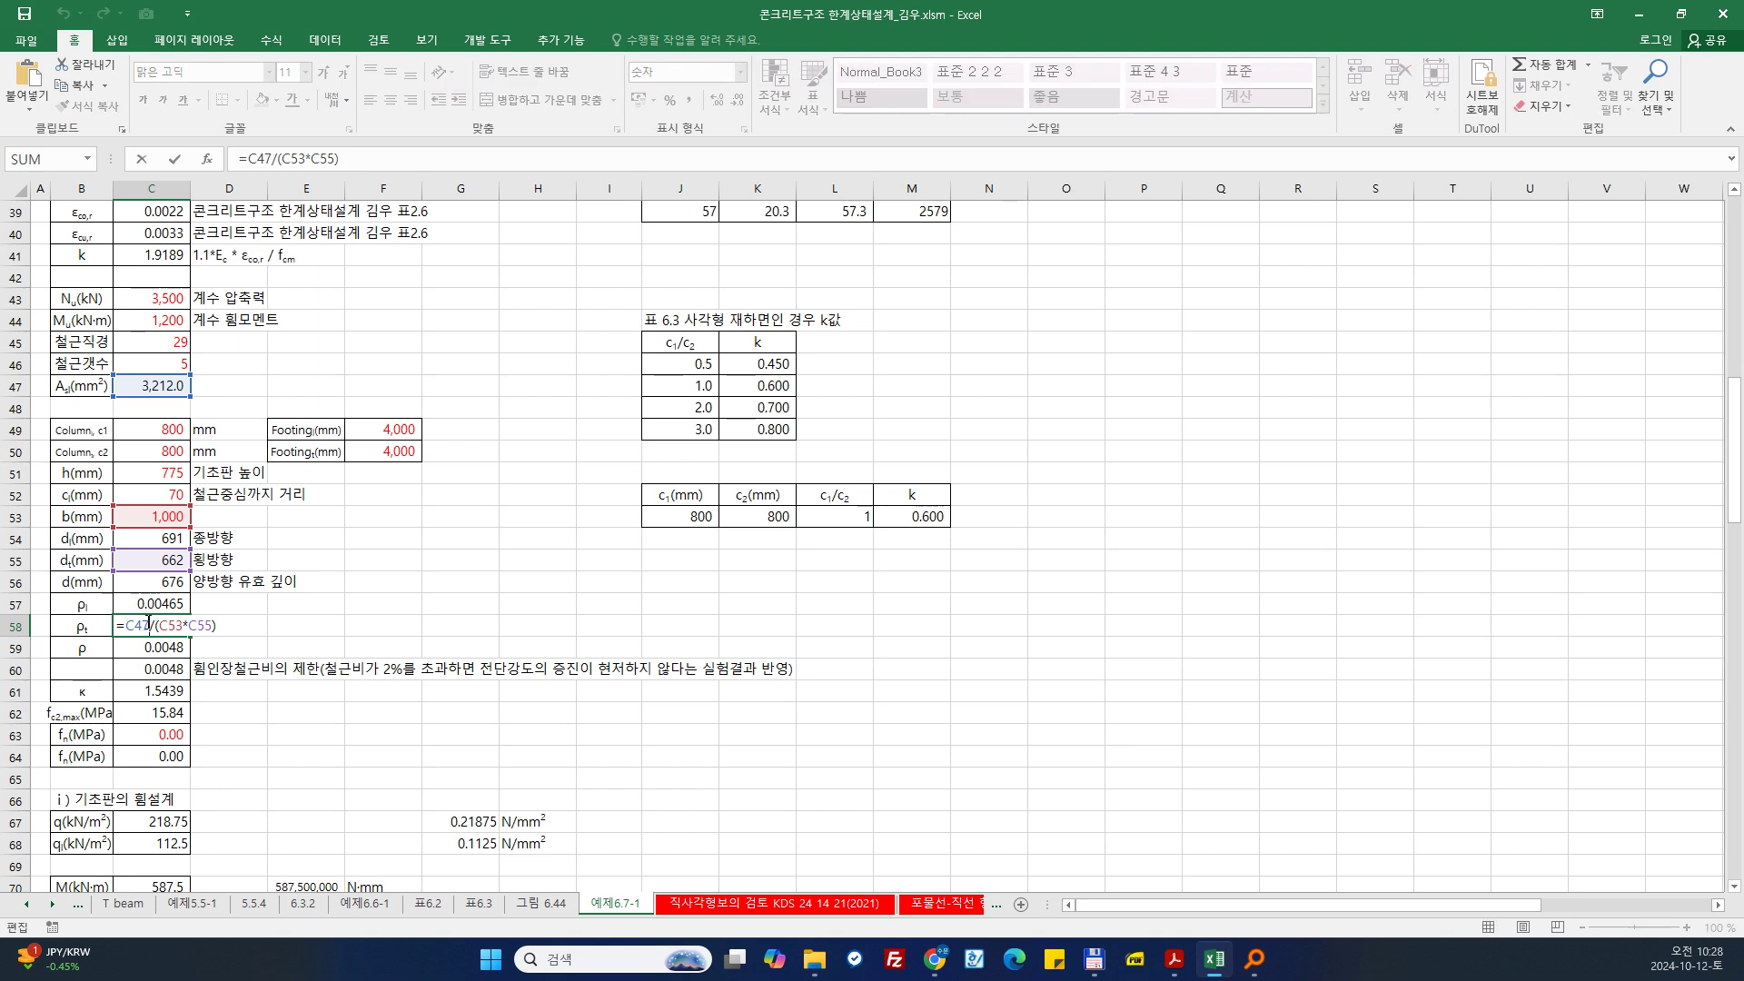
key("Return")
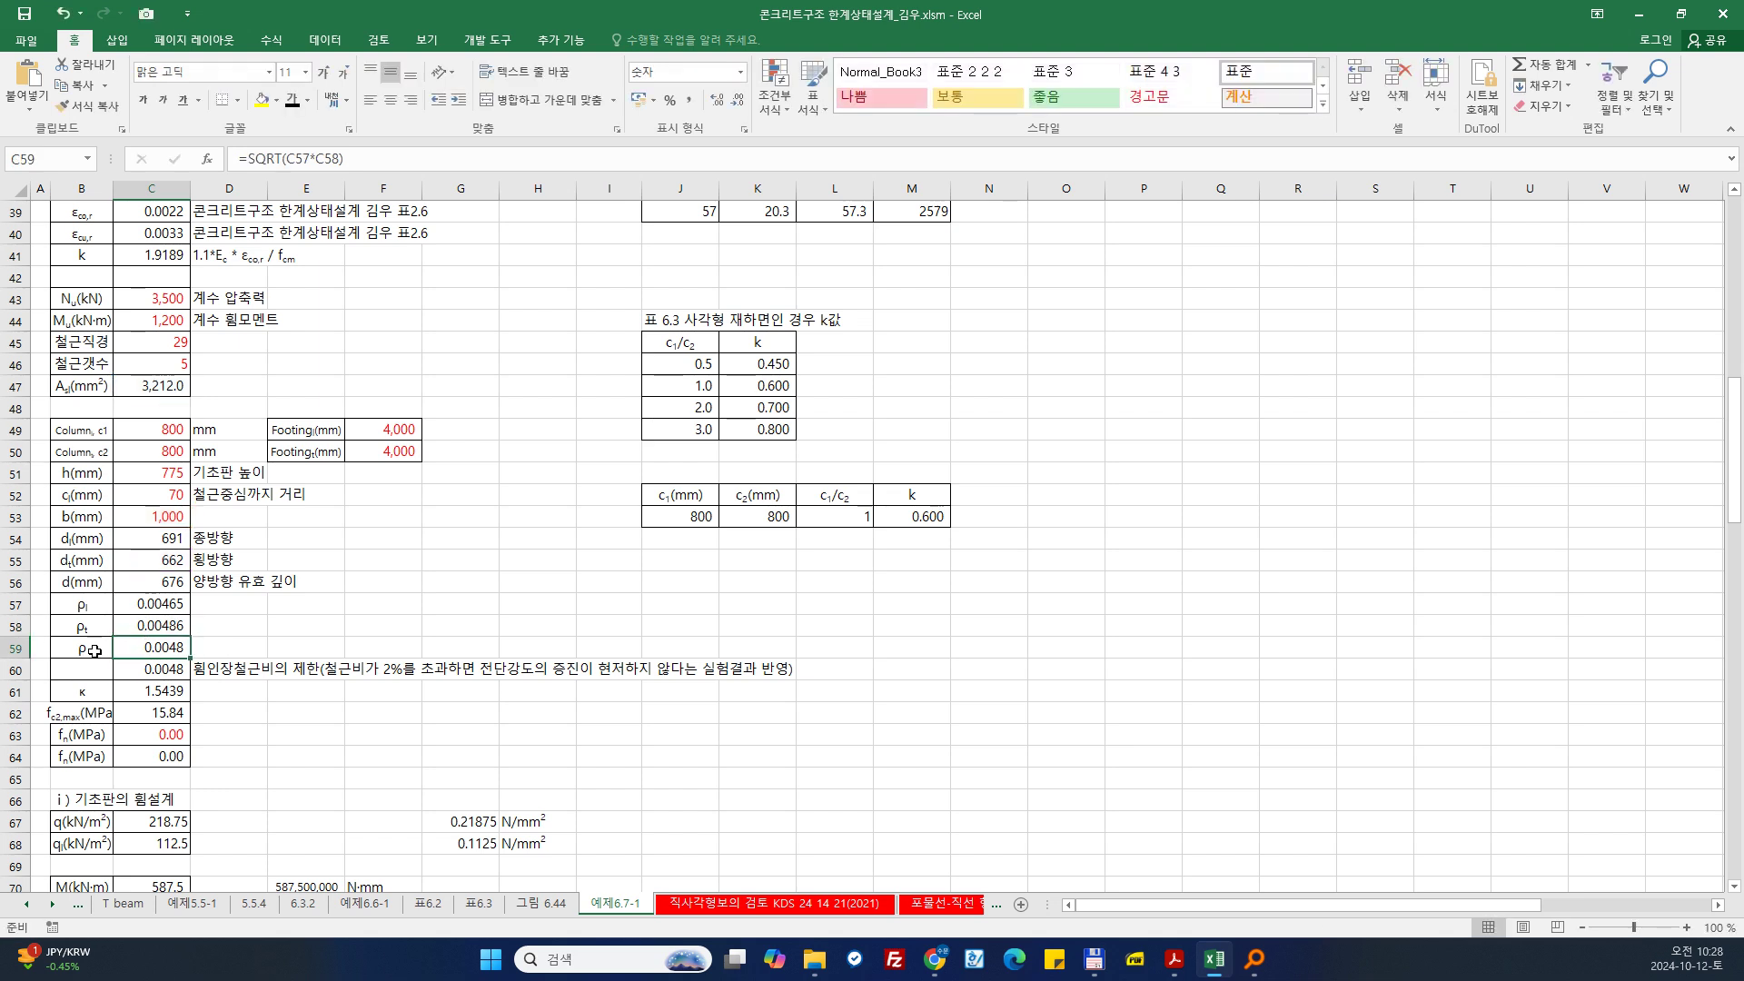
Step: Use the Windows character map (문자표) to enter a "√" symbol in D59 beside the combined ratio ρ
left_click(236, 656)
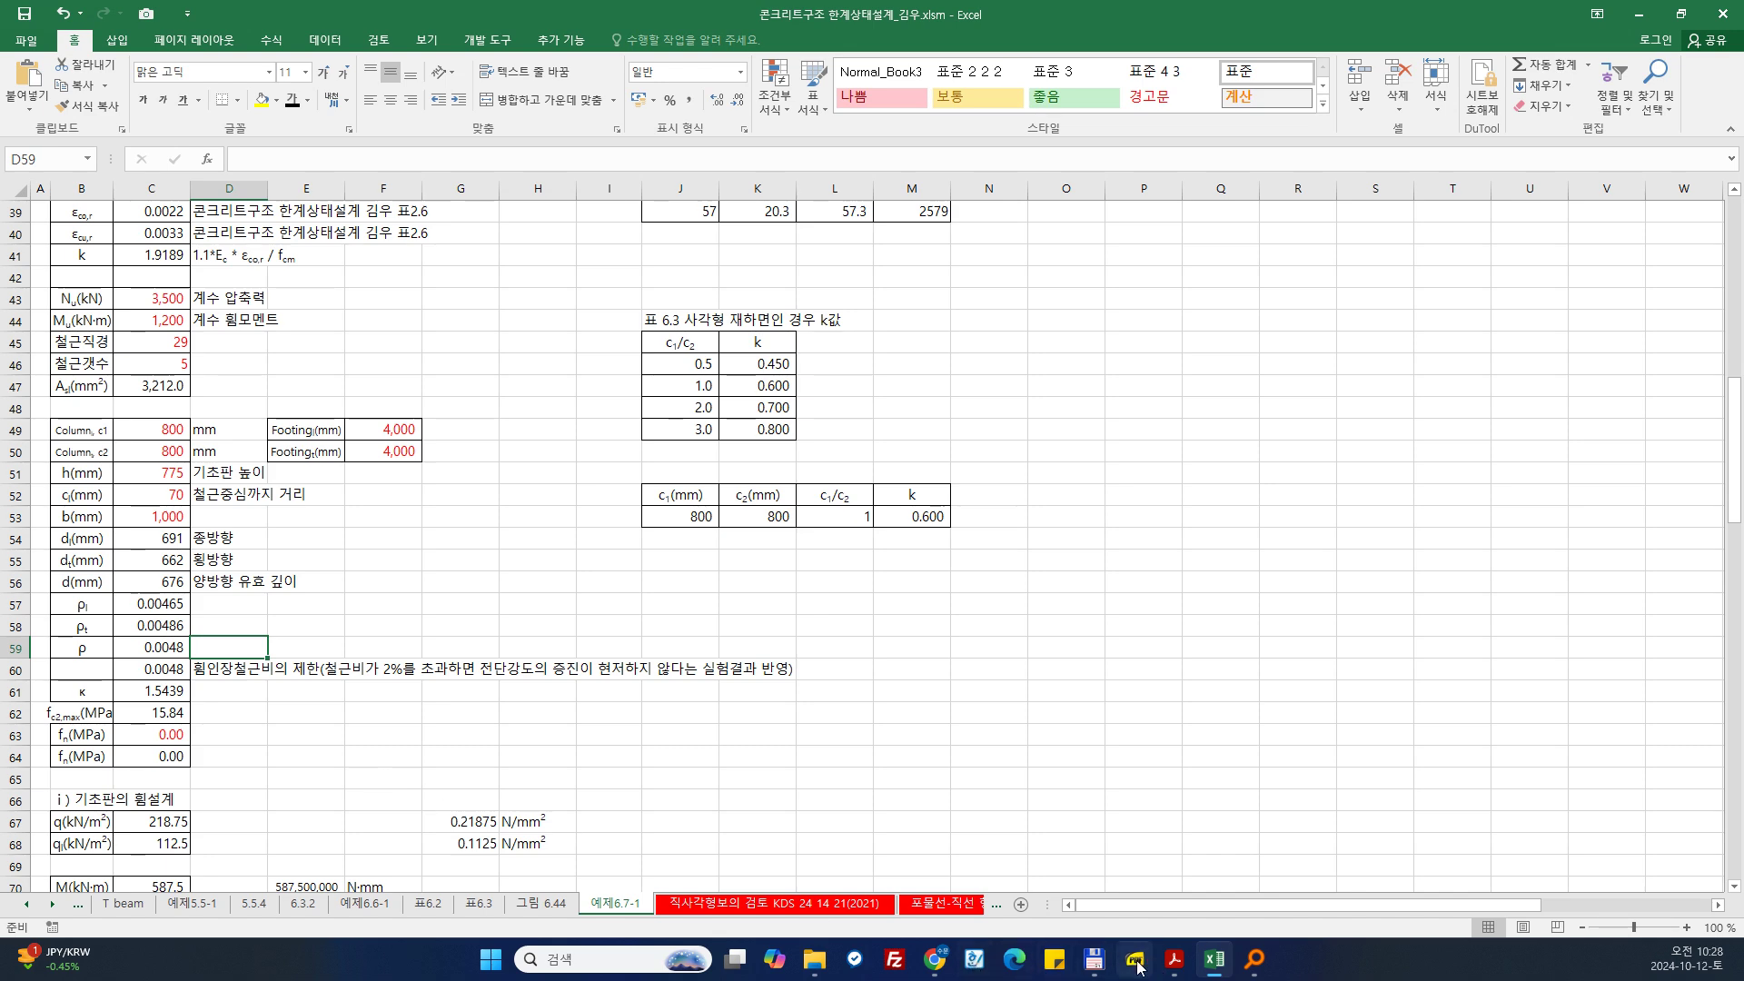
left_click(582, 960)
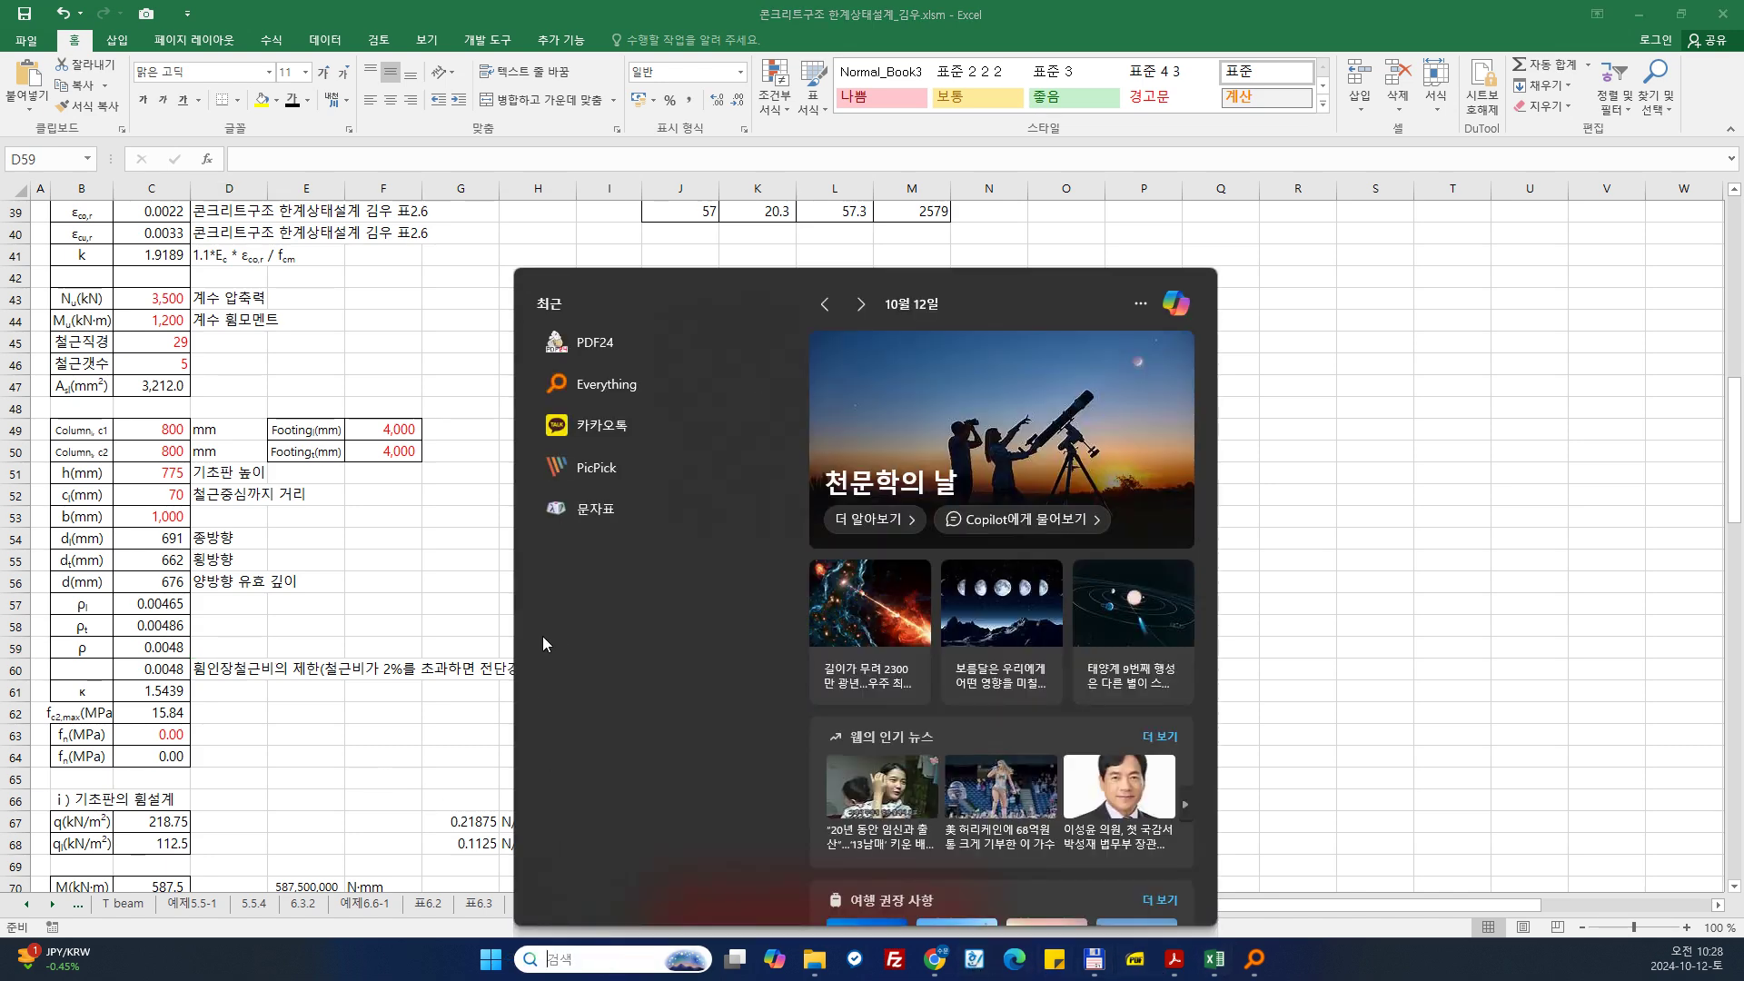
left_click(599, 520)
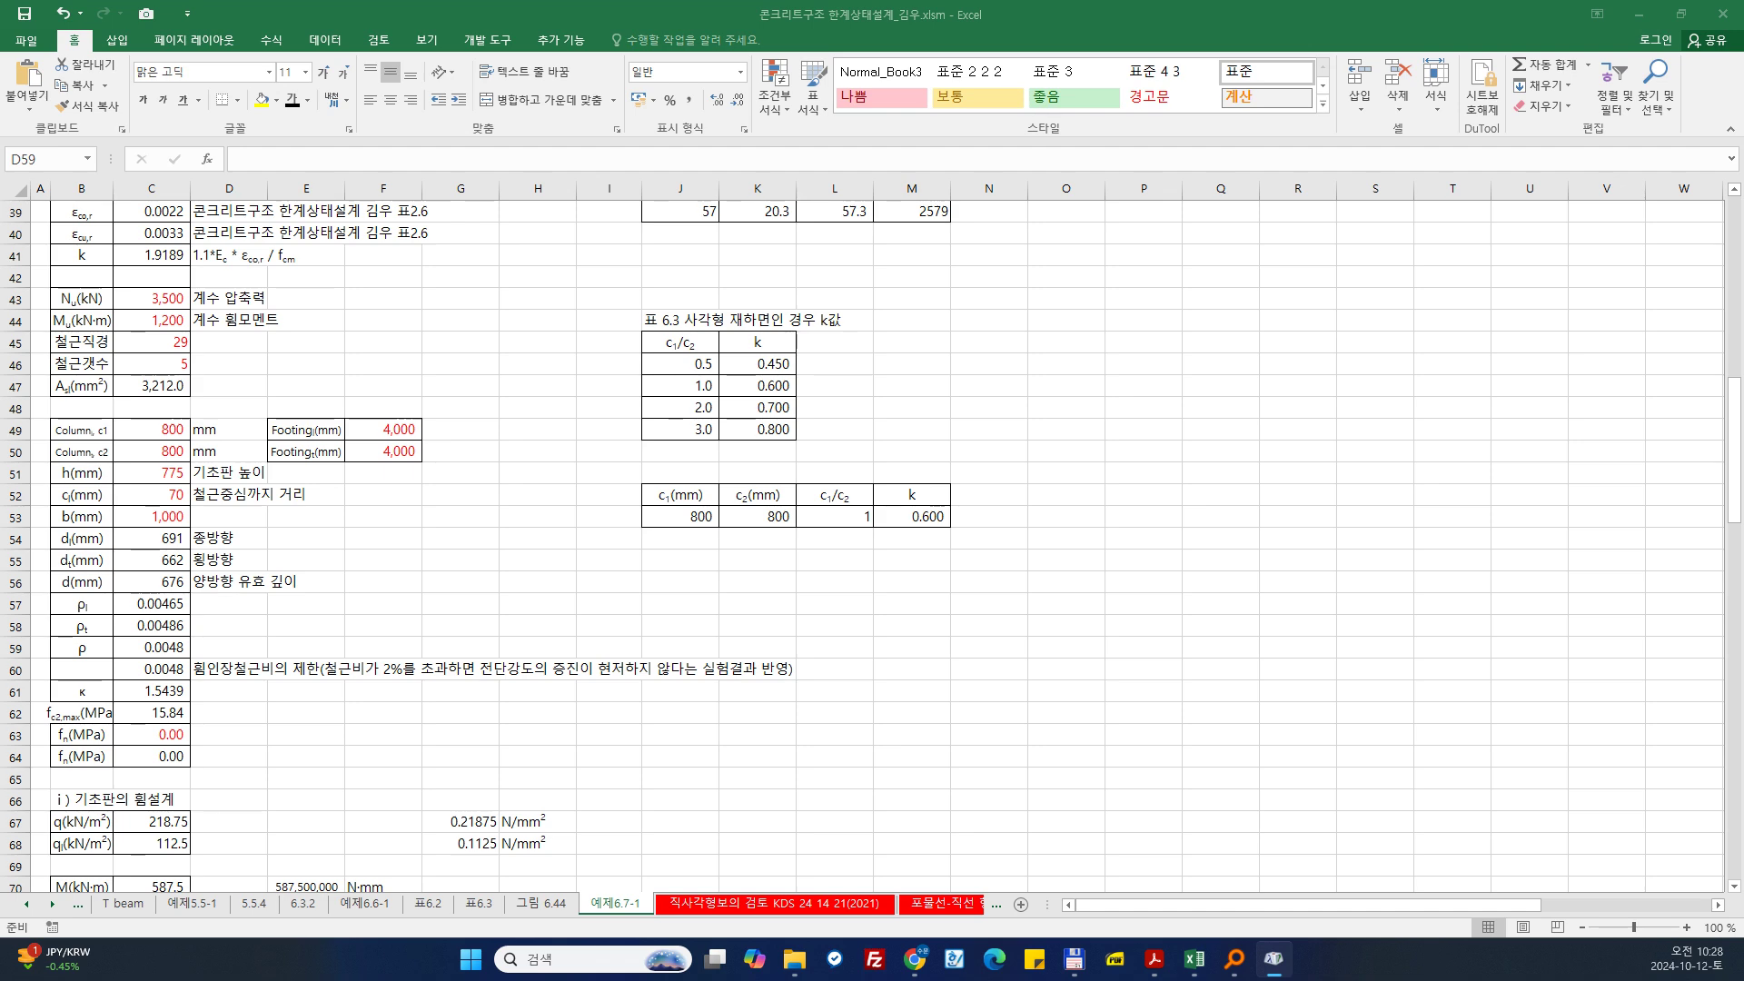
double_click(253, 650)
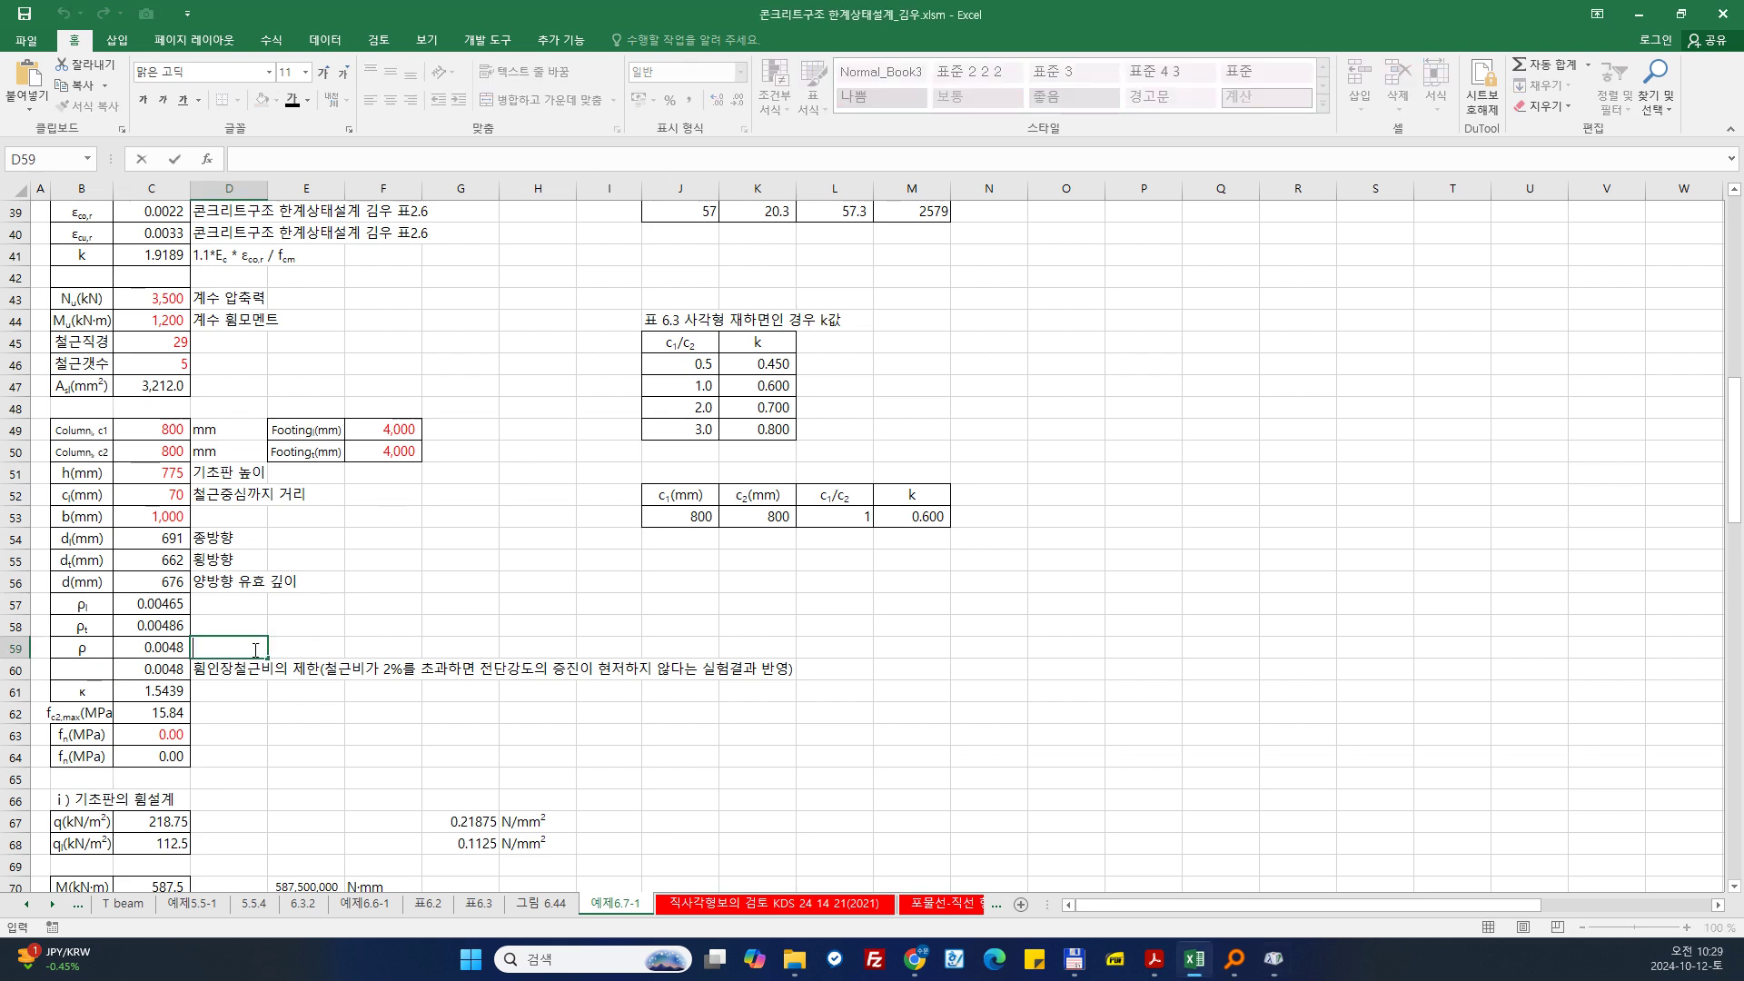
type("√")
Step: Complete the note in D59 as "√(ρl ρt)", copying the ρ symbol from the ρl label in B57
left_click(97, 606)
double_click(96, 606)
key("ctrl+c")
double_click(232, 650)
key("ctrl+v")
key("ctrl+v")
key("shift+Right")
type("t")
Step: Format the letters t and l in the √(ρl ρt) note in D59 as subscripts
key("ctrl+1")
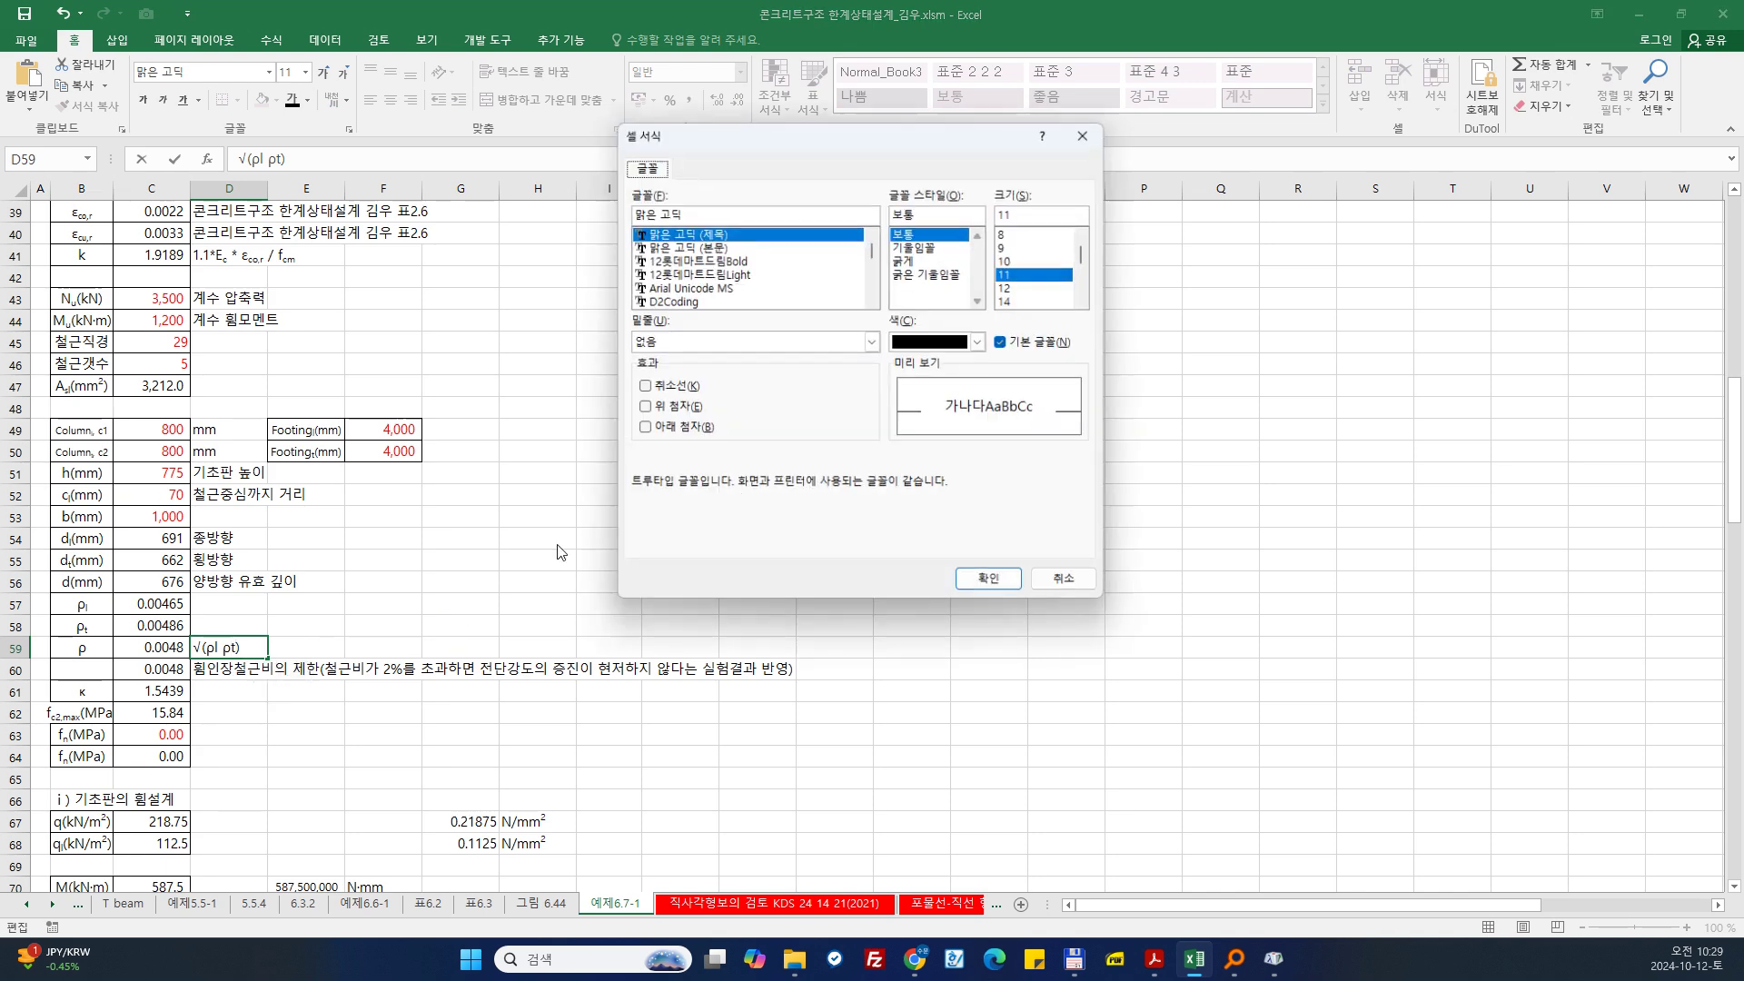
left_click(675, 428)
left_click(992, 583)
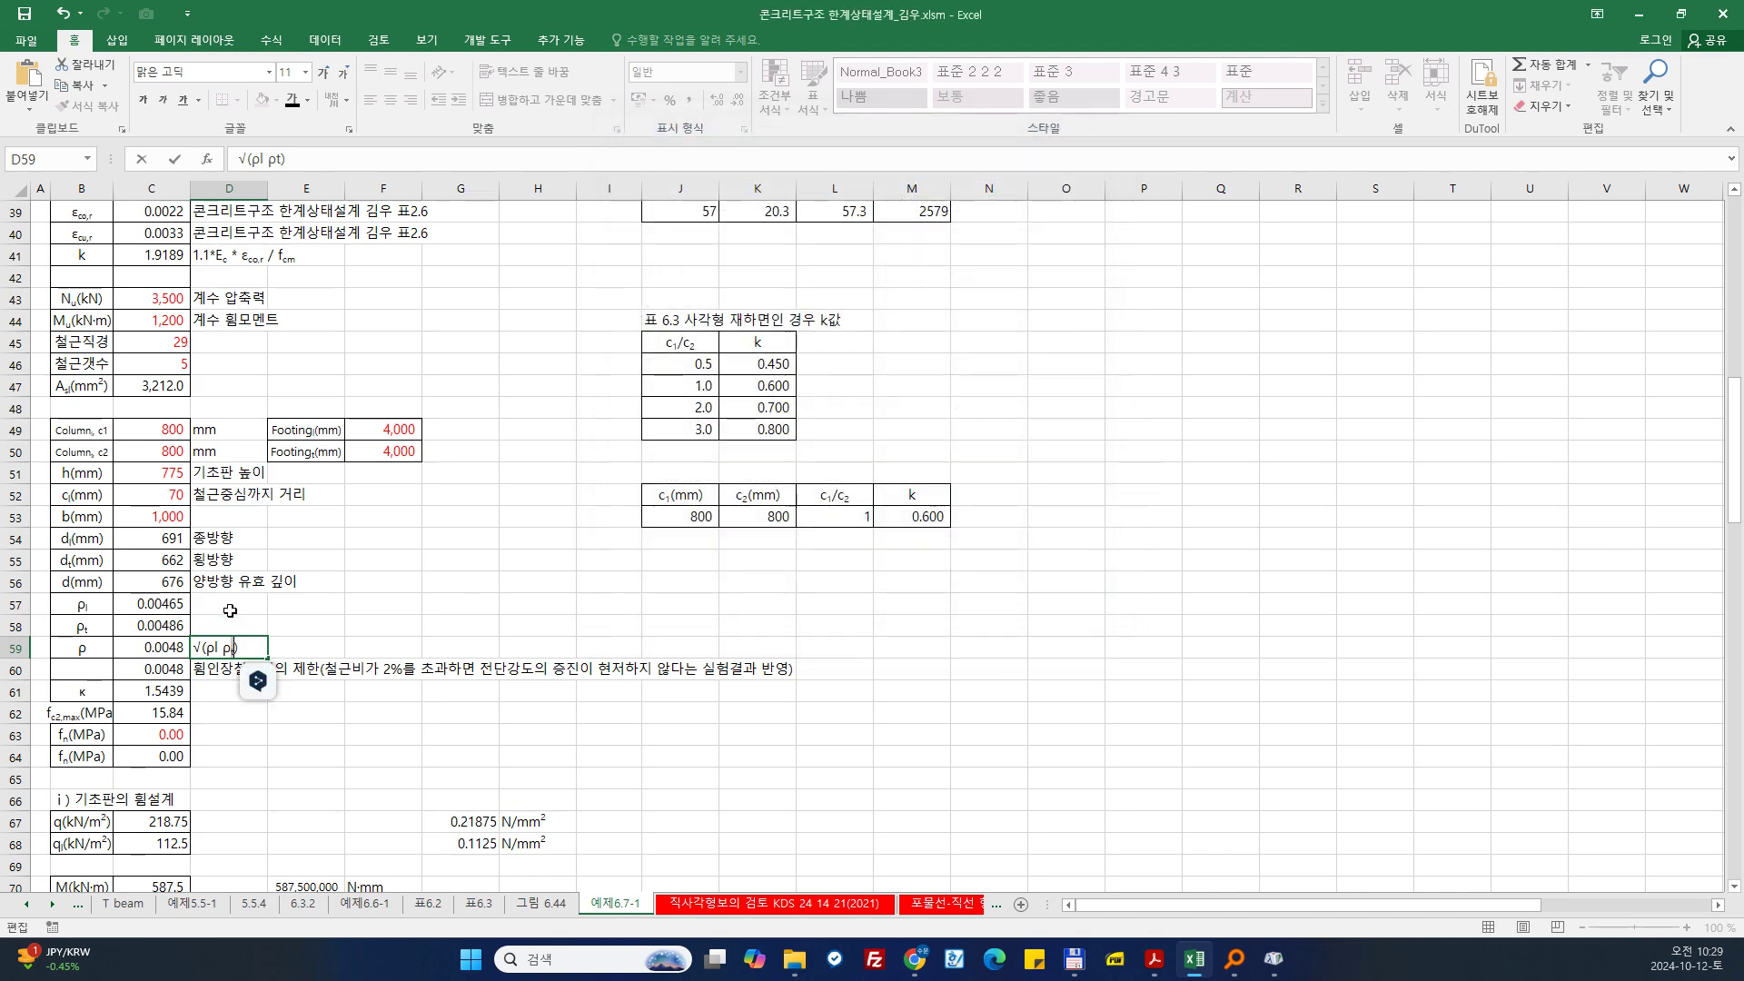
key("Left")
key("Left")
key("shift+Left")
key("ctrl+1")
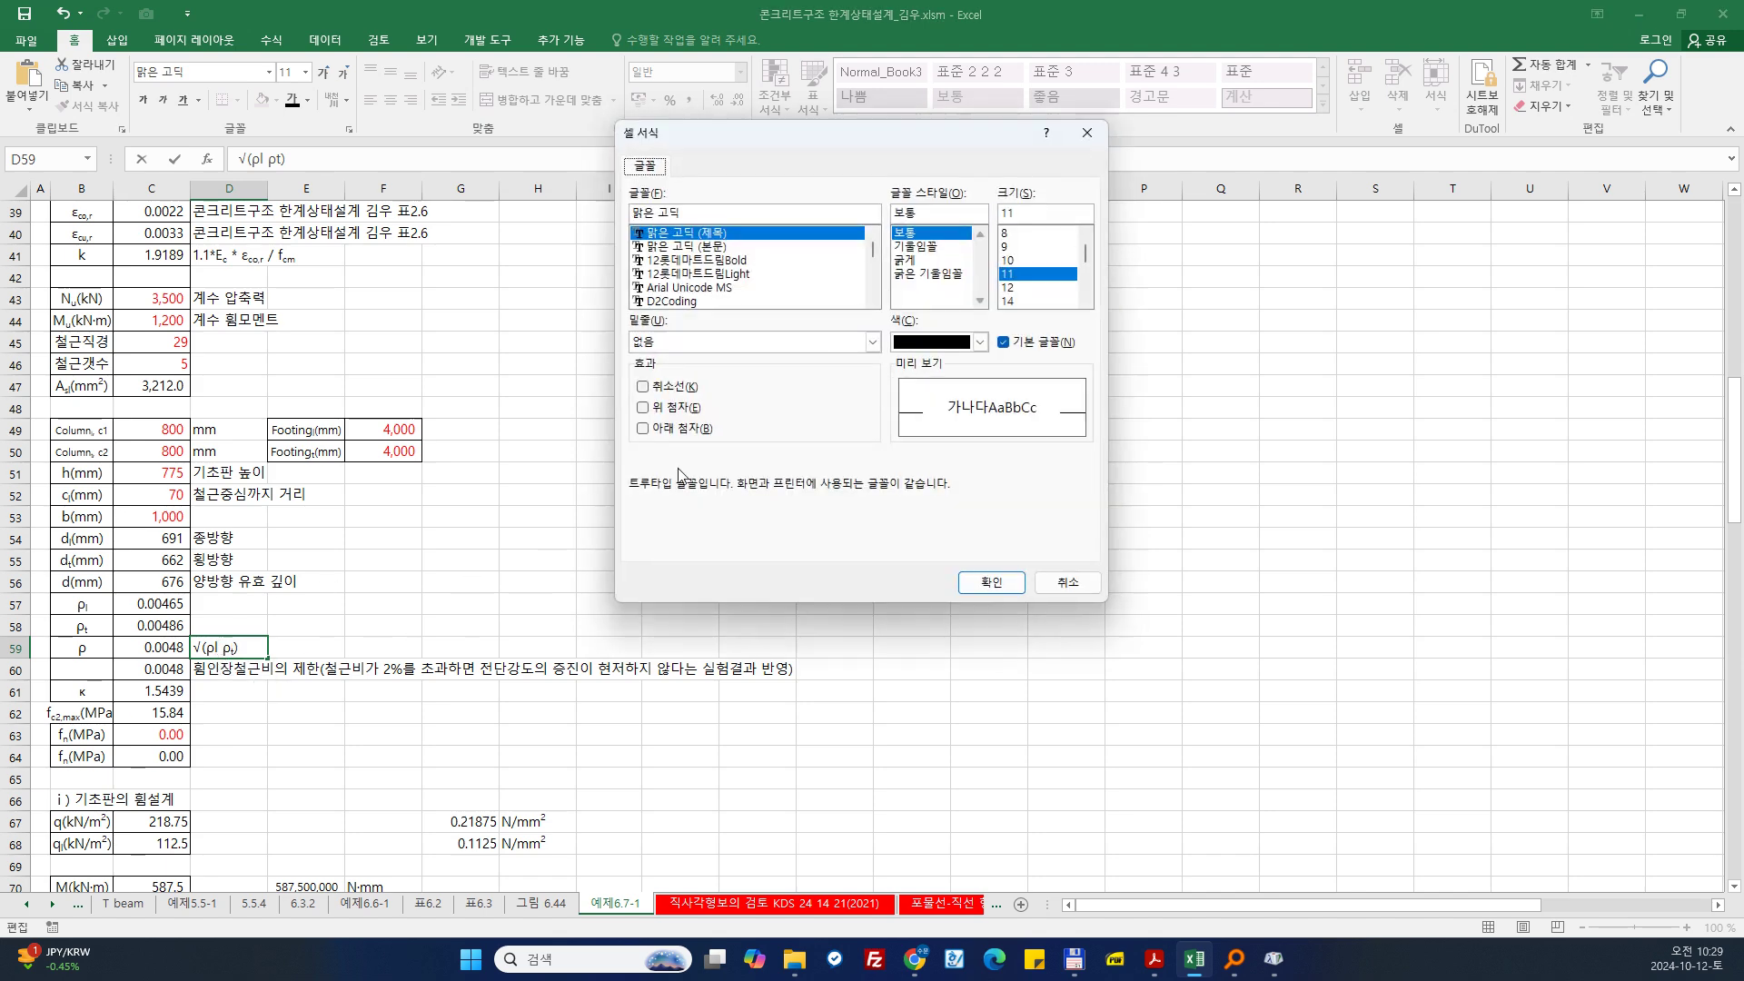
left_click(674, 428)
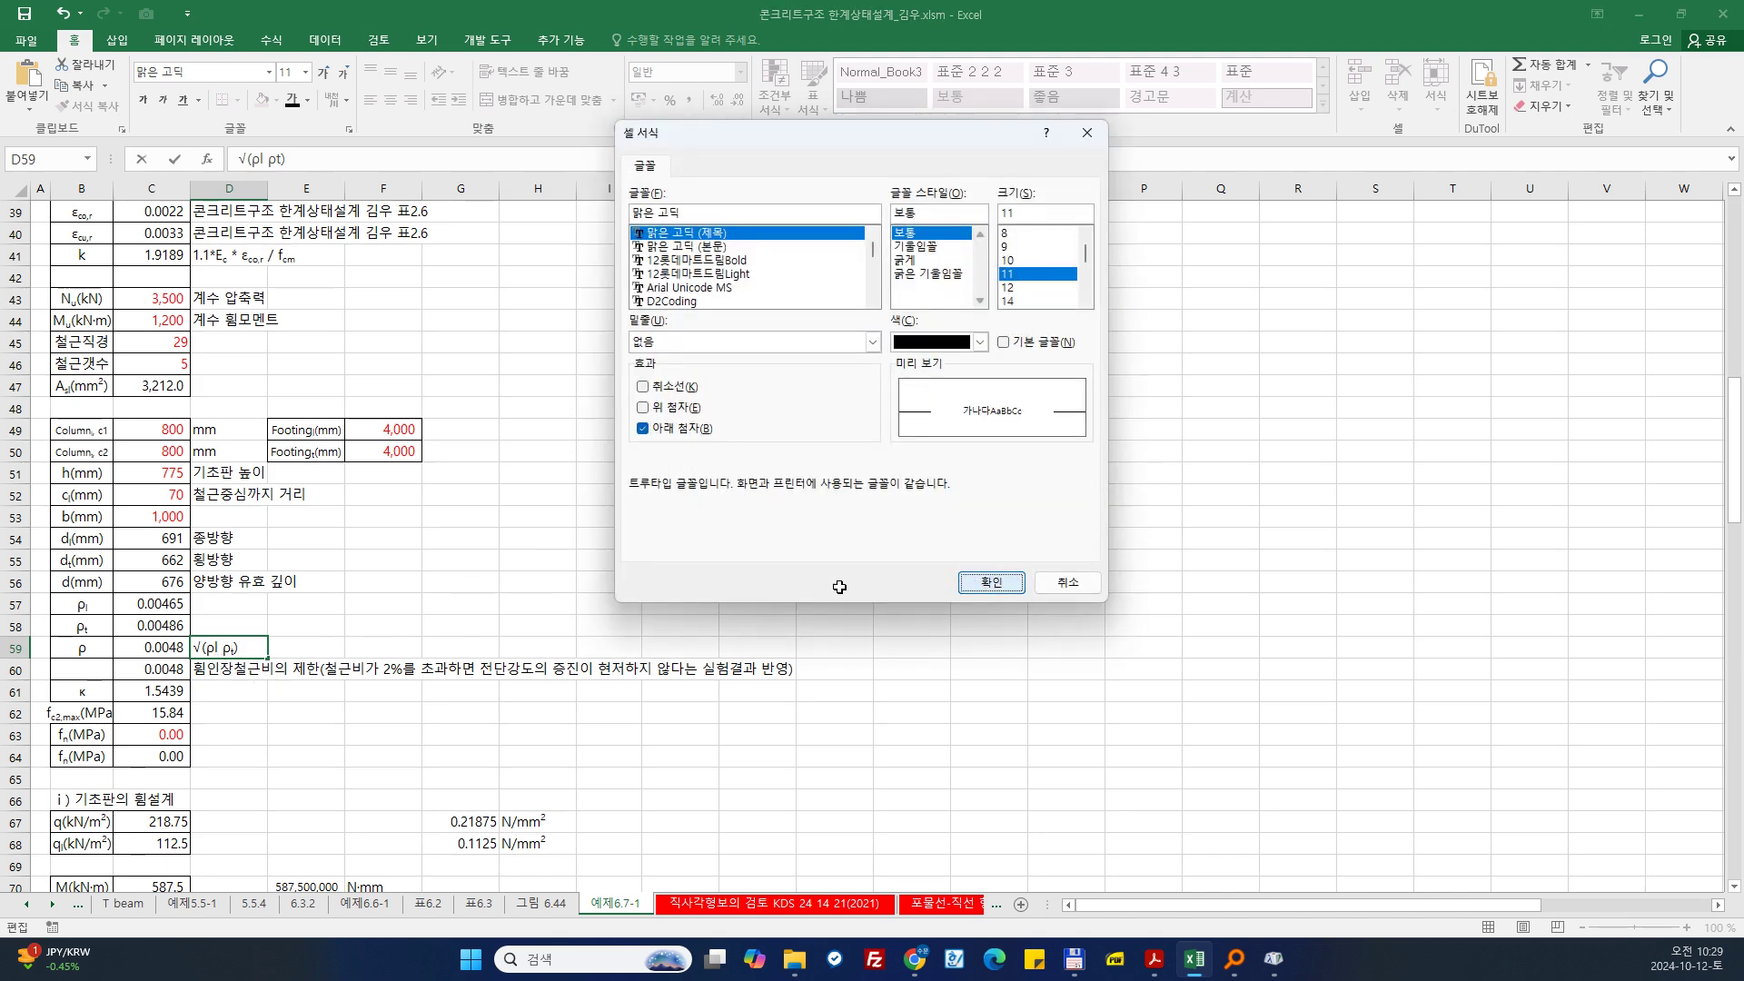
left_click(991, 583)
left_click(538, 625)
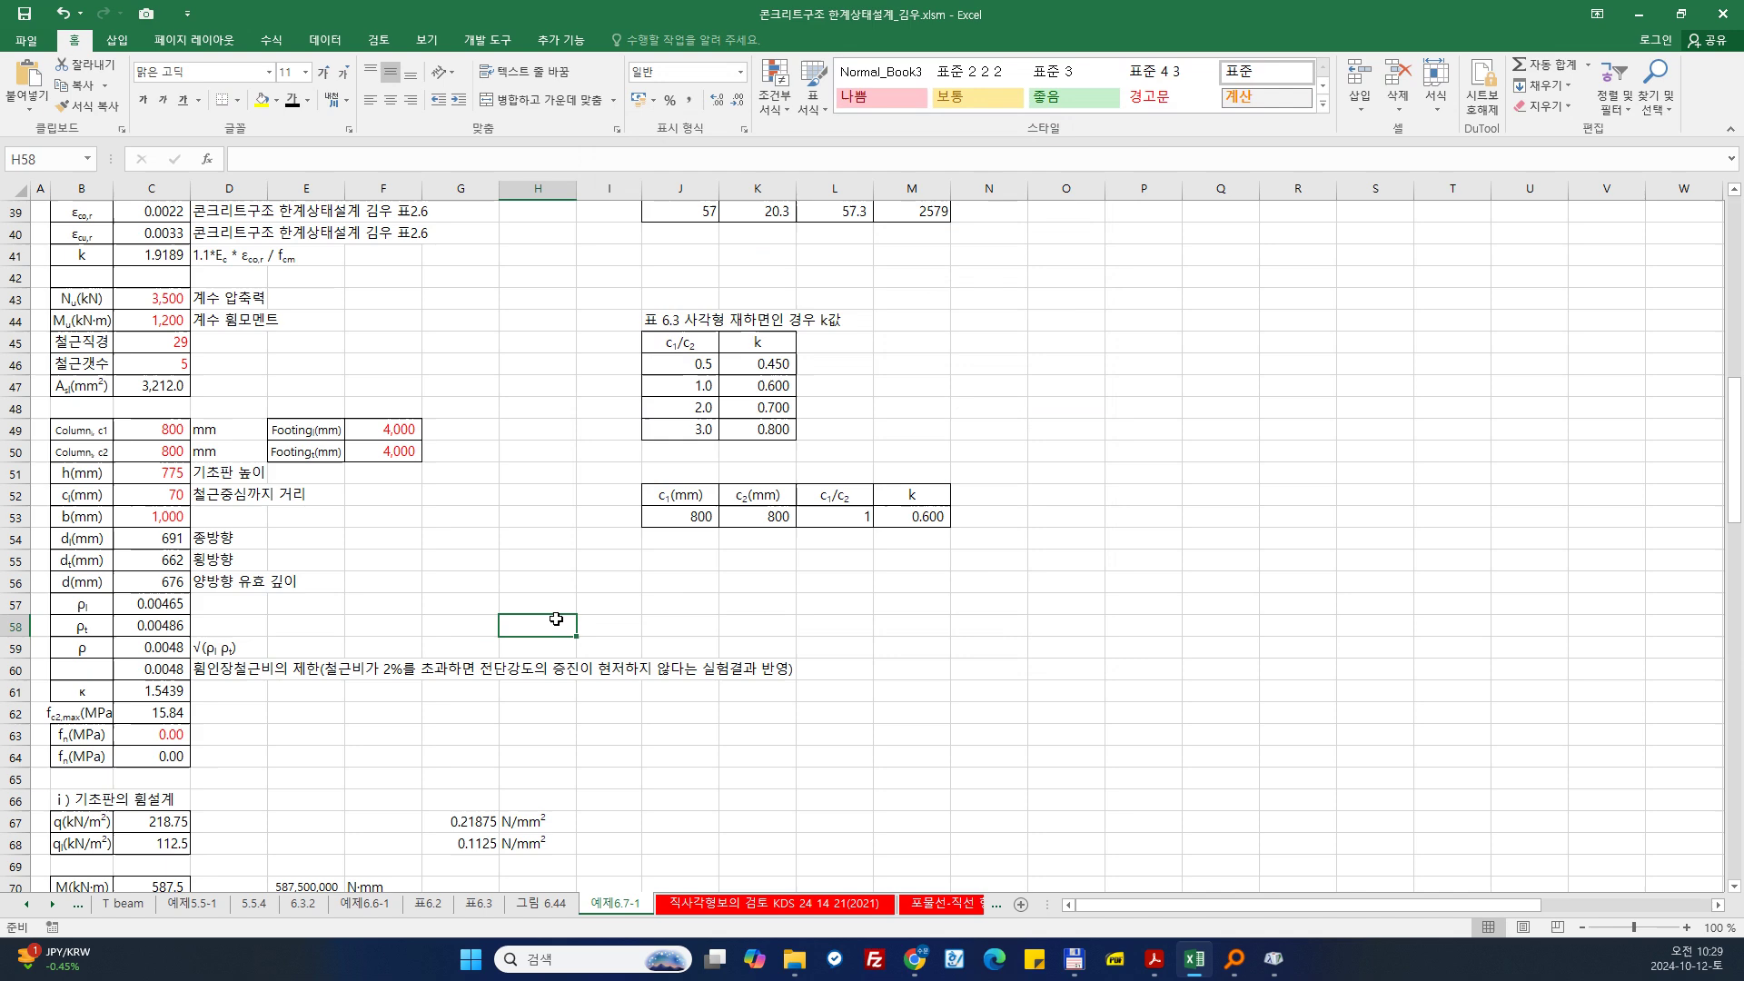
Step: Inspect the formulas for the 2% reinforcement ratio limit in C60 and the κ factor in C61
left_click(161, 668)
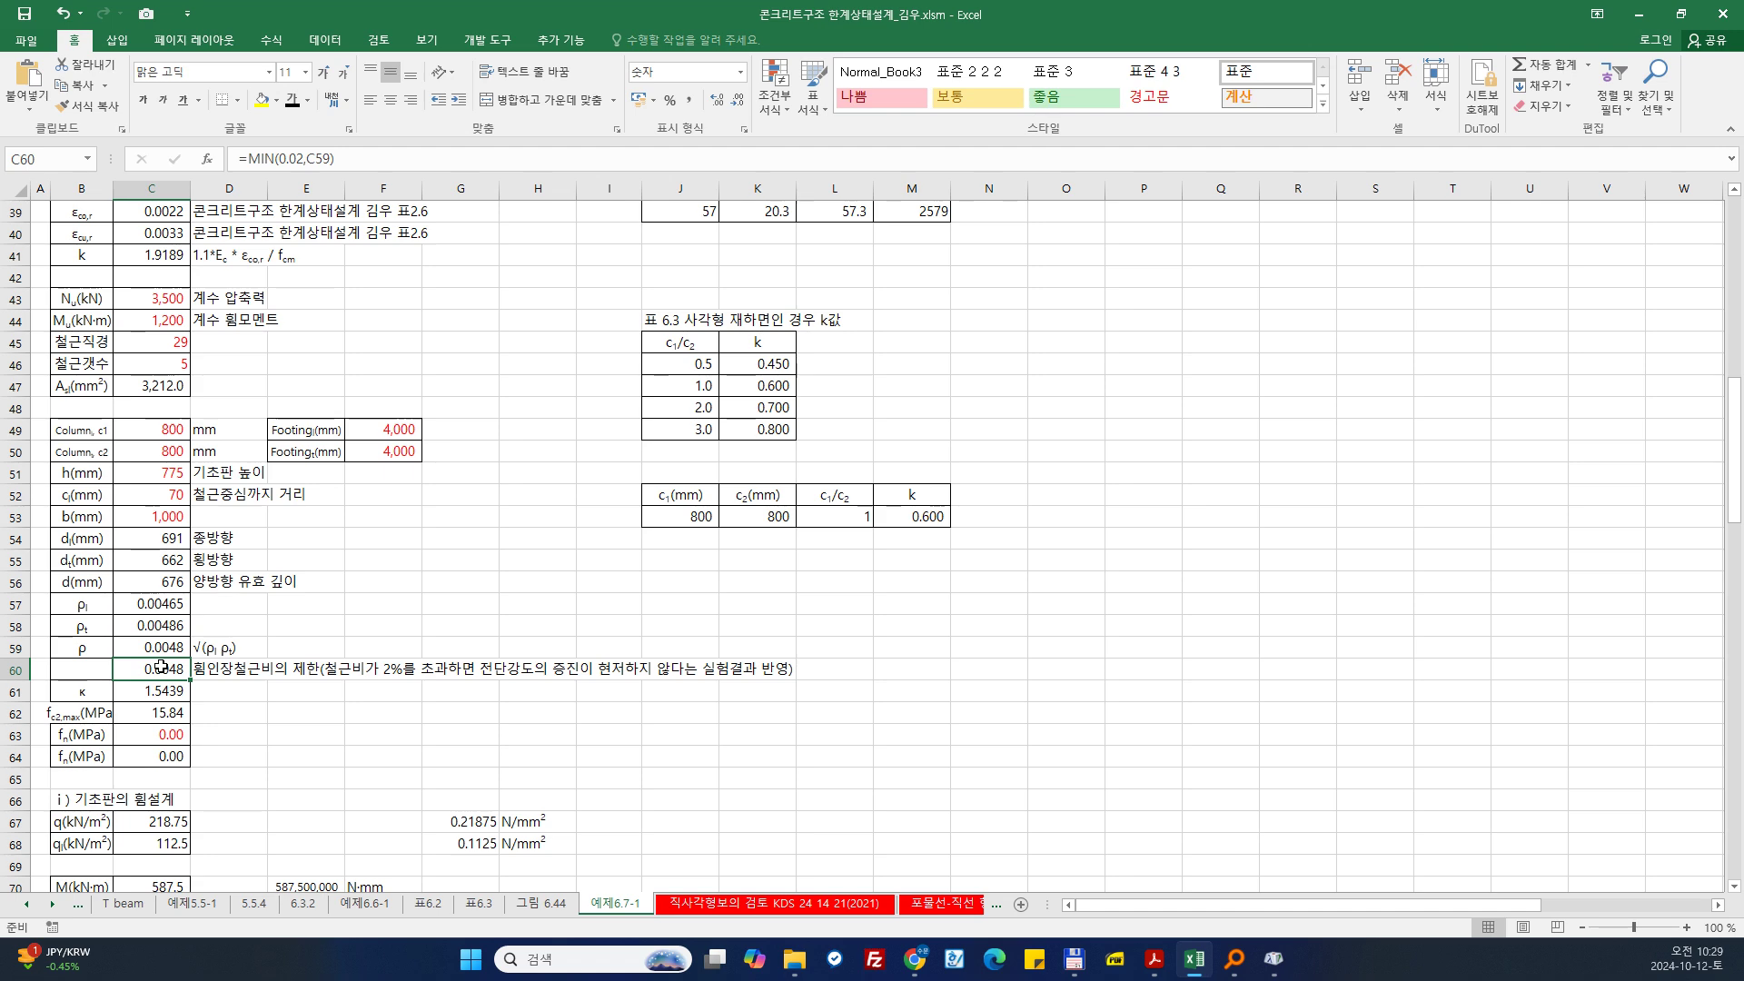
left_click(174, 694)
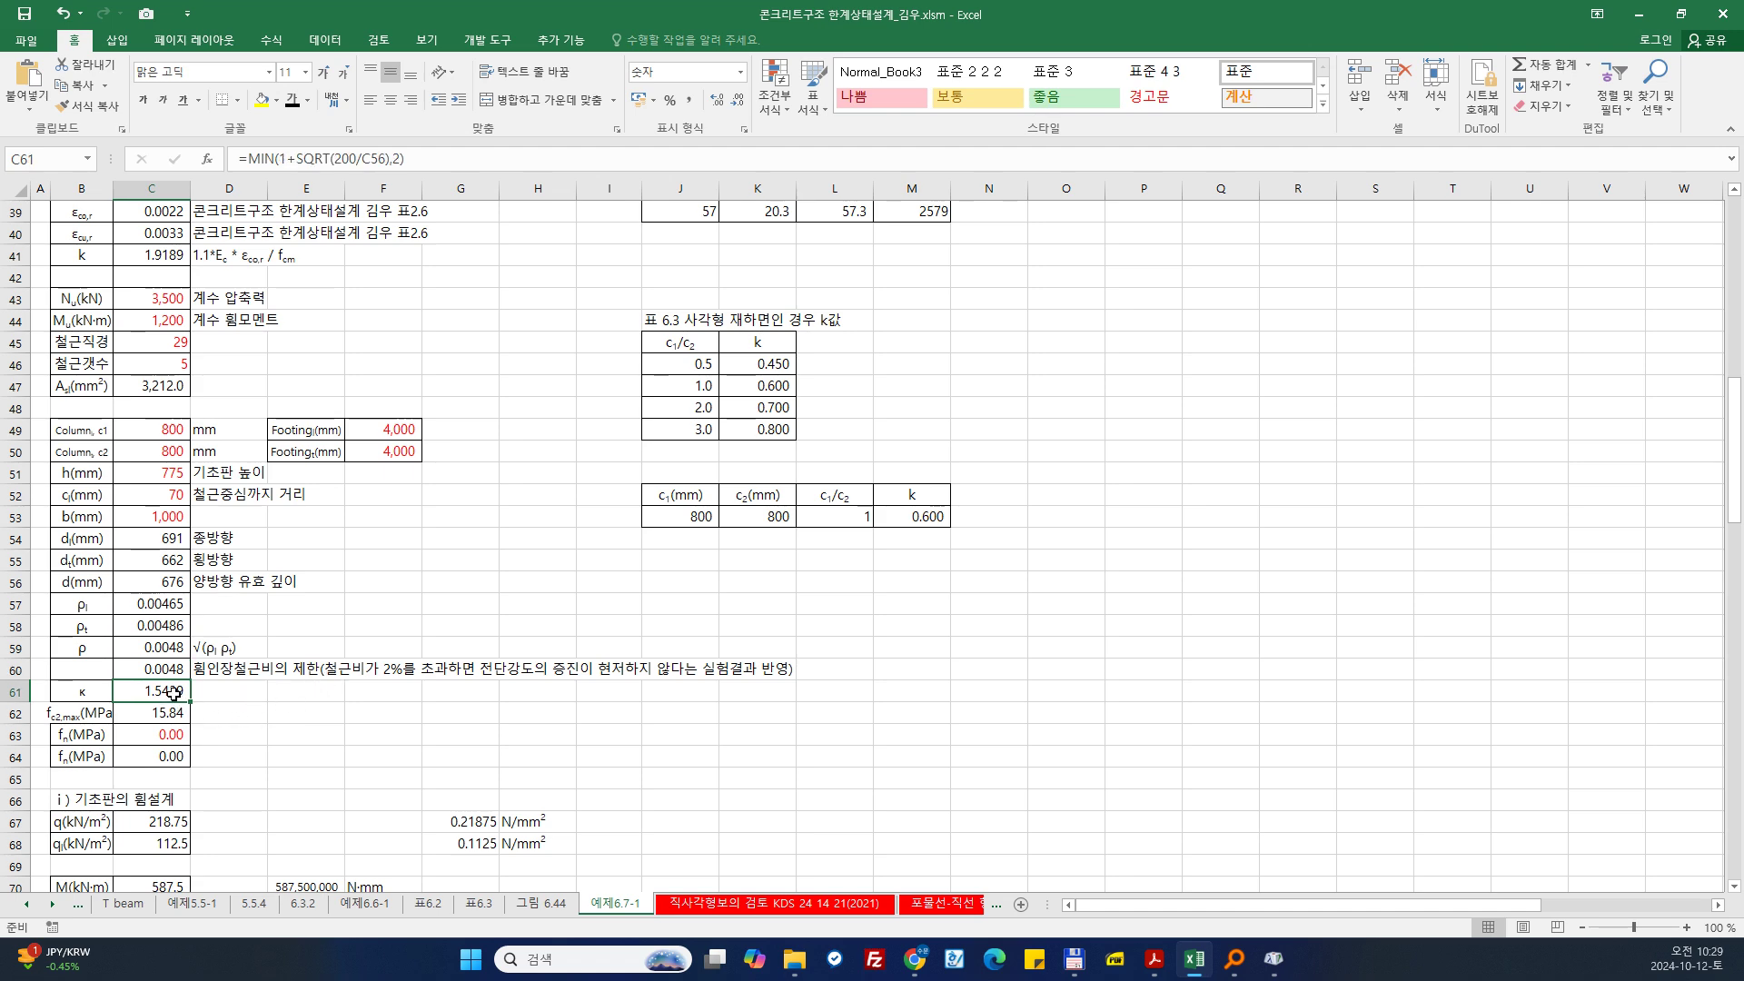
double_click(173, 693)
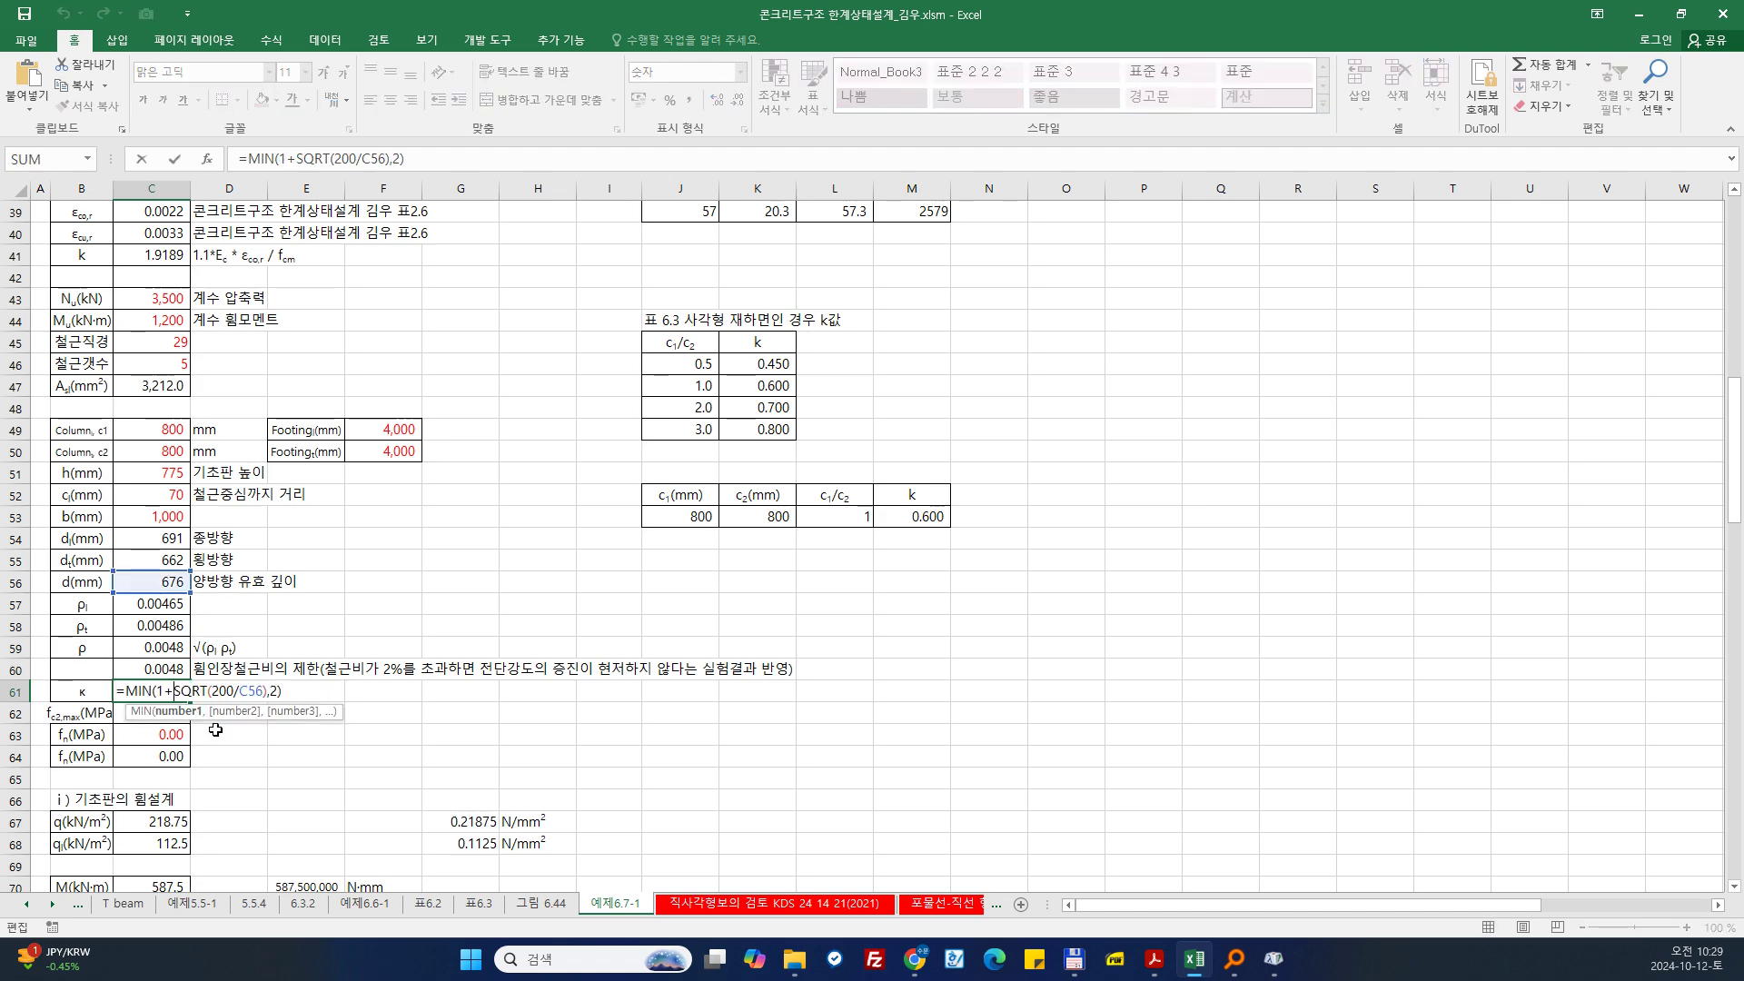
scroll(215, 729, "up", 6)
scroll(215, 729, "up", 3)
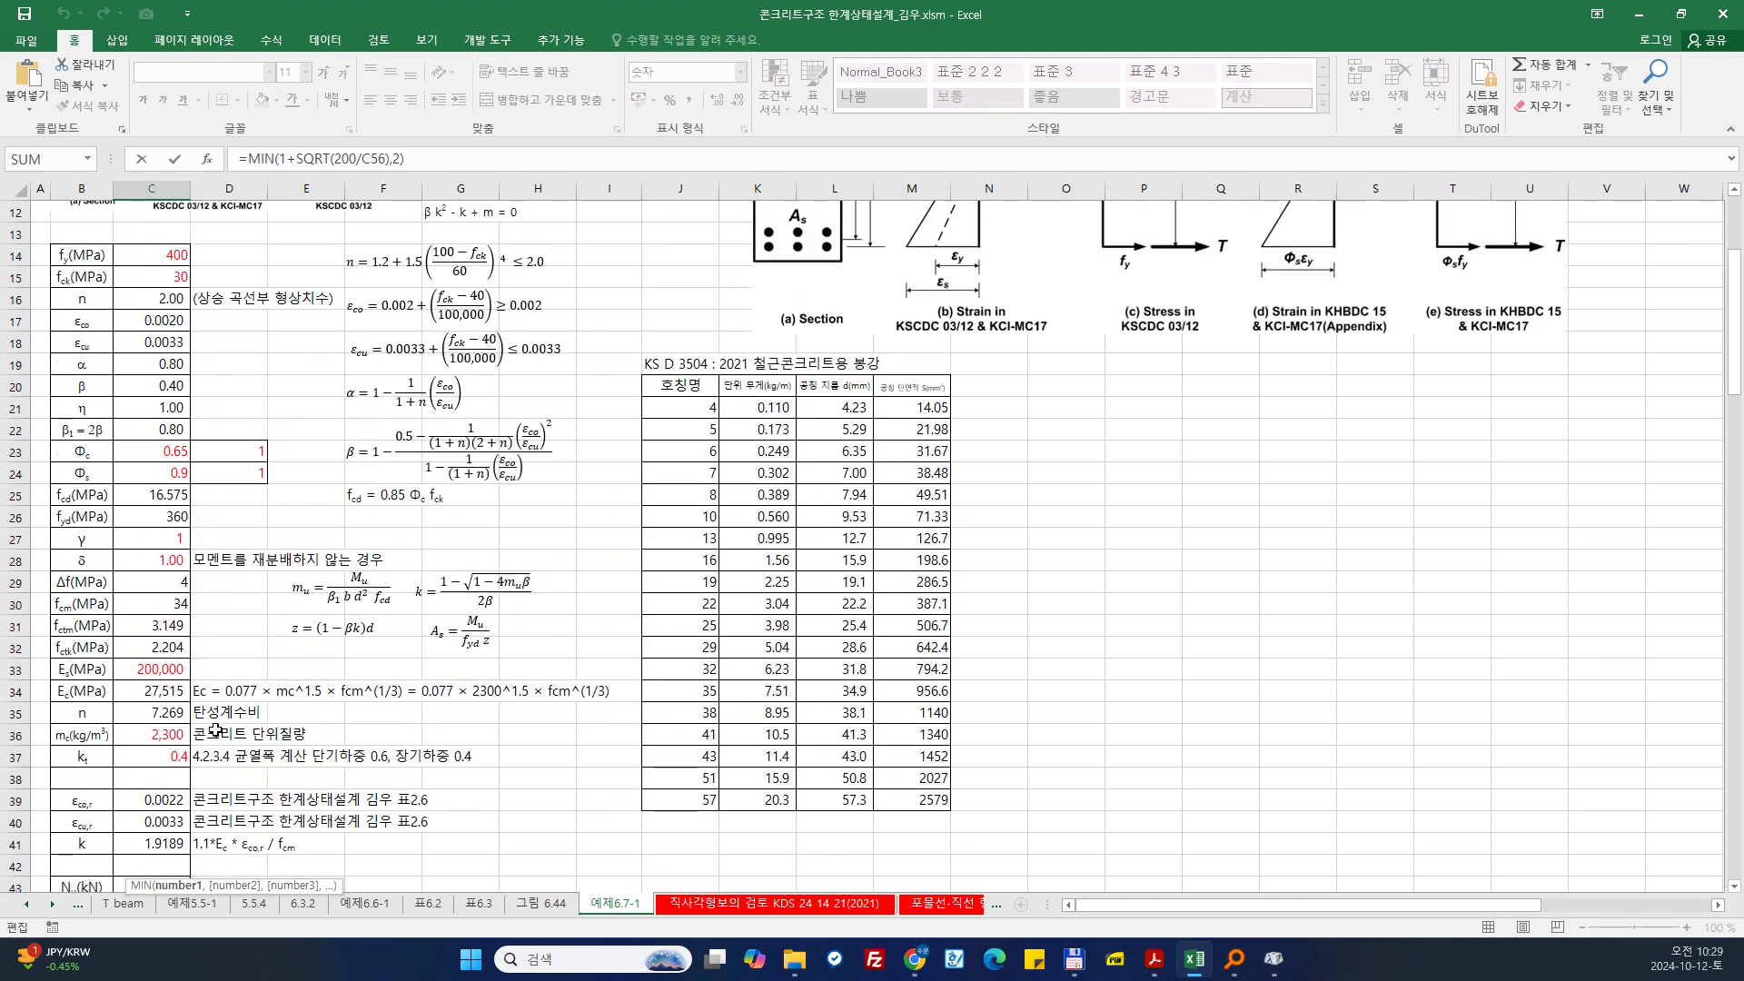
scroll(218, 733, "down", 8)
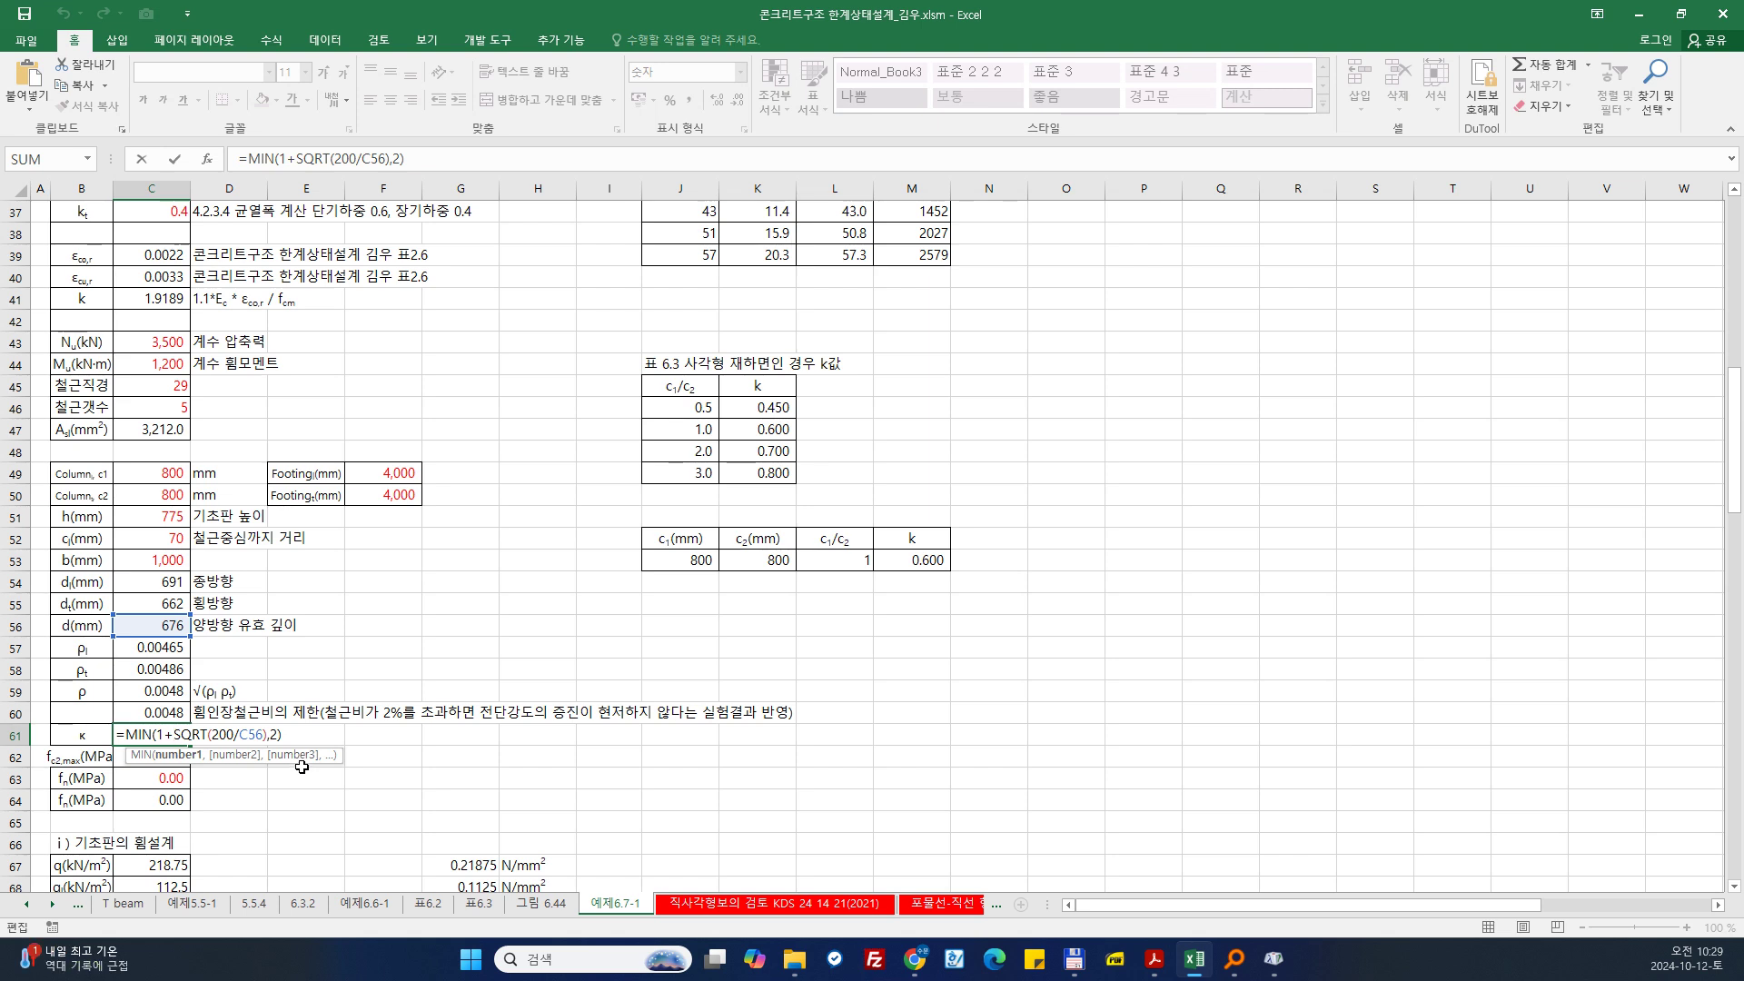
key("Return")
Step: Inspect the maximum stress fc2,max and the two axial stress cells in C62:C64
scroll(273, 754, "down", 1)
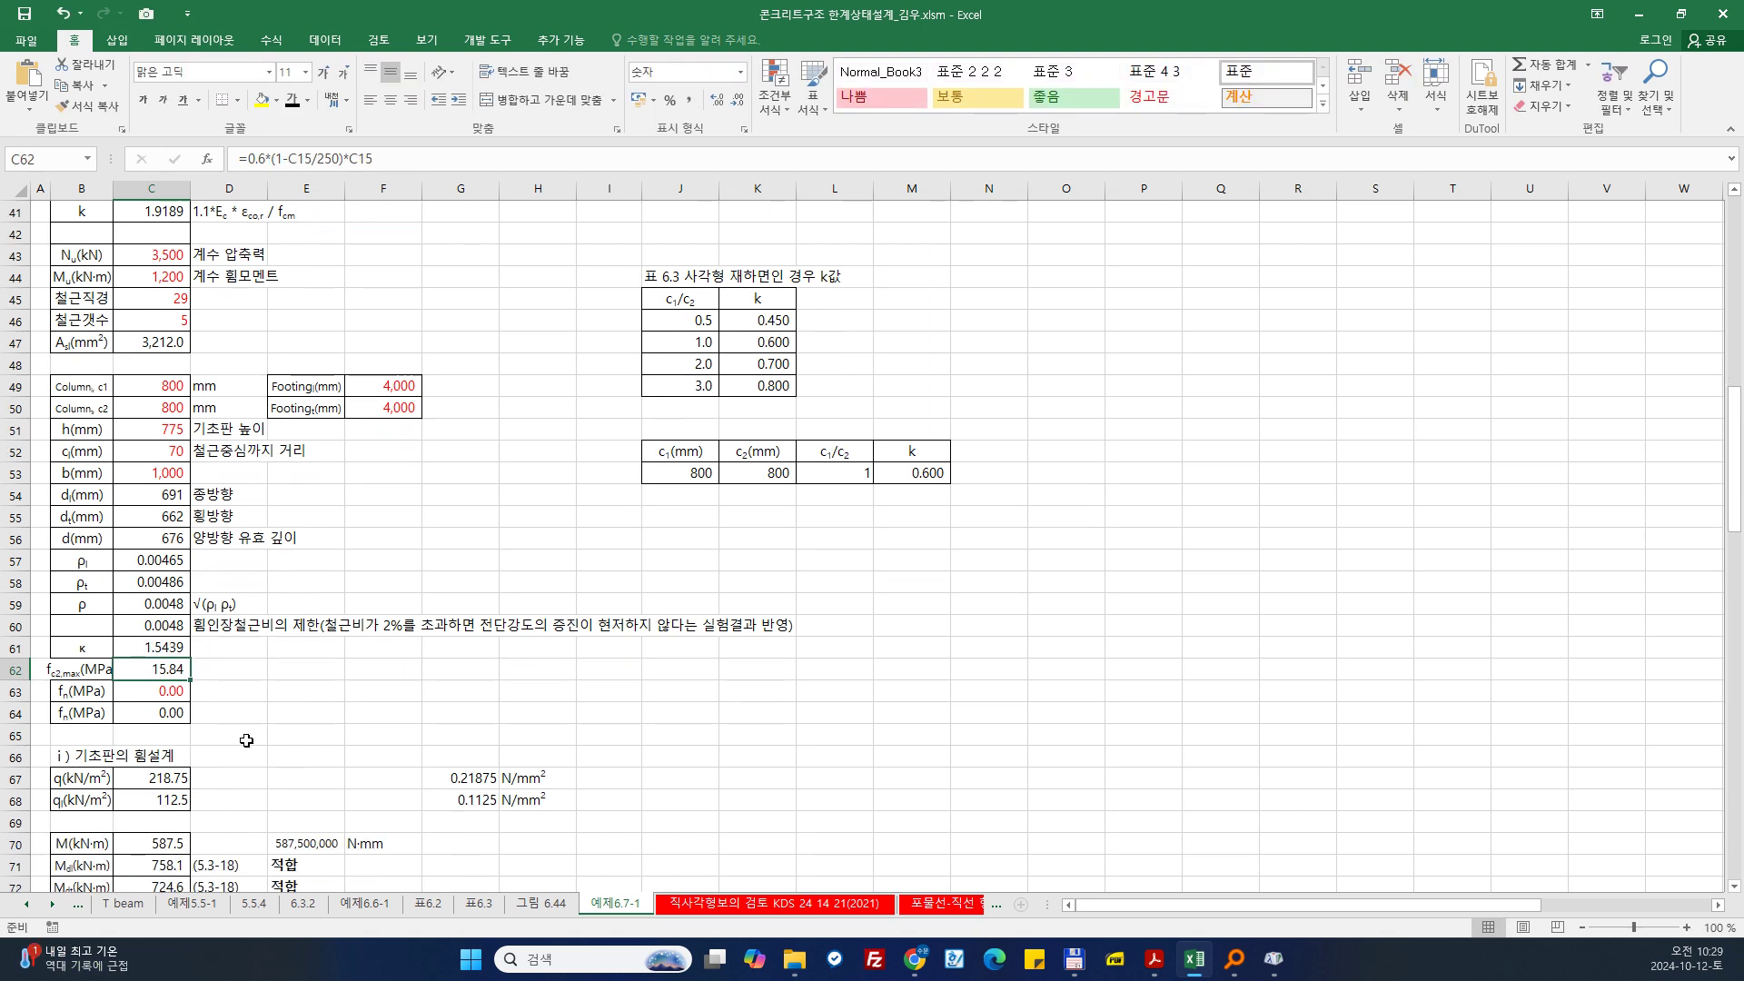
scroll(246, 741, "down", 1)
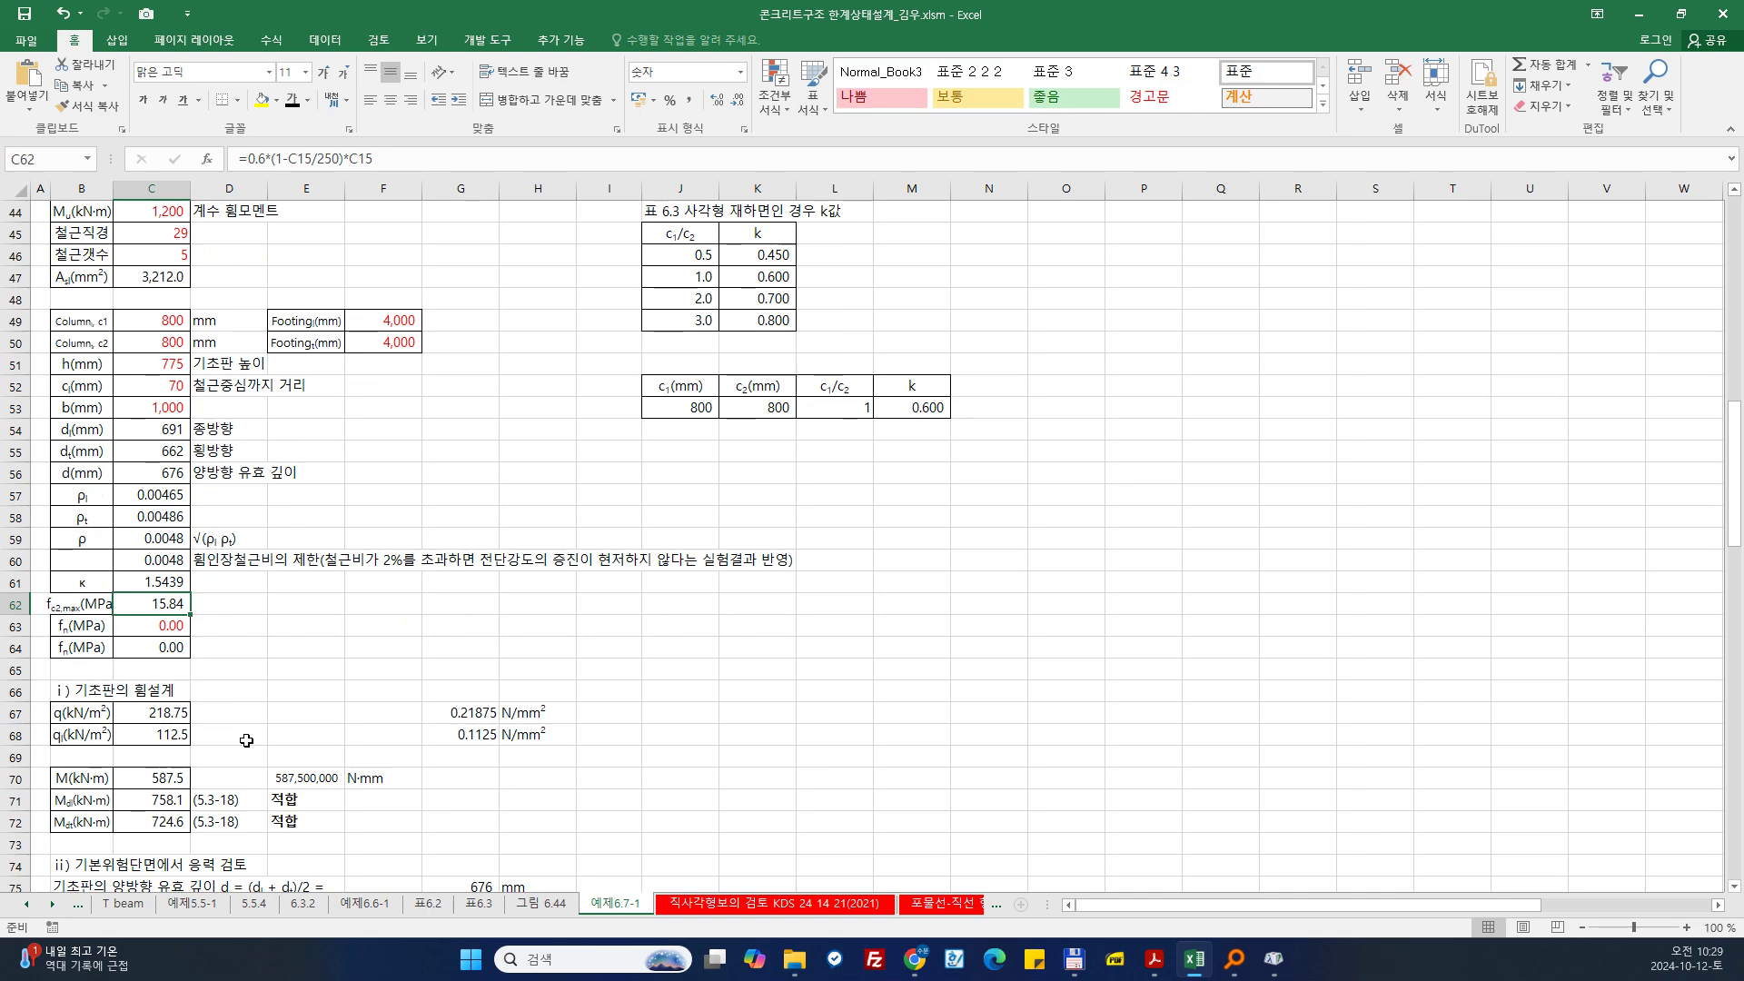
left_click(158, 646)
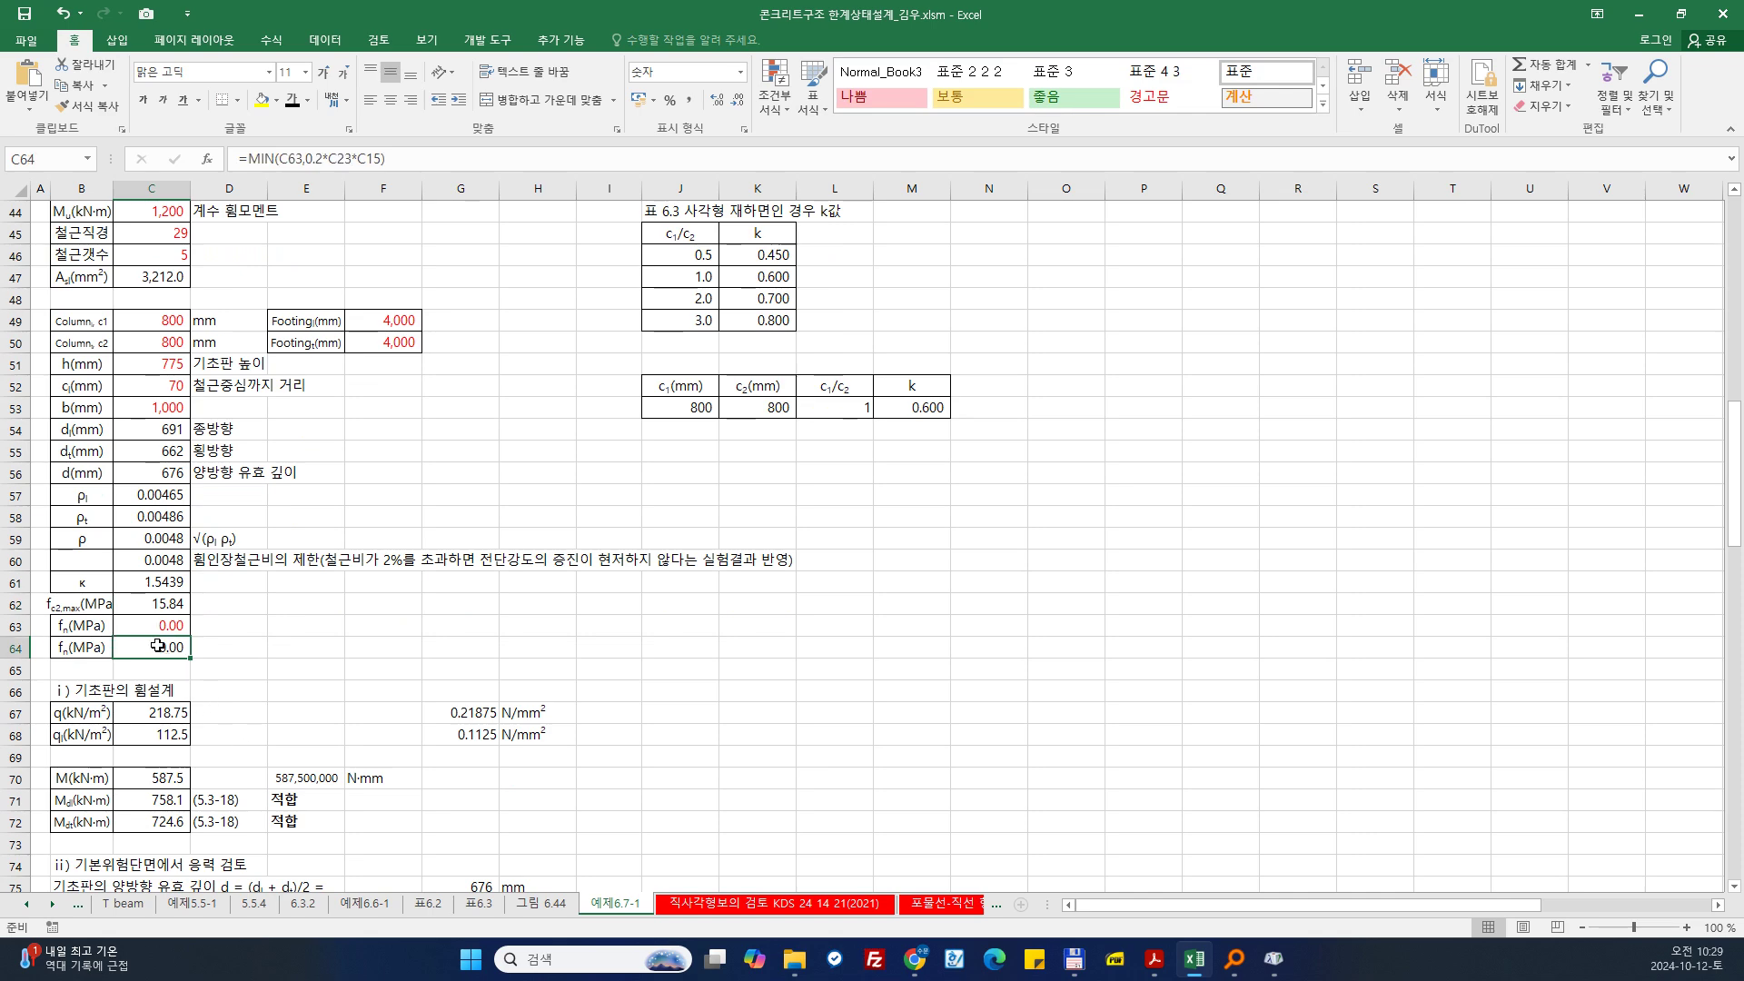
left_click(158, 626)
scroll(172, 636, "down", 1)
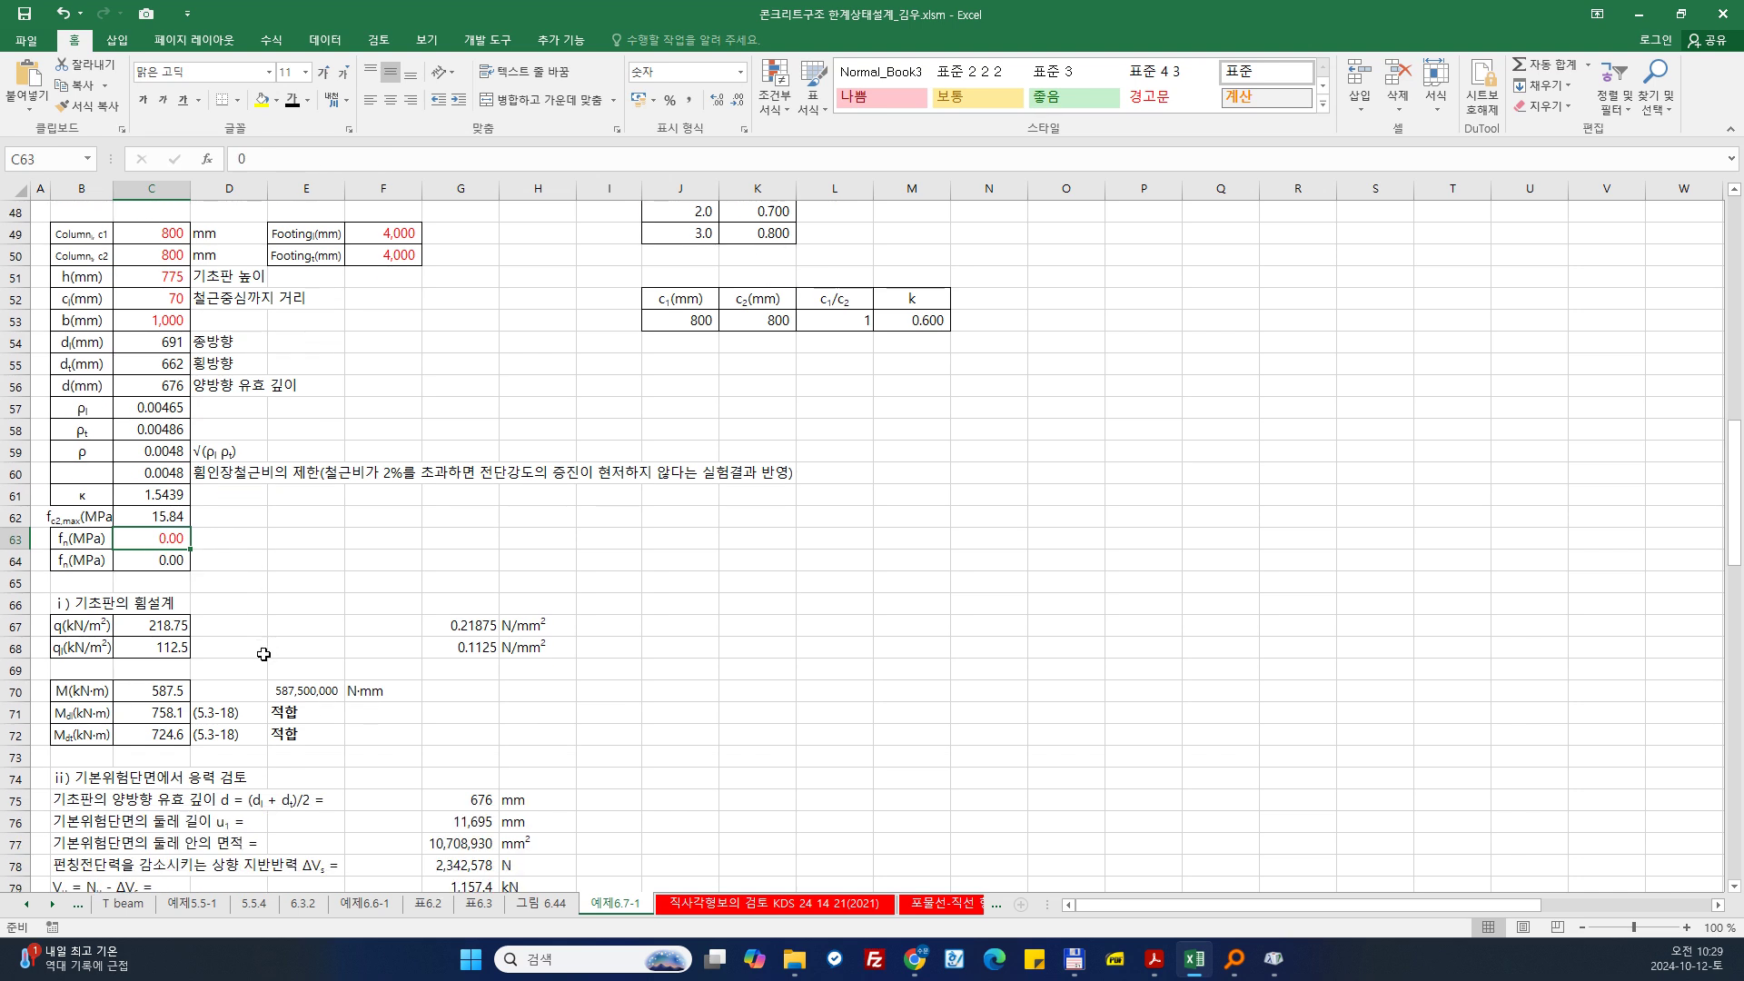
Step: Inspect the soil pressure formulas in G67:G68 and their conversions to kN/m² in C67:C68
left_click(450, 623)
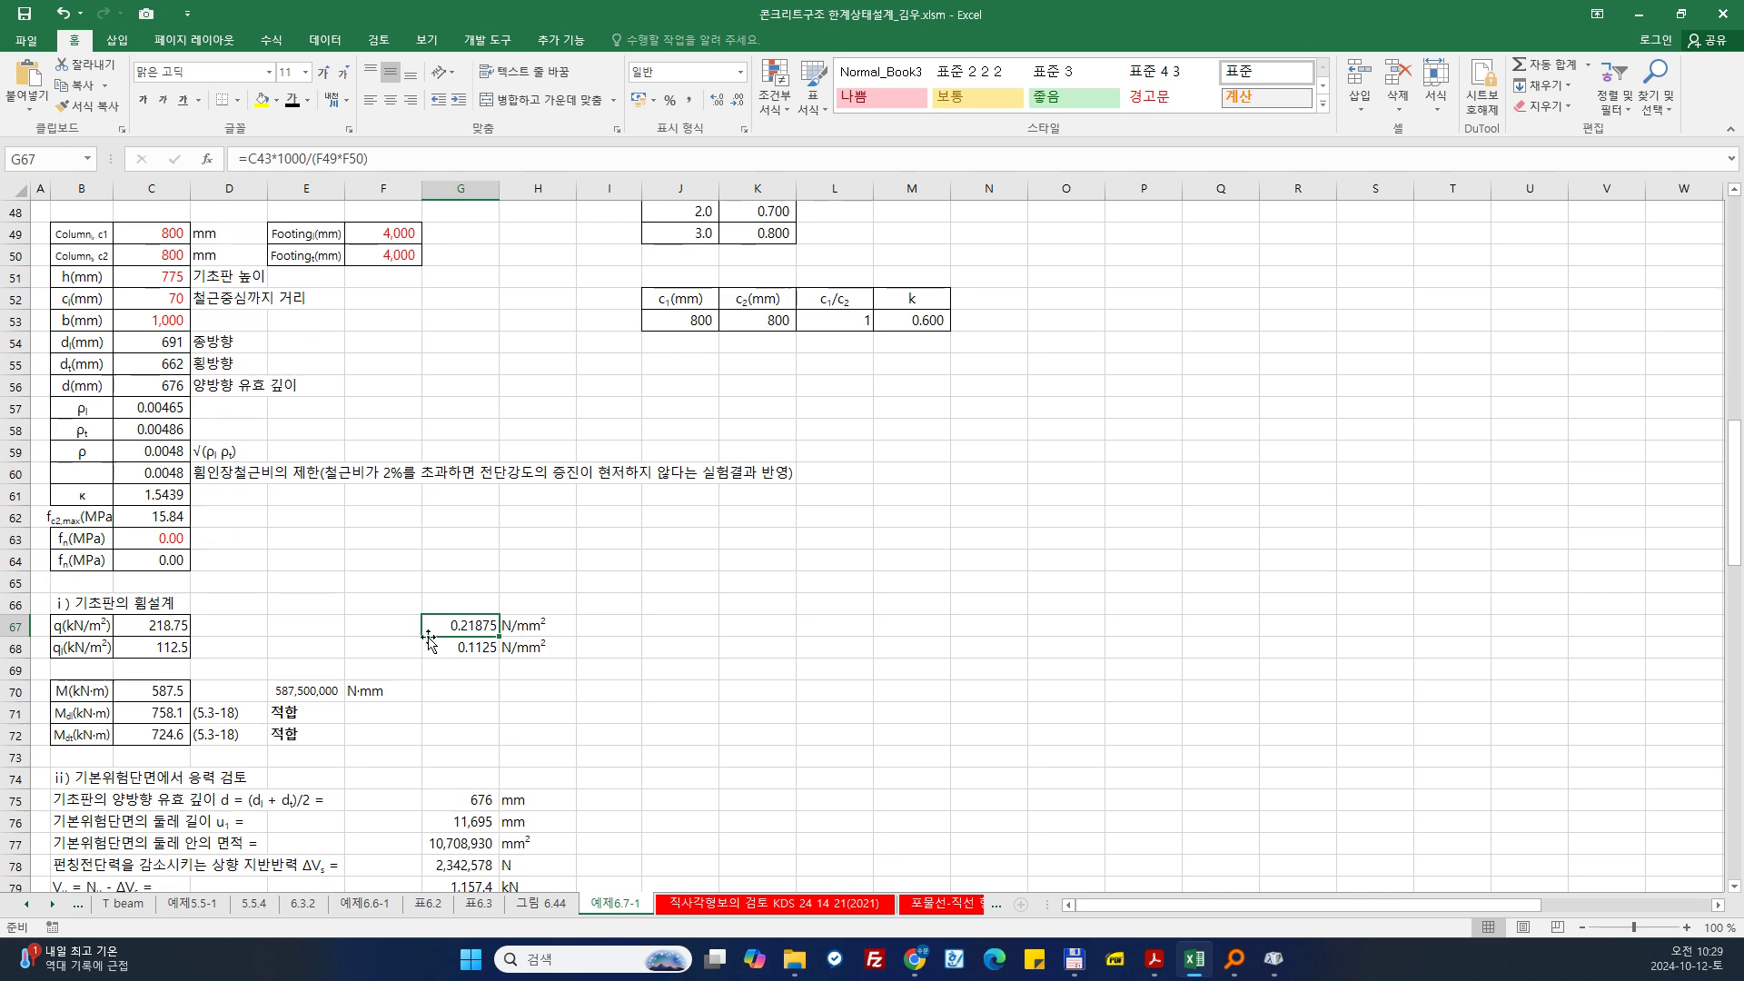
double_click(455, 625)
scroll(468, 645, "up", 2)
scroll(472, 661, "down", 1)
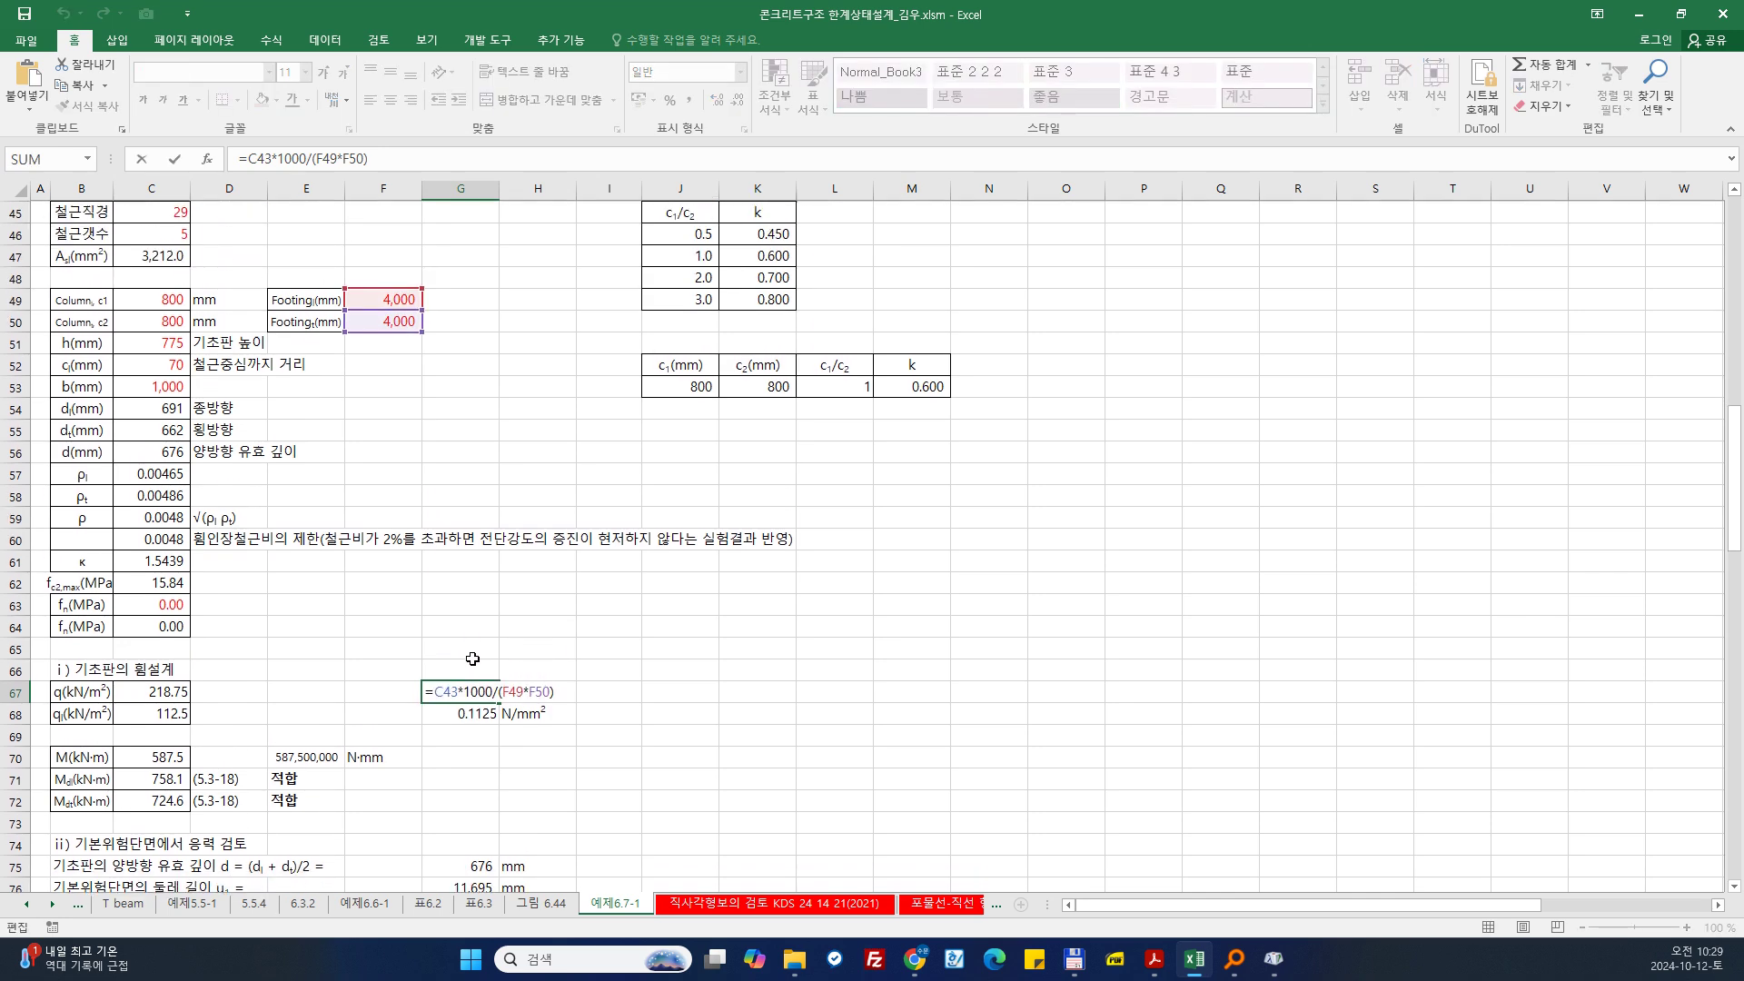
key("Return")
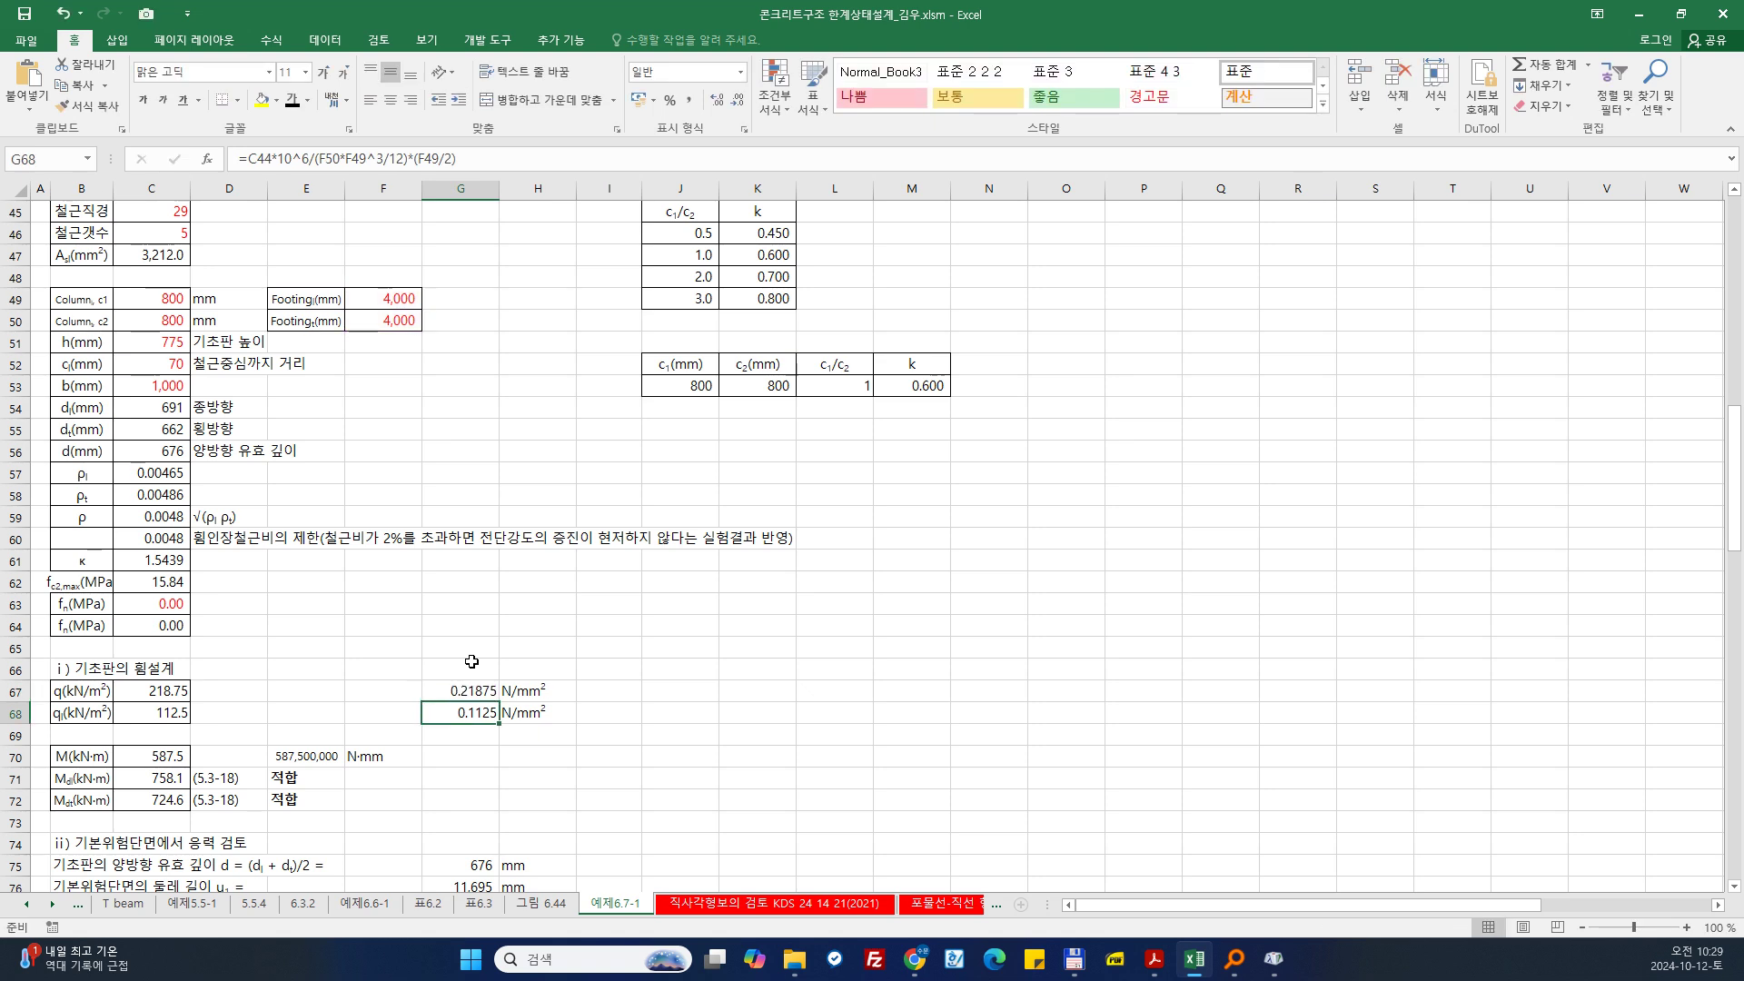
double_click(464, 715)
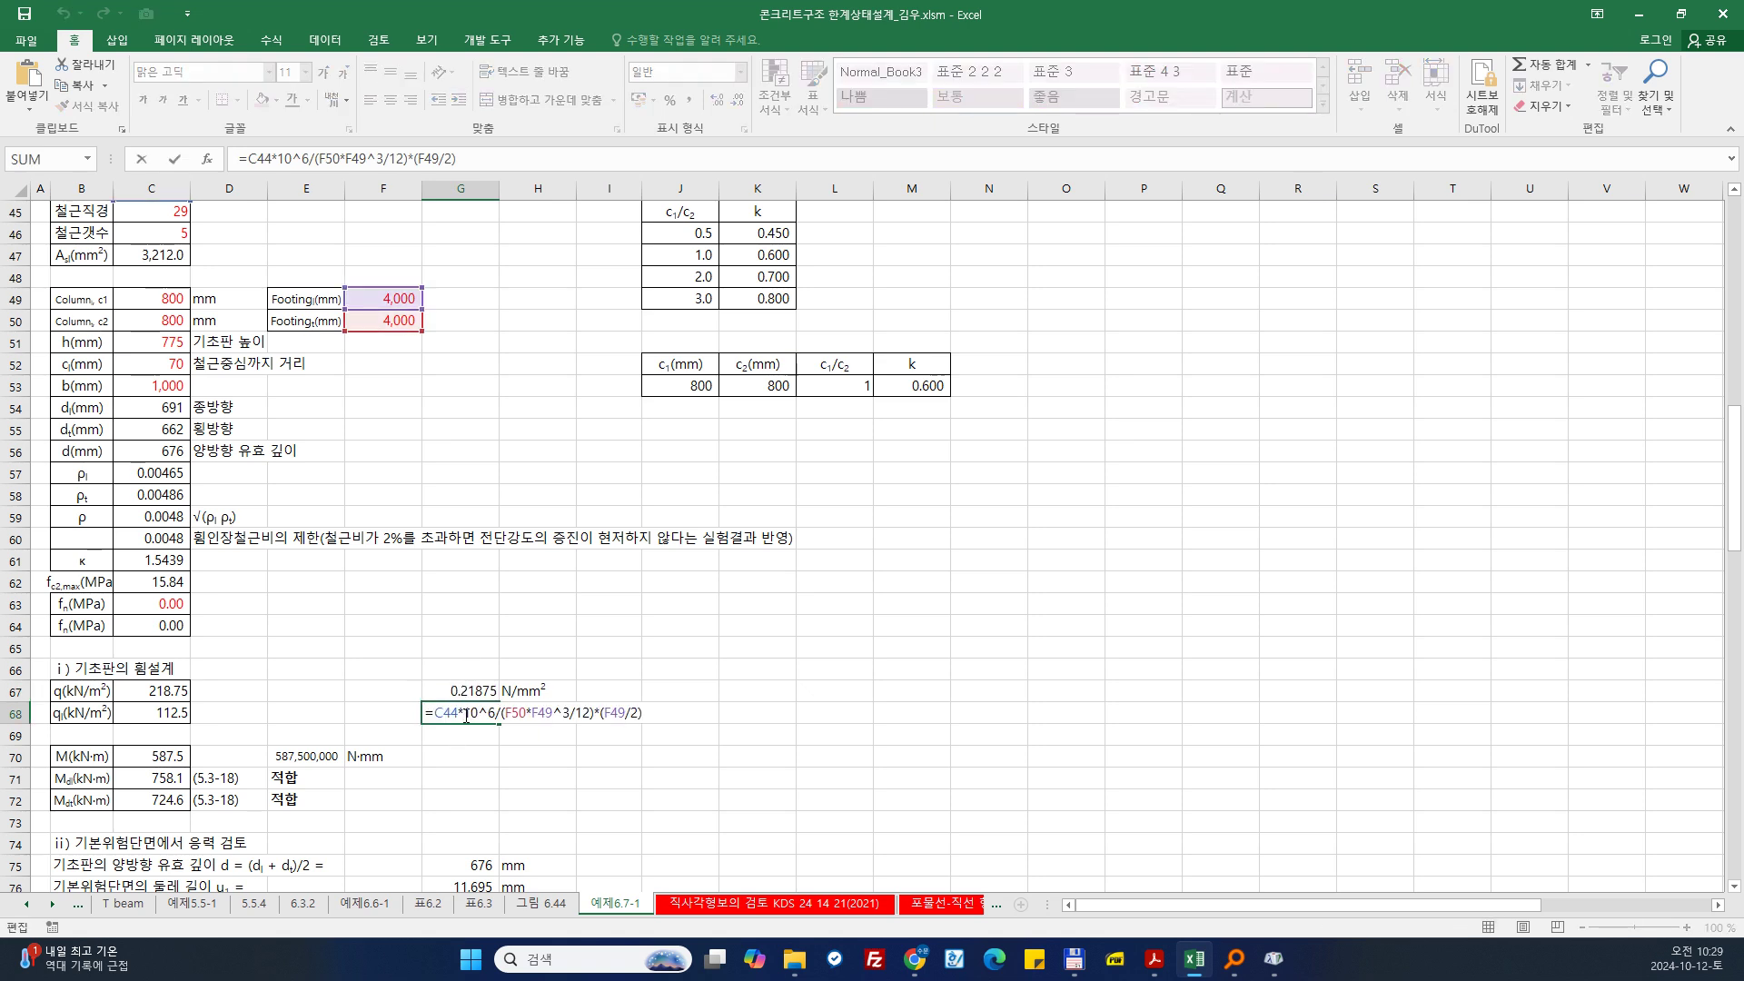
key("Return")
left_click(170, 691)
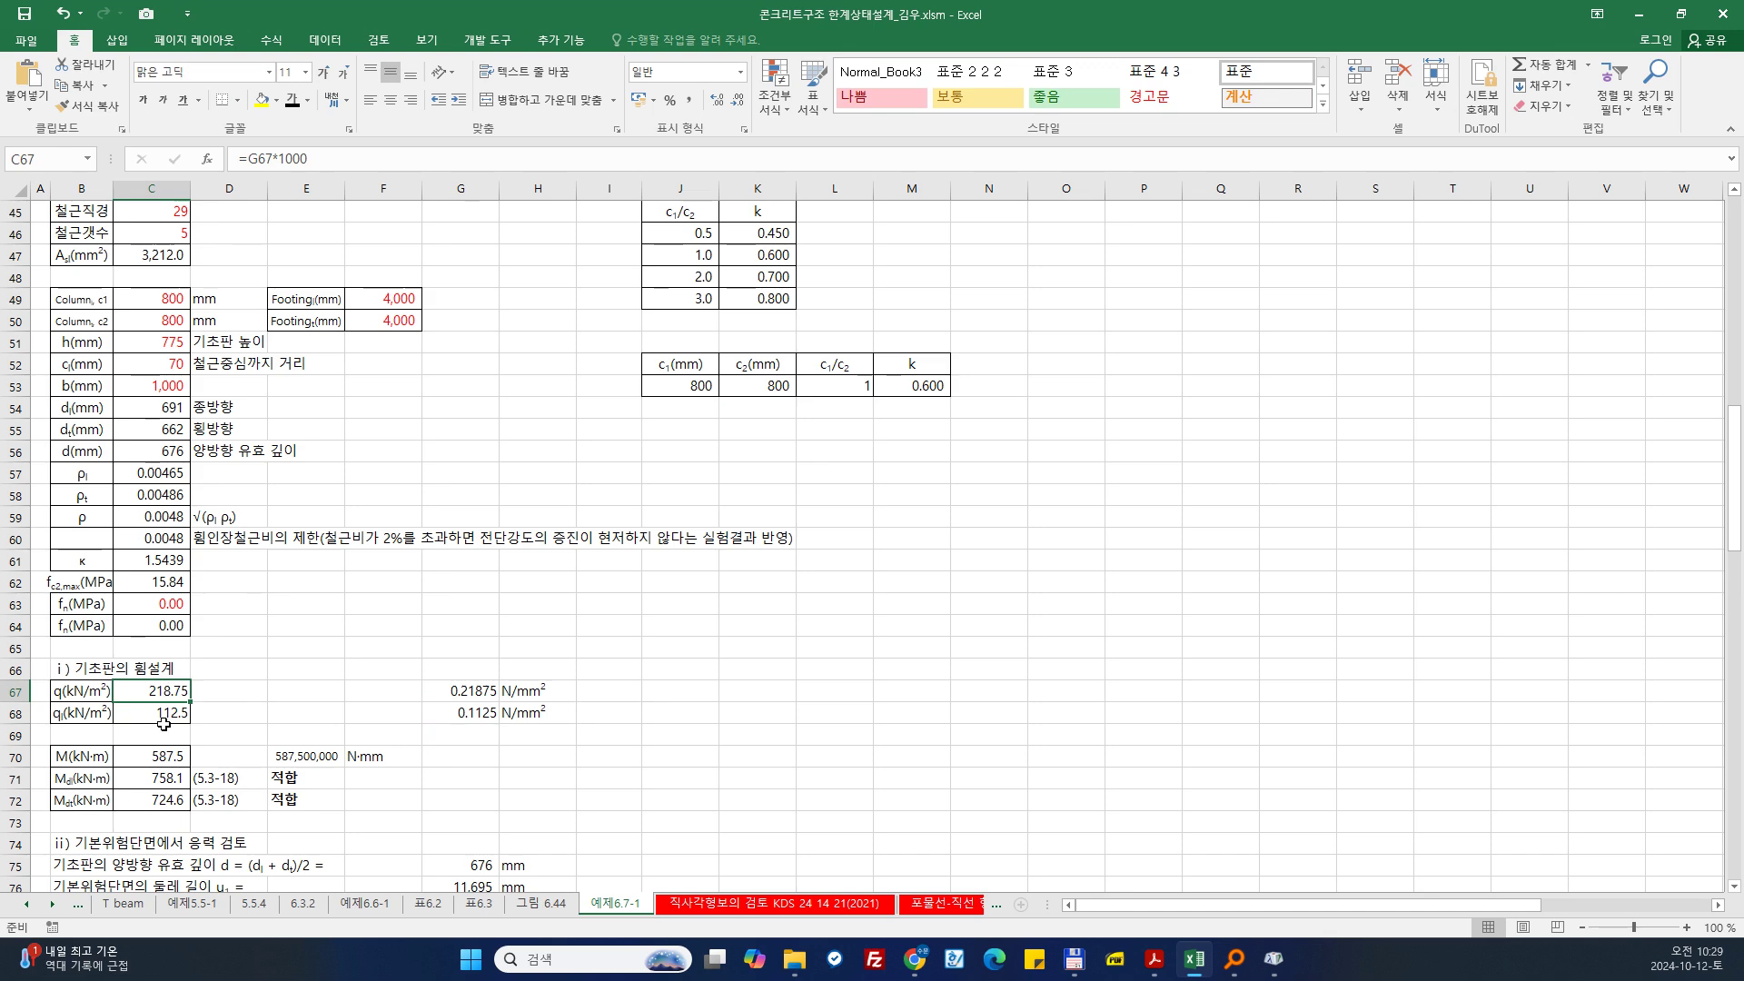
left_click(165, 718)
Step: Inspect the footing bending moment formula in E70 and highlight its row 70
scroll(191, 723, "down", 1)
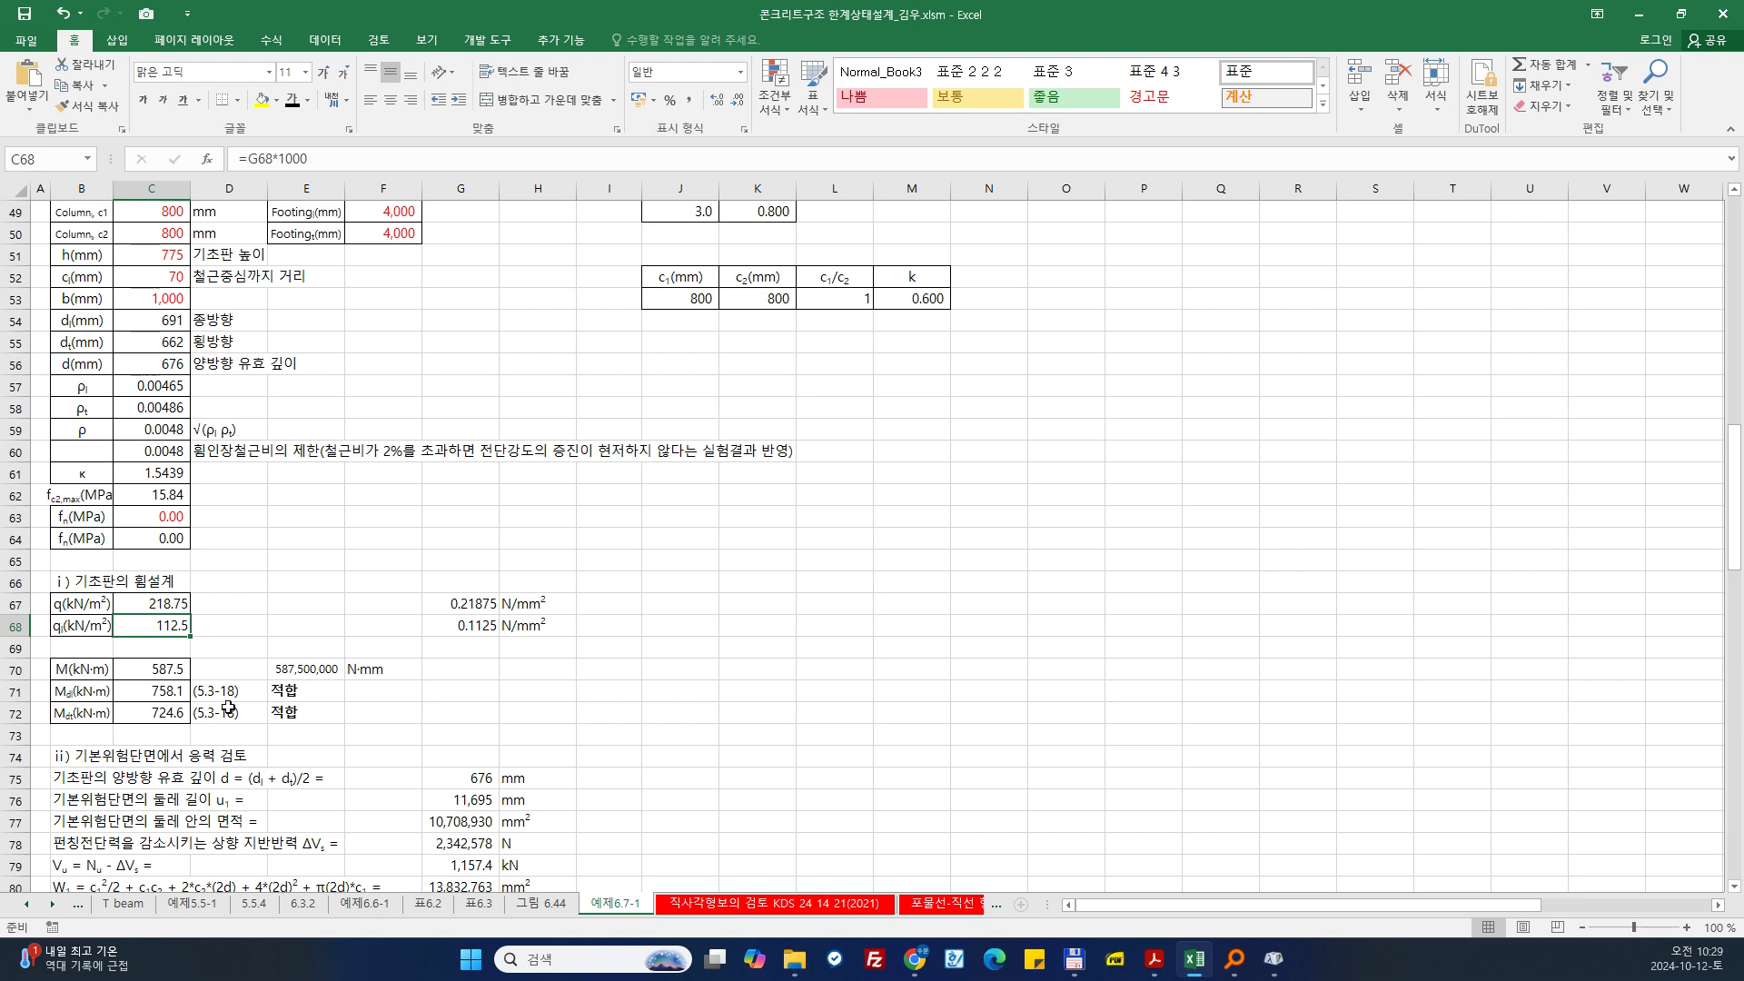
left_click(305, 671)
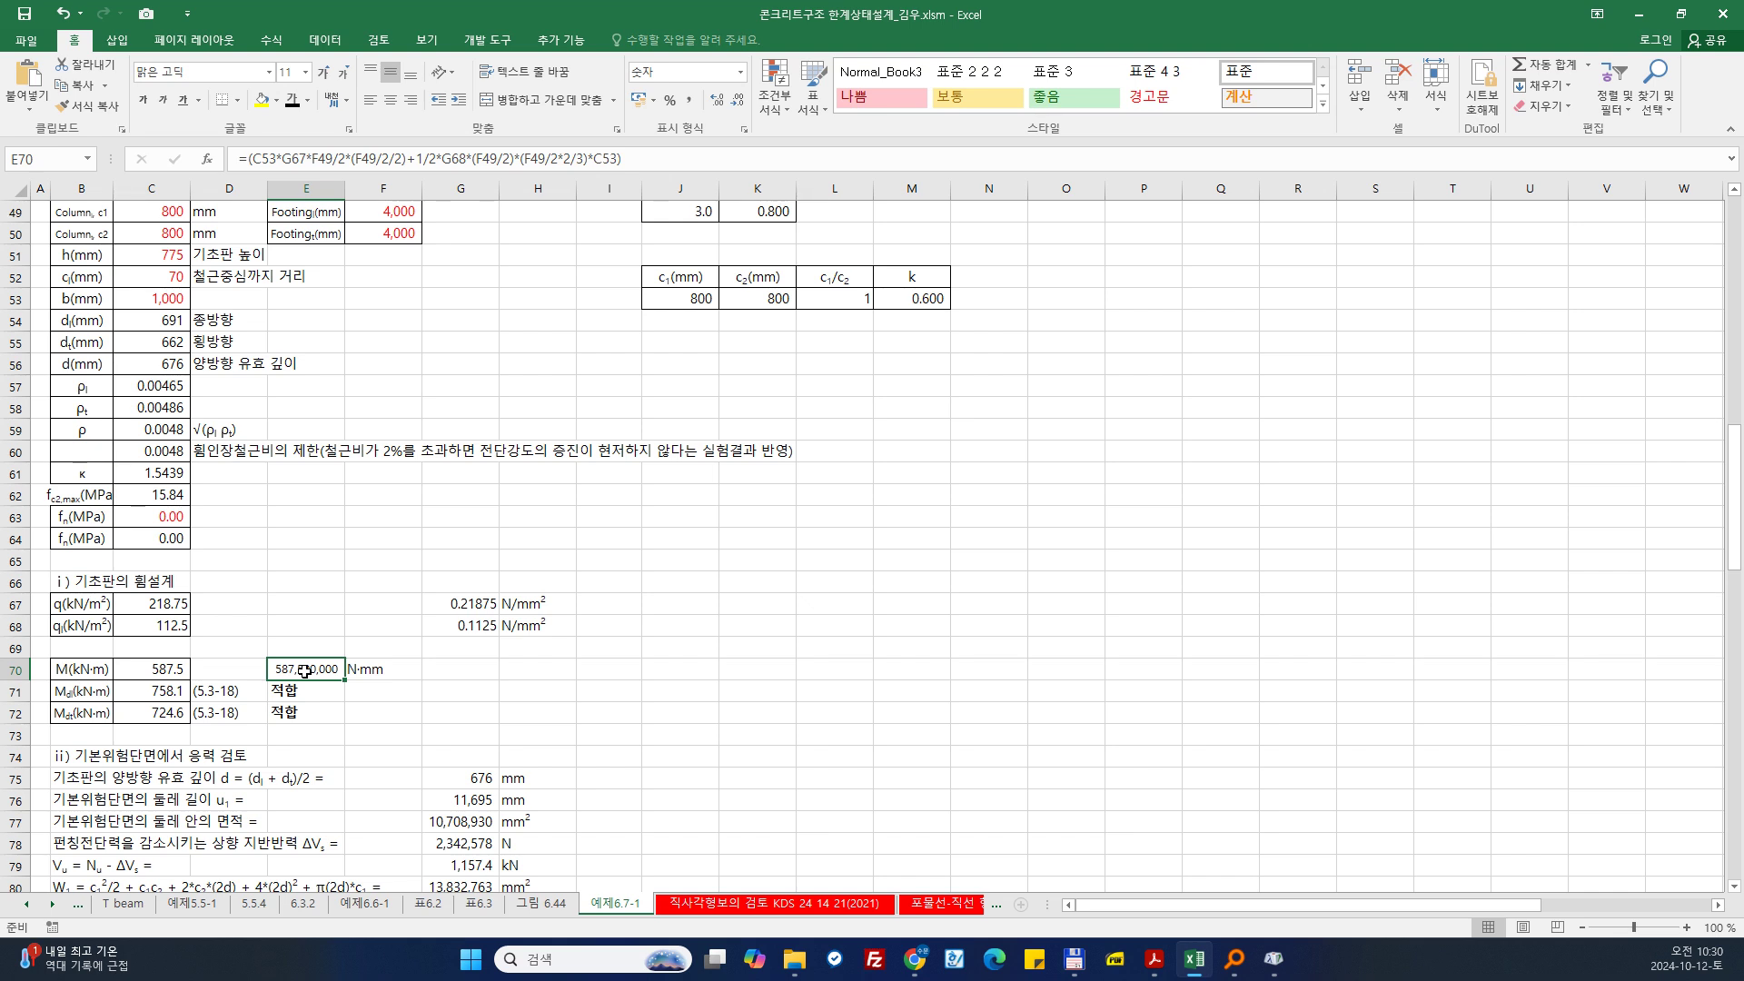
left_click(11, 668)
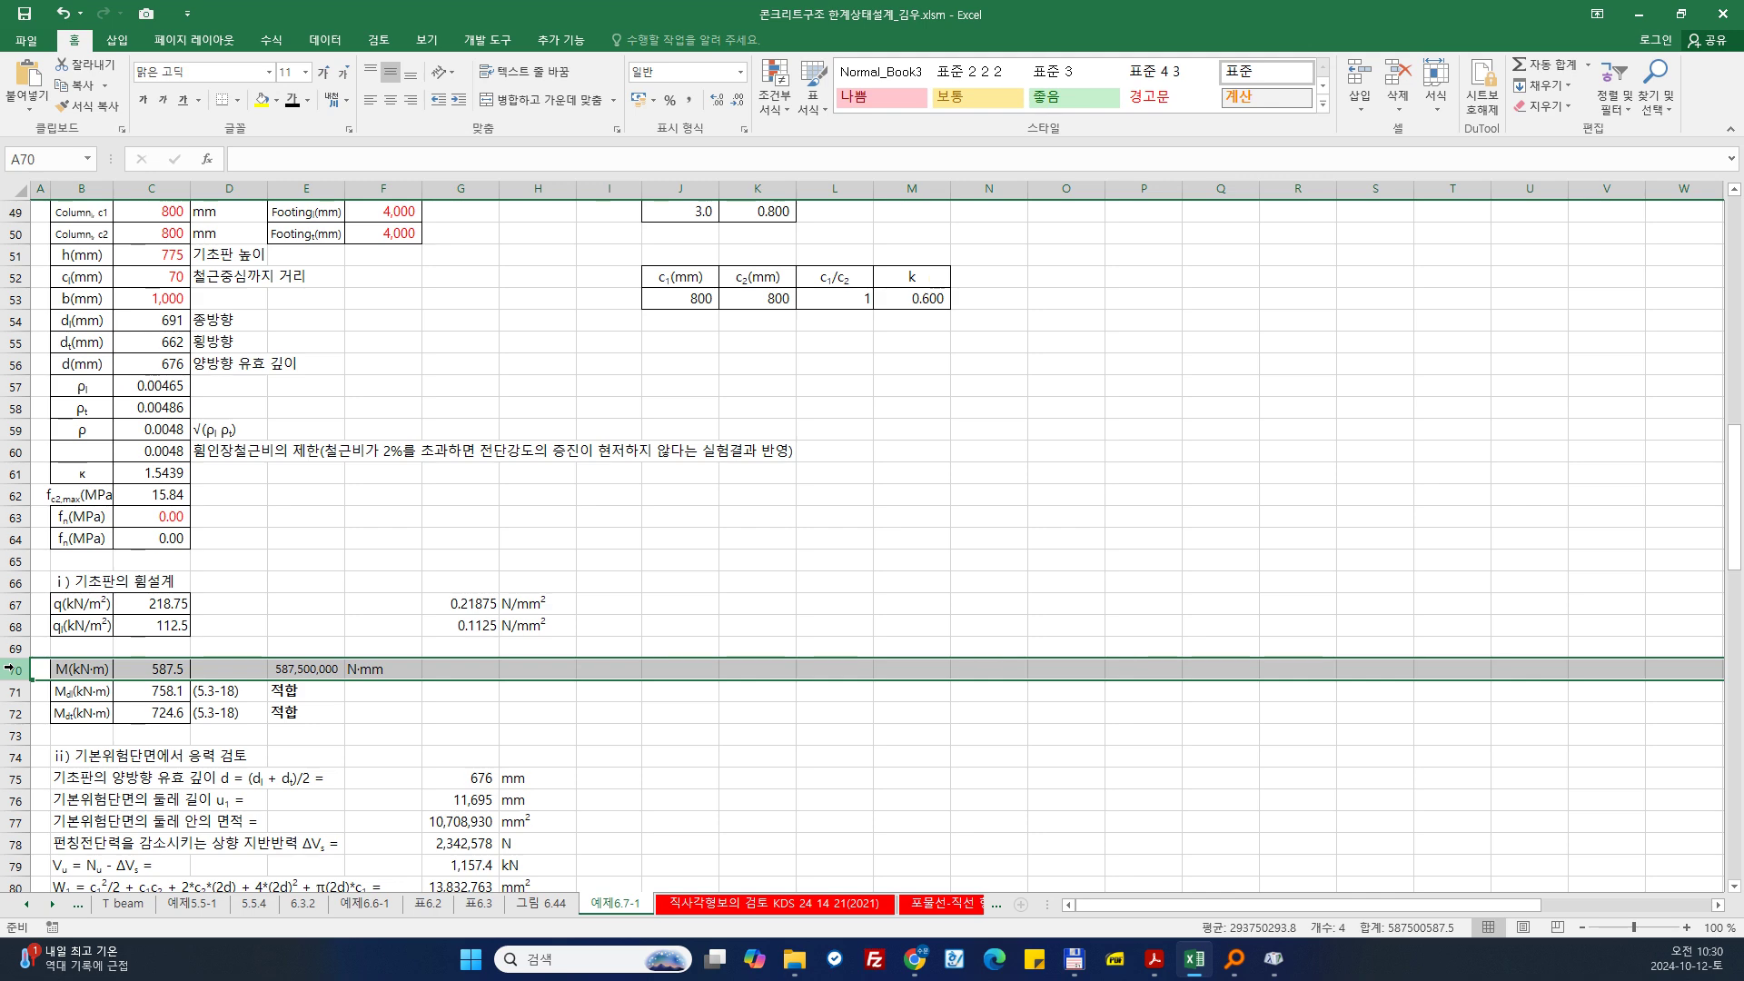
Step: Enter the description "기둥 압축력에 의한 평균지반 반력" in D67 beside the pressure q
left_click(218, 608)
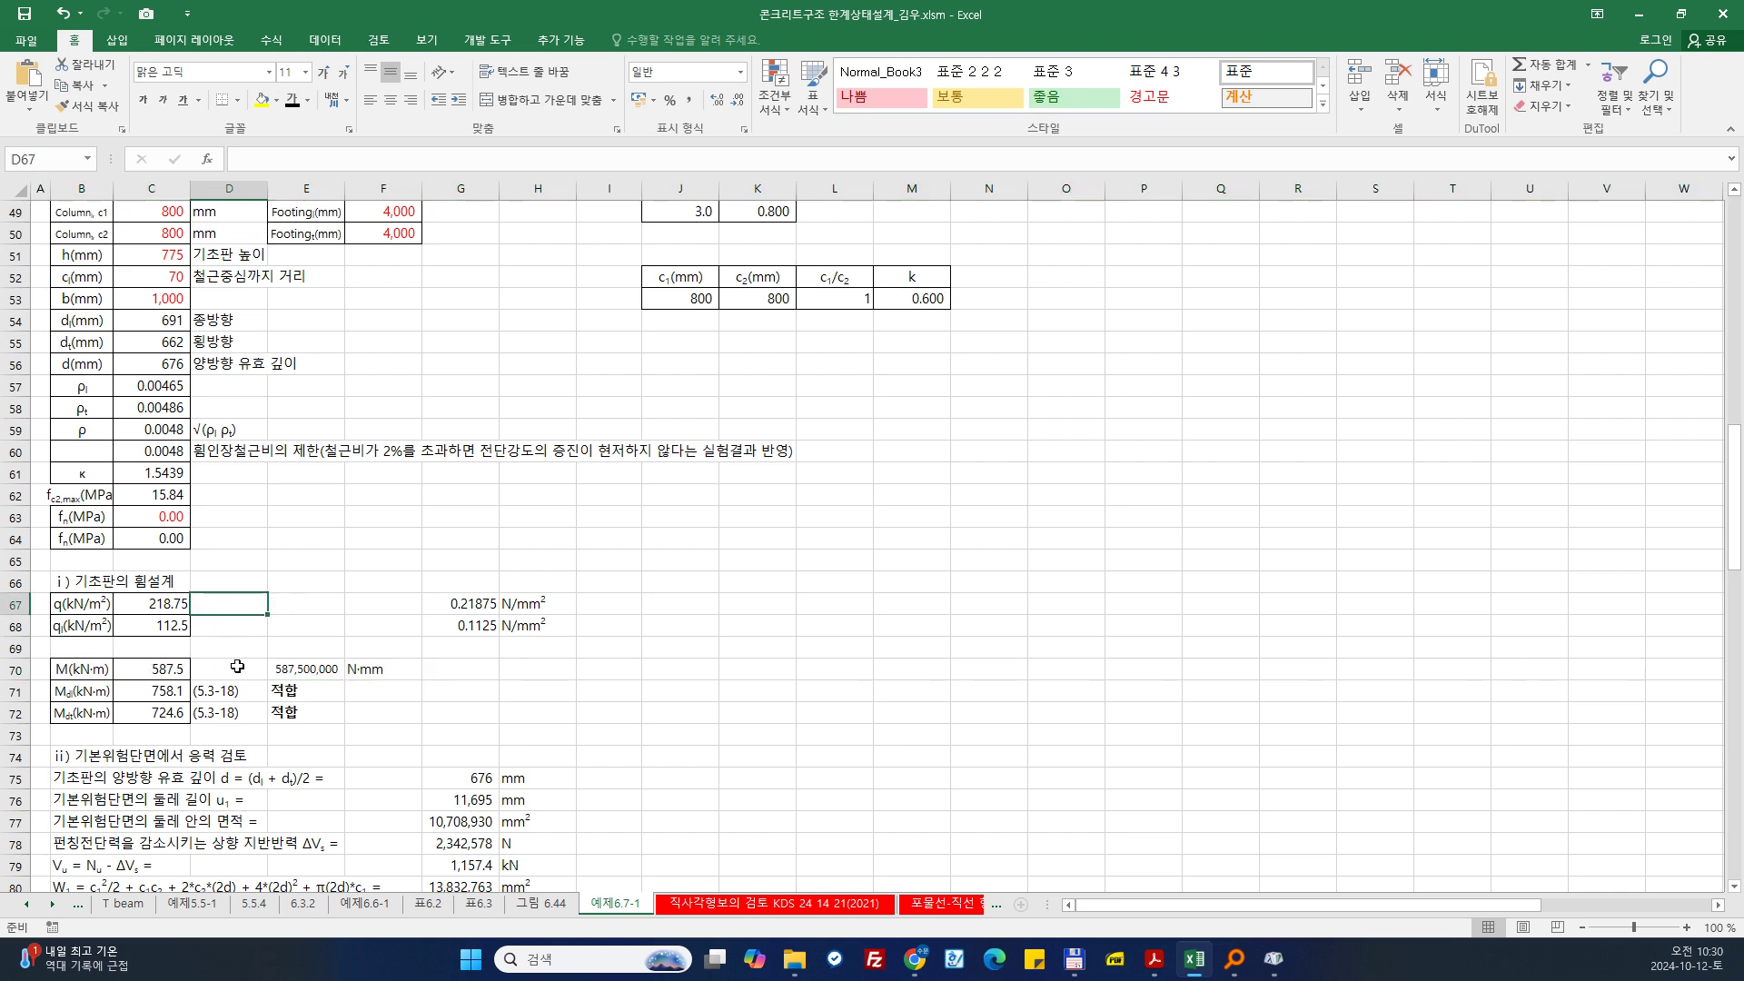
type("기")
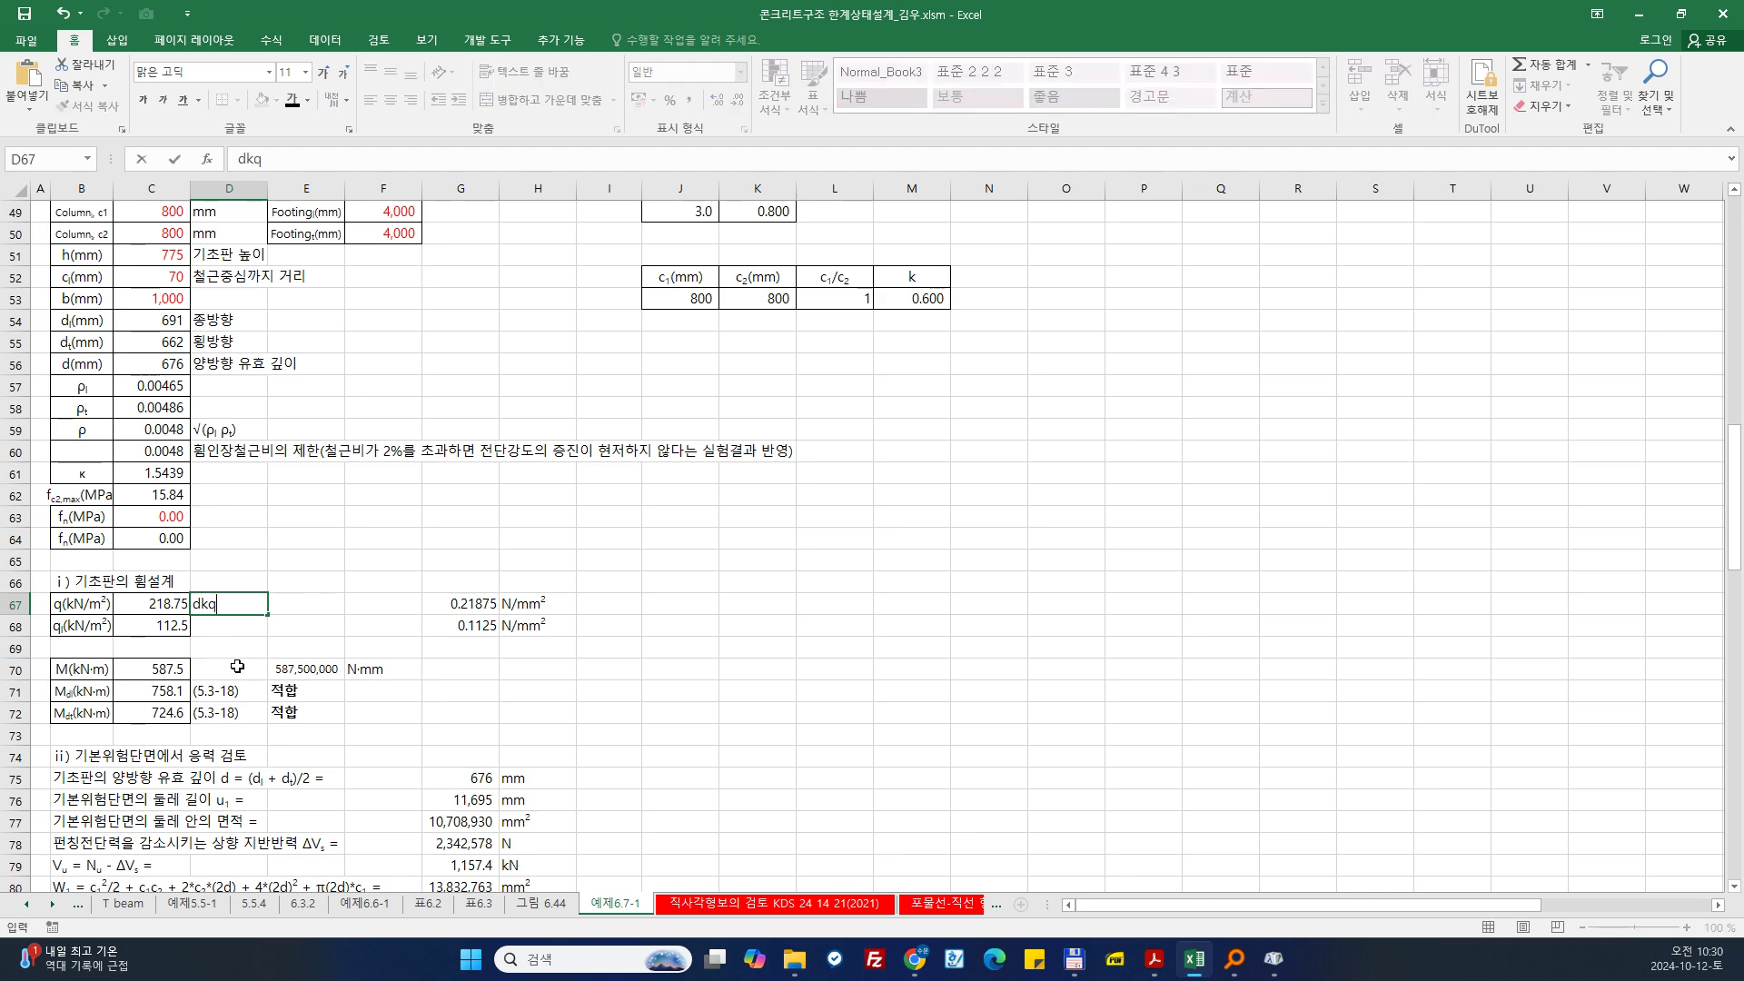
type("둥 압축ㄹ력에 ")
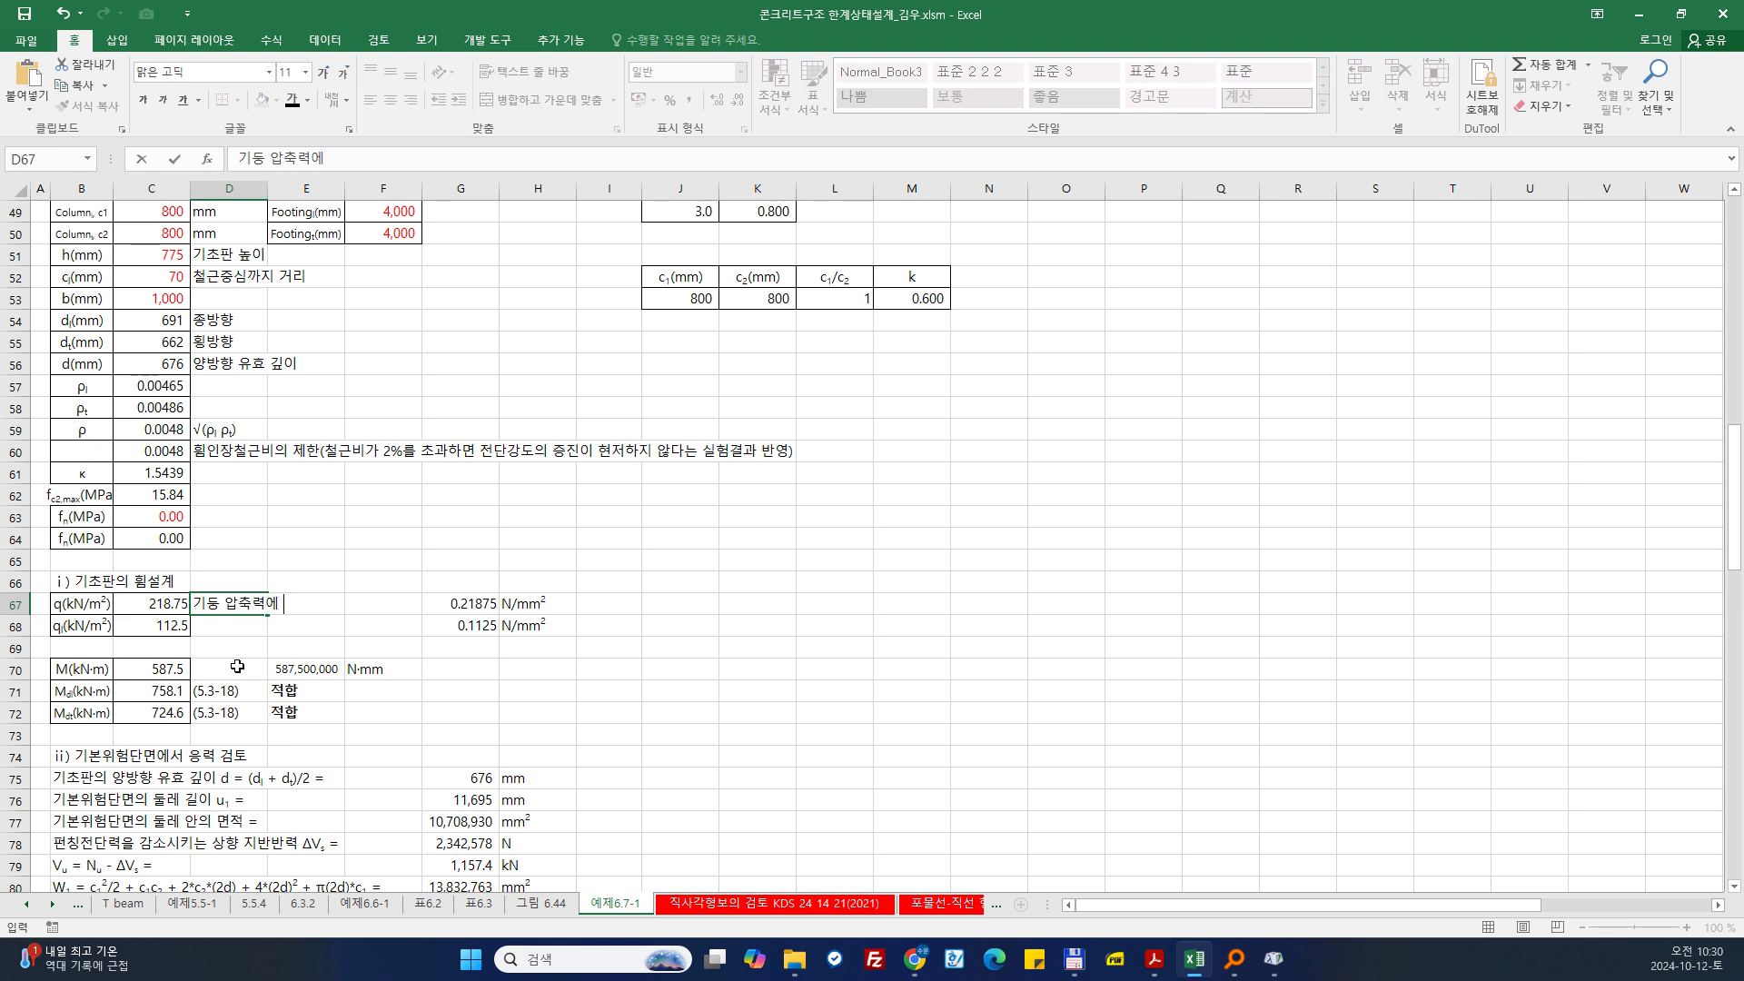
type("의하 편규")
key("BackSpace")
key("BackSpace")
key("BackSpace")
type("평균지바ㄴ 반ㄹ")
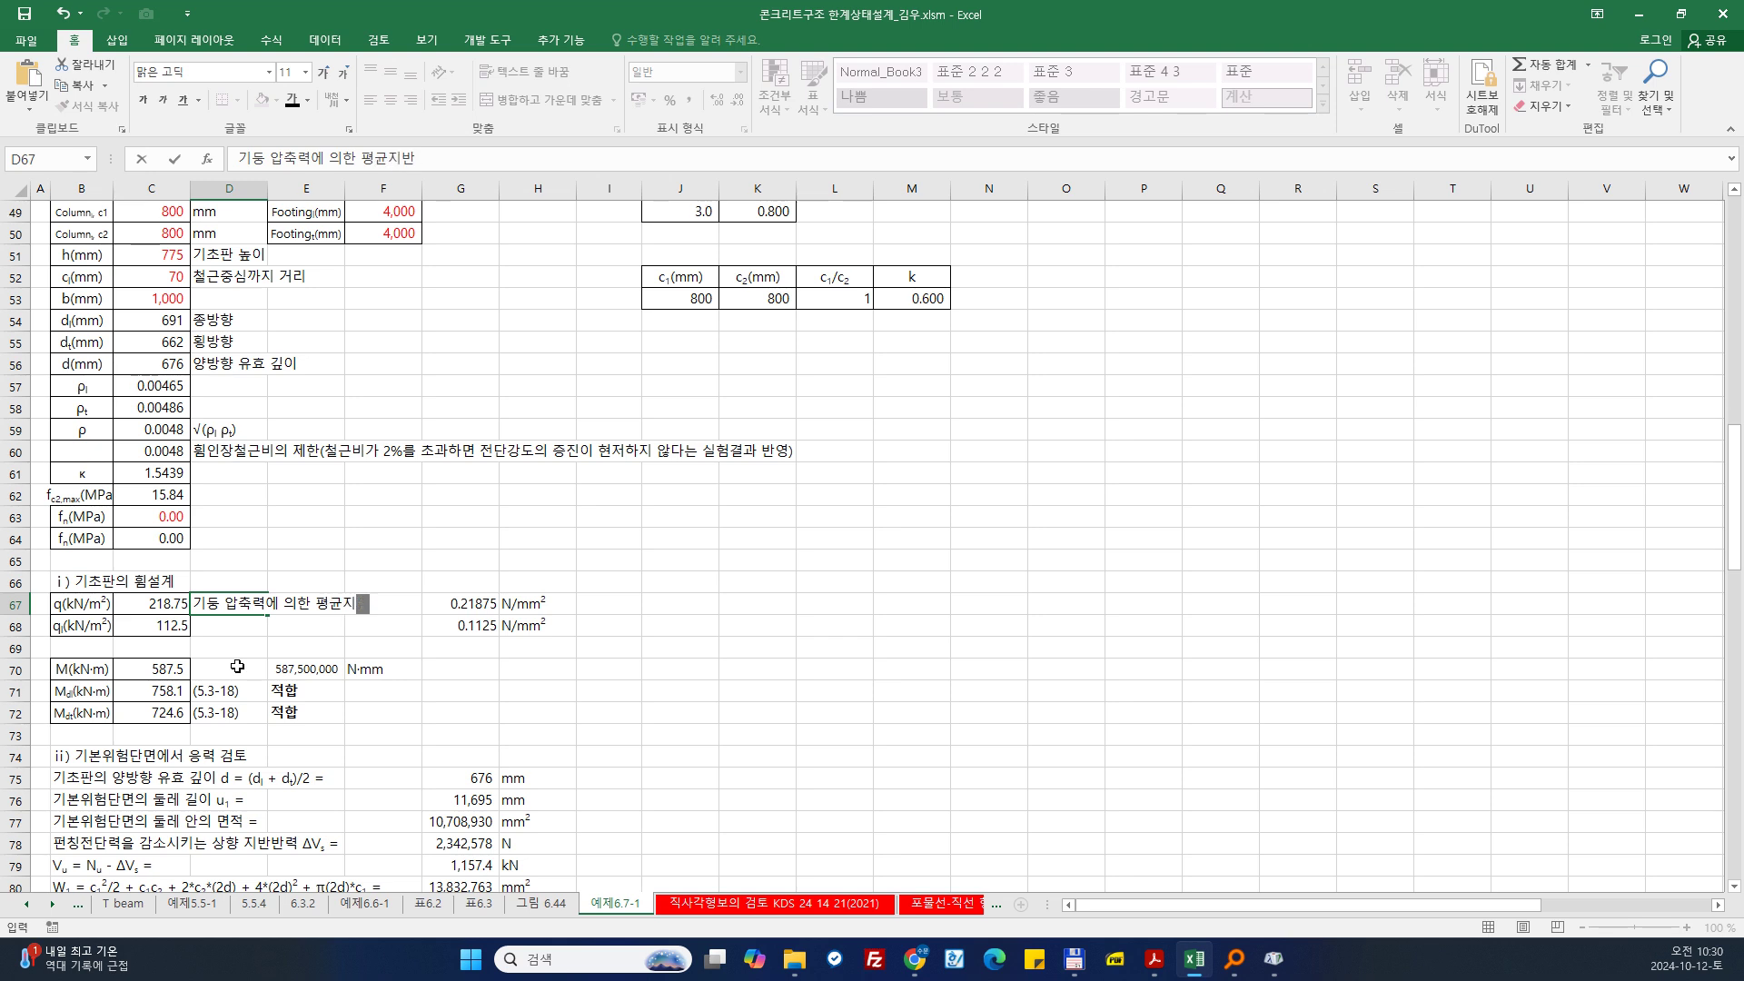
type("ㅕㄱ")
key("Return")
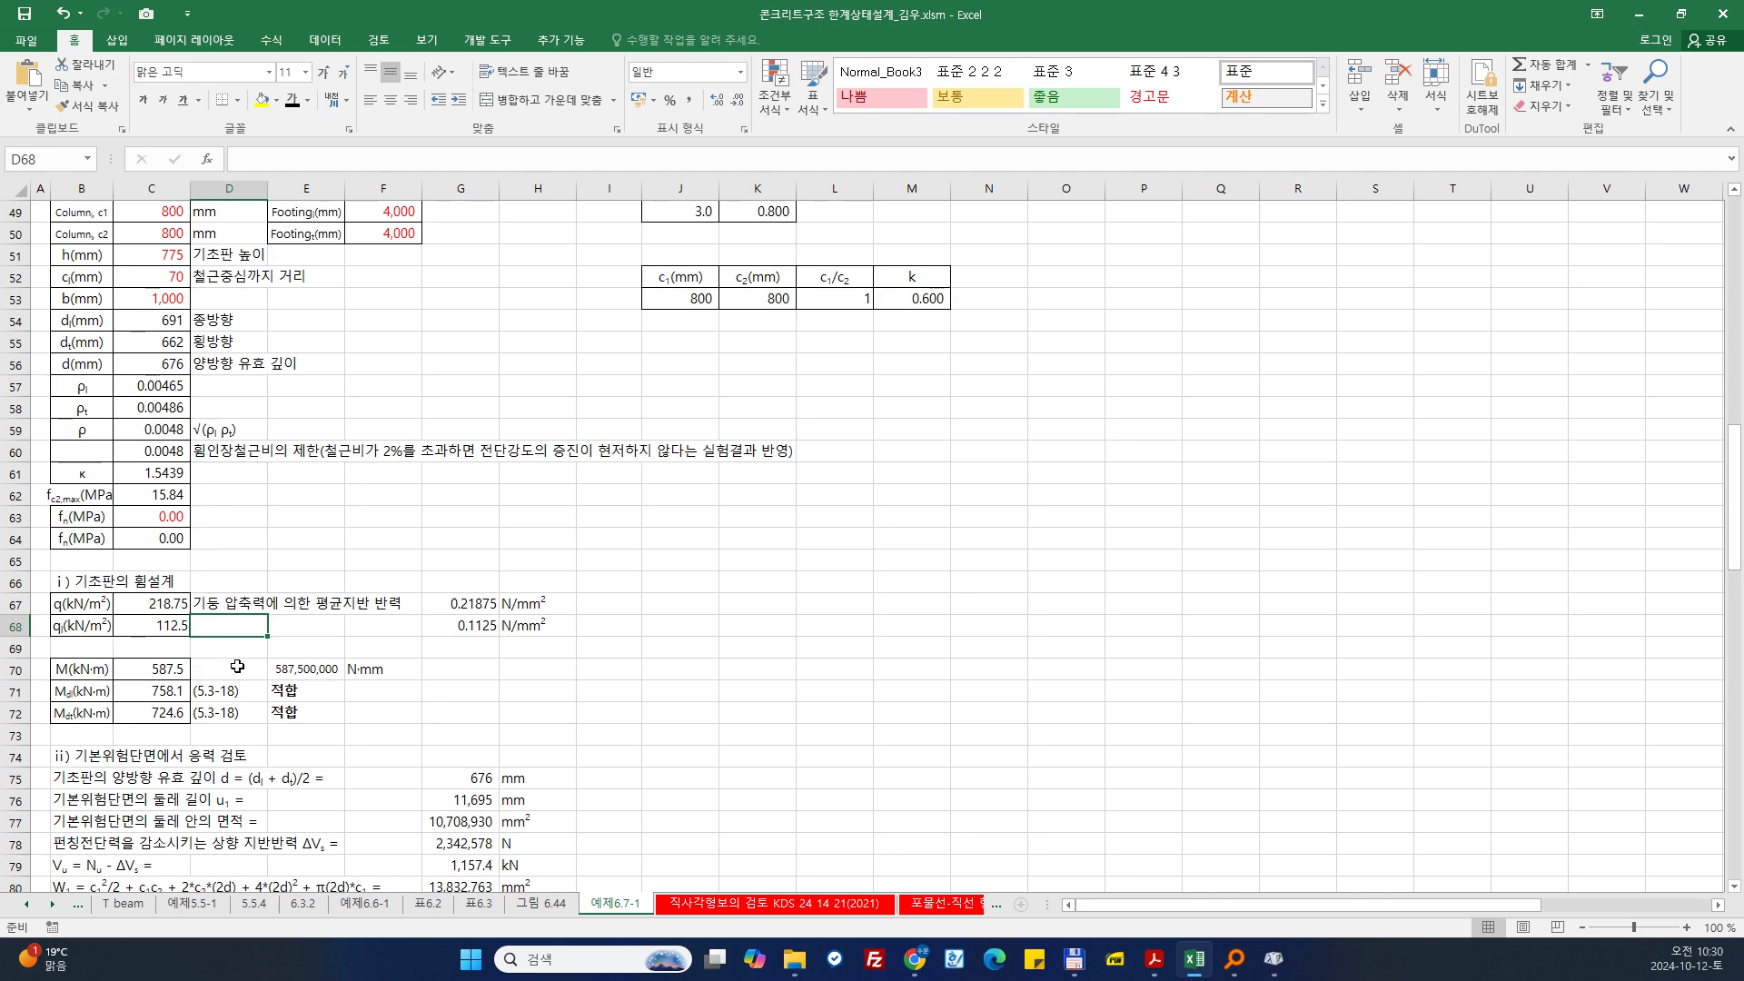
Step: Enter the description "휨모멘트에 의한 최대 지반 반력" in D68 beside the second soil pressure value
type("휨모멘")
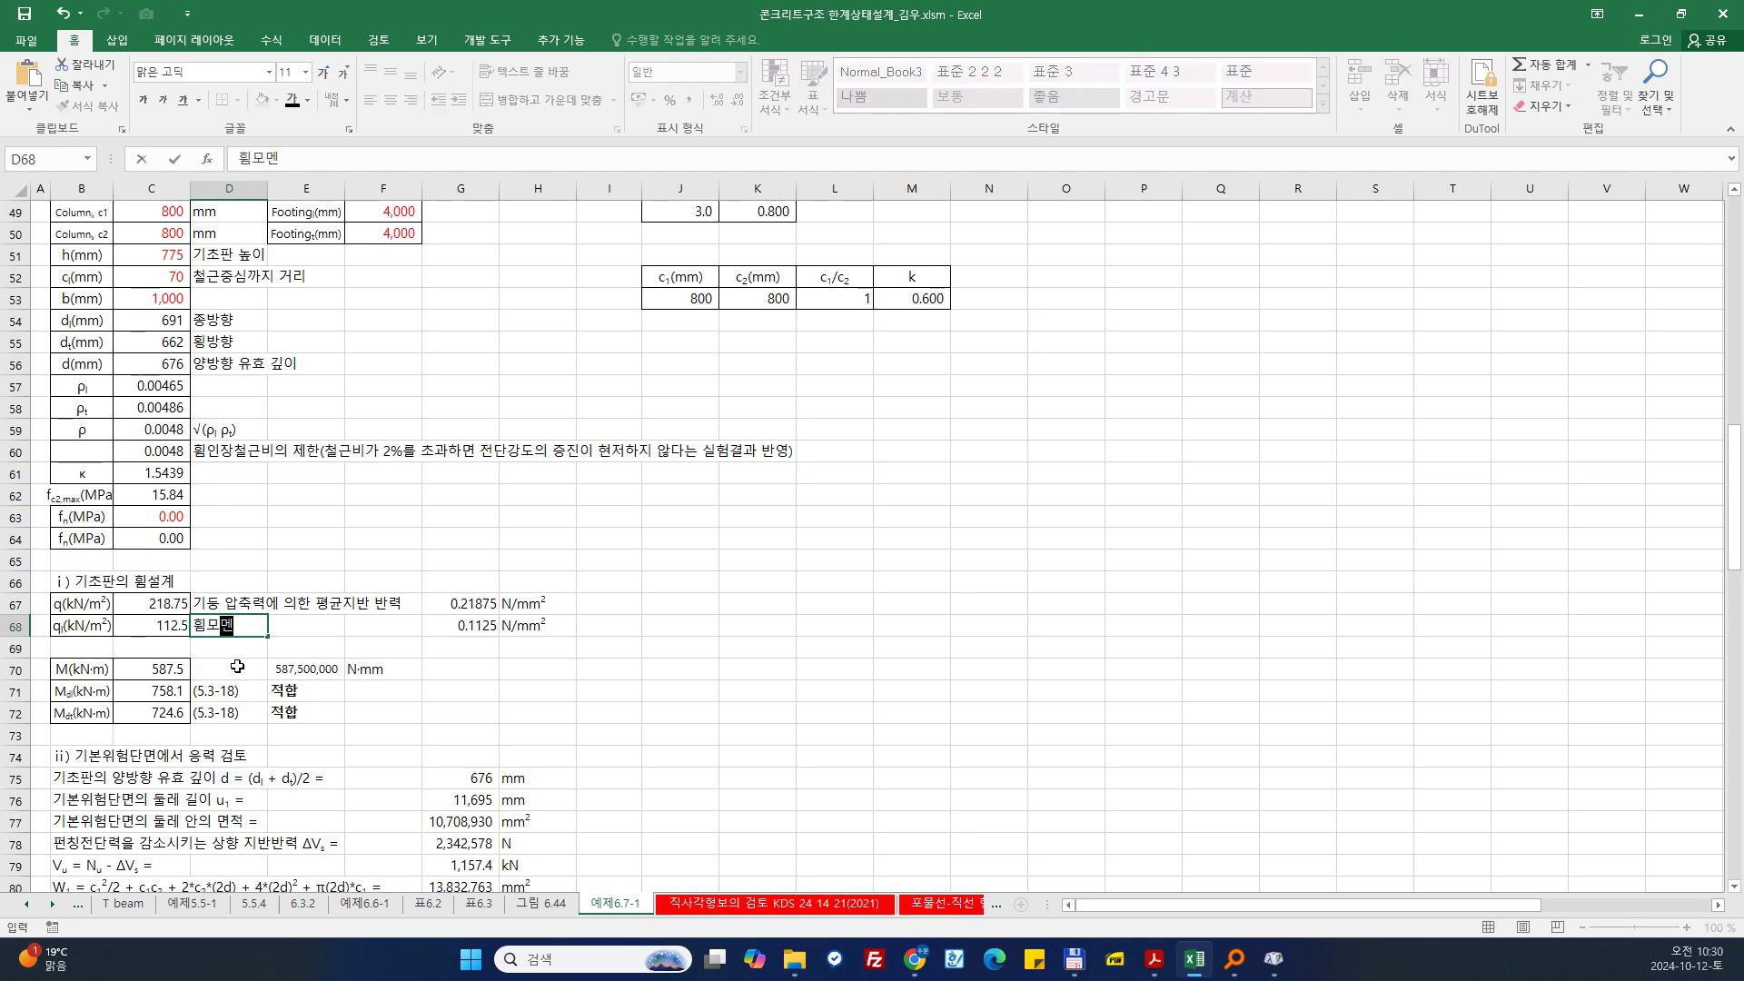
type("트에 의한")
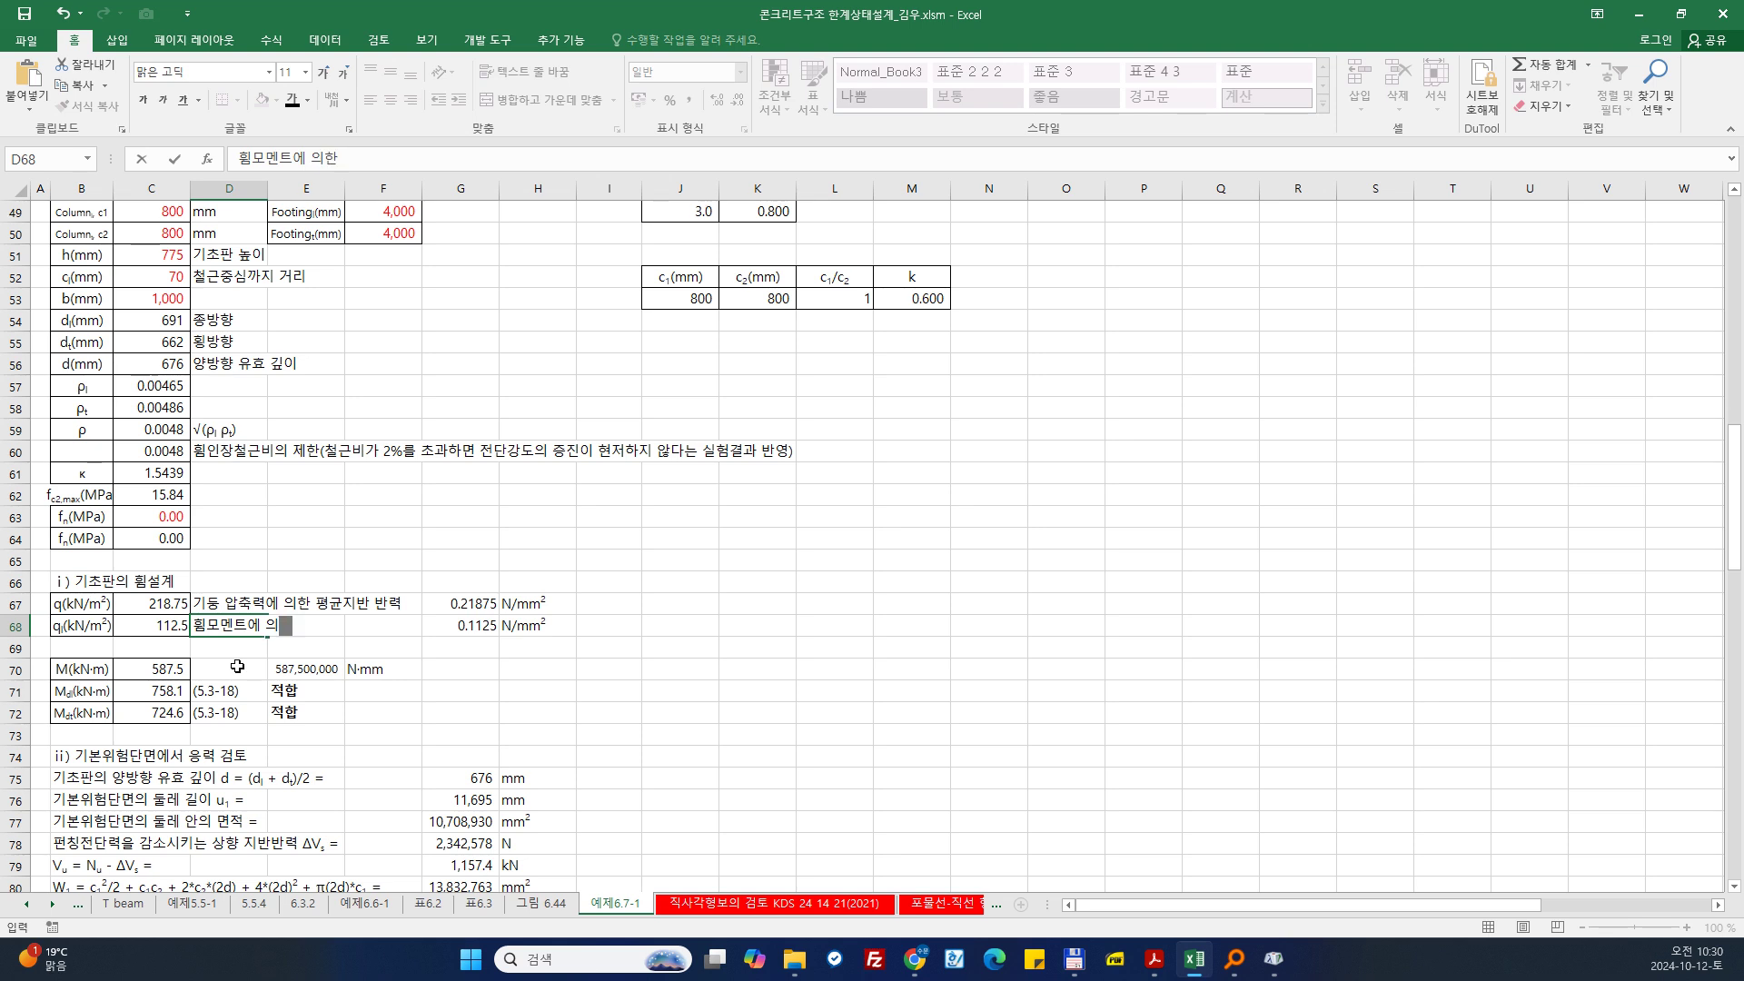
type(" 최대 지반 반ㄹㅕㄱ")
left_click(237, 667)
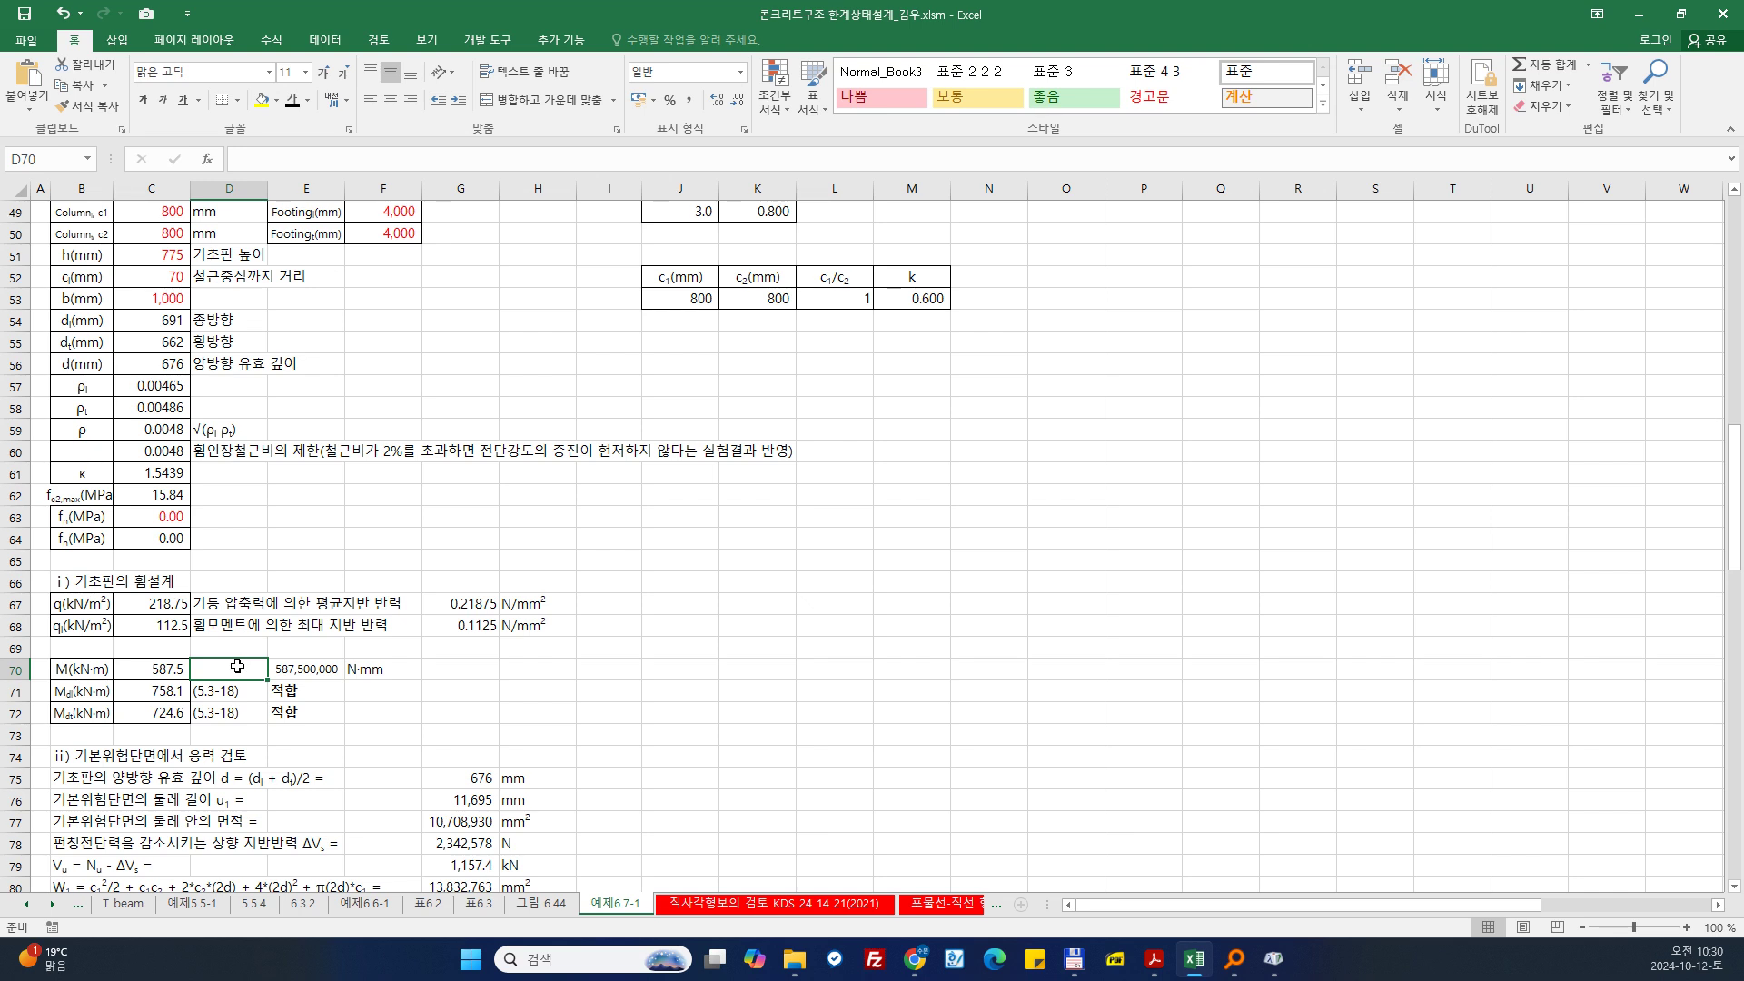
Step: Change the unit in the three moment labels in B70:B72 to kN·m/m
double_click(107, 670)
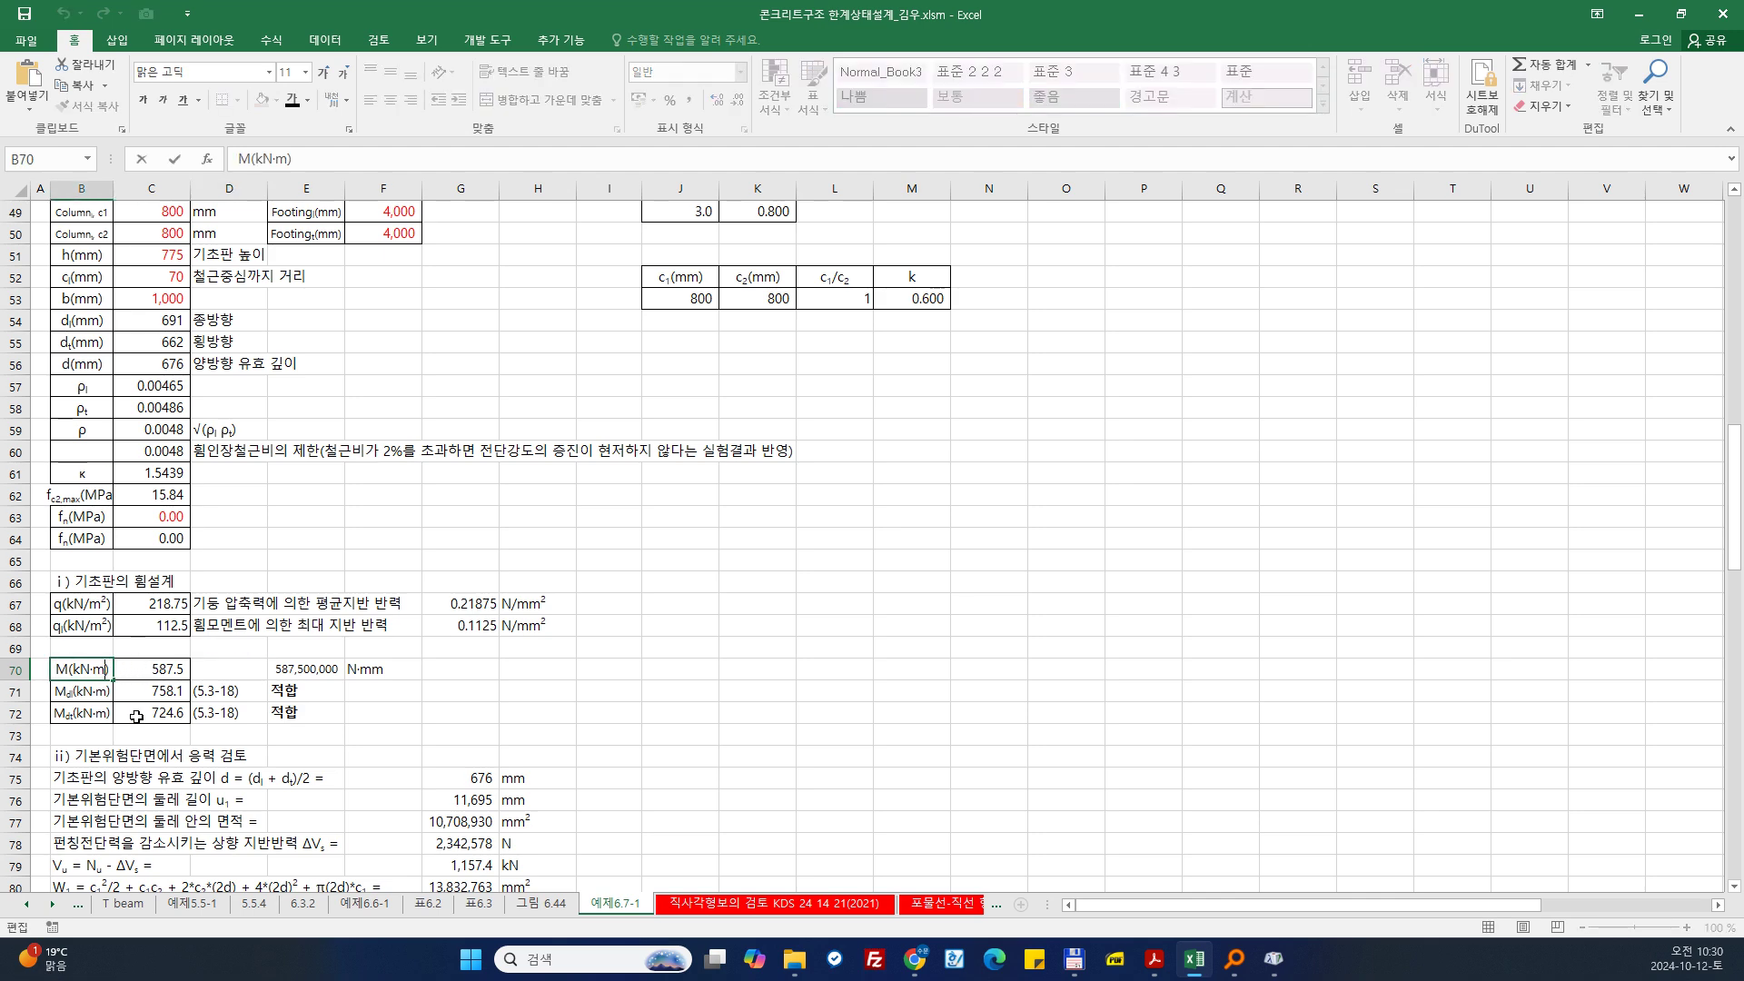
type("/m")
key("Return")
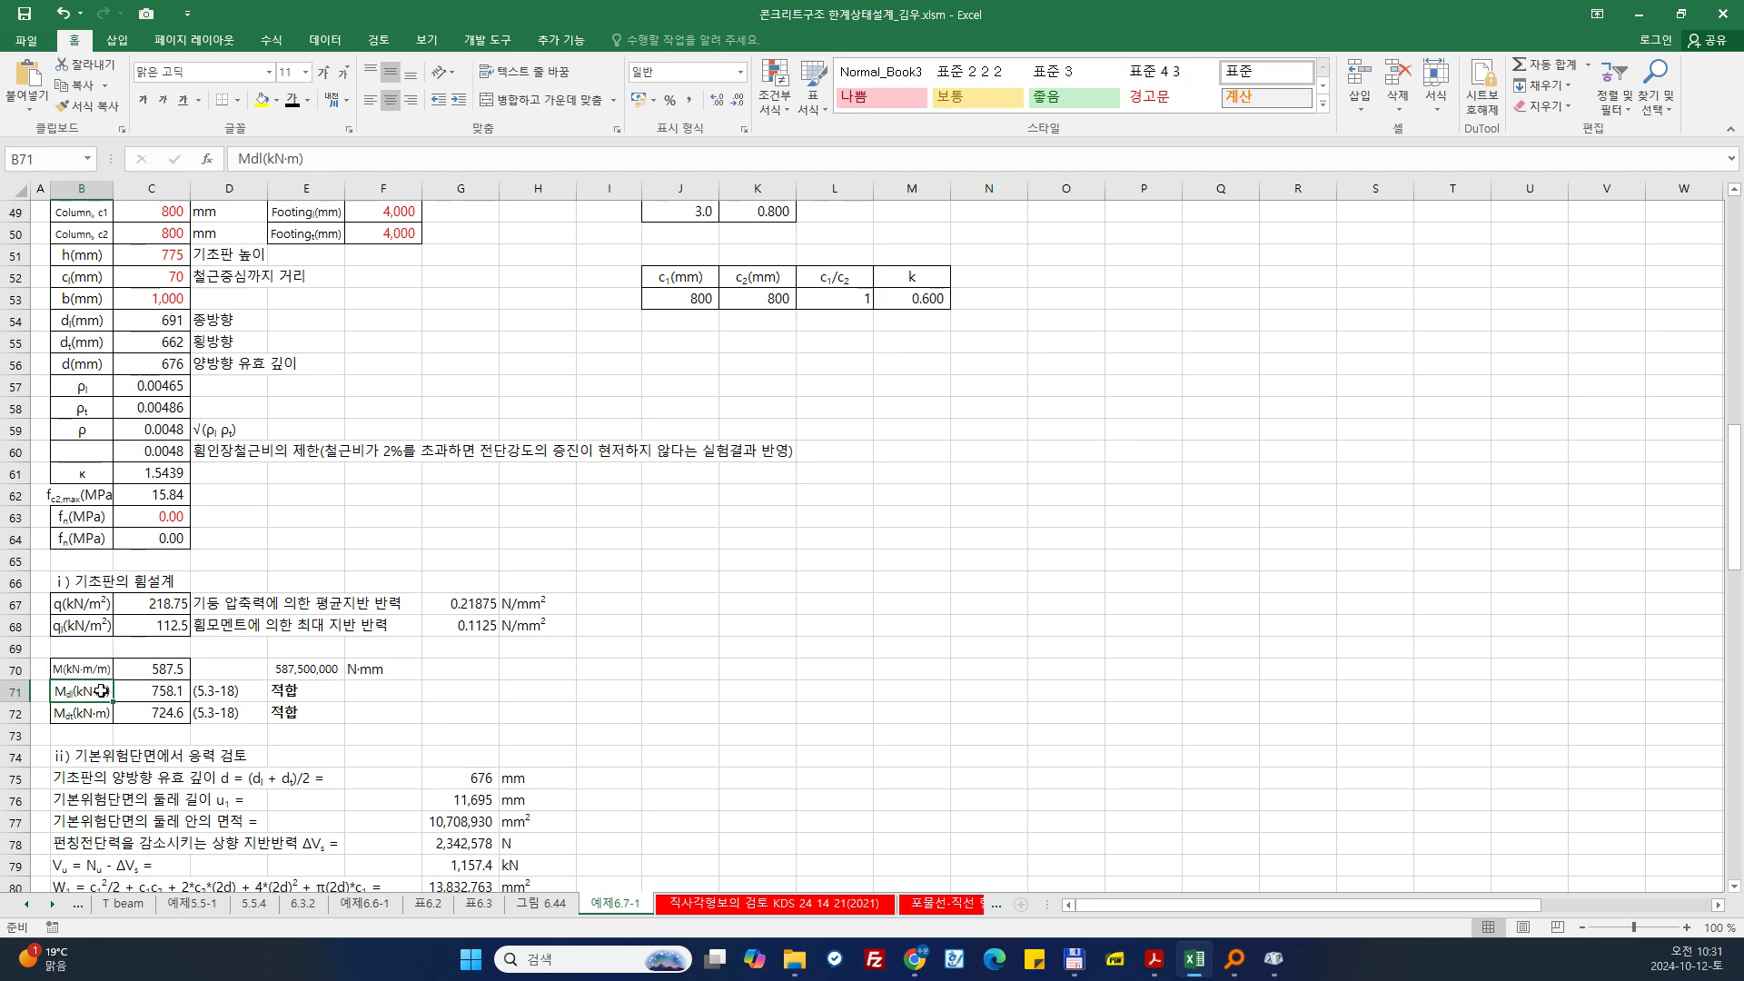
key("F2")
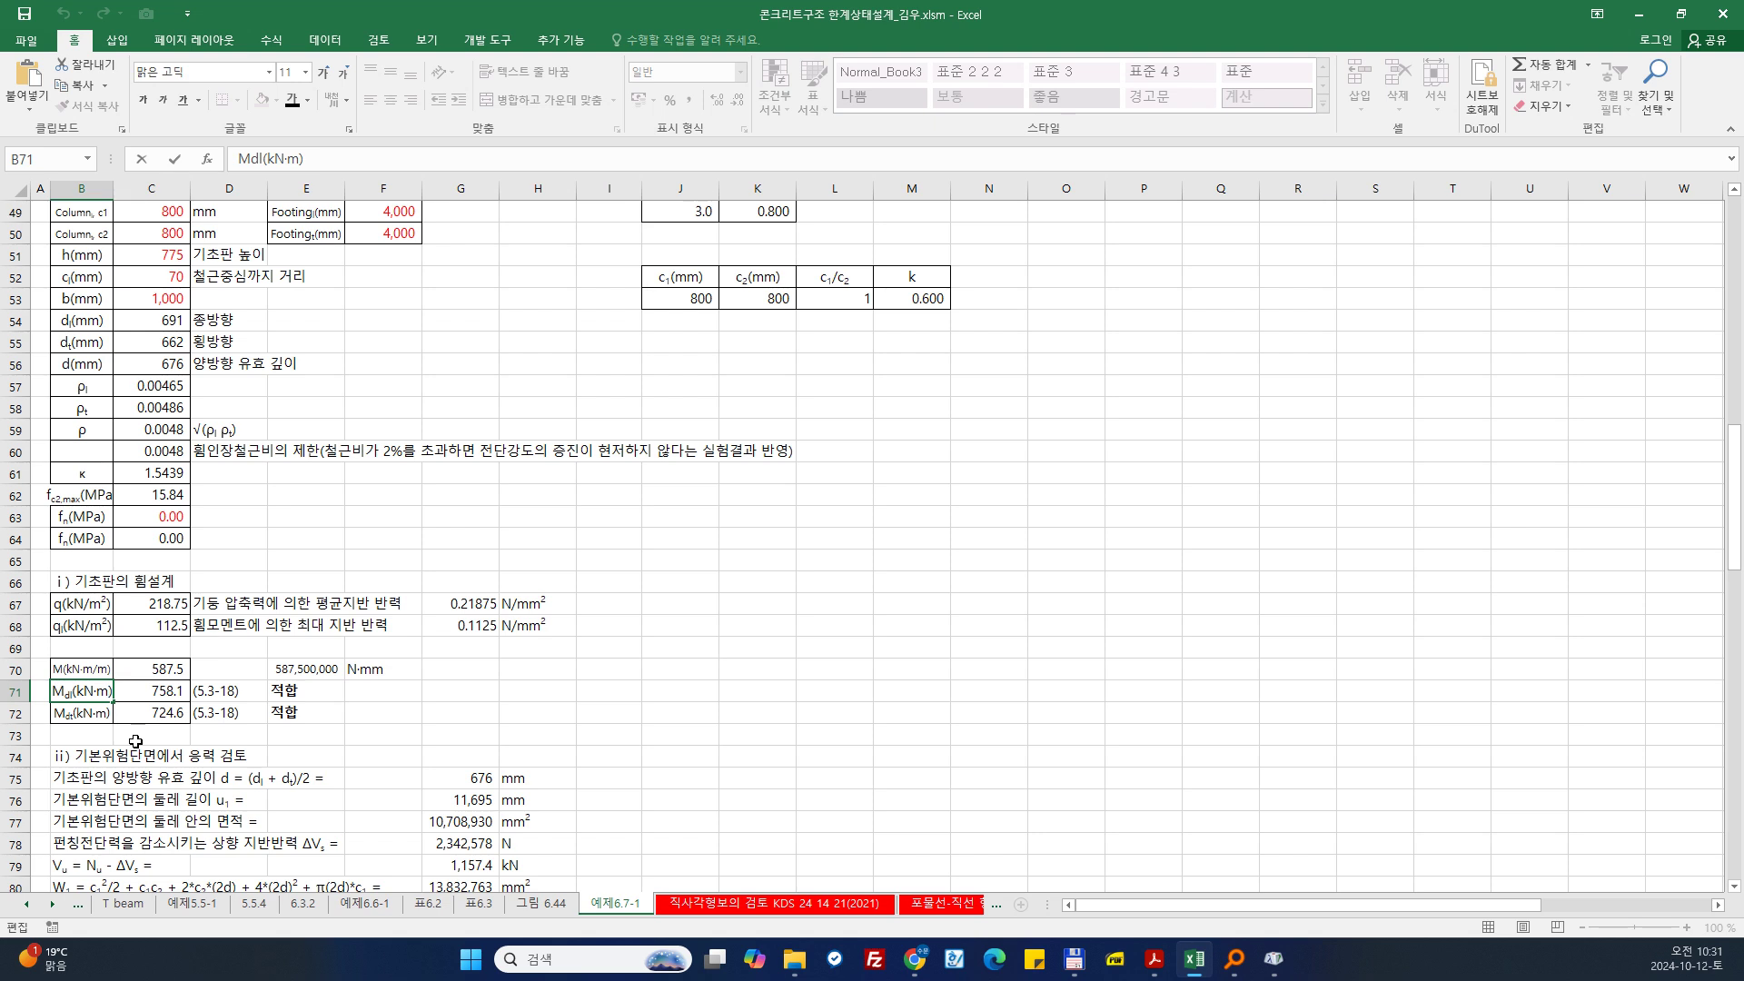
type("/,")
key("BackSpace")
type("m")
key("Return")
key("F2")
key("Left")
key("Left")
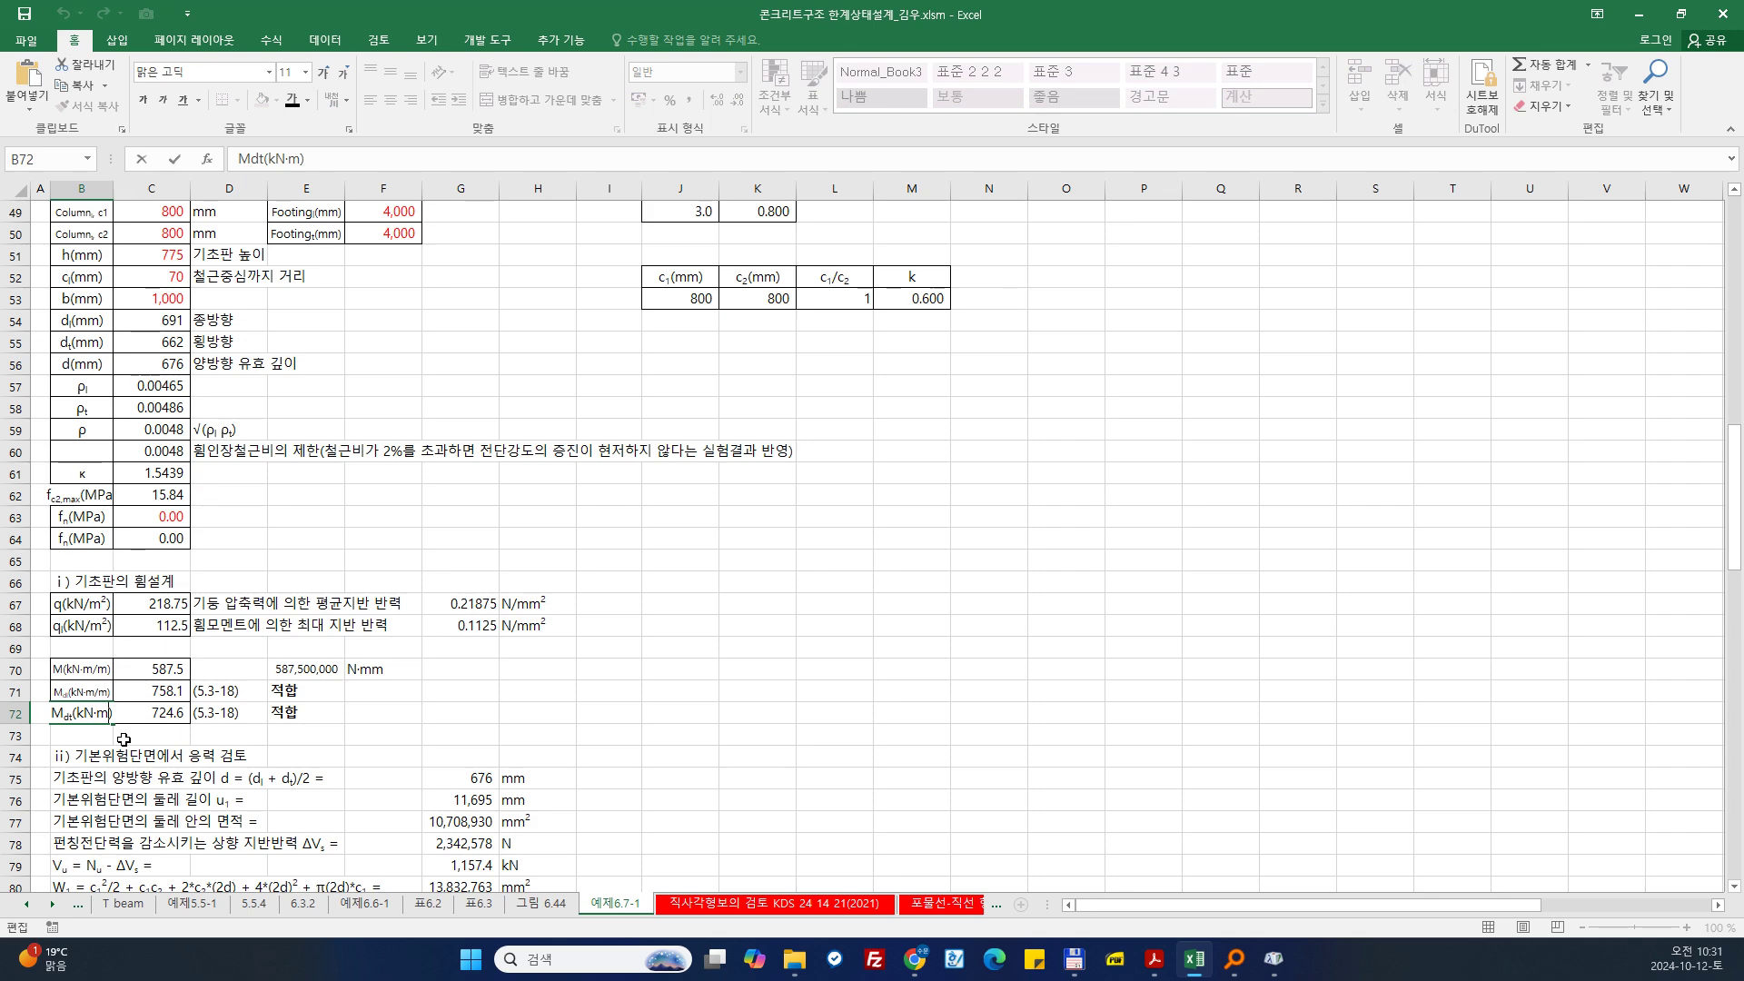
type("/m")
key("Return")
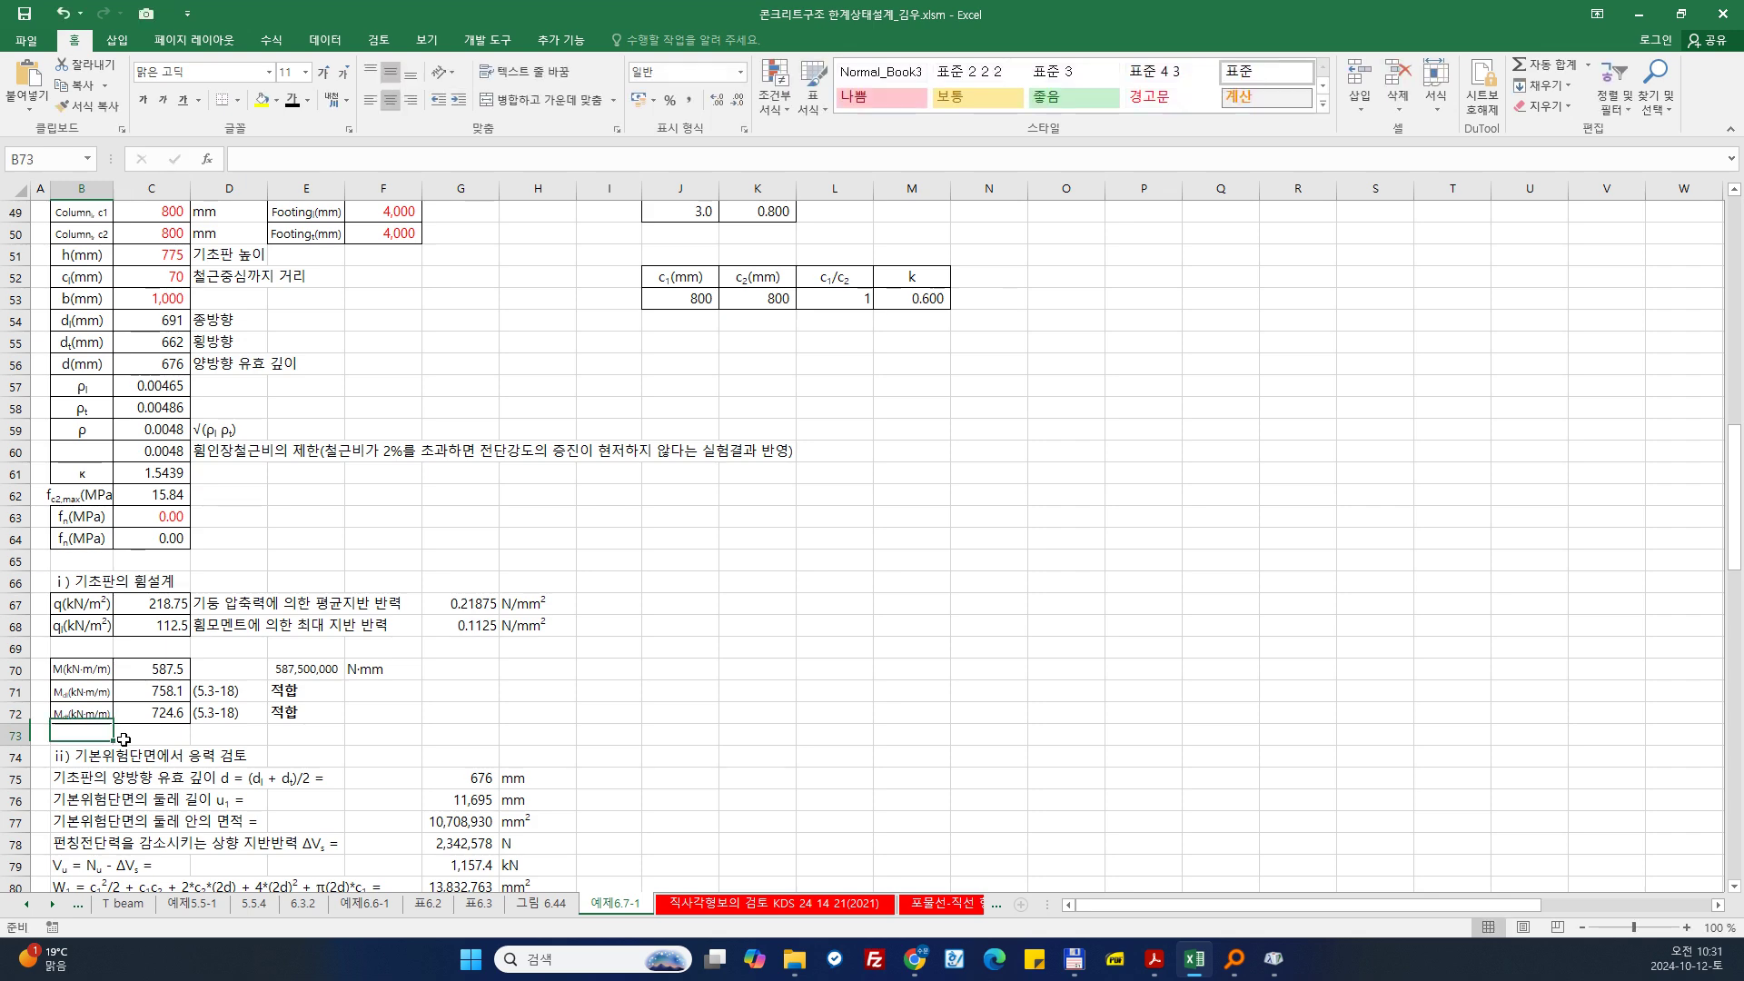
Step: Move the N·mm moment value and its unit from E70:F70 to G70:H70
left_click(18, 669)
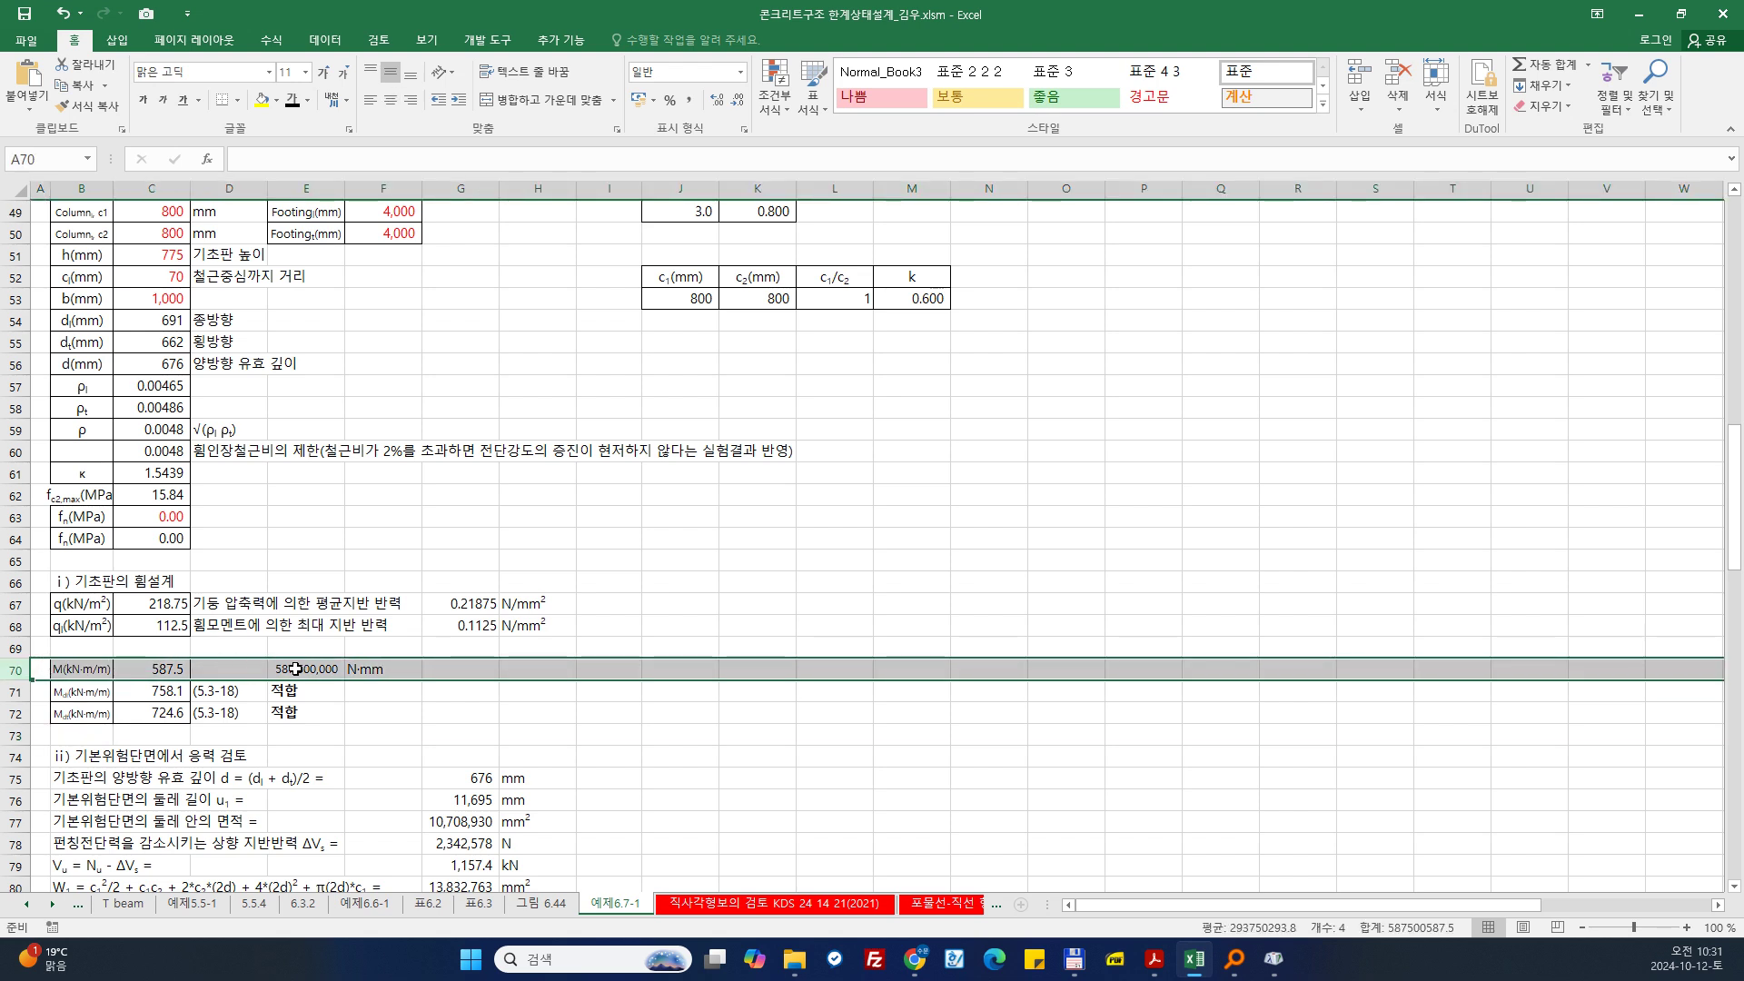
left_click_drag(296, 669, 507, 675)
Step: Enter the description "기초판 중앙에서 단위 폭당 휨모멘트" in D70 and save the workbook
left_click(251, 666)
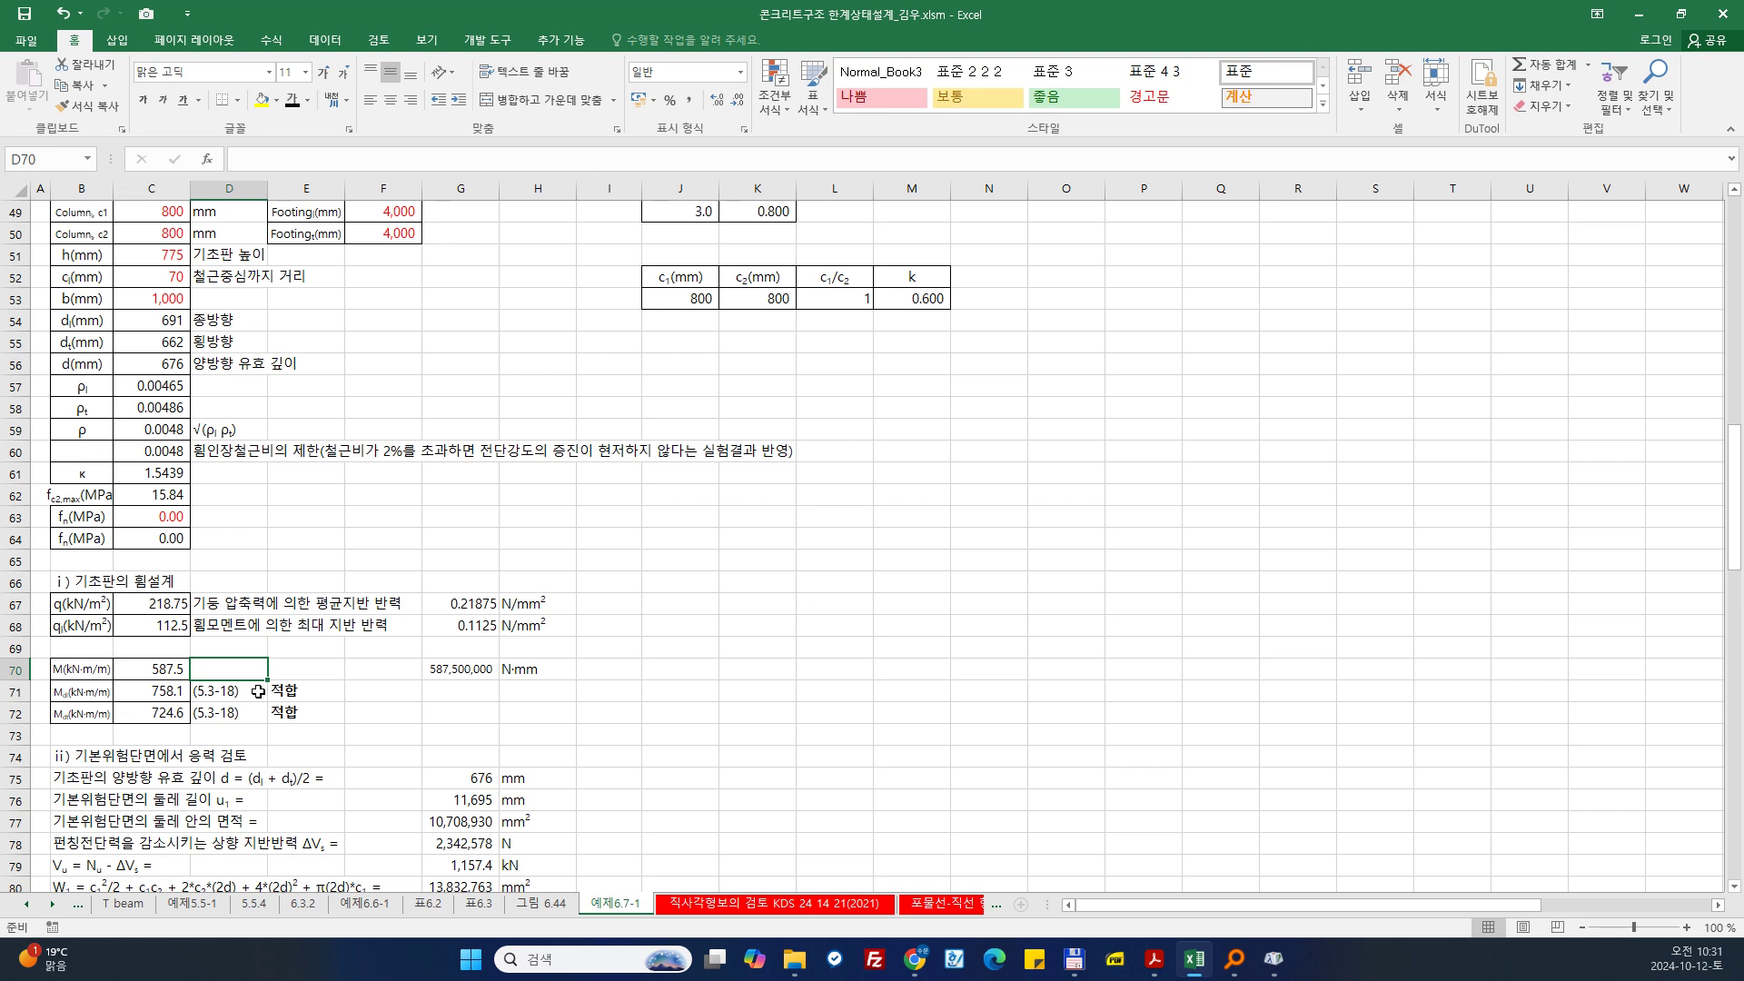
type("a")
key("BackSpace")
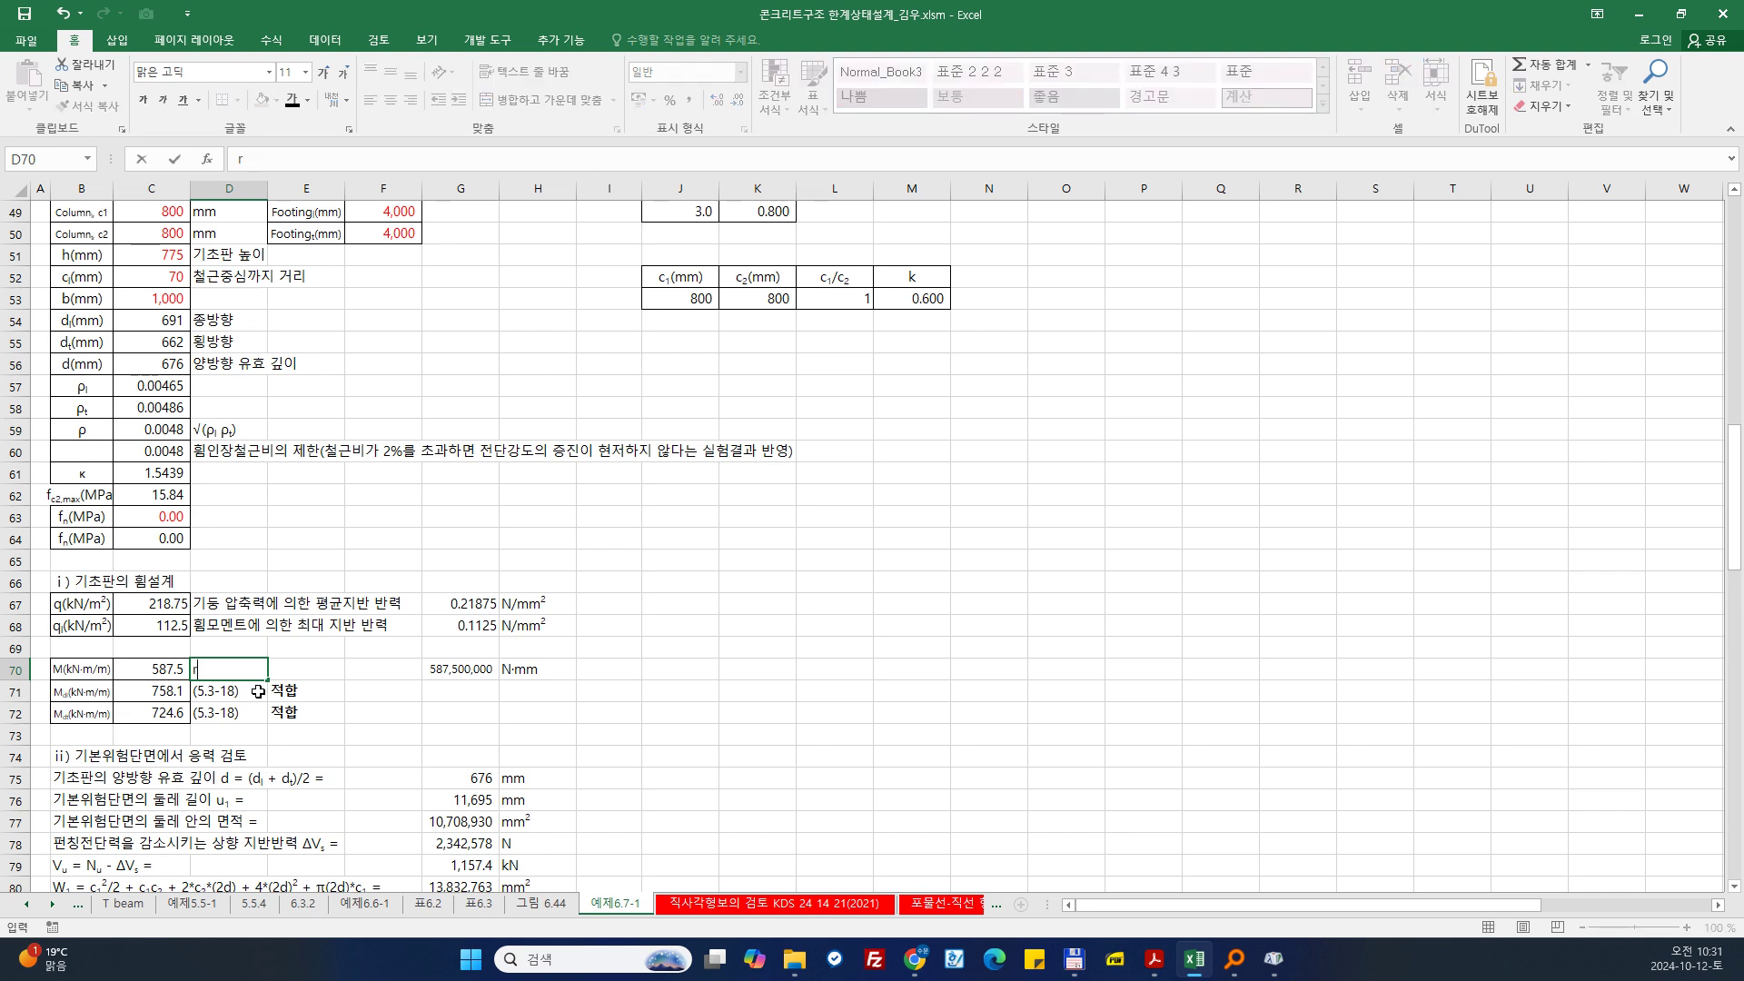
type("기초")
type("ㄴ 중앙에서 단위 폭당 ")
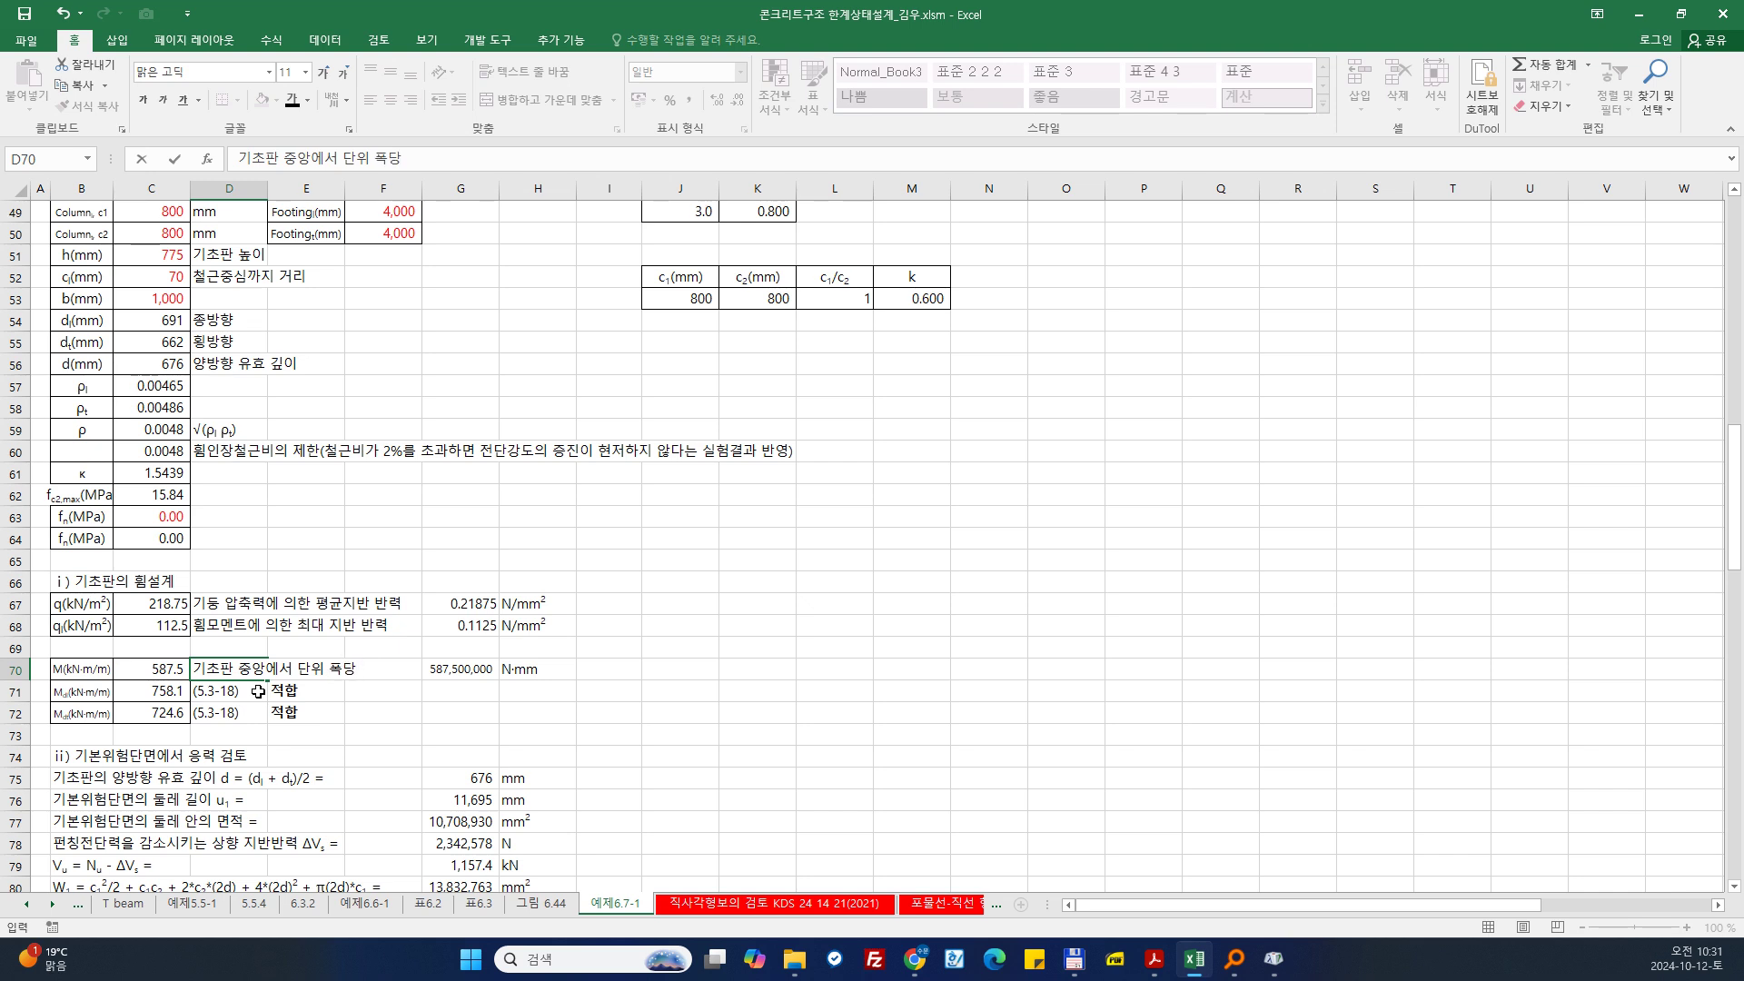
type("휨모메ㄴ트")
key("Return")
key("ctrl+s")
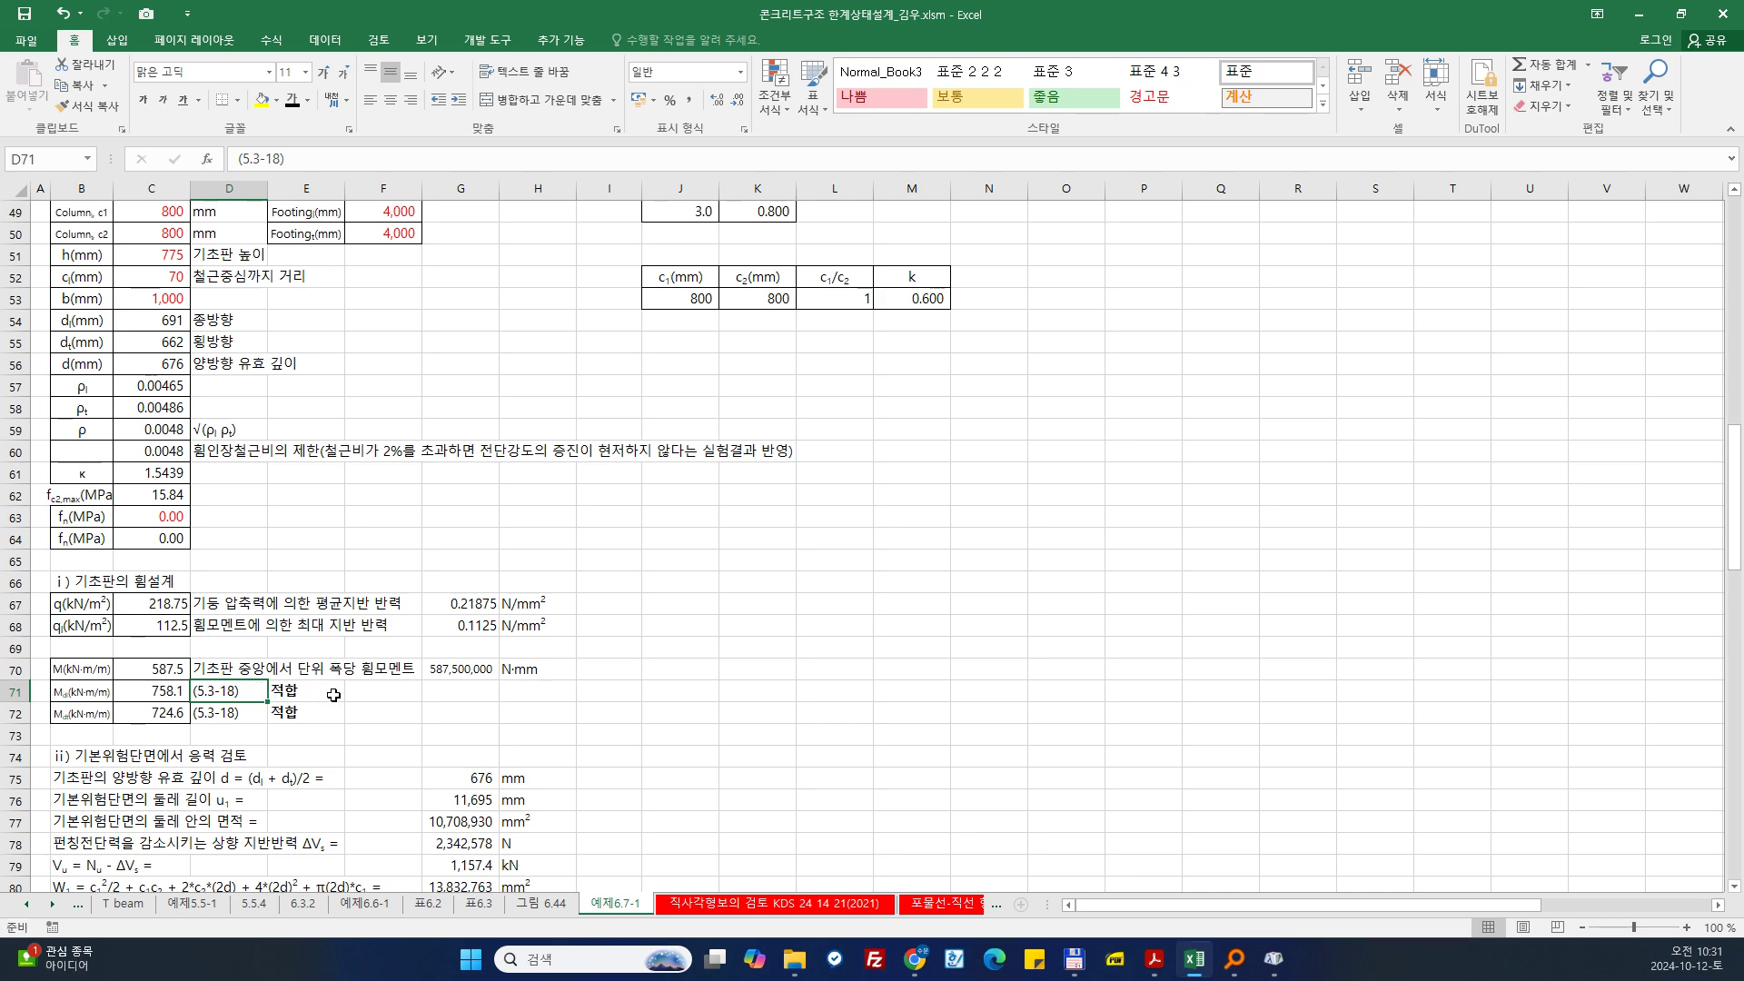
Step: Move the two 적합 check results from E71:E72 to G71:G72
left_click(327, 695)
left_click(228, 694)
left_click_drag(308, 695, 500, 705)
Step: Append 종방향 to the (5.3-18) reference in D71 and 횡방향 to the one in D72
left_click(257, 694)
key("Left")
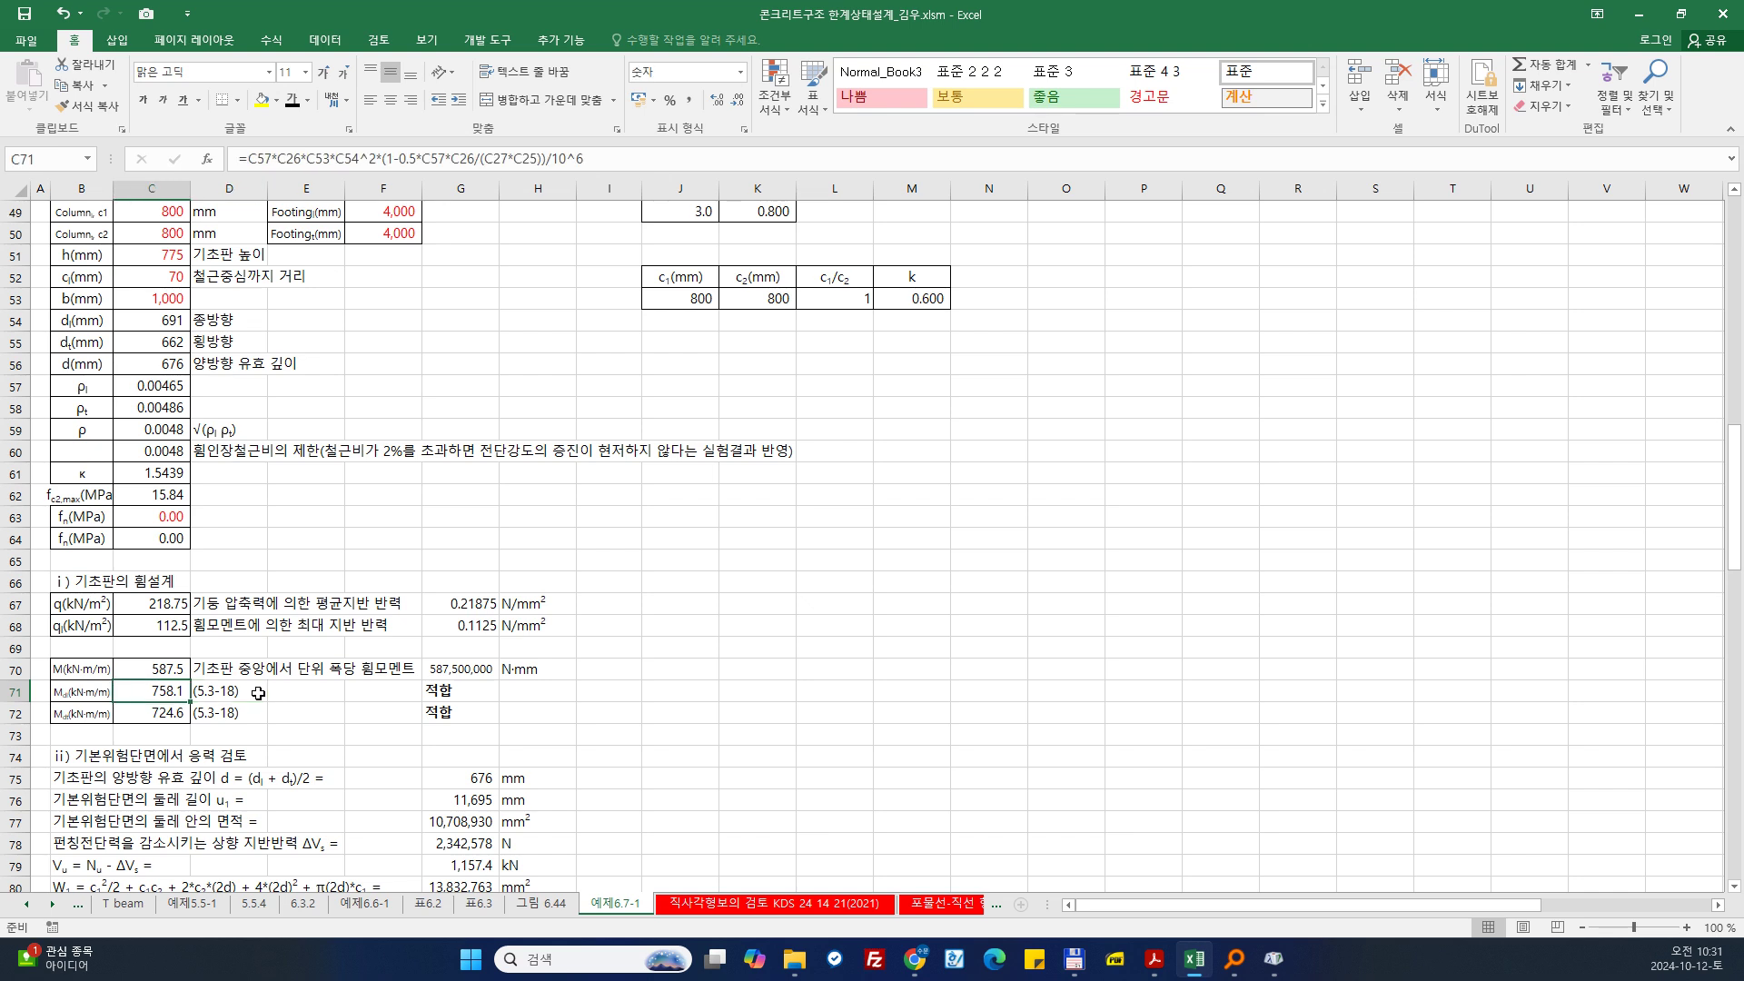
key("Right")
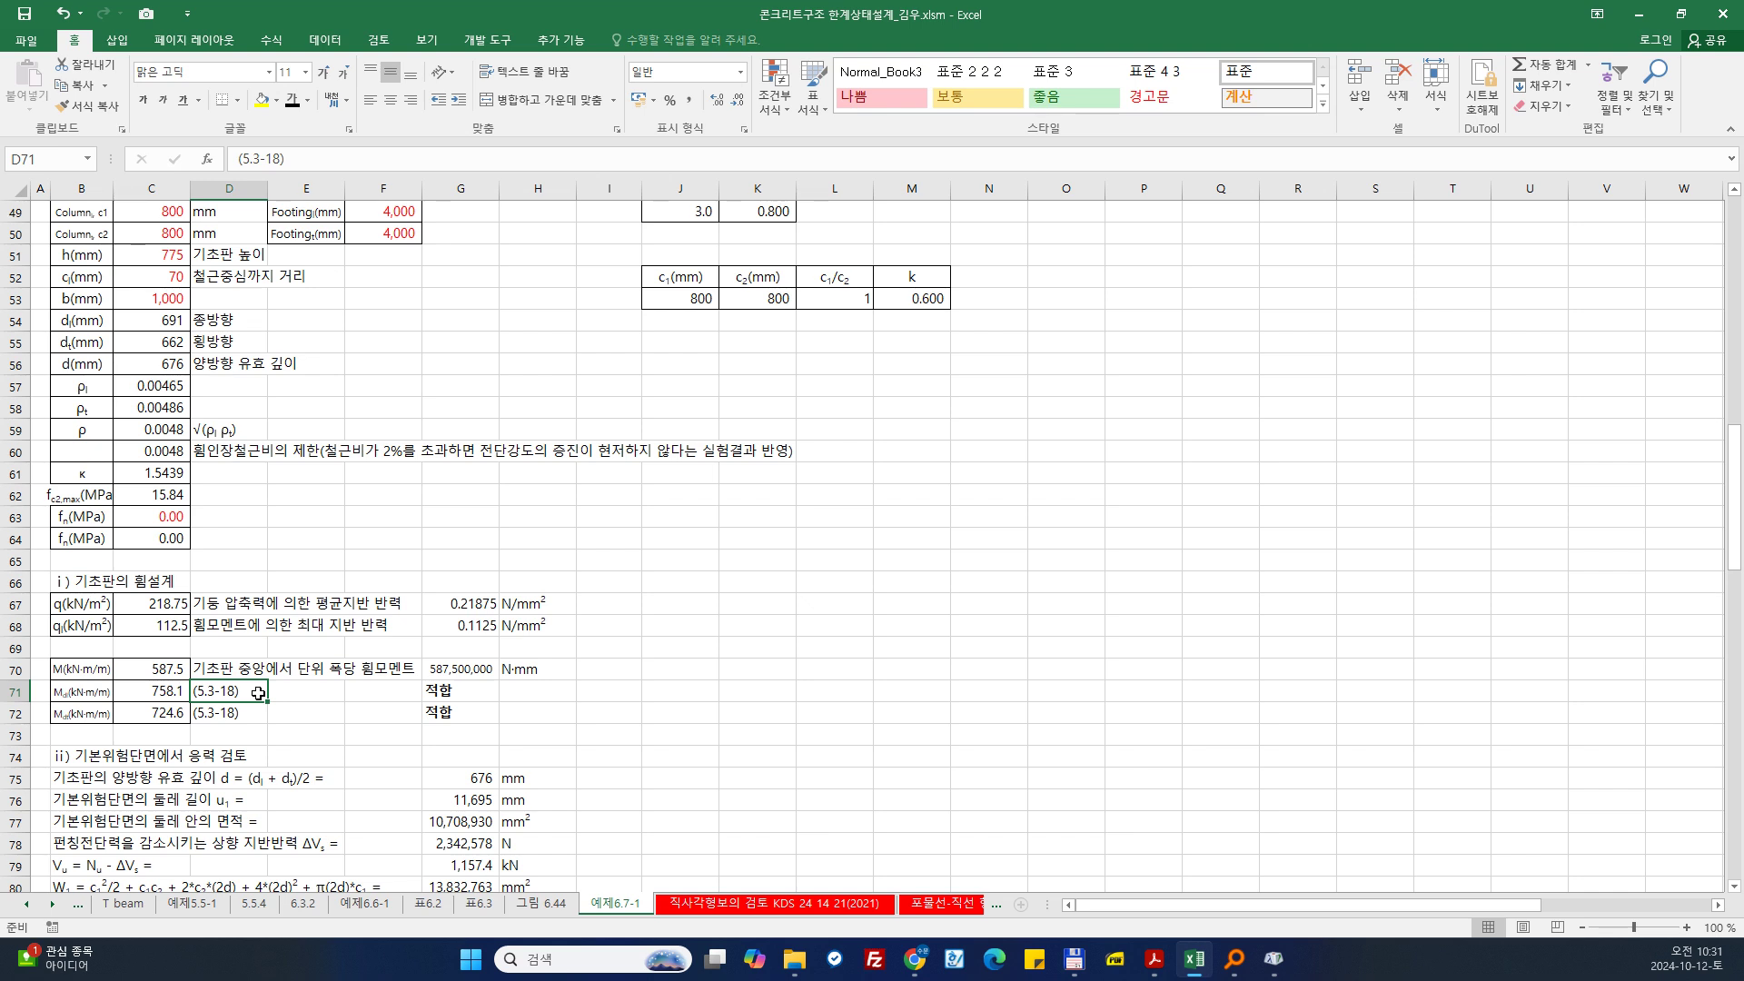
double_click(259, 693)
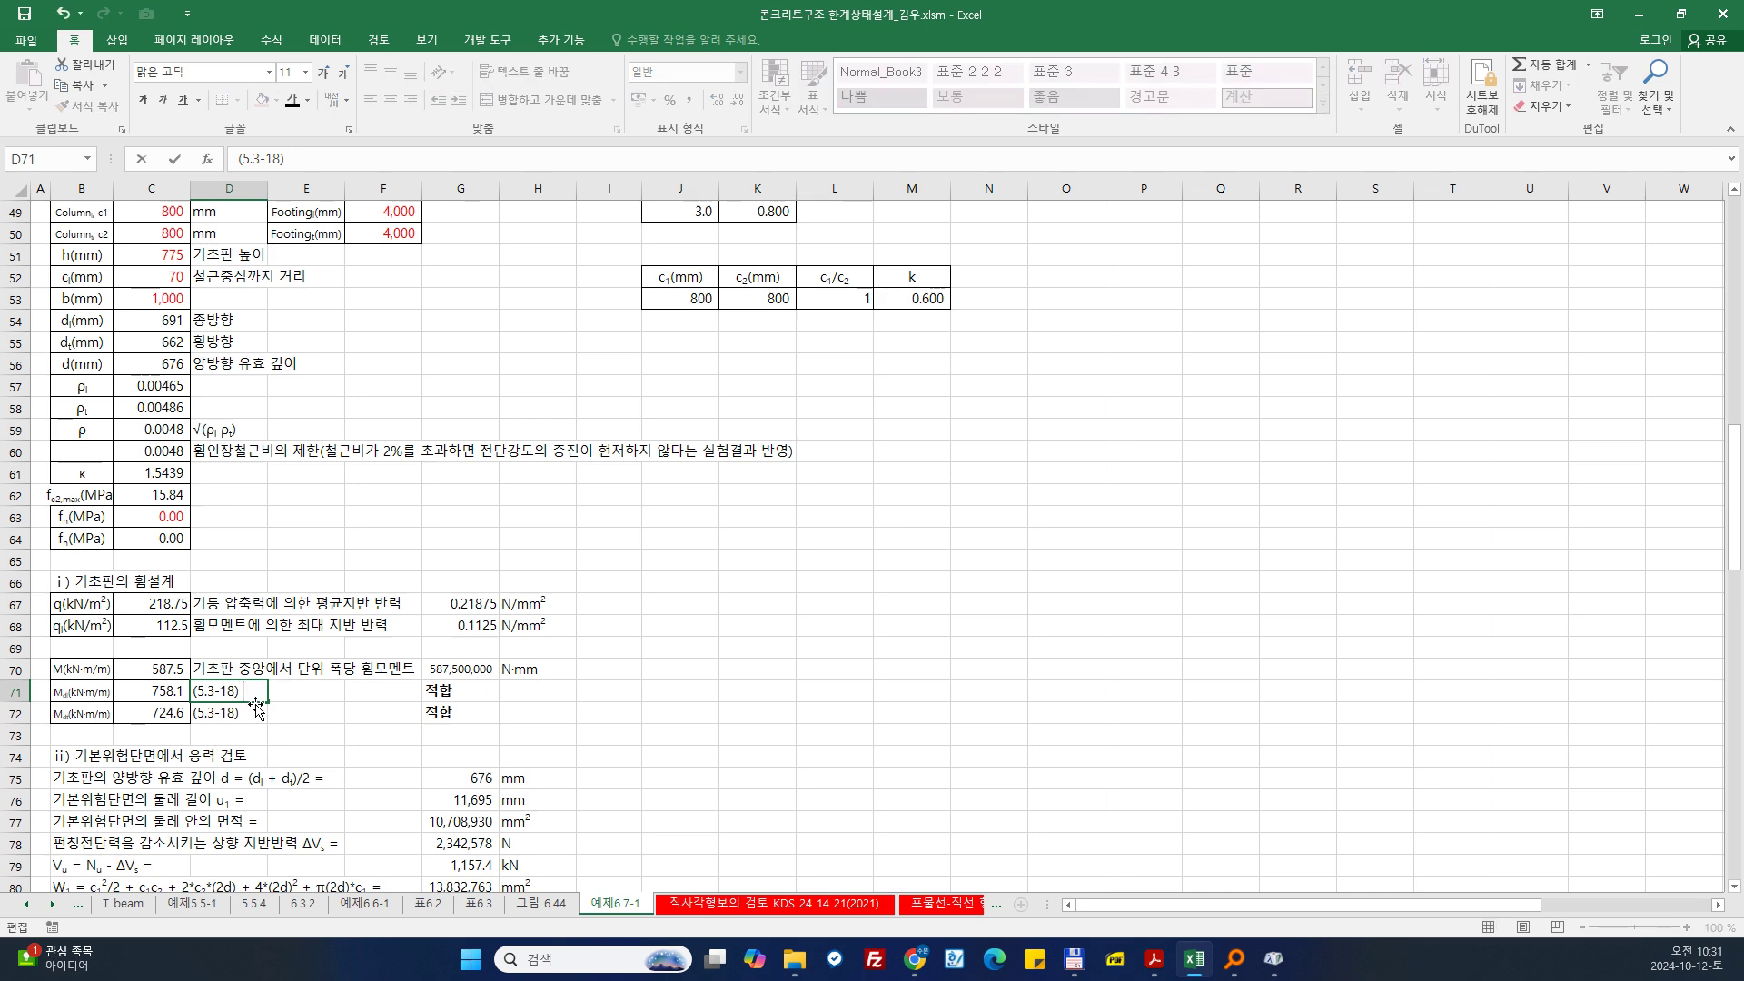
type("w")
key("BackSpace")
type("종방향")
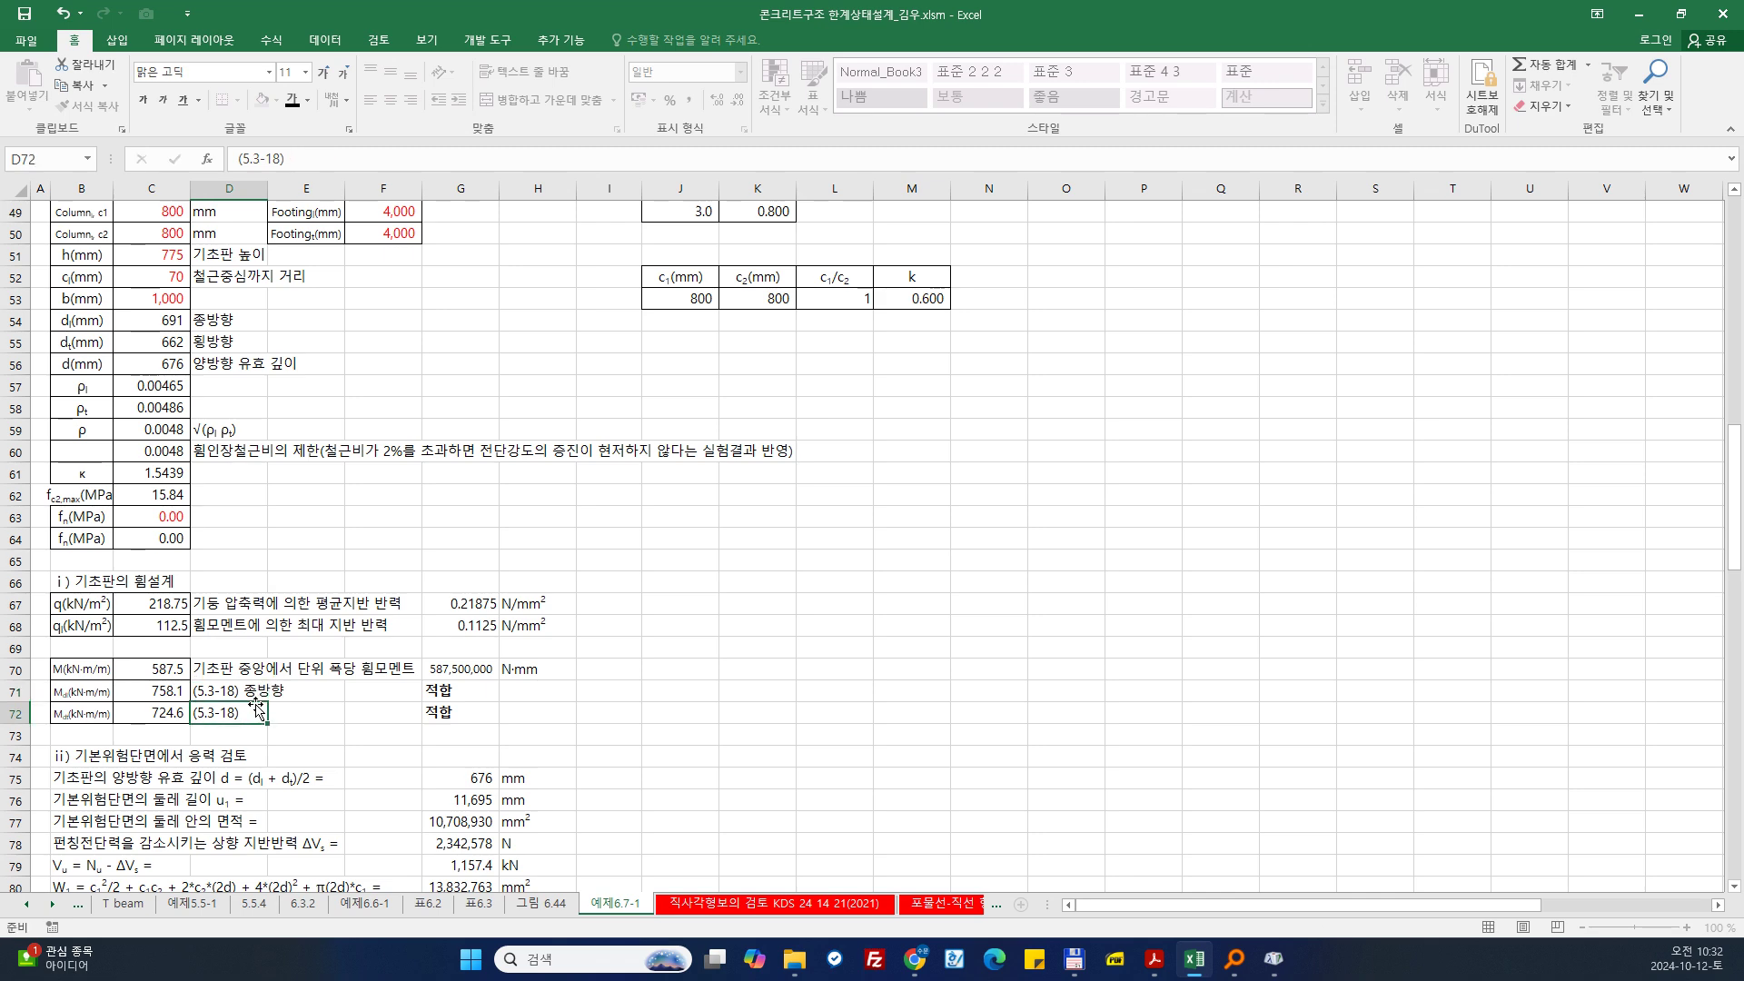
key("Return")
key("F2")
type("횡방향")
left_click(465, 690)
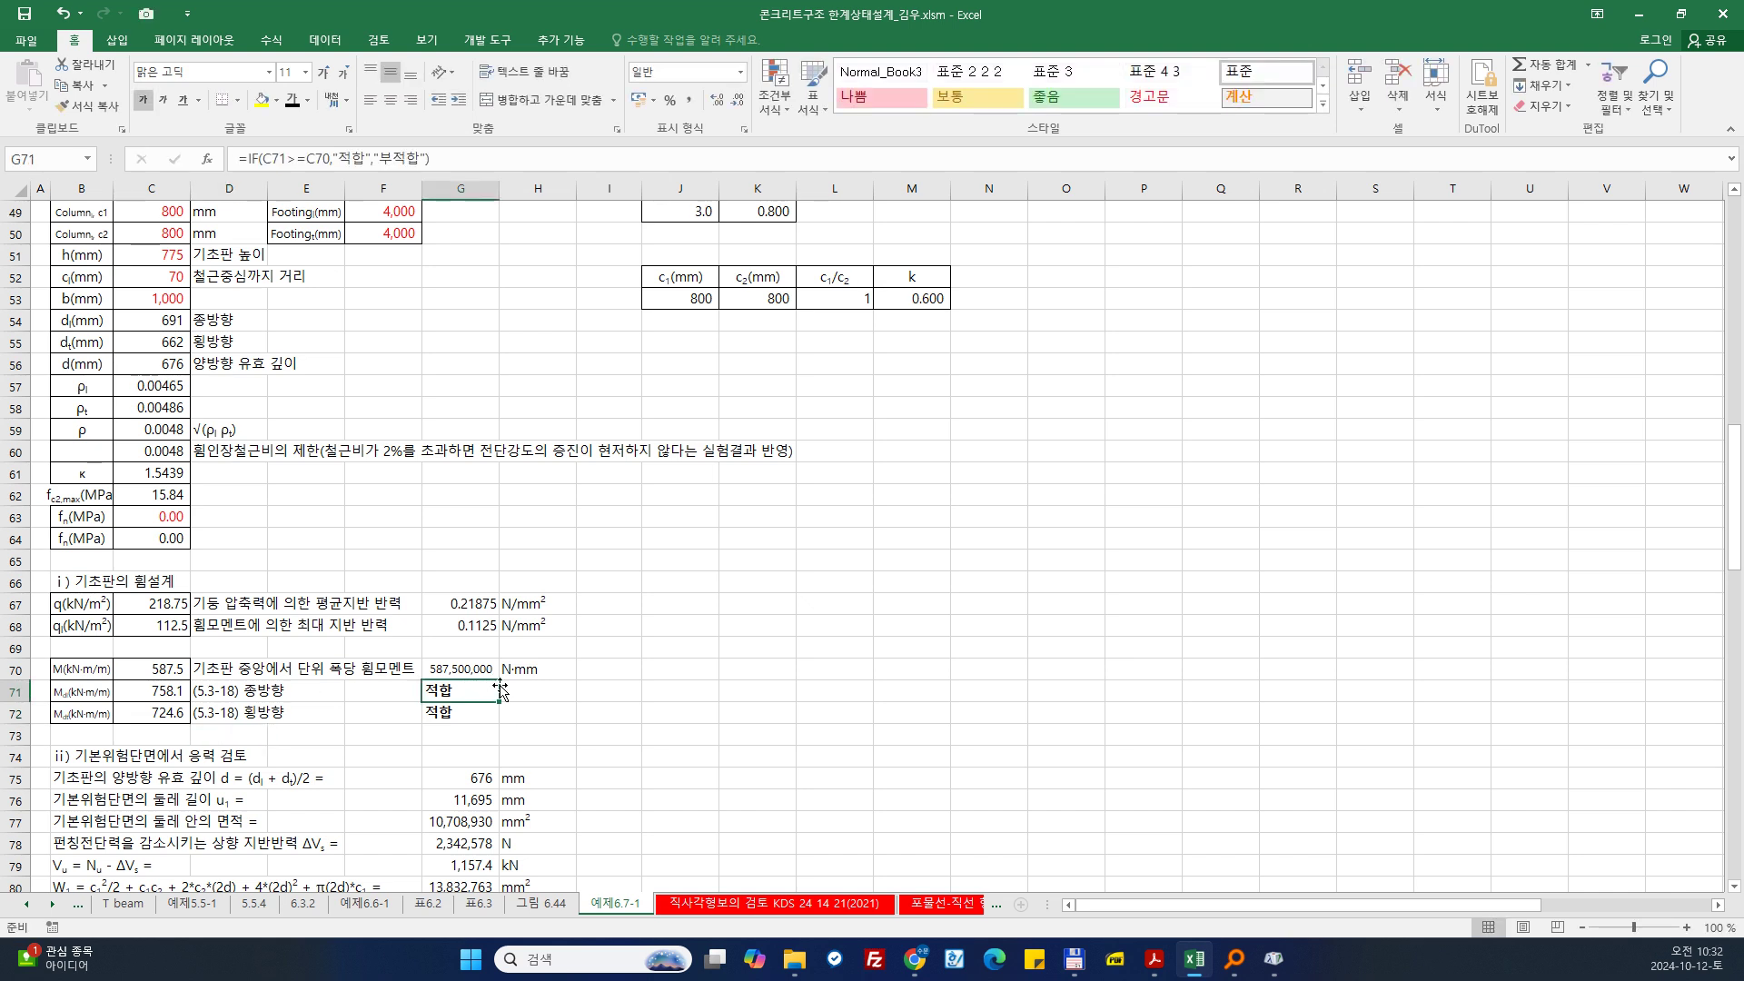
Step: Compare the two-way effective depth formula in G75 of section ii with the one in C56
scroll(498, 686, "down", 2)
left_click(68, 629)
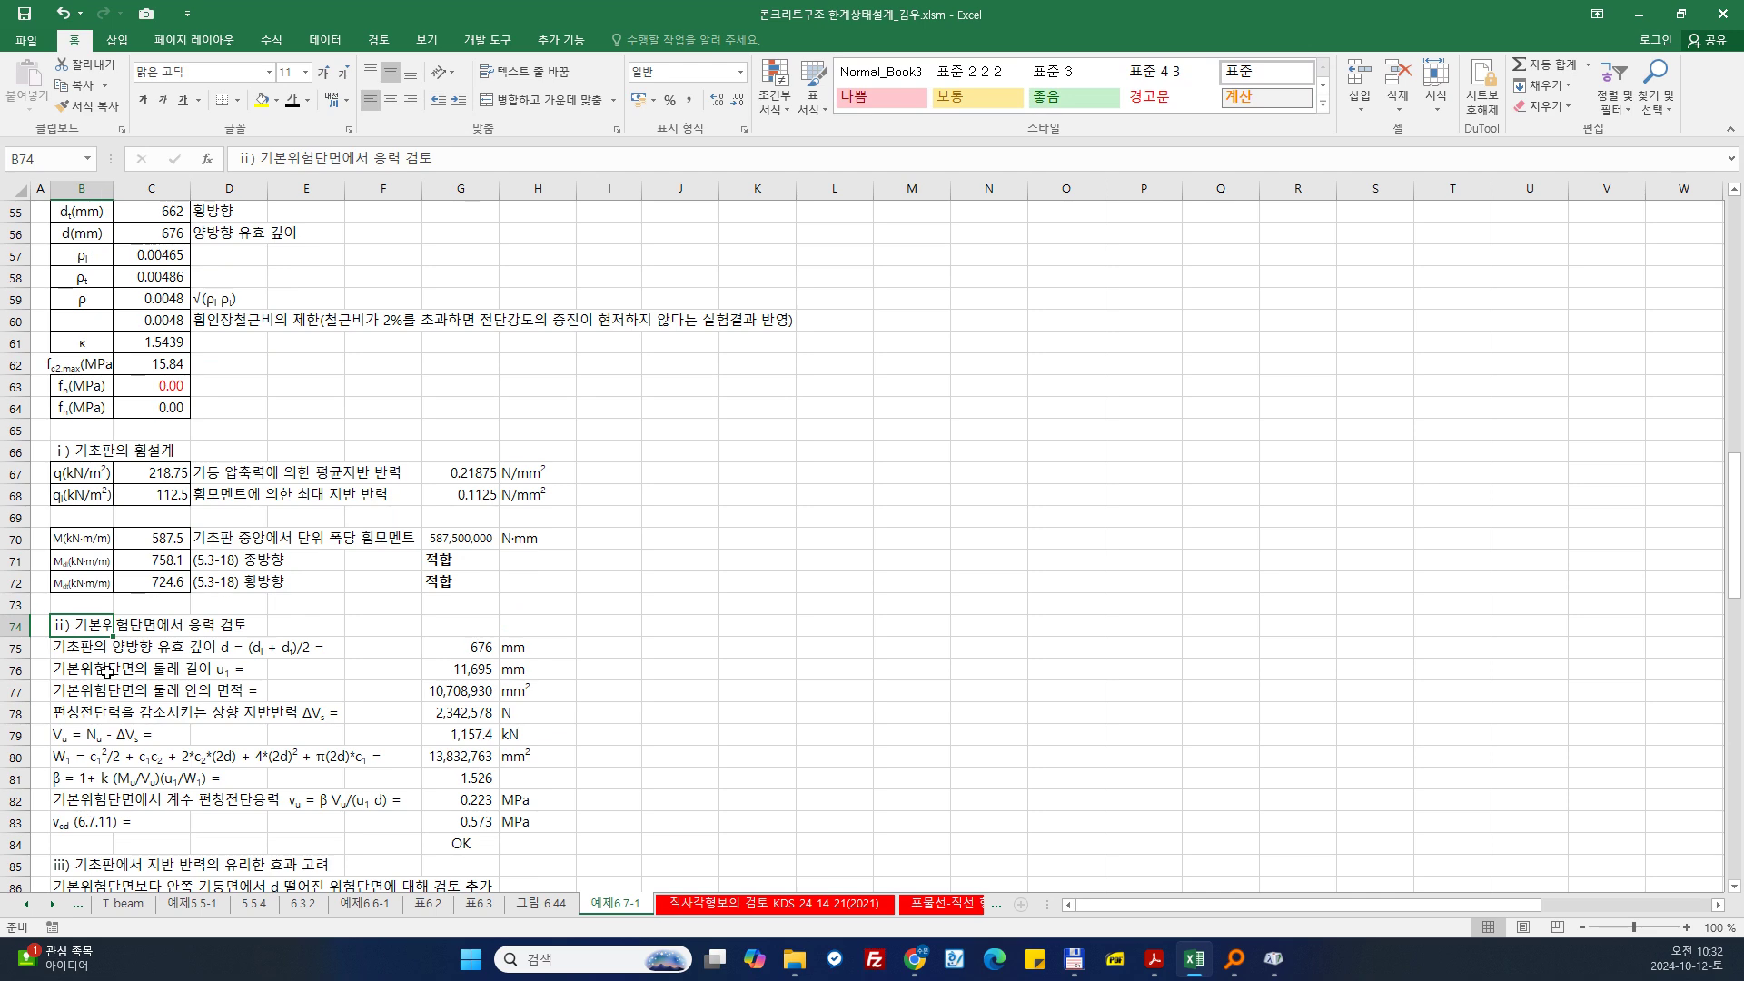
left_click(71, 643)
left_click(459, 647)
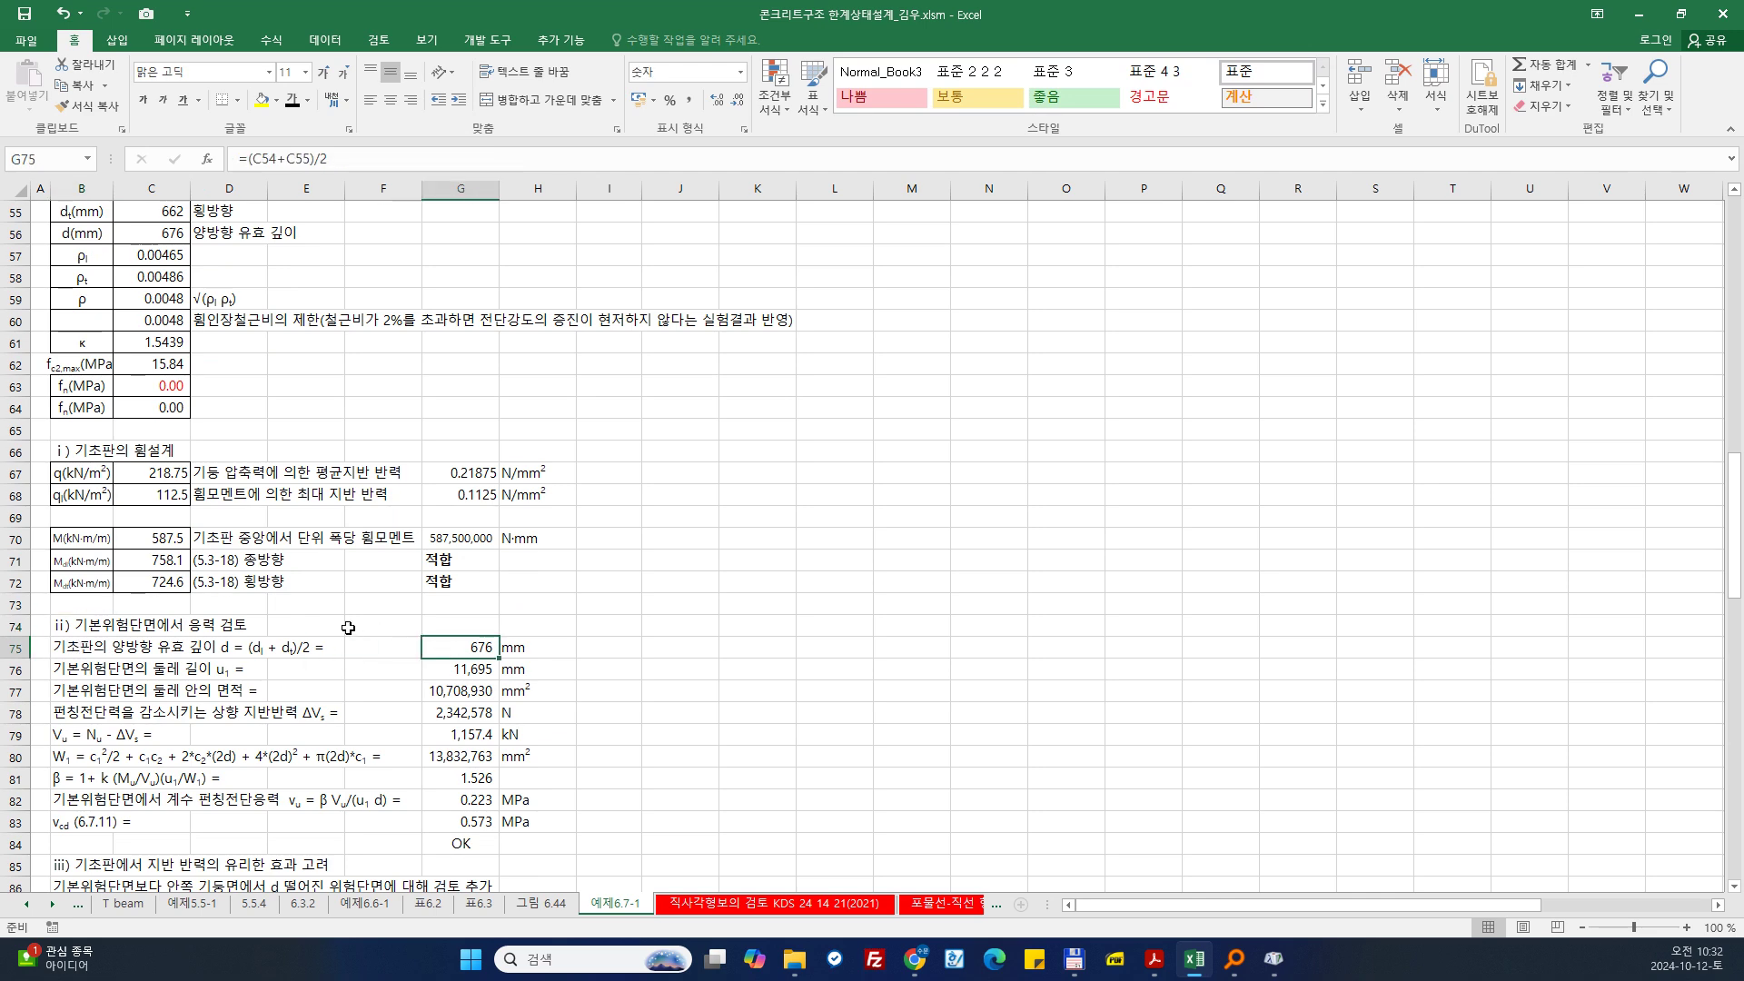
scroll(255, 618, "up", 1)
left_click(141, 321)
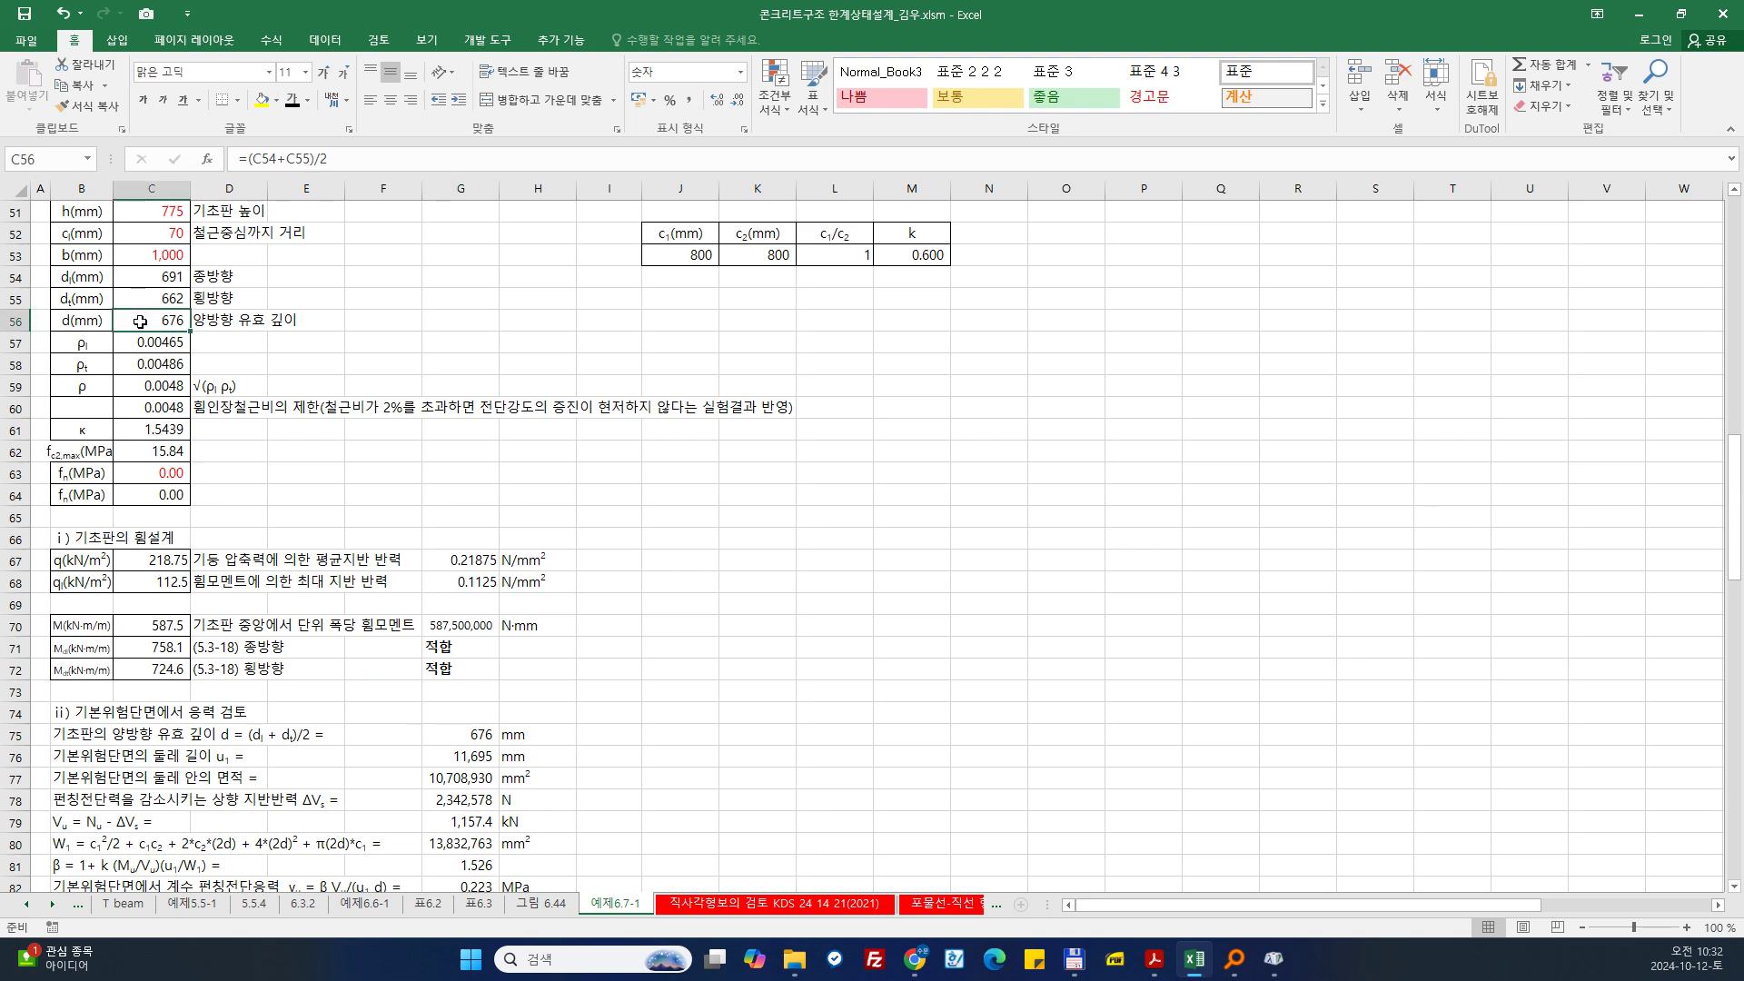
scroll(407, 641, "down", 1)
left_click(461, 667)
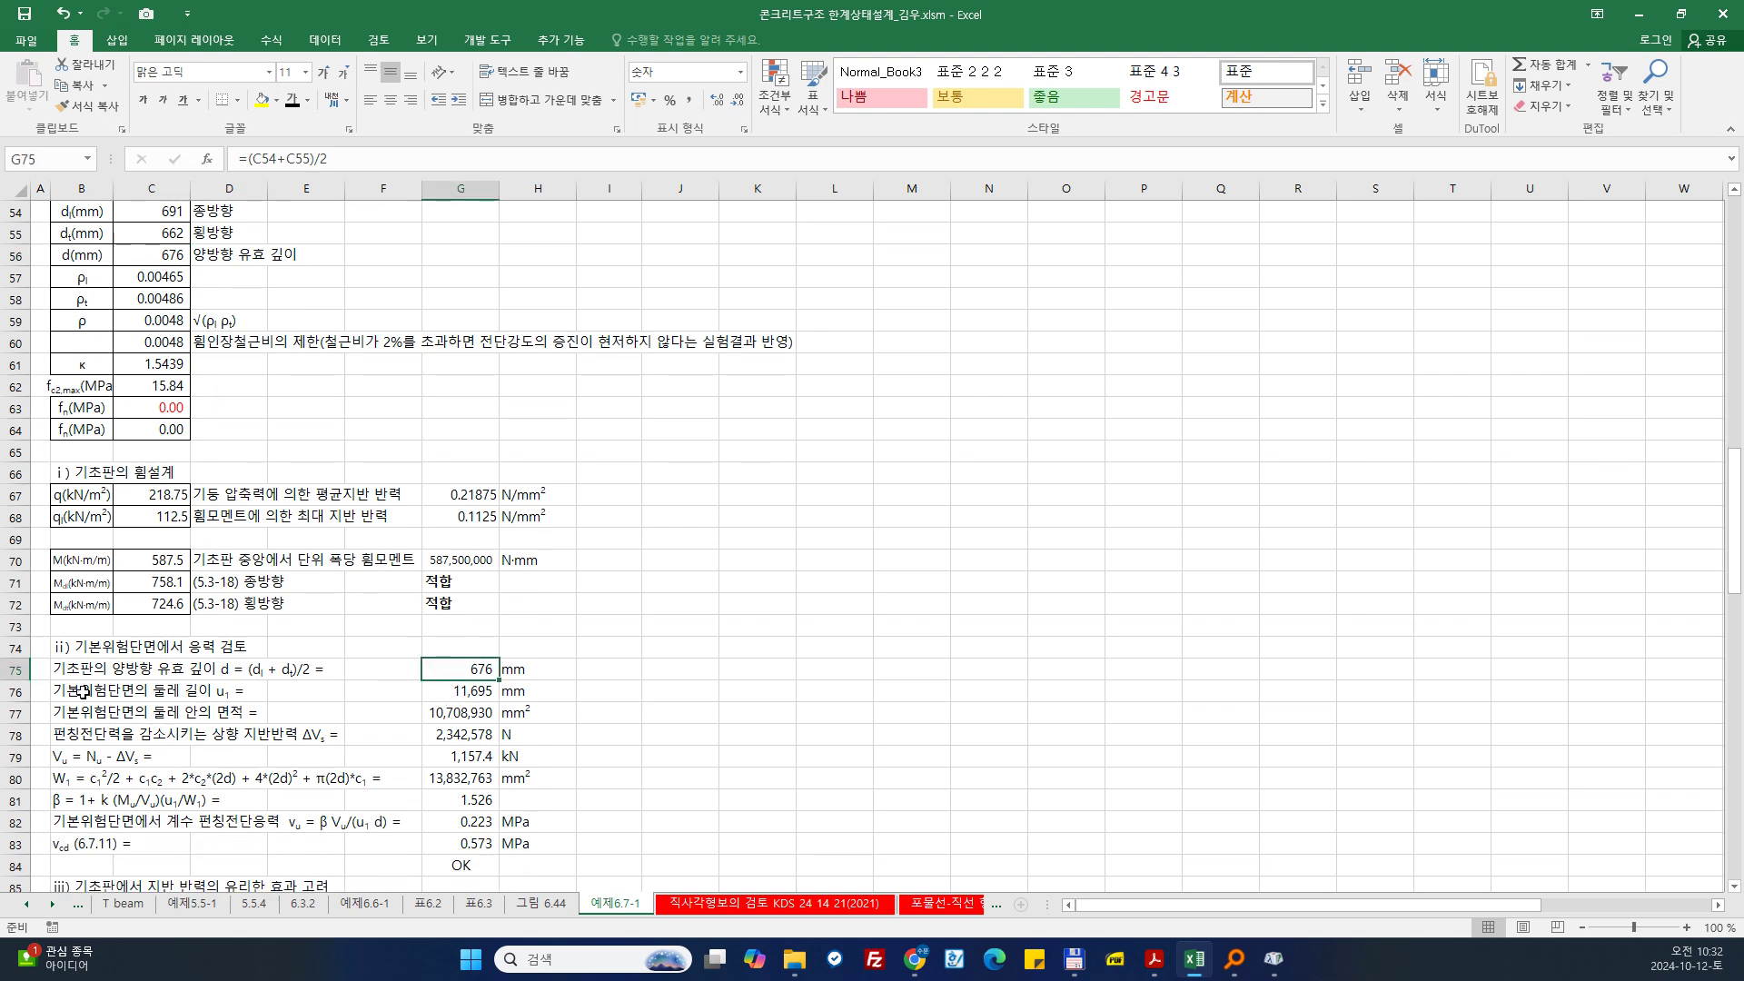
Step: Inspect the formulas for the critical section's perimeter, enclosed area, upward soil reaction and net shear in G76:G79
left_click(469, 696)
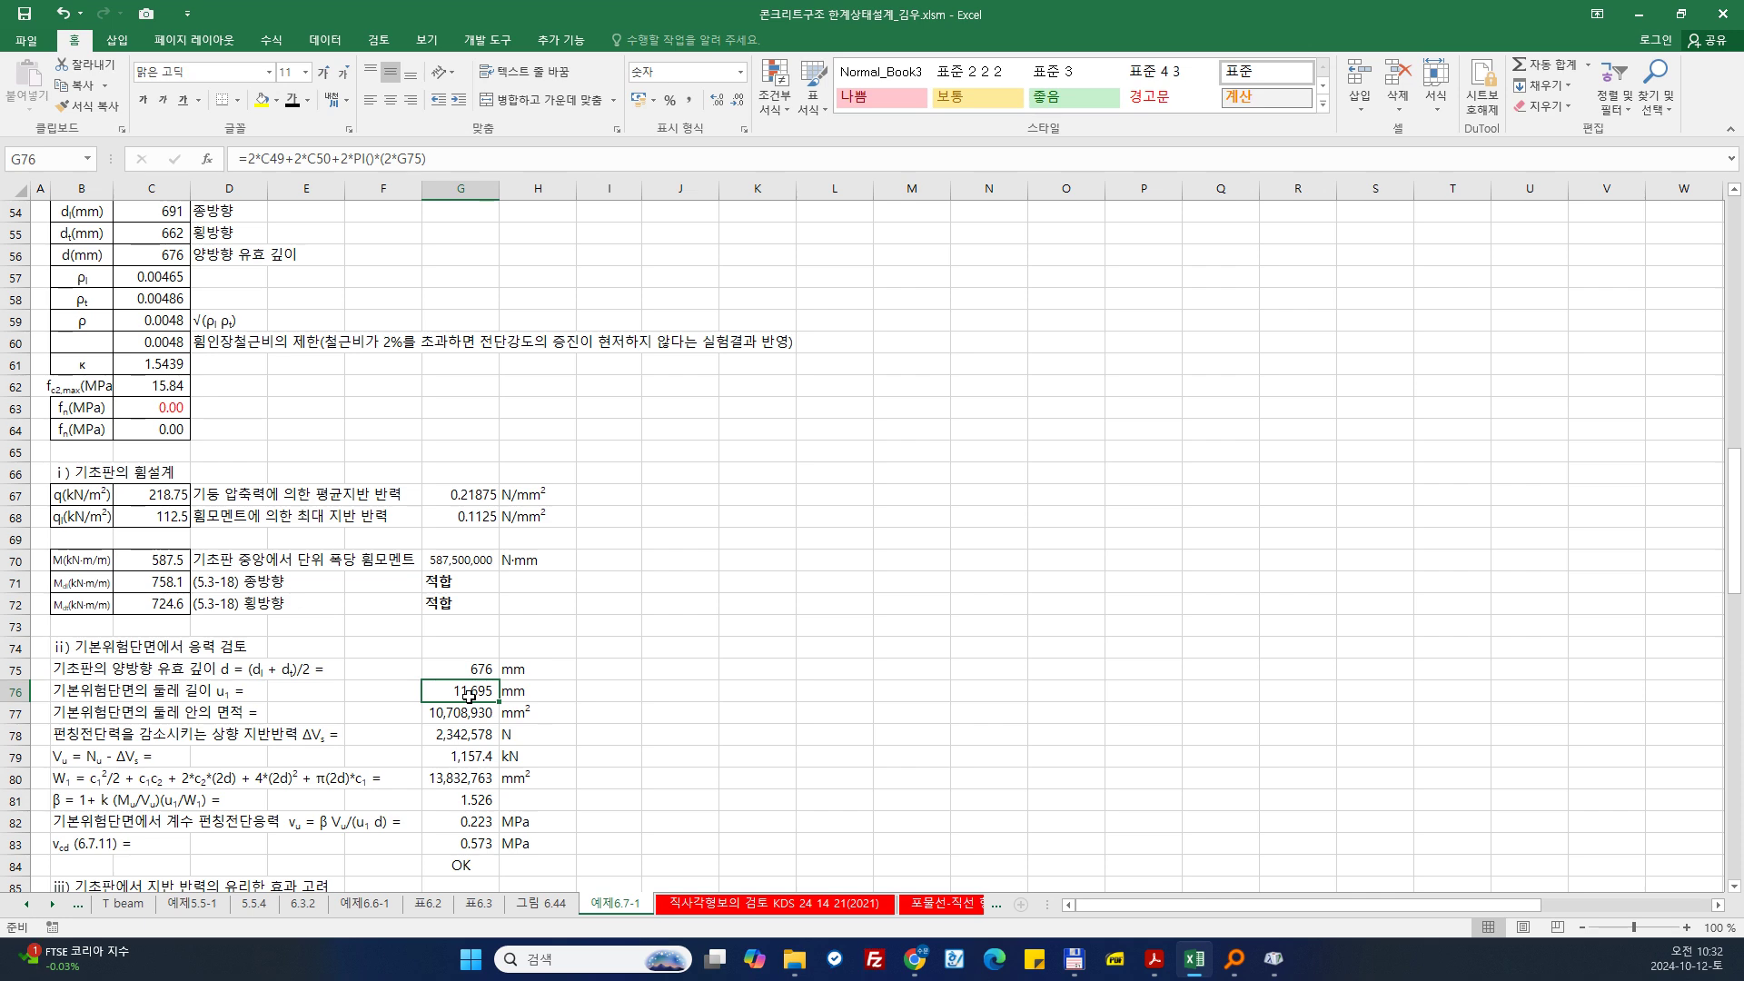
key("Down")
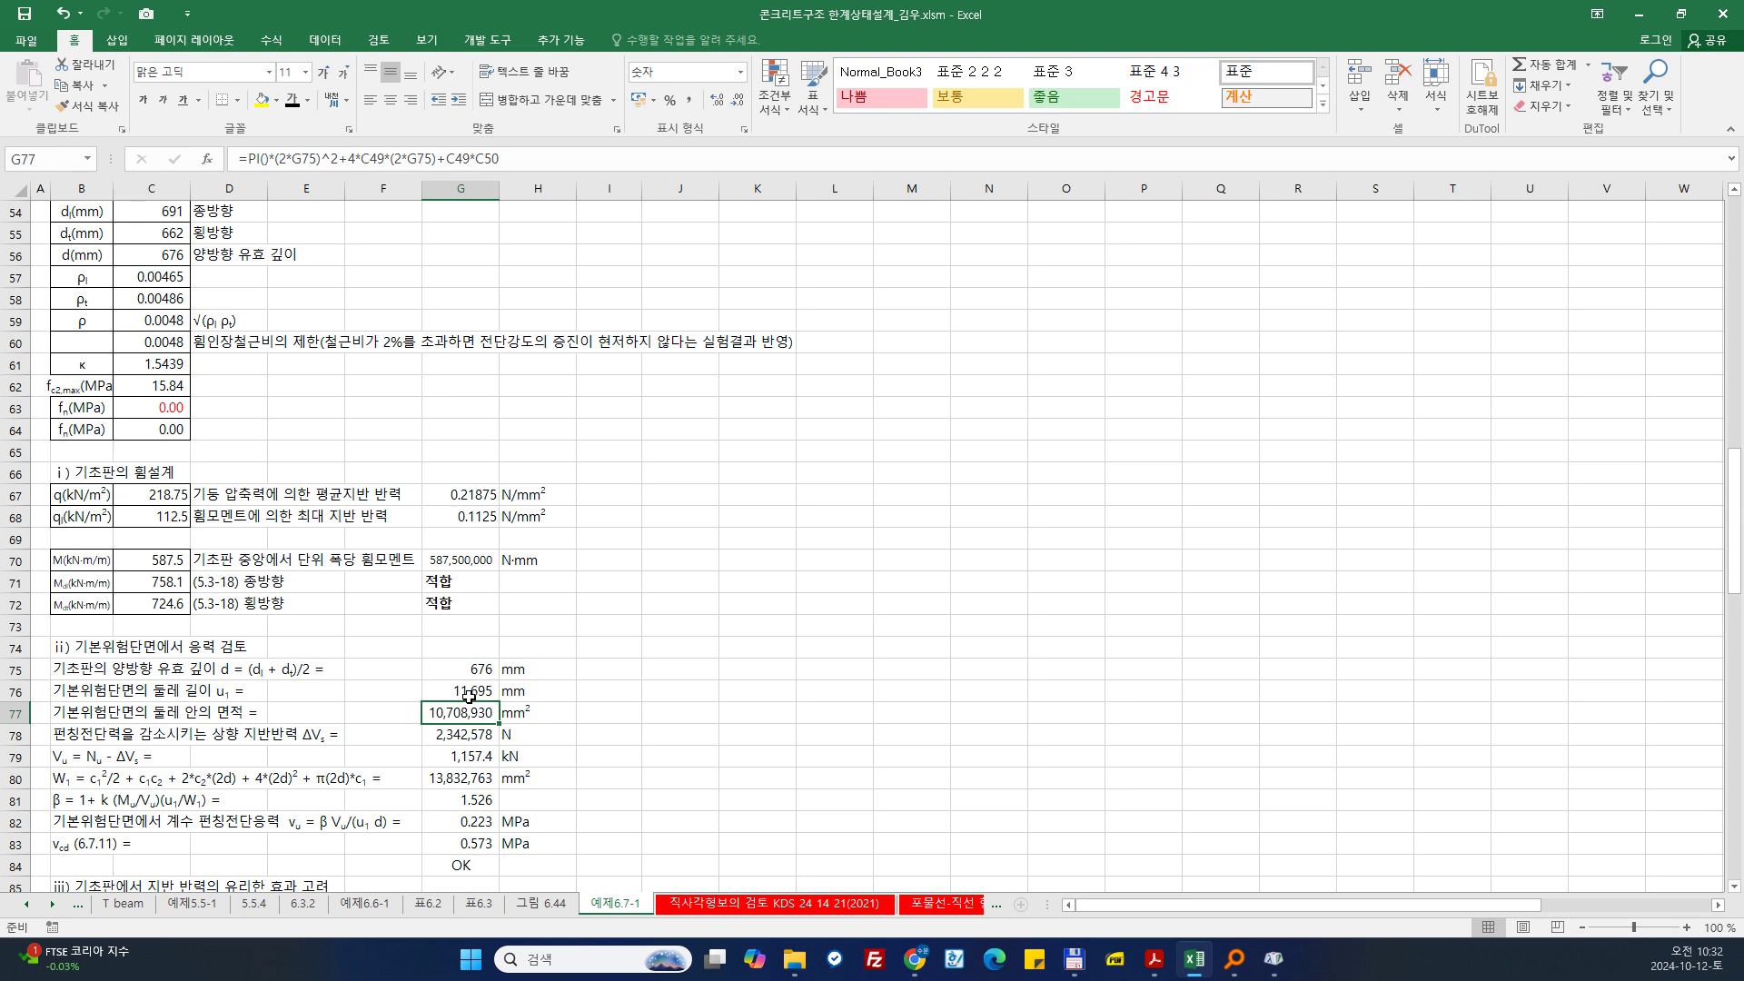
key("Down")
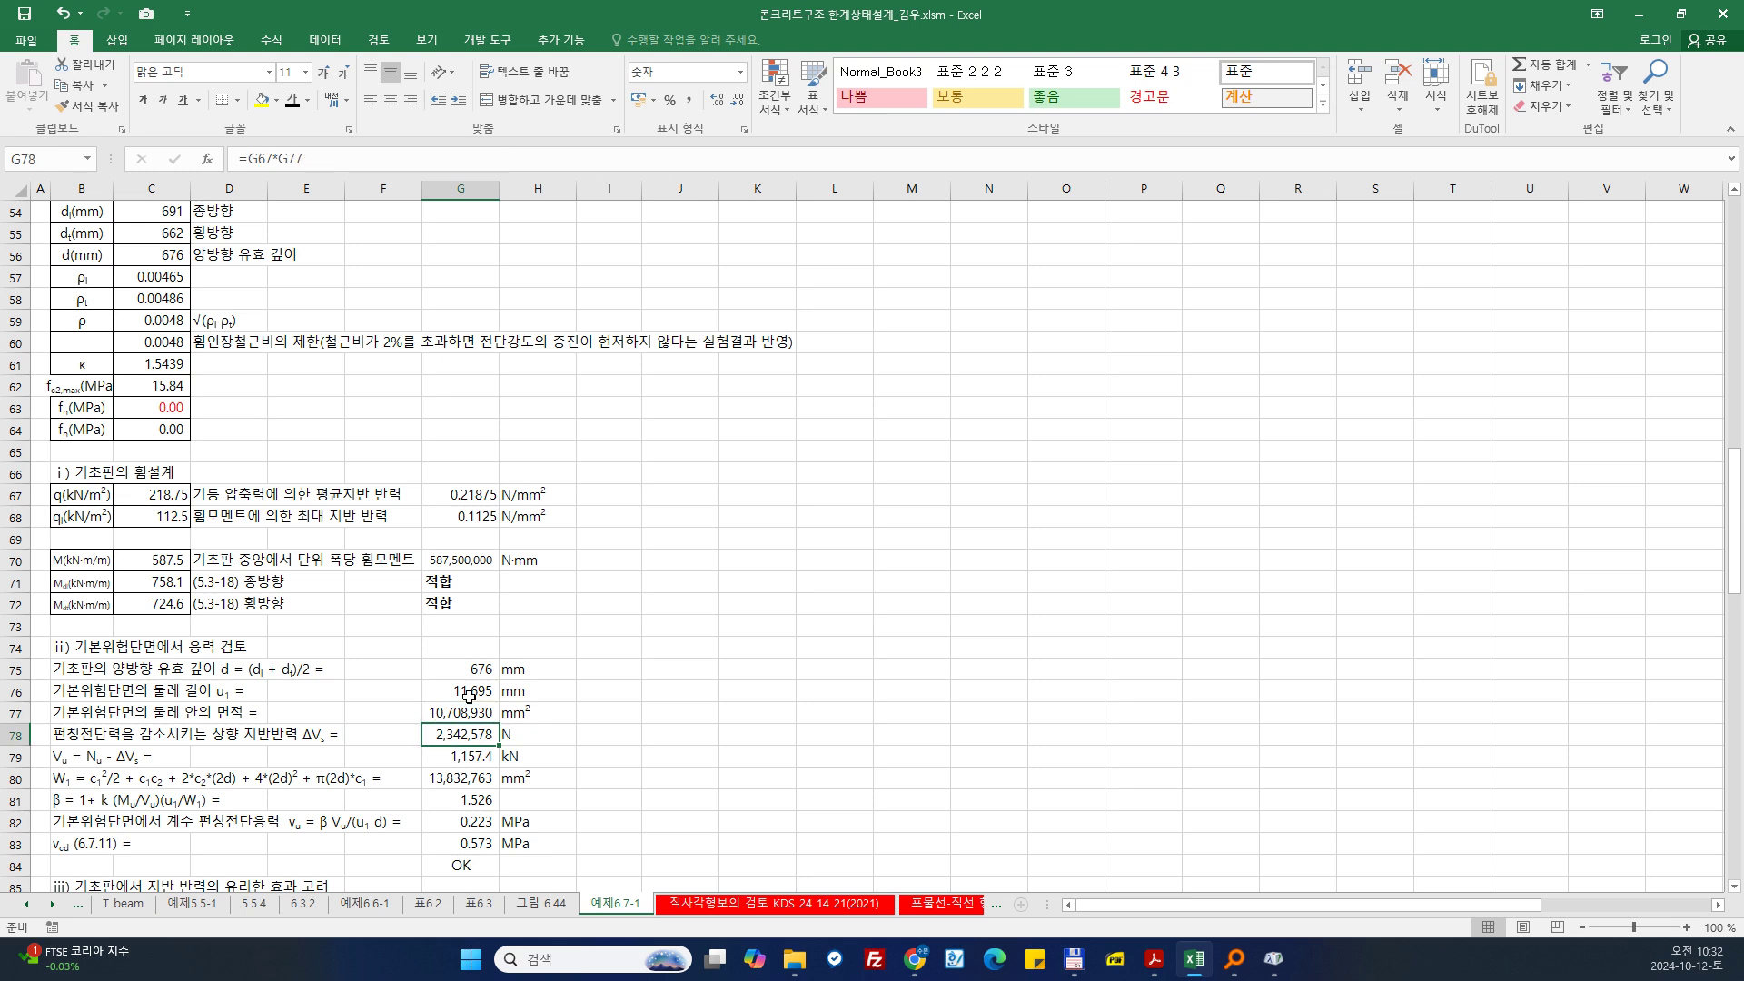
key("Down")
Step: Inspect the formulas for W₁, β, punching shear stress, design strength and the final check in G80:G84
scroll(485, 781, "down", 2)
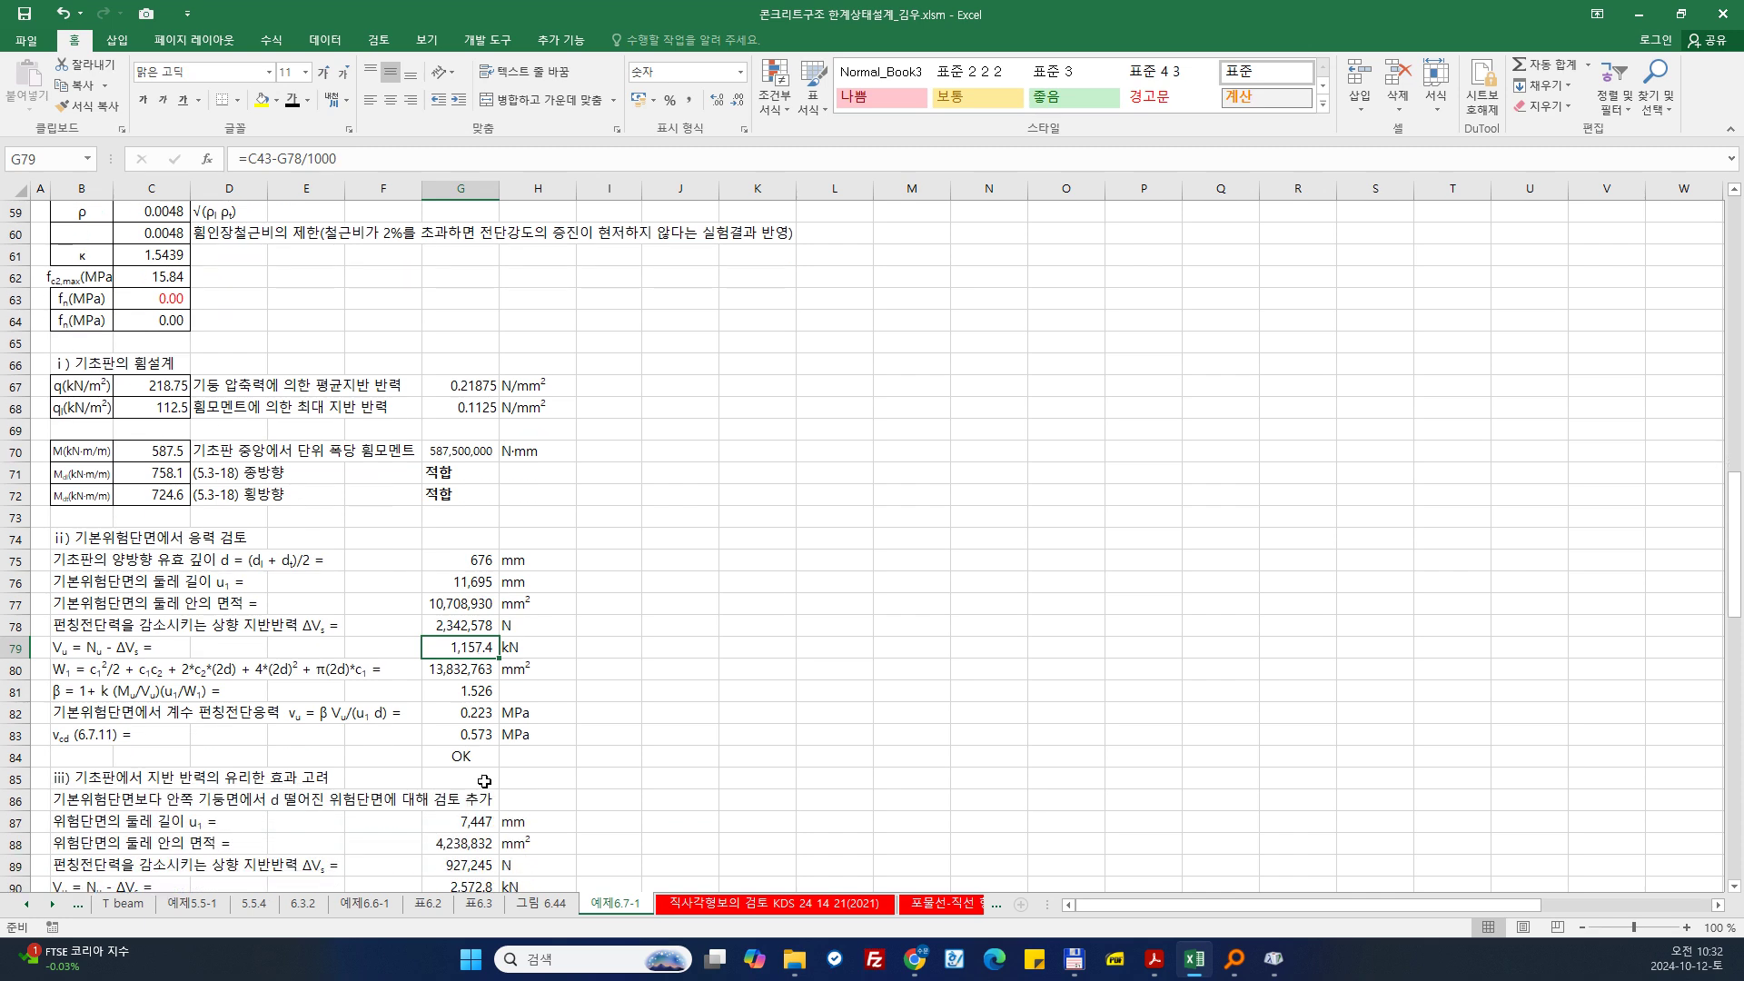
left_click(461, 677)
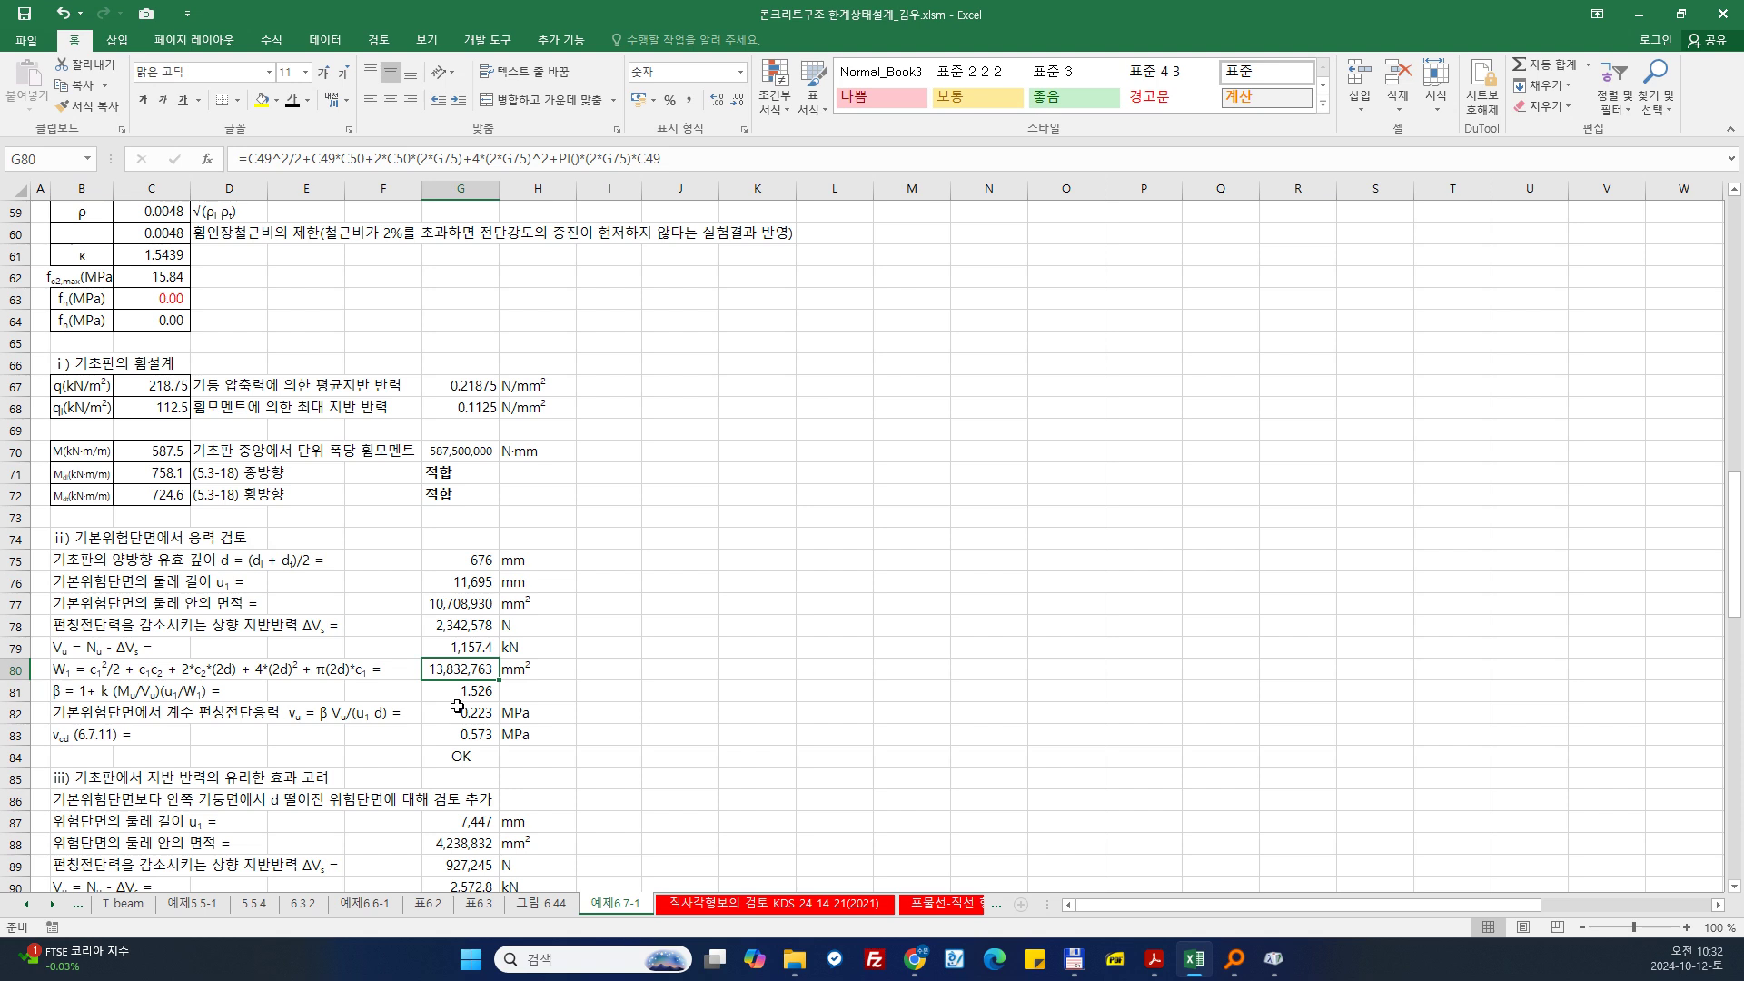
left_click(460, 690)
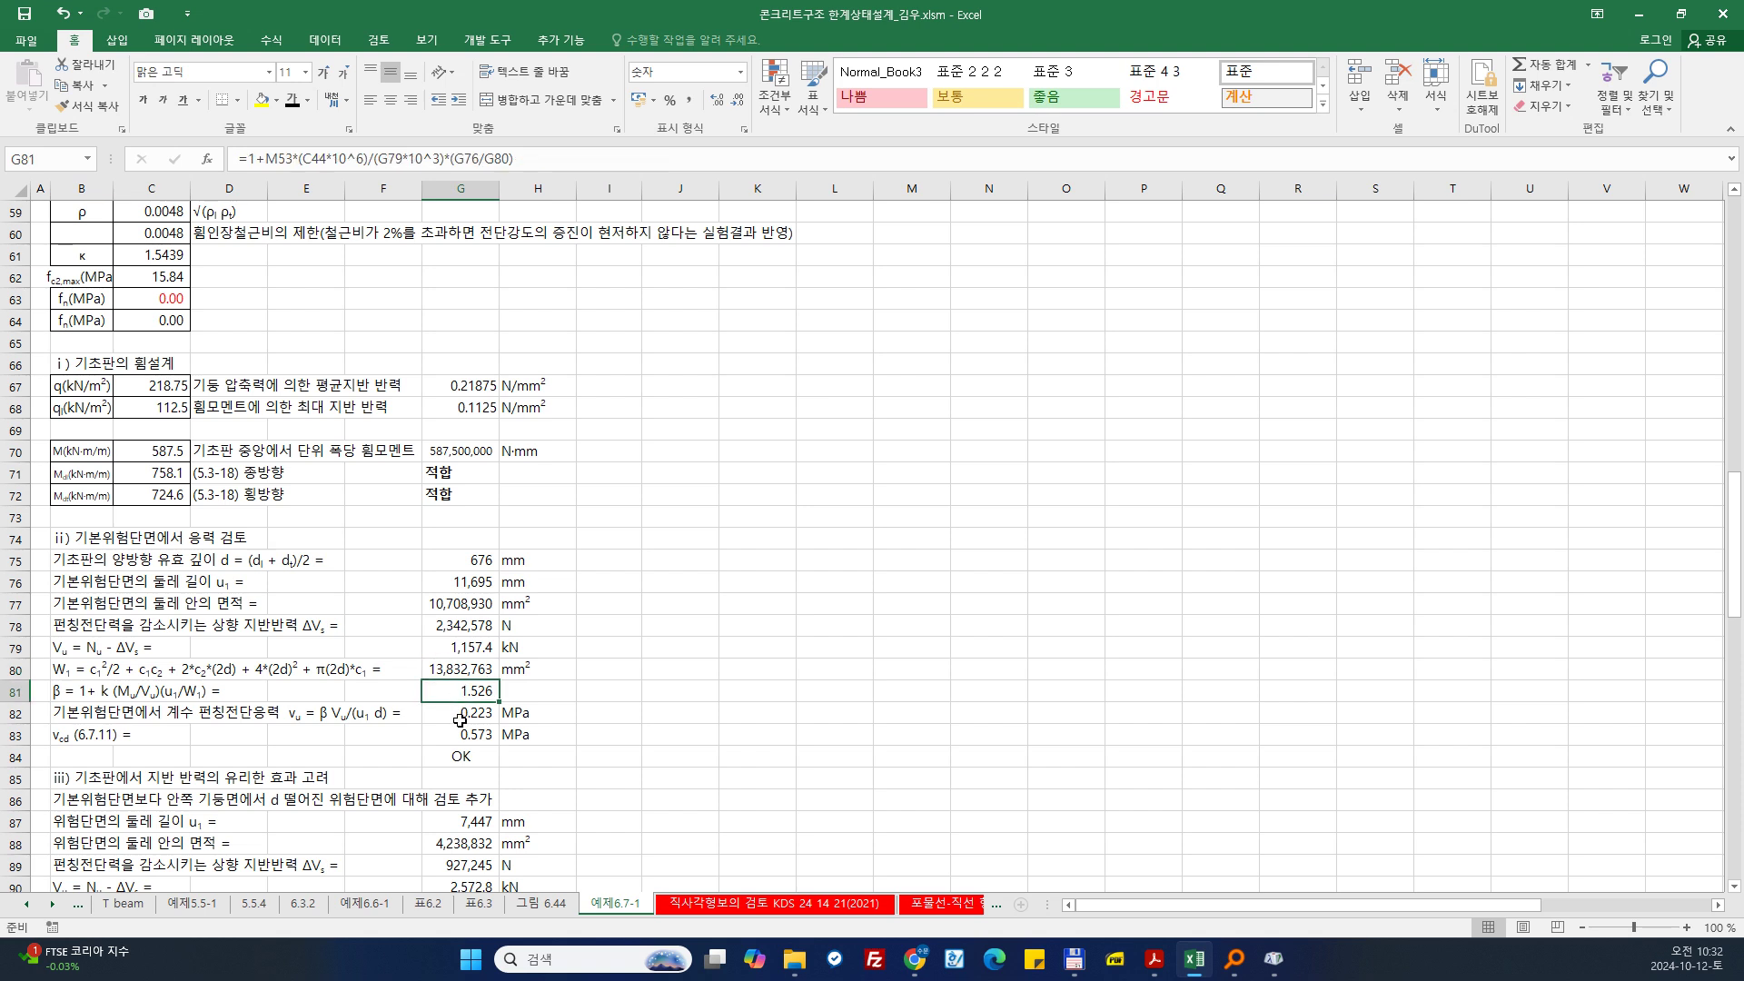
left_click(468, 713)
left_click(465, 738)
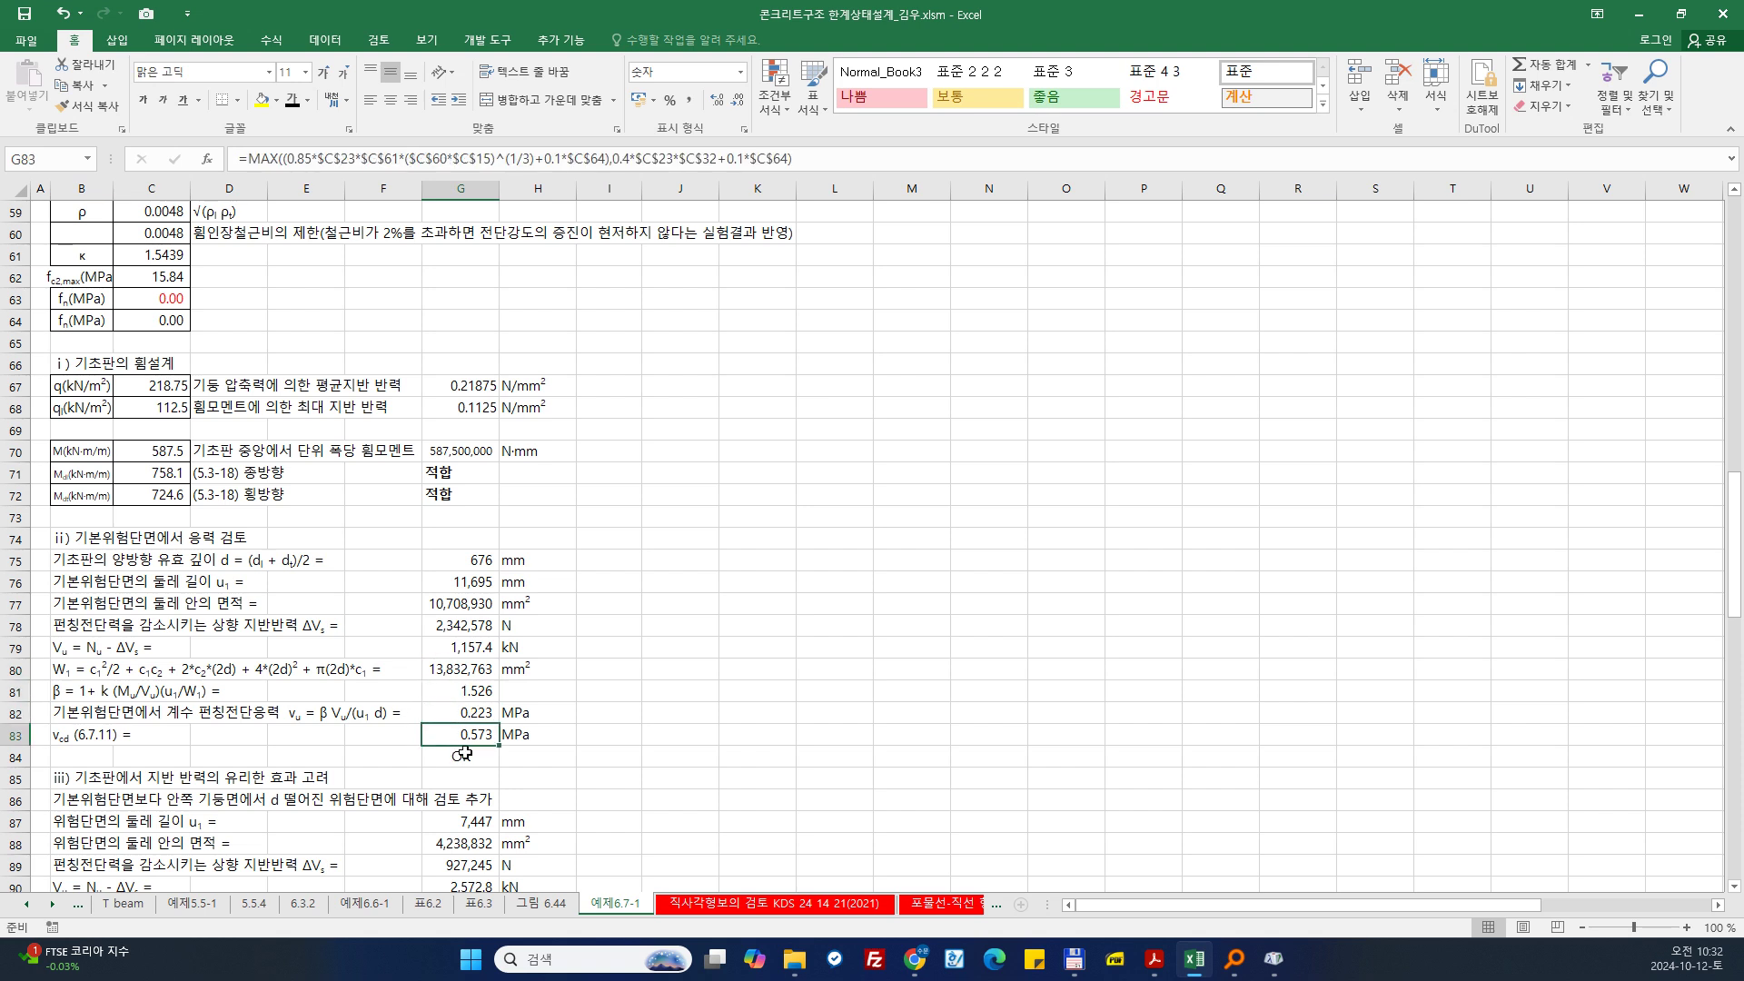
left_click(465, 762)
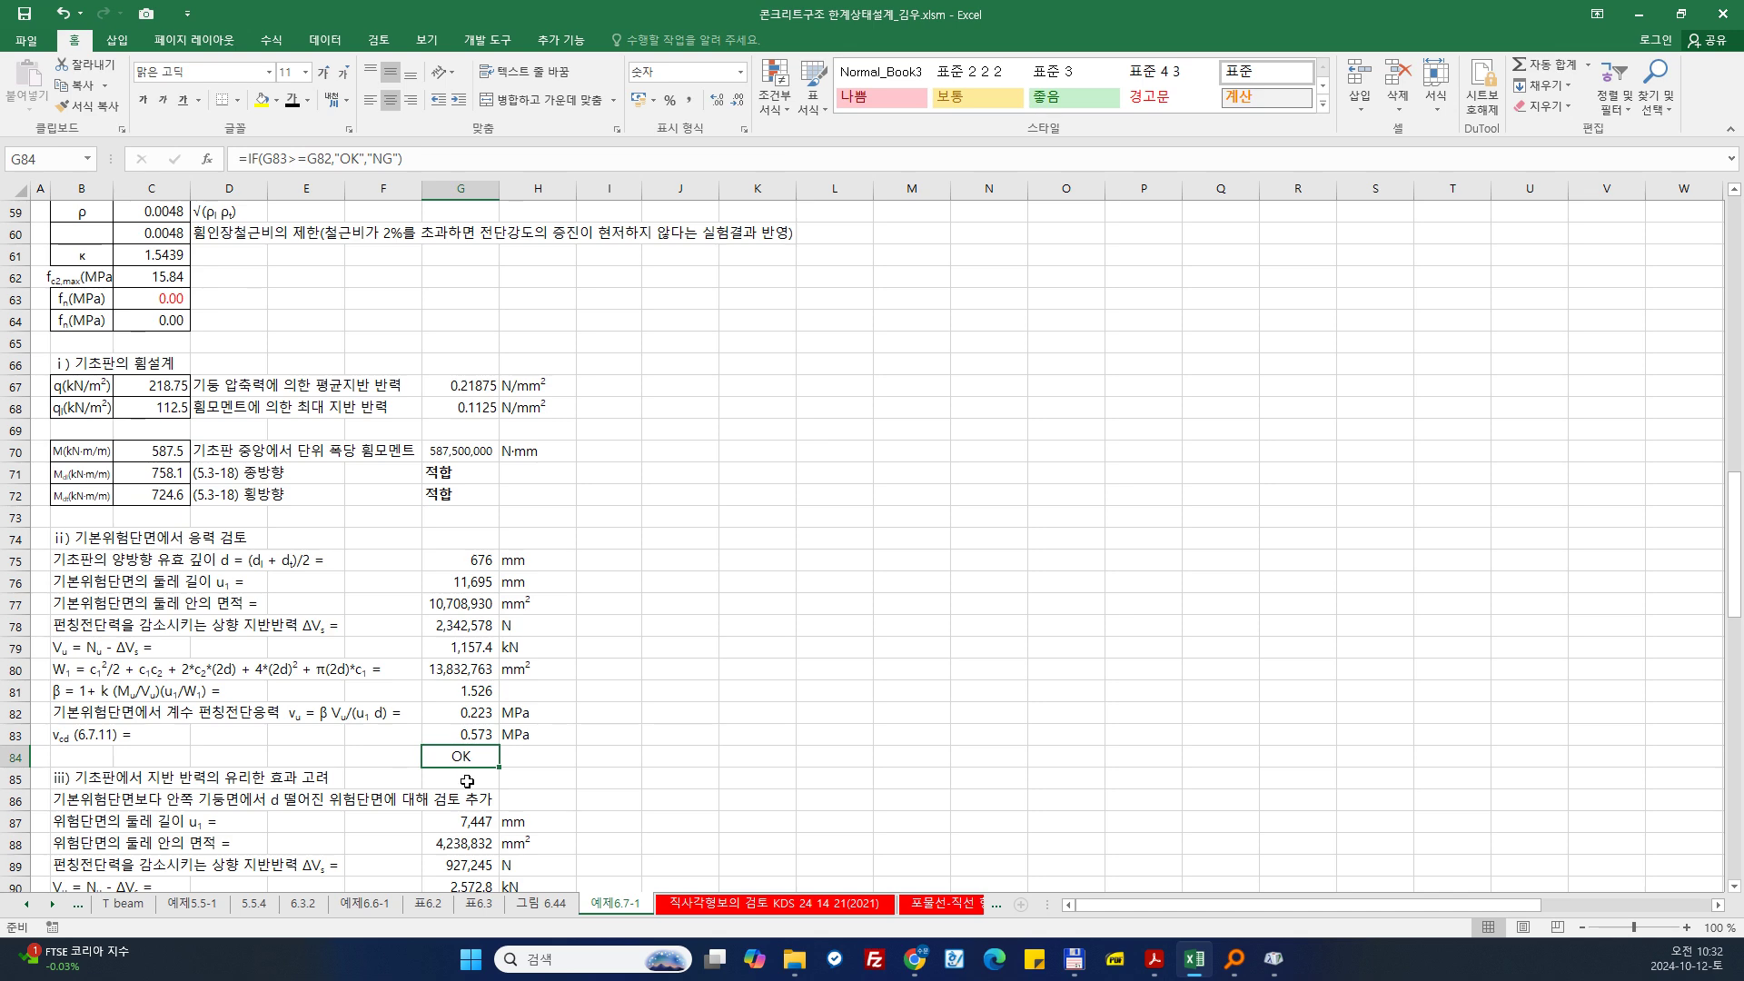
Step: Enter the note "기둥면으로 부터 2d위치" in G74 beside the section ii heading
left_click(66, 543)
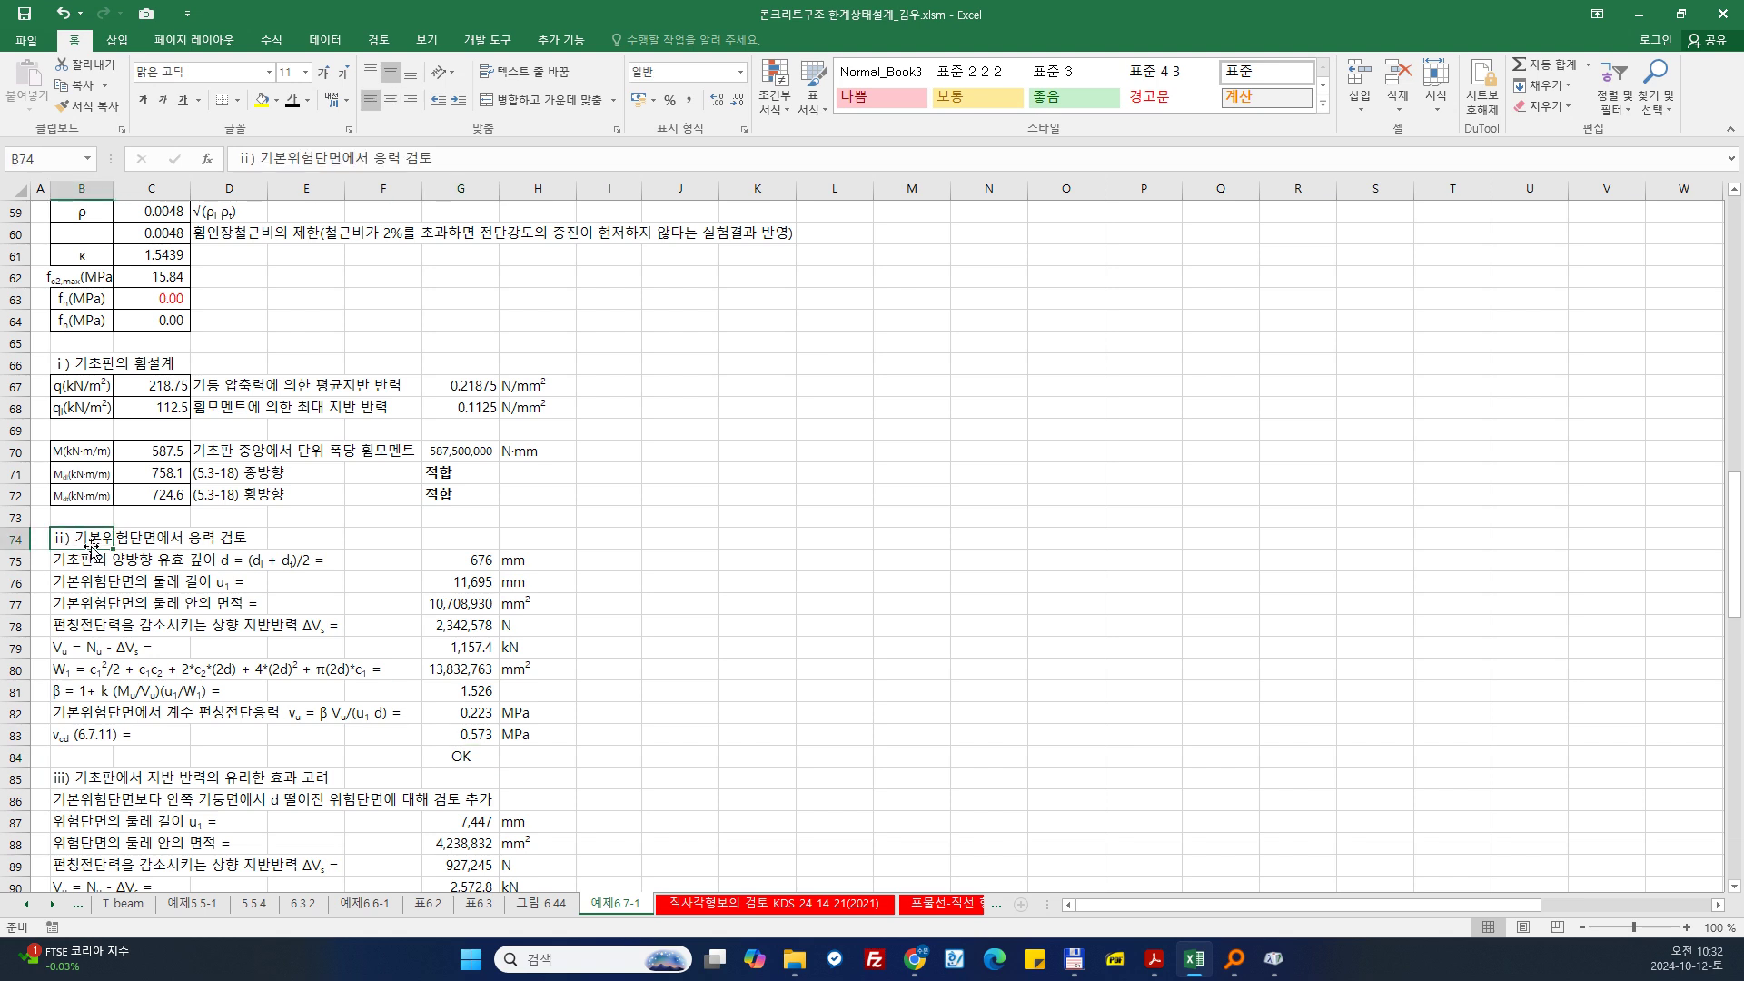
left_click(436, 540)
scroll(364, 563, "down", 1)
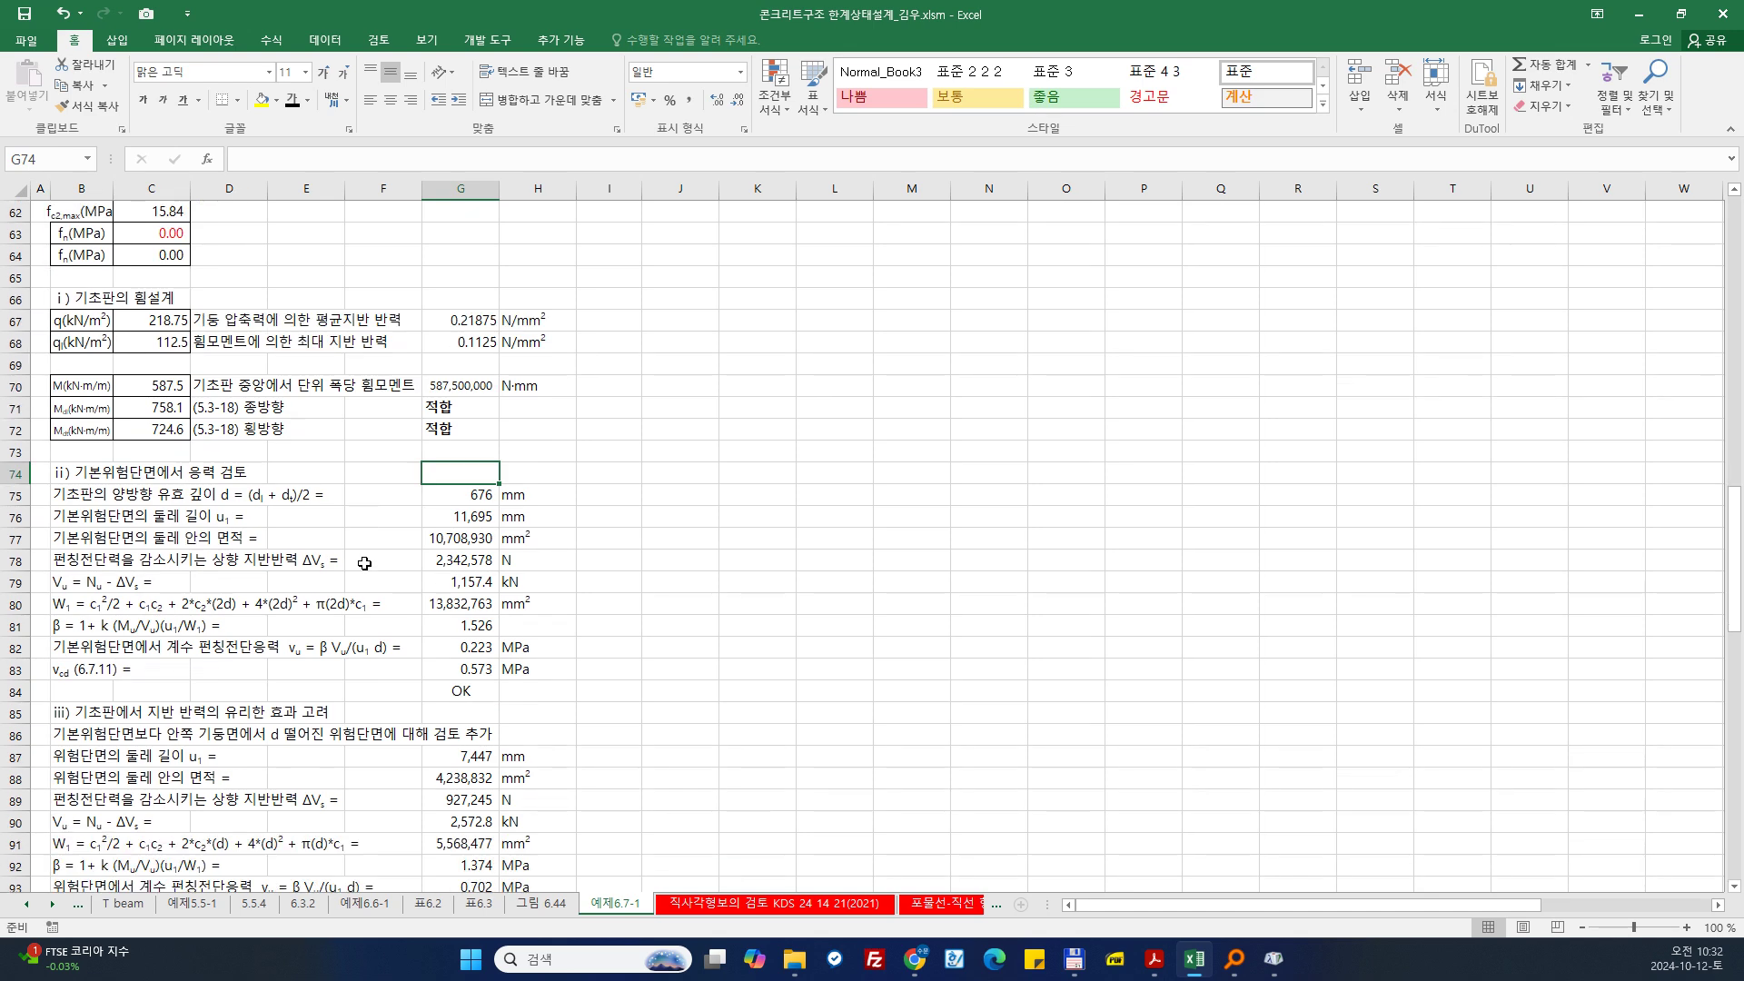
type("기둥면으로 부")
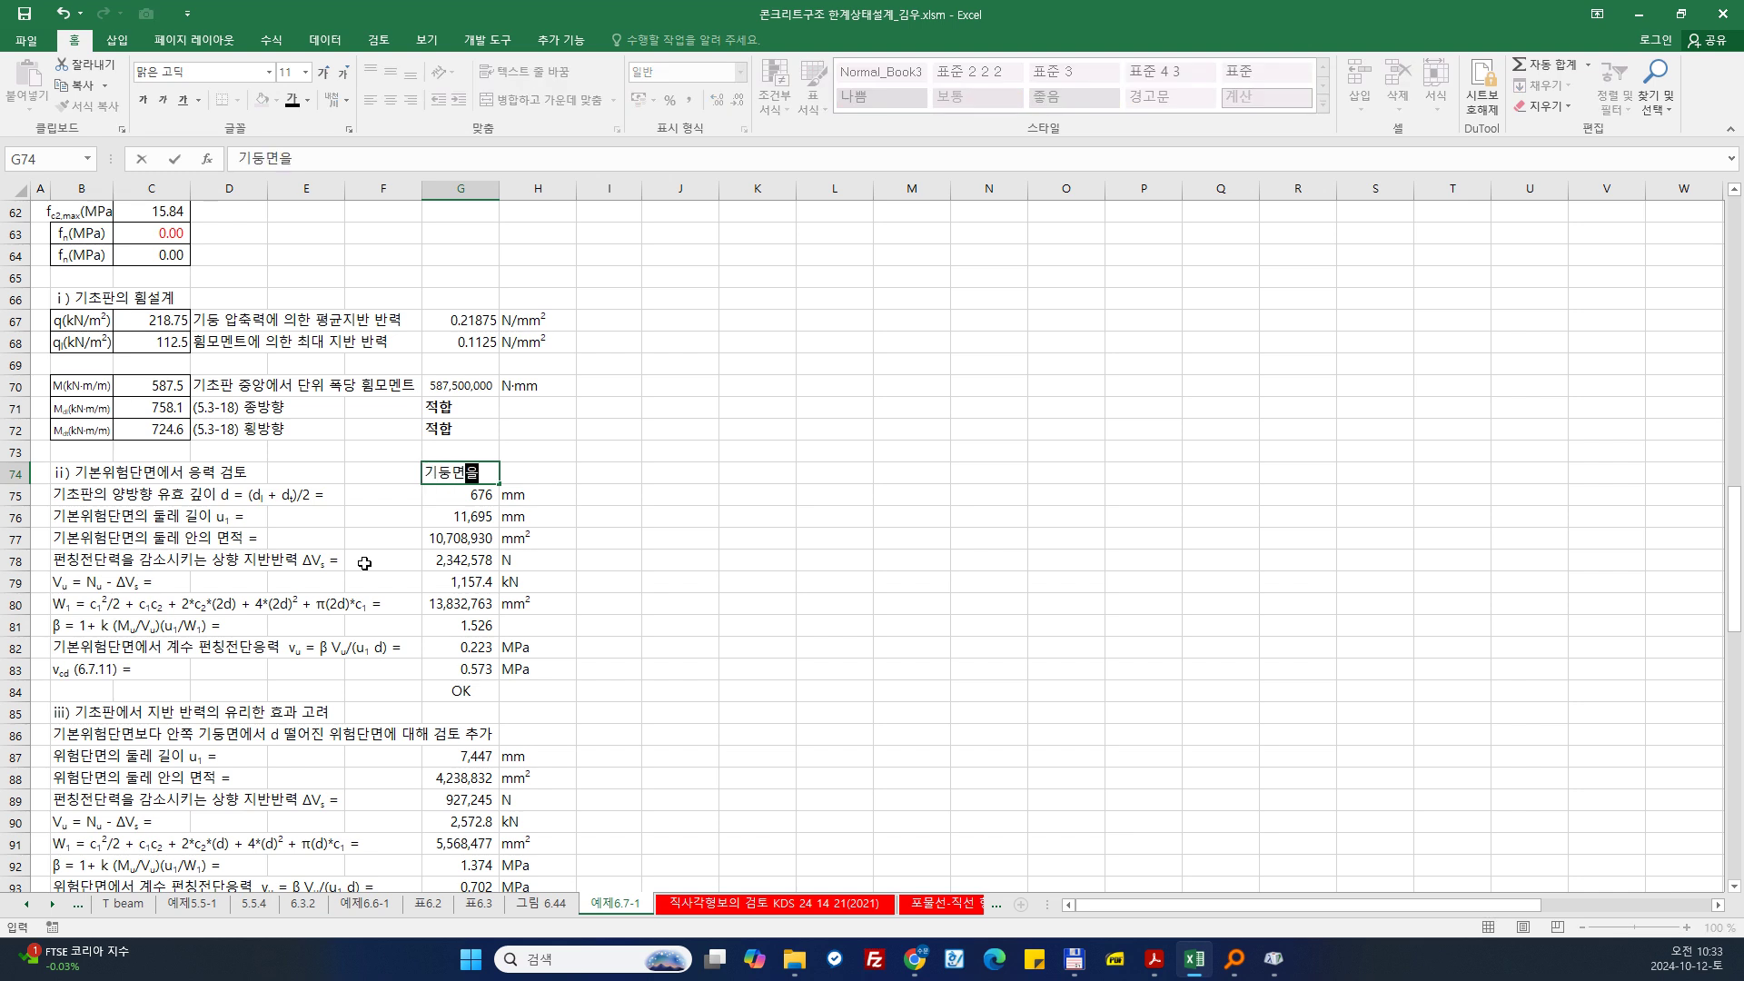
type("터 2d위치")
key("Return")
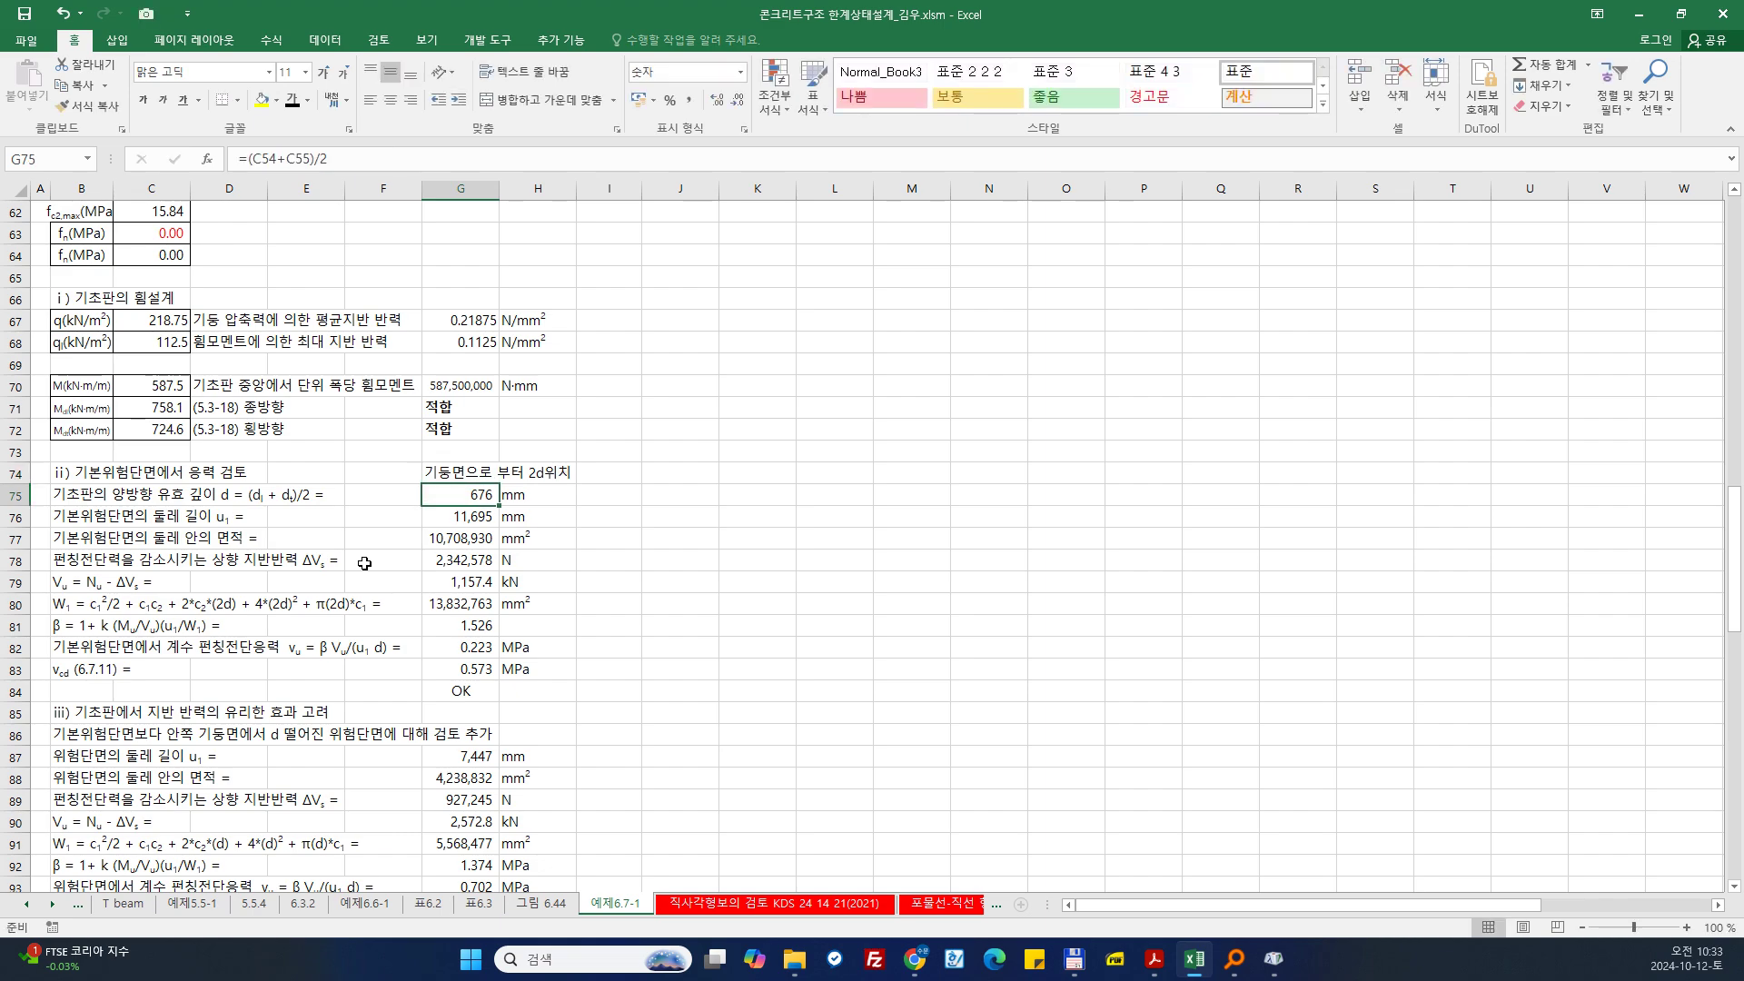
Step: Consult the slab design punching shear strength chart on the 그림 6.44 sheet, including the 2d position, and return to 예제6.7-1
left_click(550, 904)
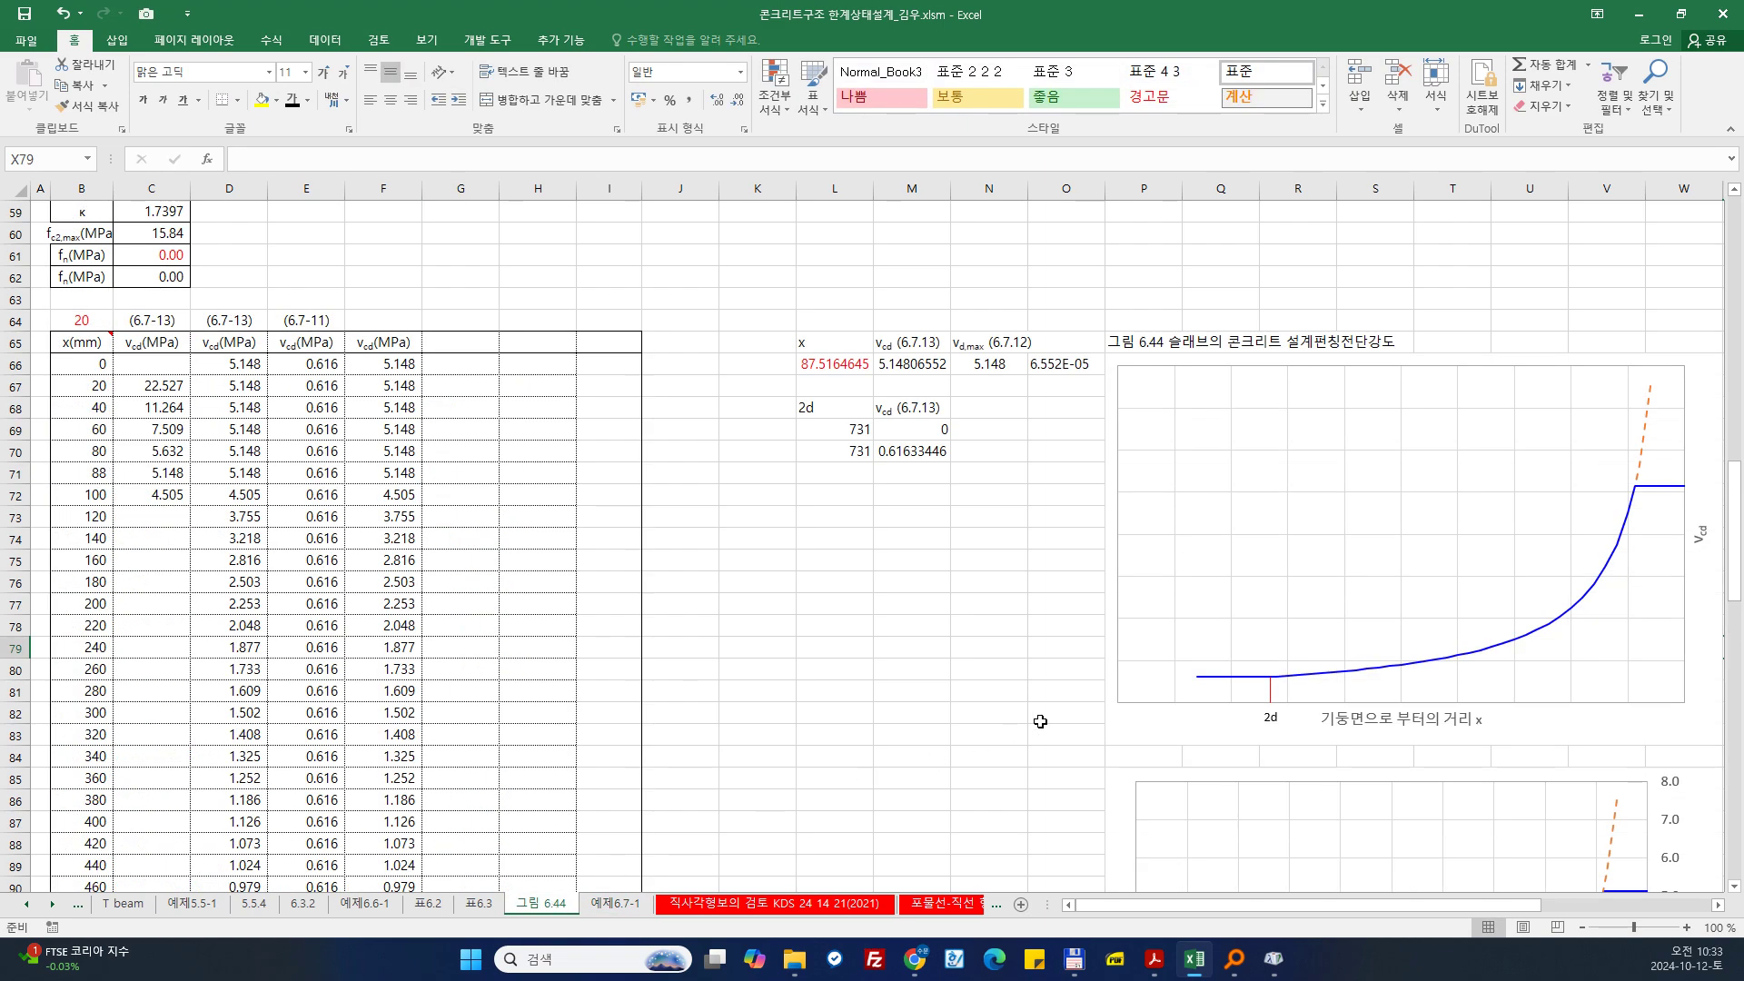
left_click(973, 733)
scroll(1387, 903, "right", 5)
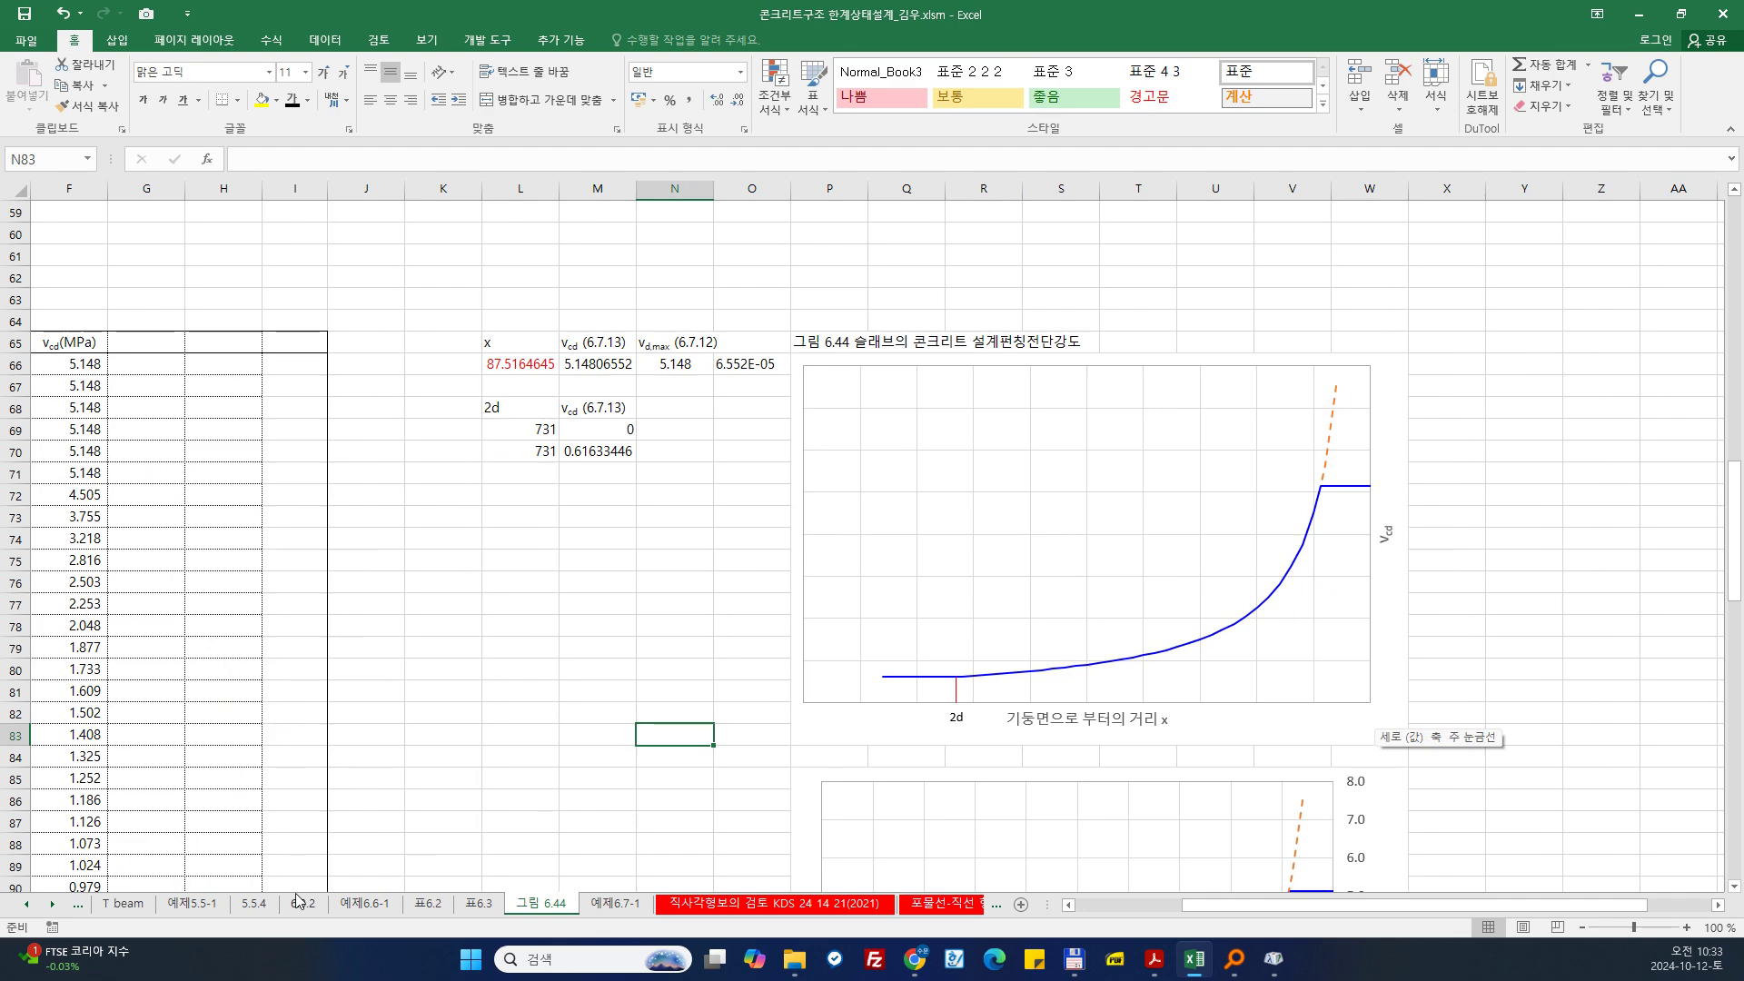
left_click(609, 904)
left_click(610, 645)
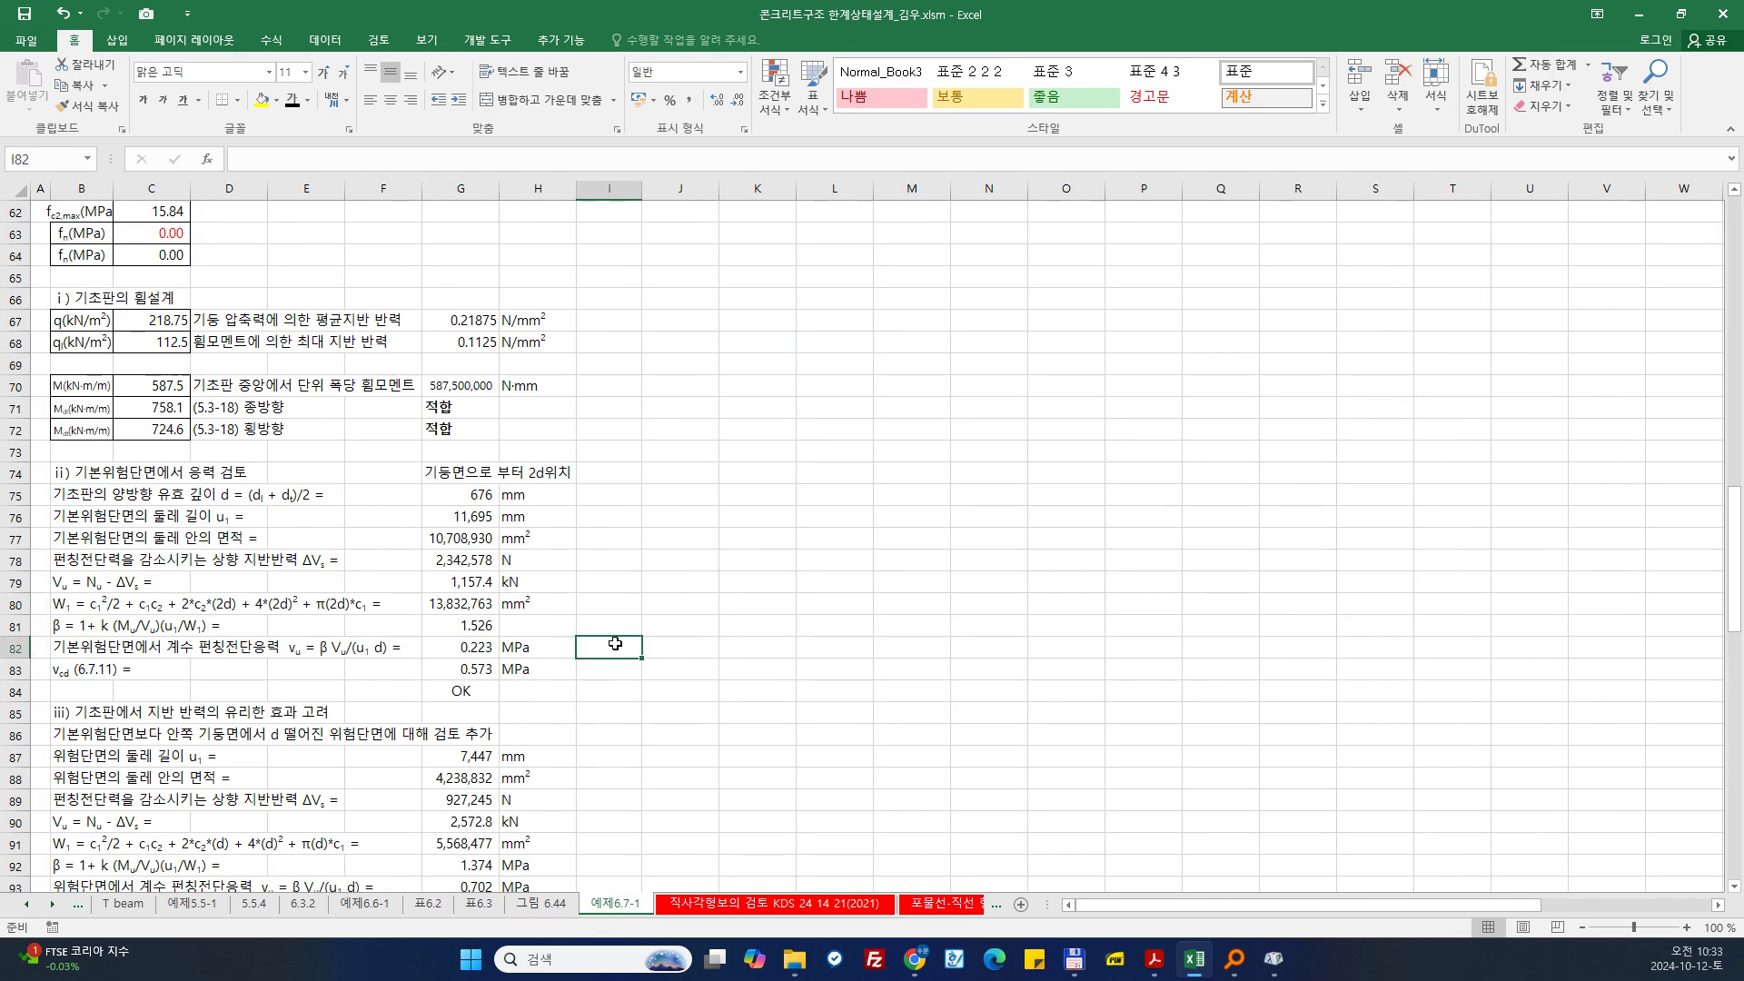
Step: Copy the G74 note to G85 beside the section iii heading and change it to "기둥면으로 부터 d위치"
left_click(481, 714)
scroll(525, 706, "down", 1)
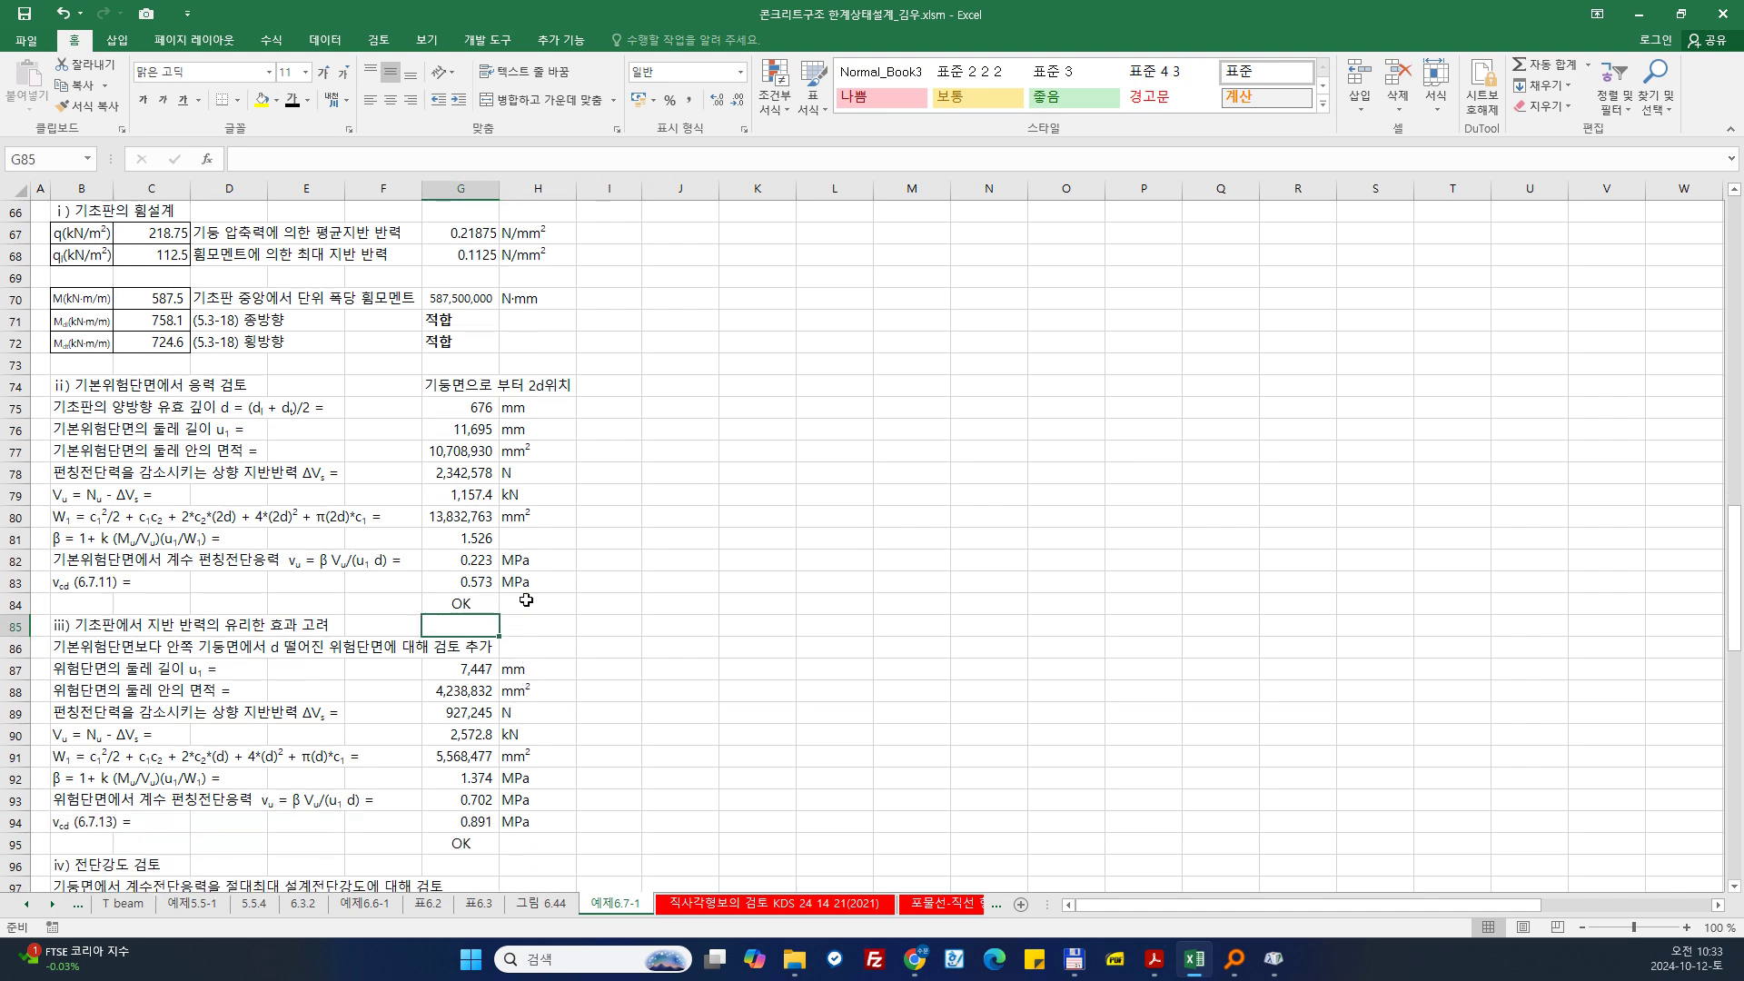
left_click(469, 387)
key("ctrl+c")
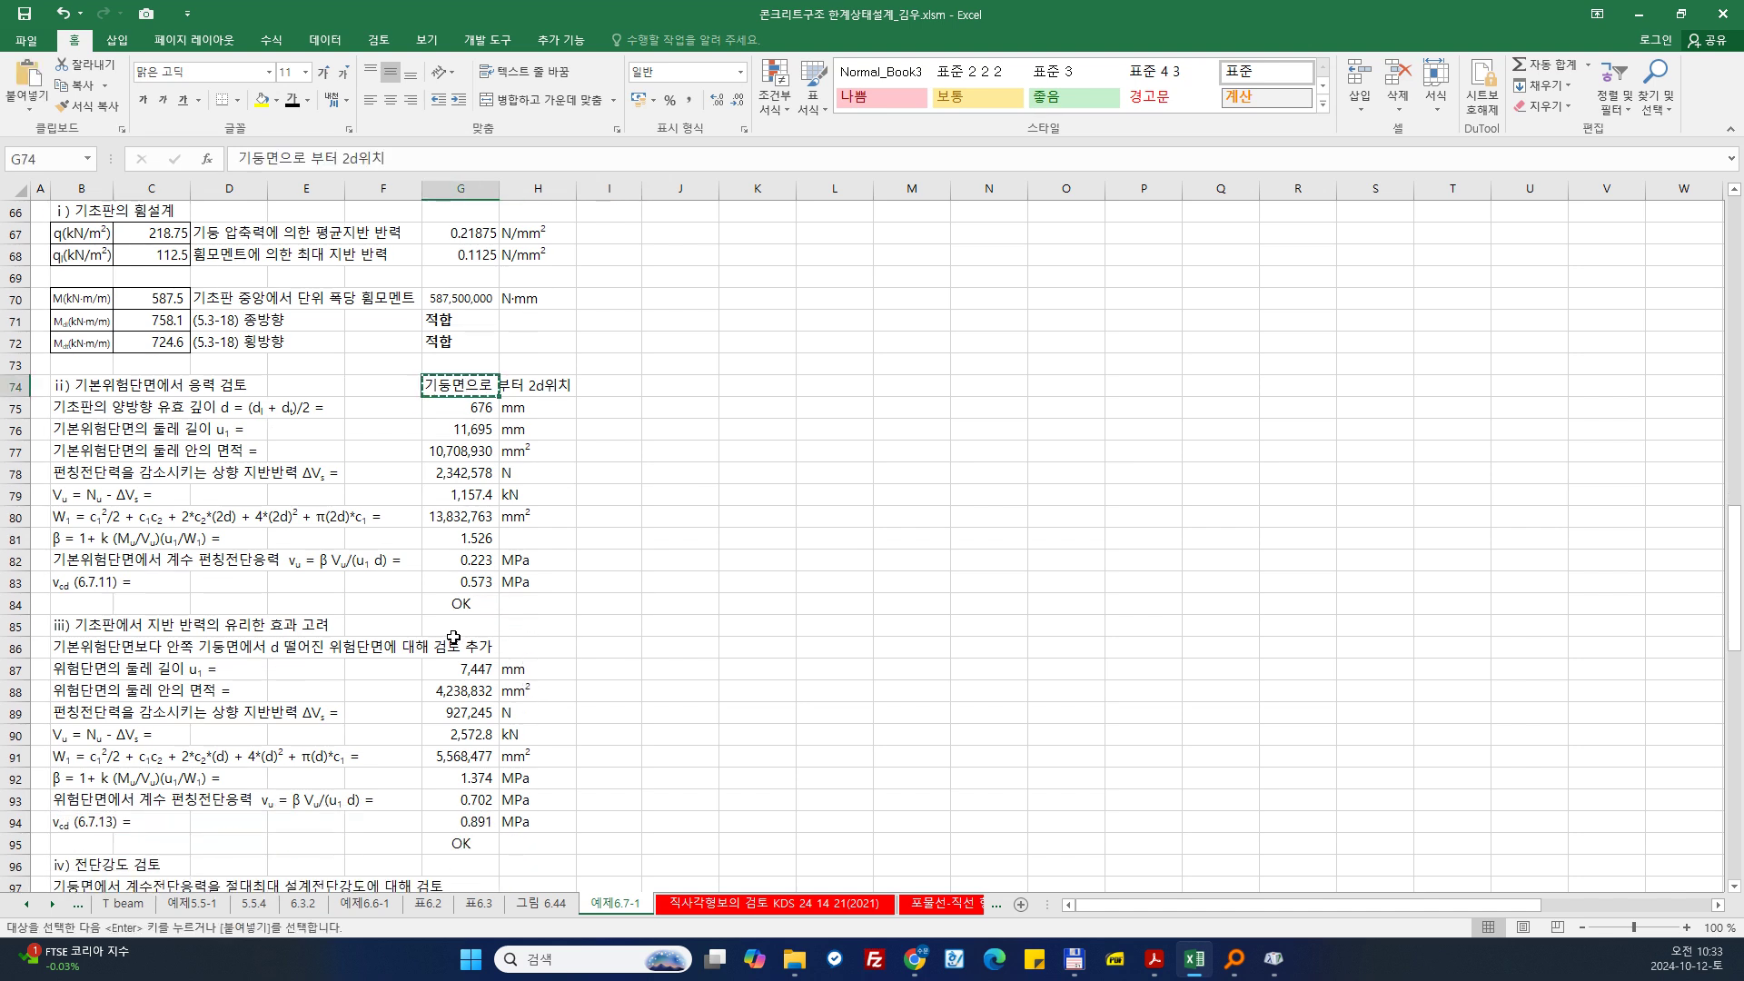
left_click(468, 625)
key("ctrl+v")
double_click(452, 625)
left_click(530, 624)
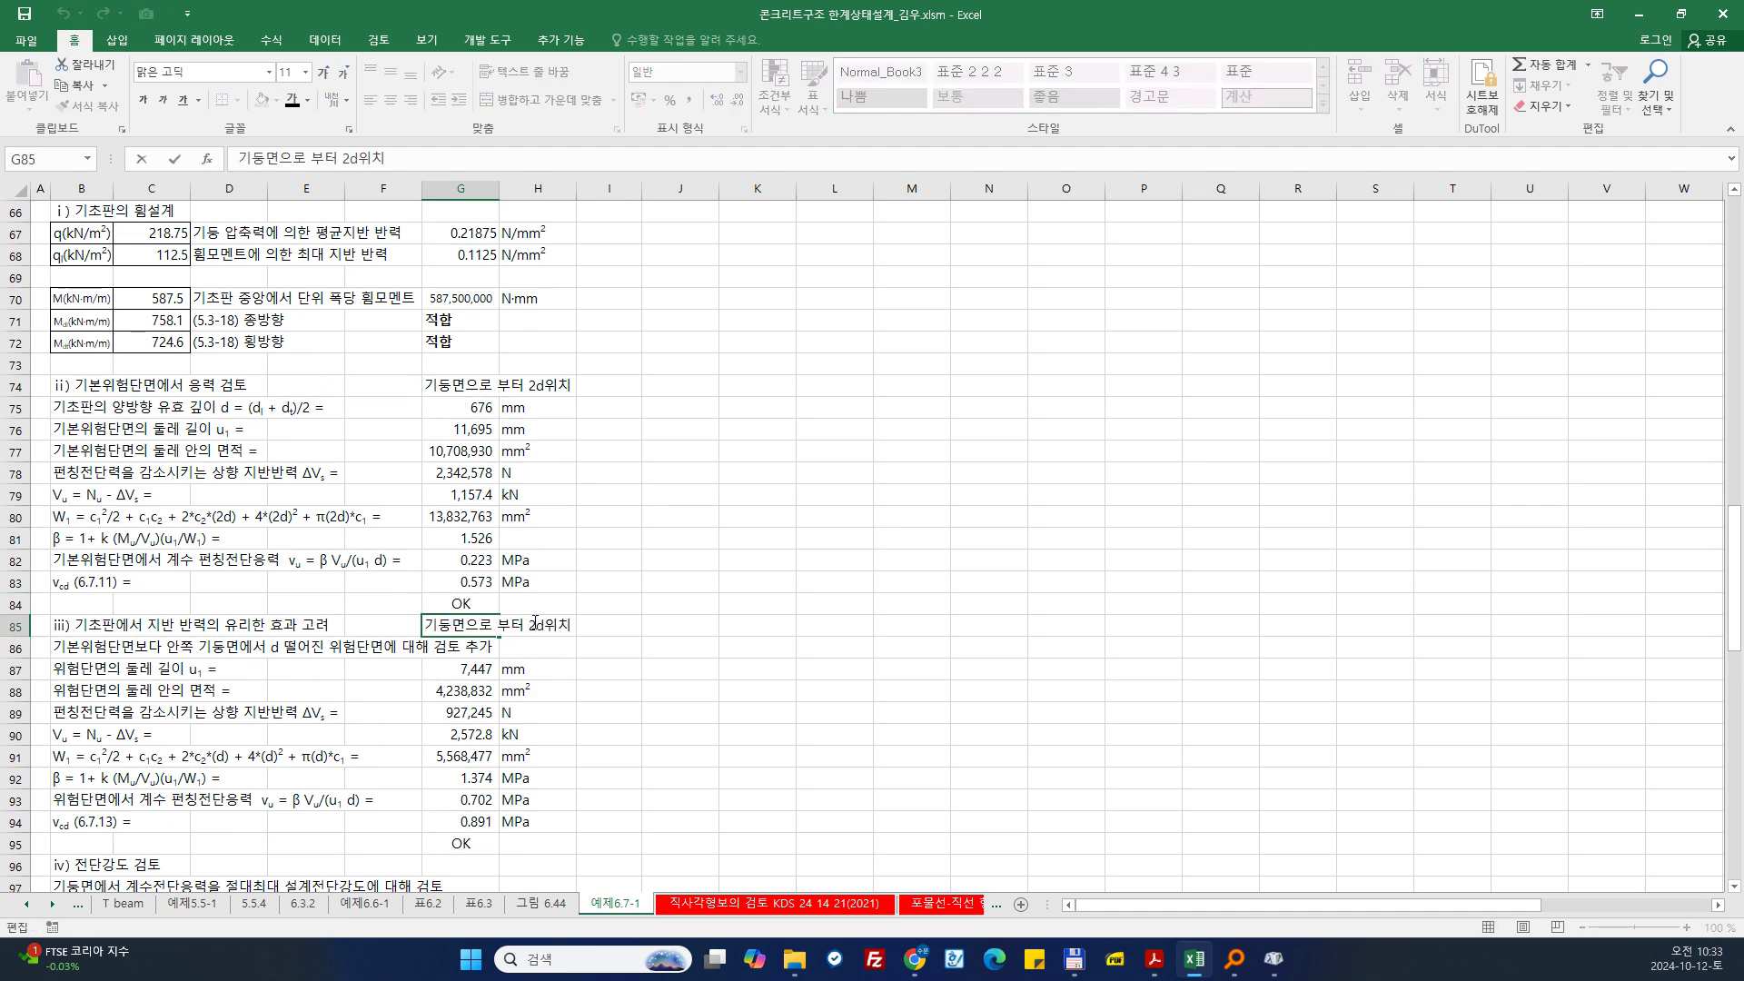
key("Delete")
key("Return")
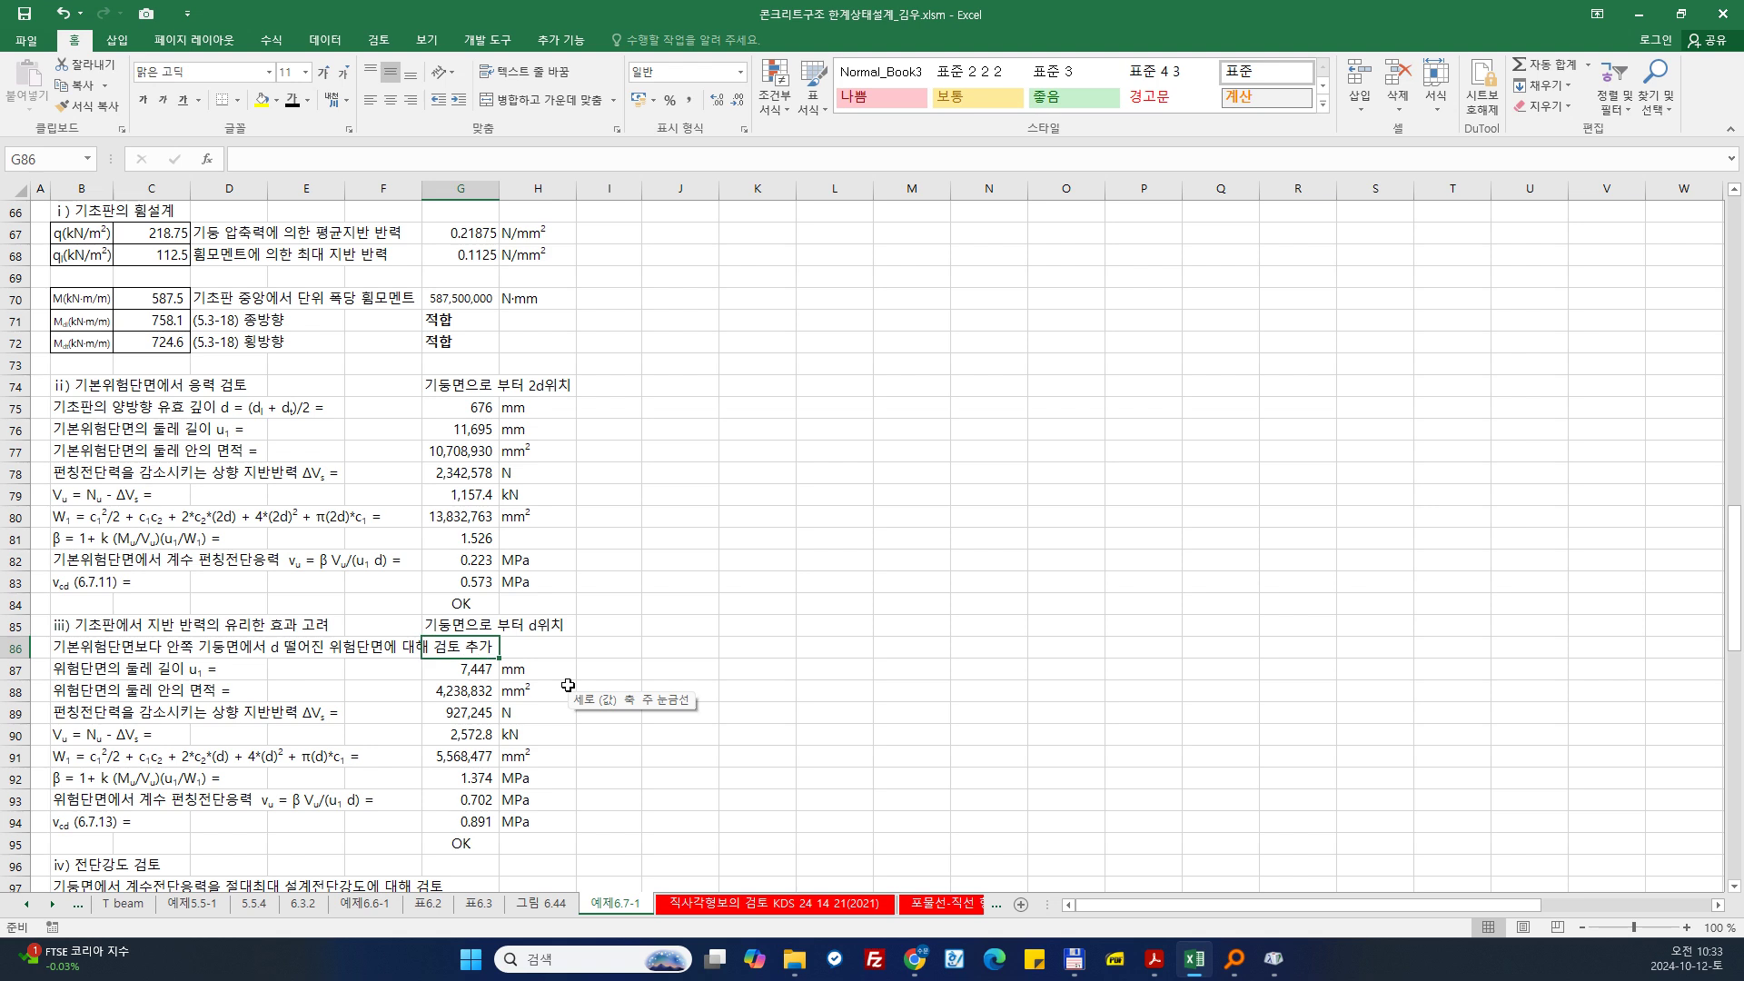
Step: Inspect section iii's formulas in G87:G94, from the critical perimeter through W₁ to the design punching strength of equation (6.7.13)
left_click(464, 672)
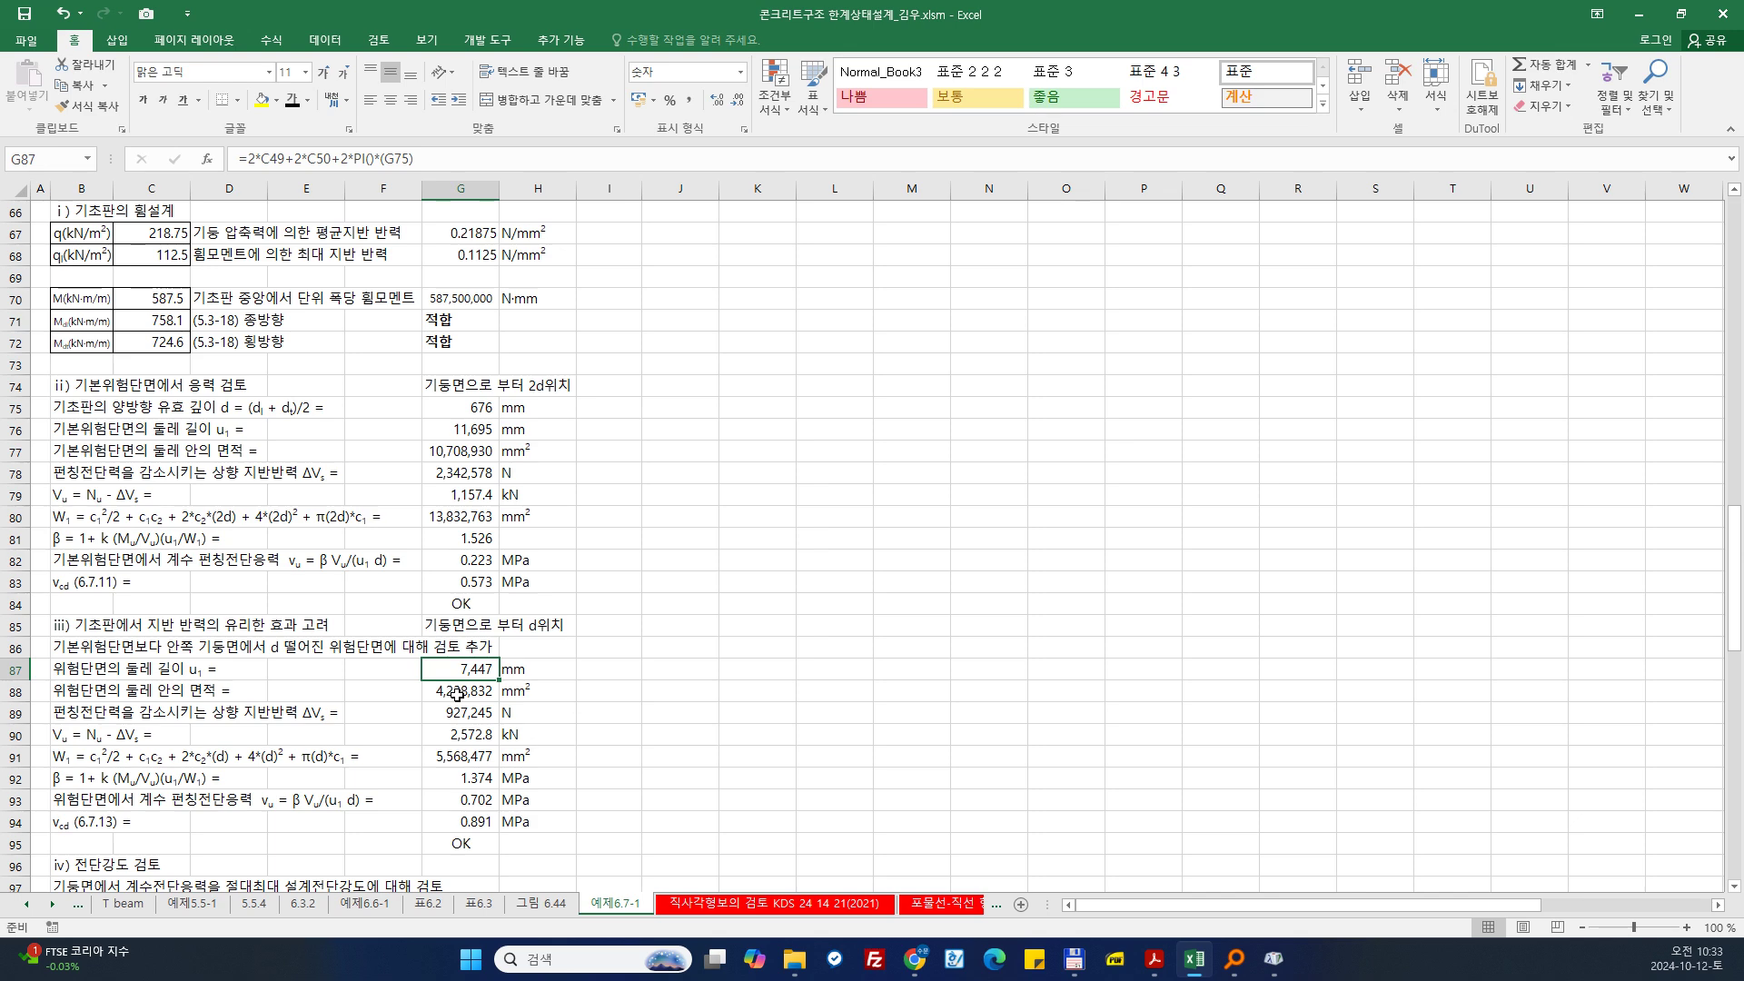
left_click(457, 694)
key("Down")
key("Down")
key("Down")
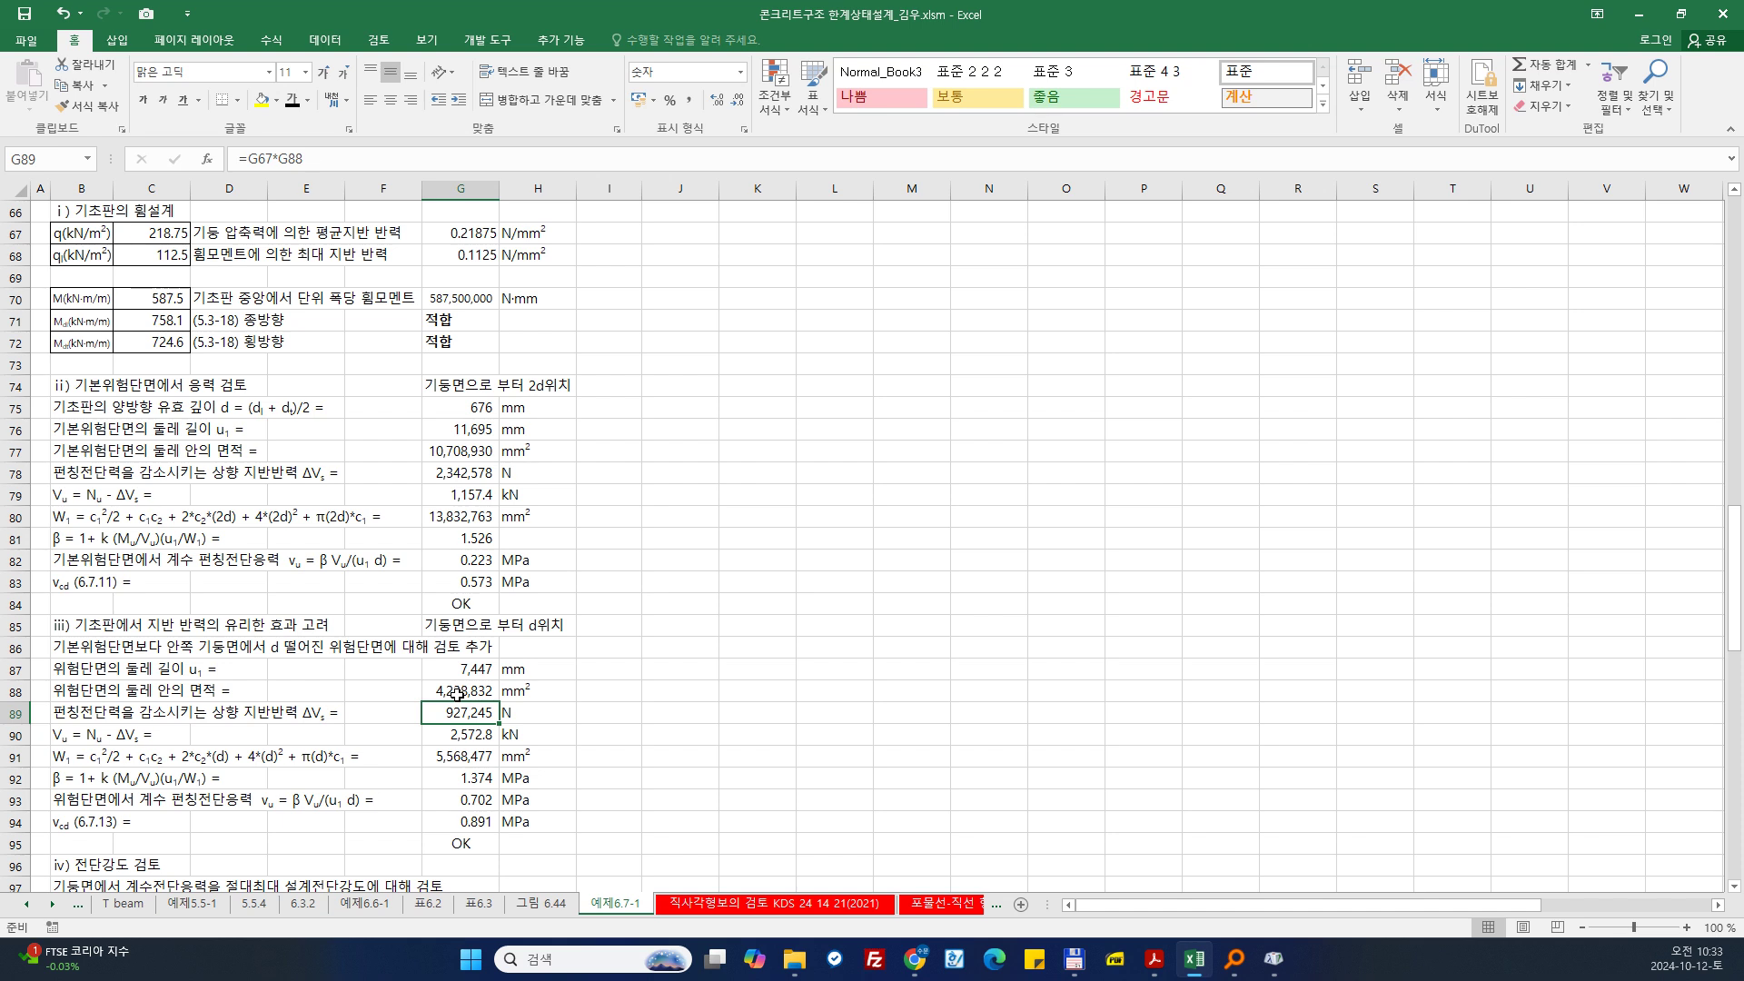
scroll(524, 782, "down", 1)
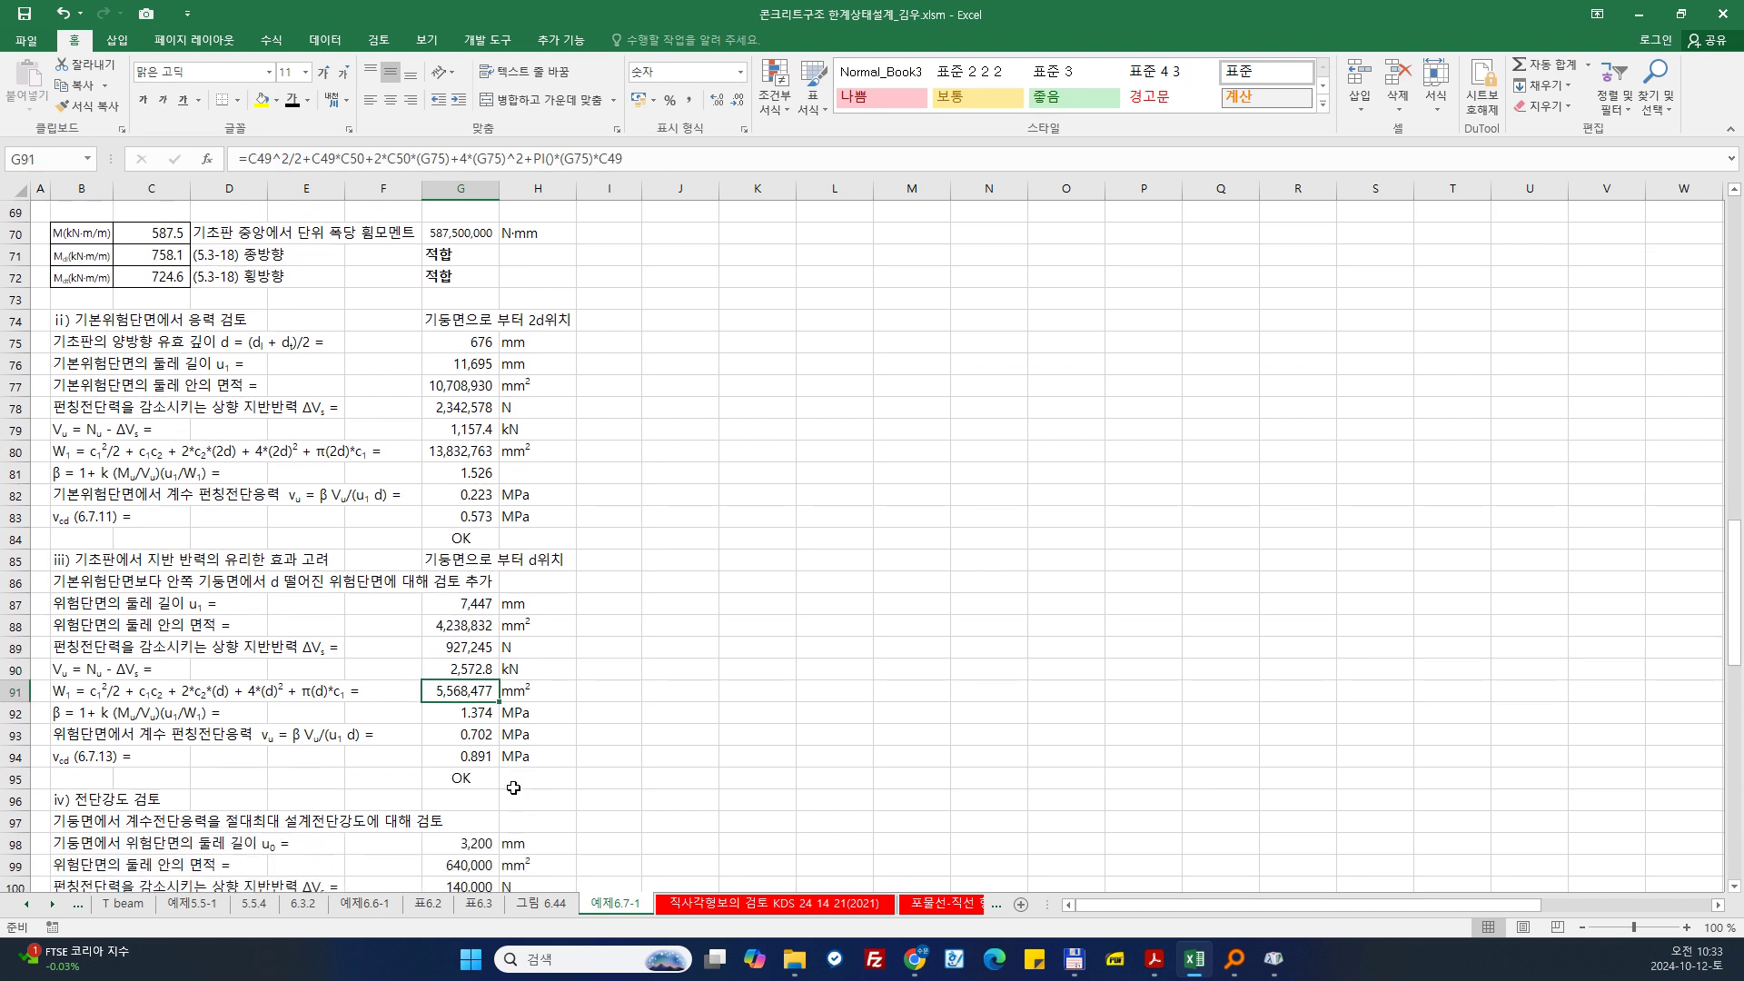
left_click(475, 757)
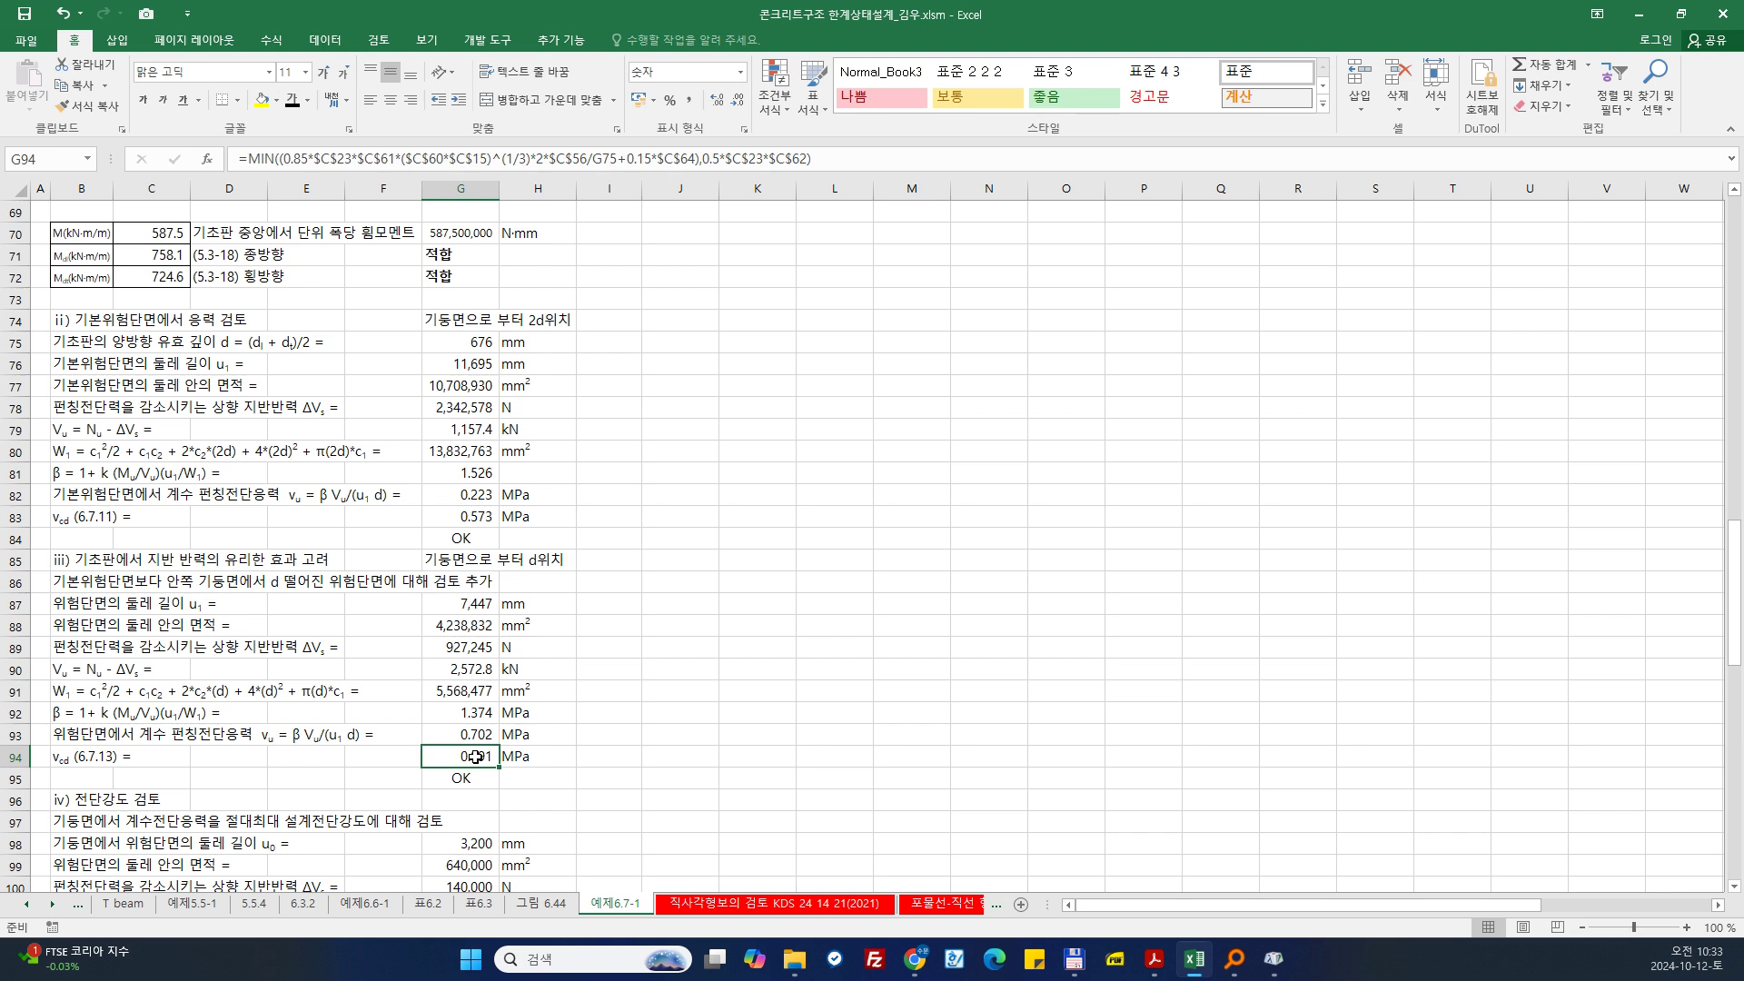
left_click(56, 754)
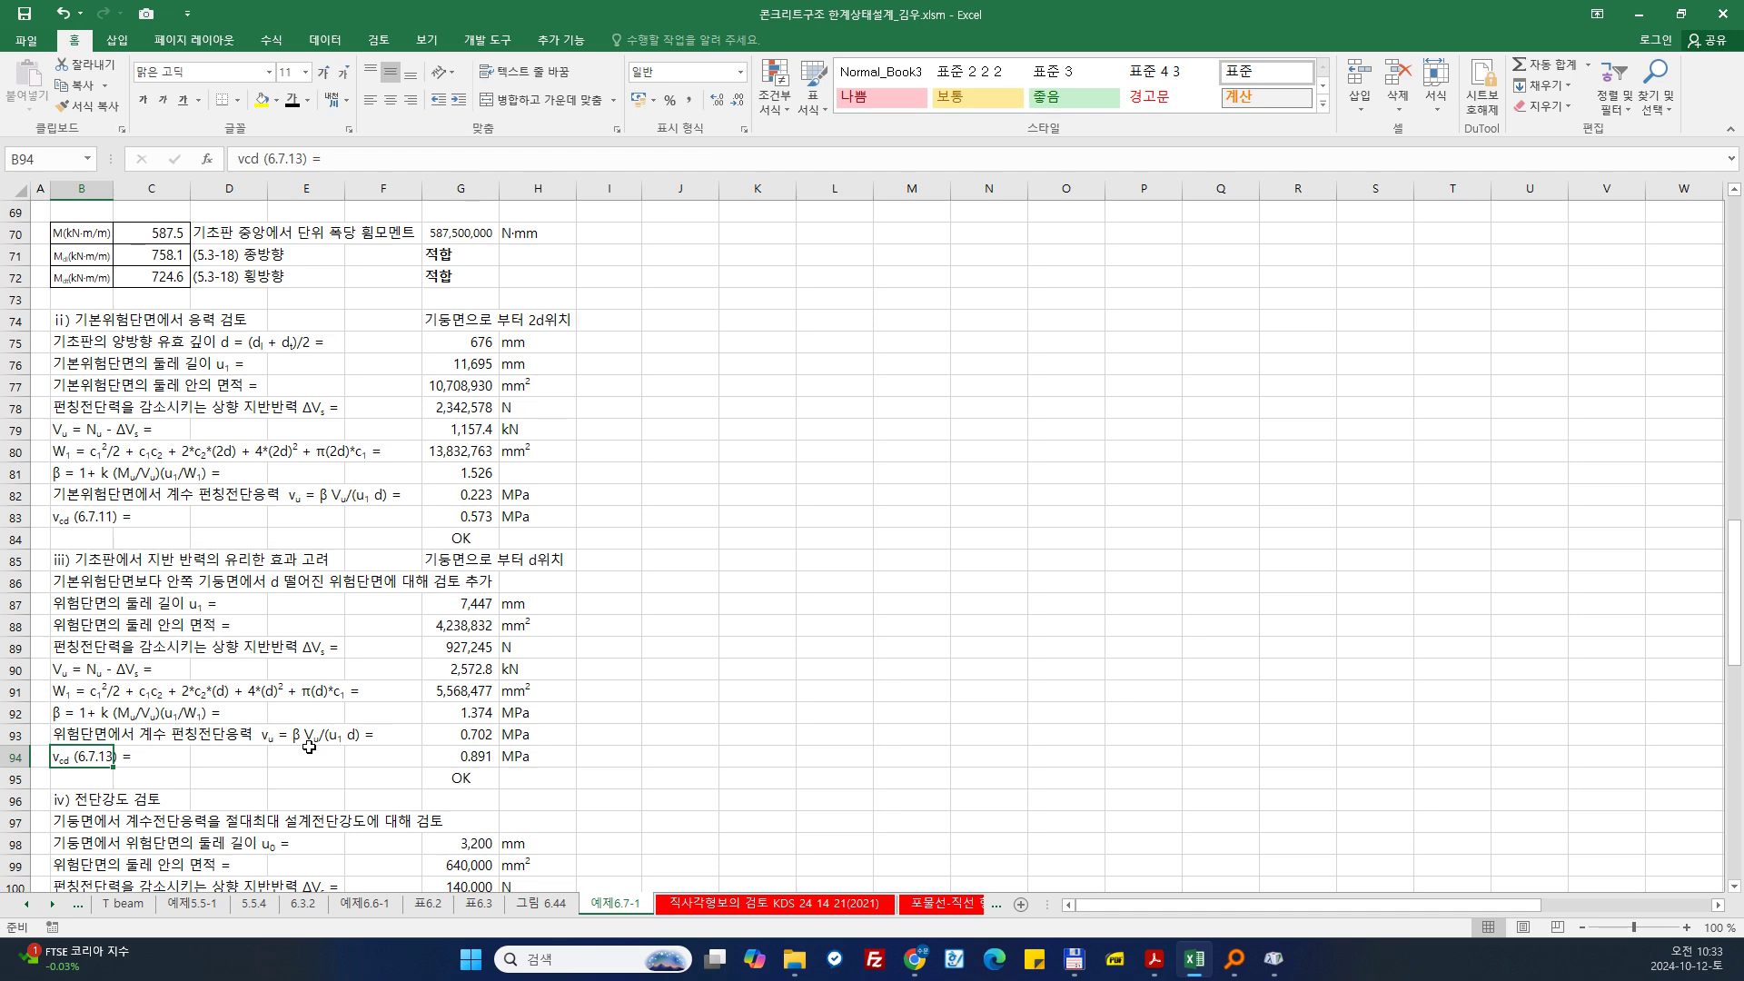
Step: Review the section iv column-face shear check in B97:H105, inspecting the formulas for W₀, β and punching shear stress in G102:G104
scroll(309, 747, "down", 3)
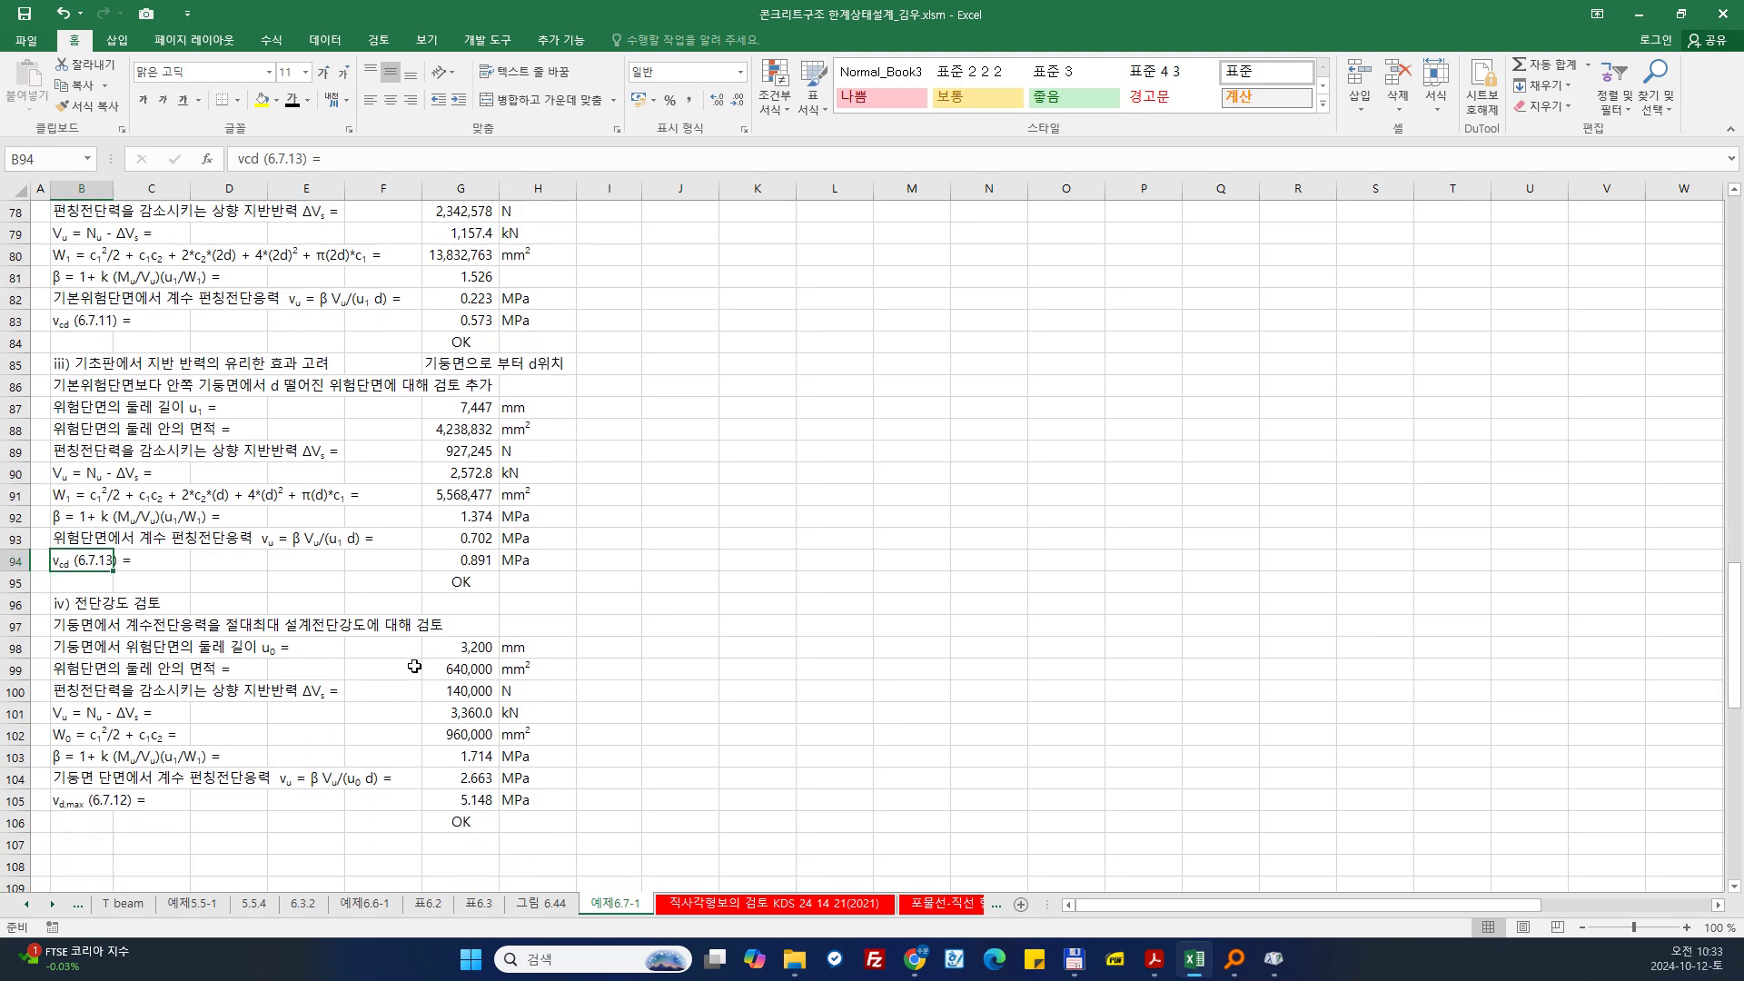
left_click_drag(89, 627, 531, 789)
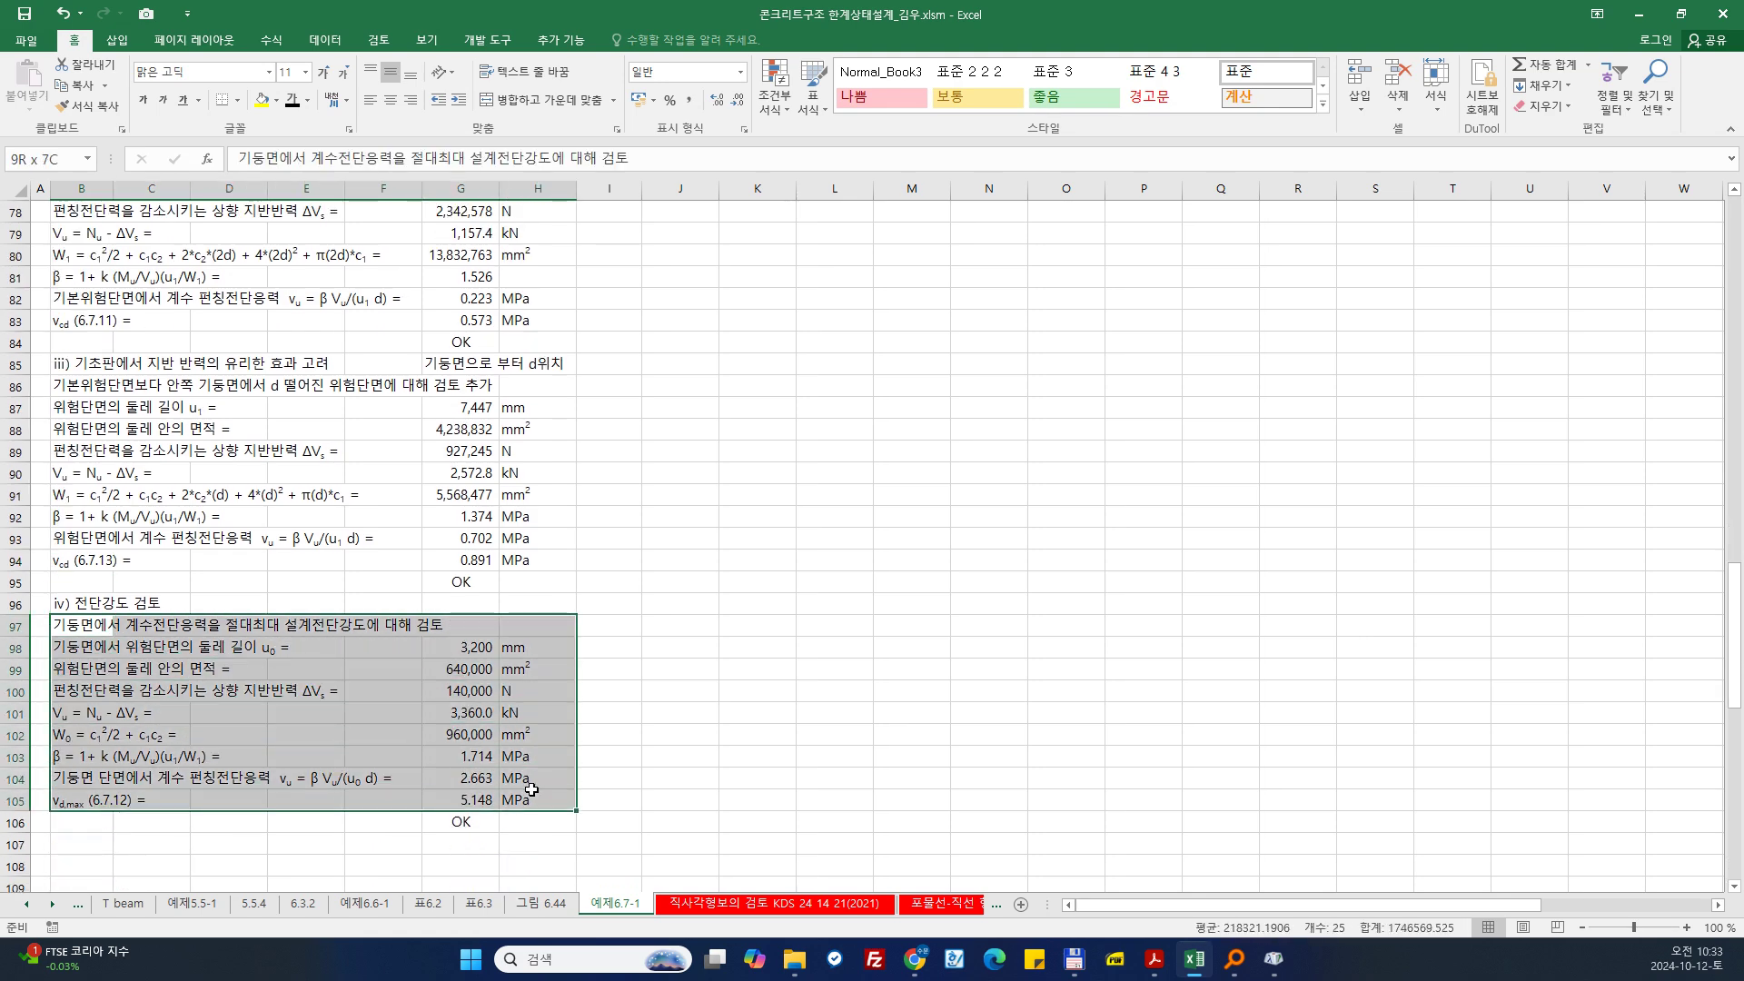
left_click(463, 732)
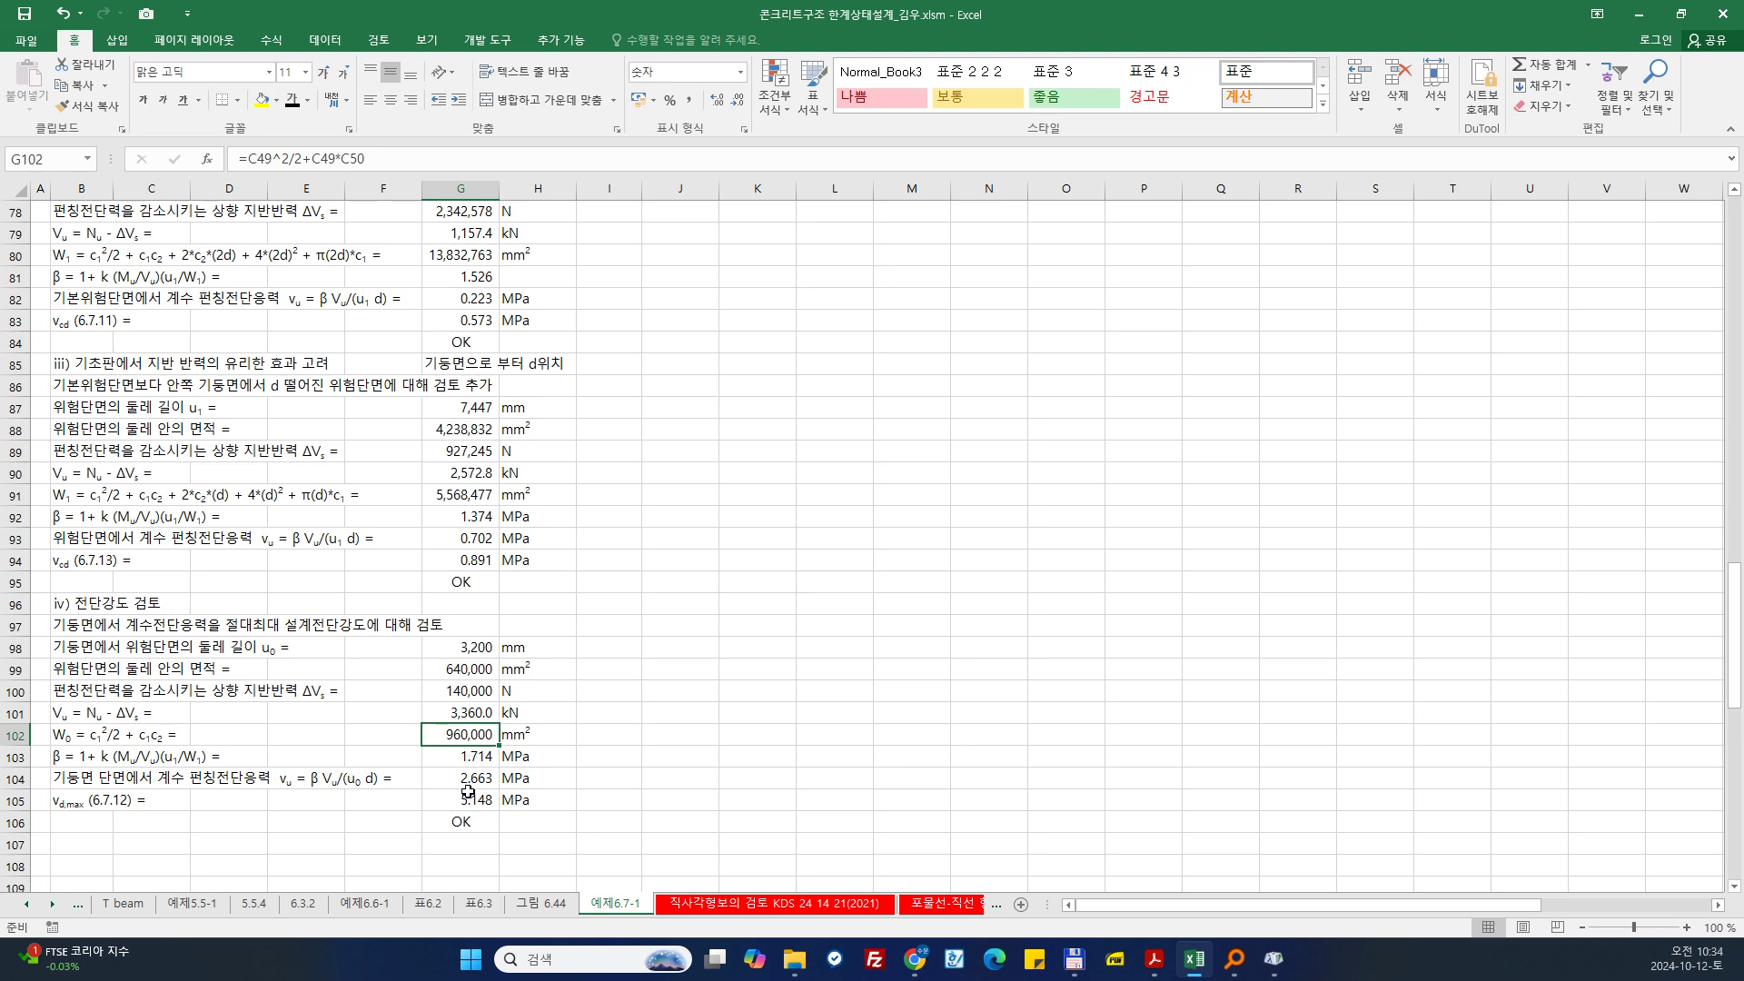
left_click(468, 758)
left_click(468, 782)
Step: Compare the punching shear stress with the design strength in G104:G105, G93:G94 and G82:G83
left_click_drag(467, 787, 468, 801)
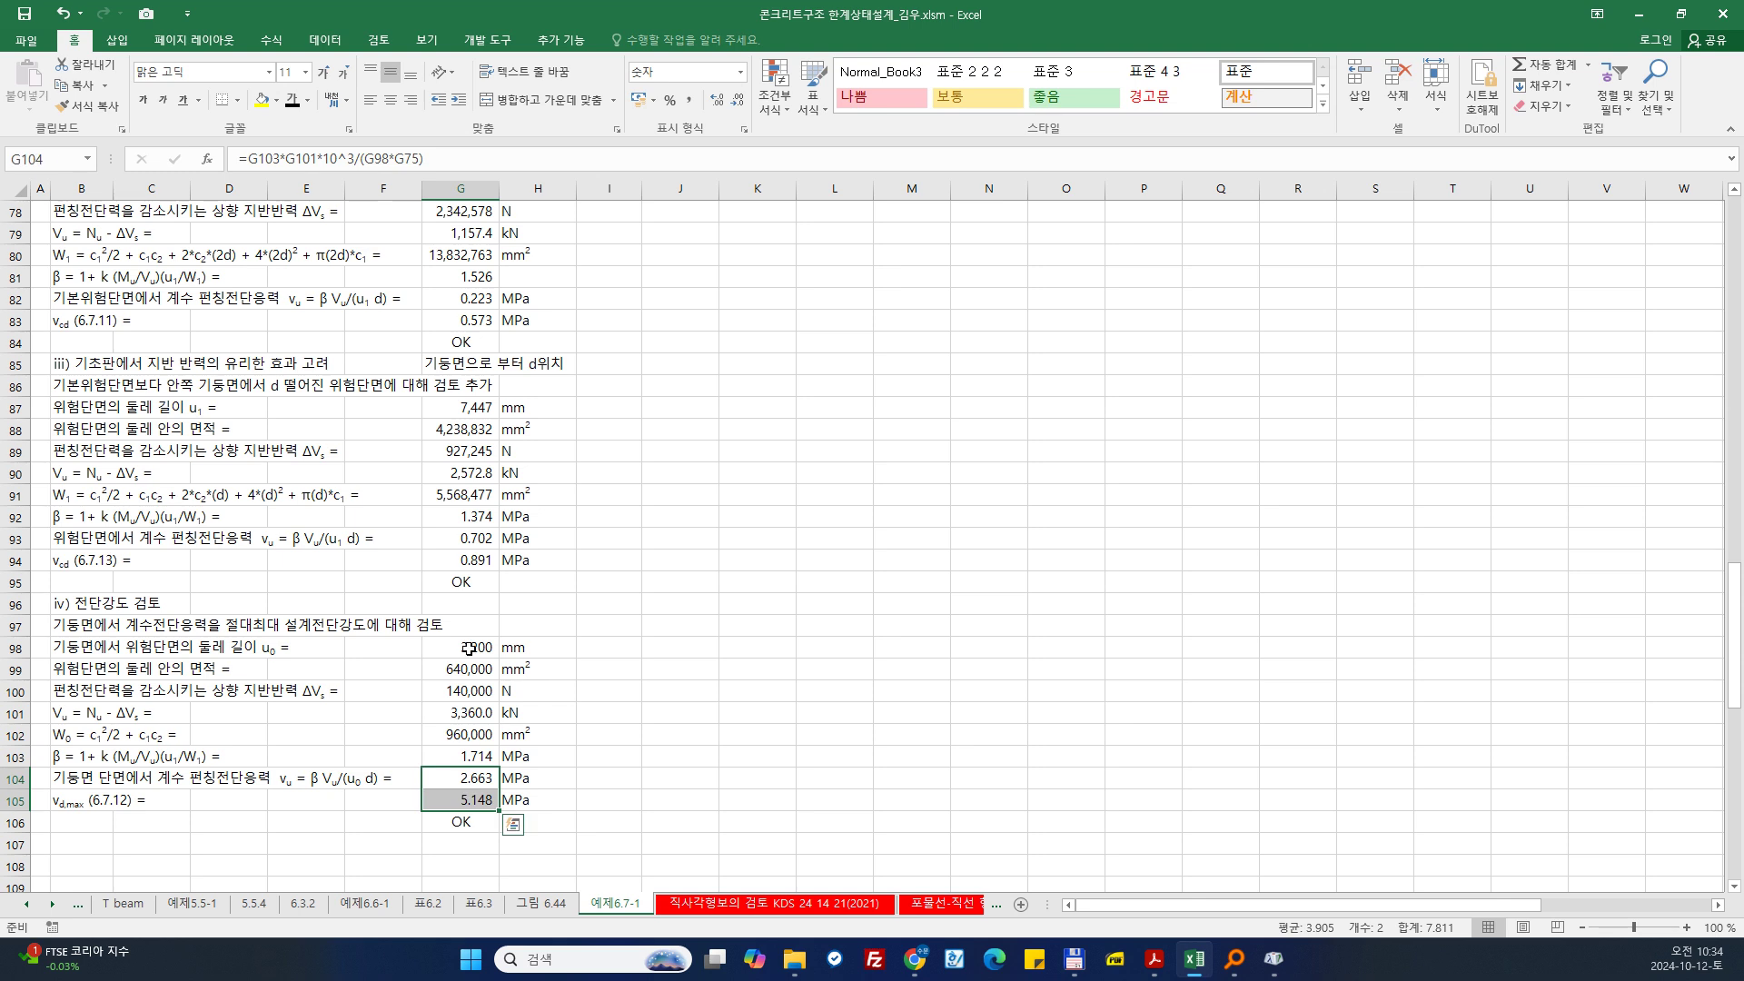
left_click_drag(457, 539, 459, 561)
left_click_drag(451, 306, 454, 324)
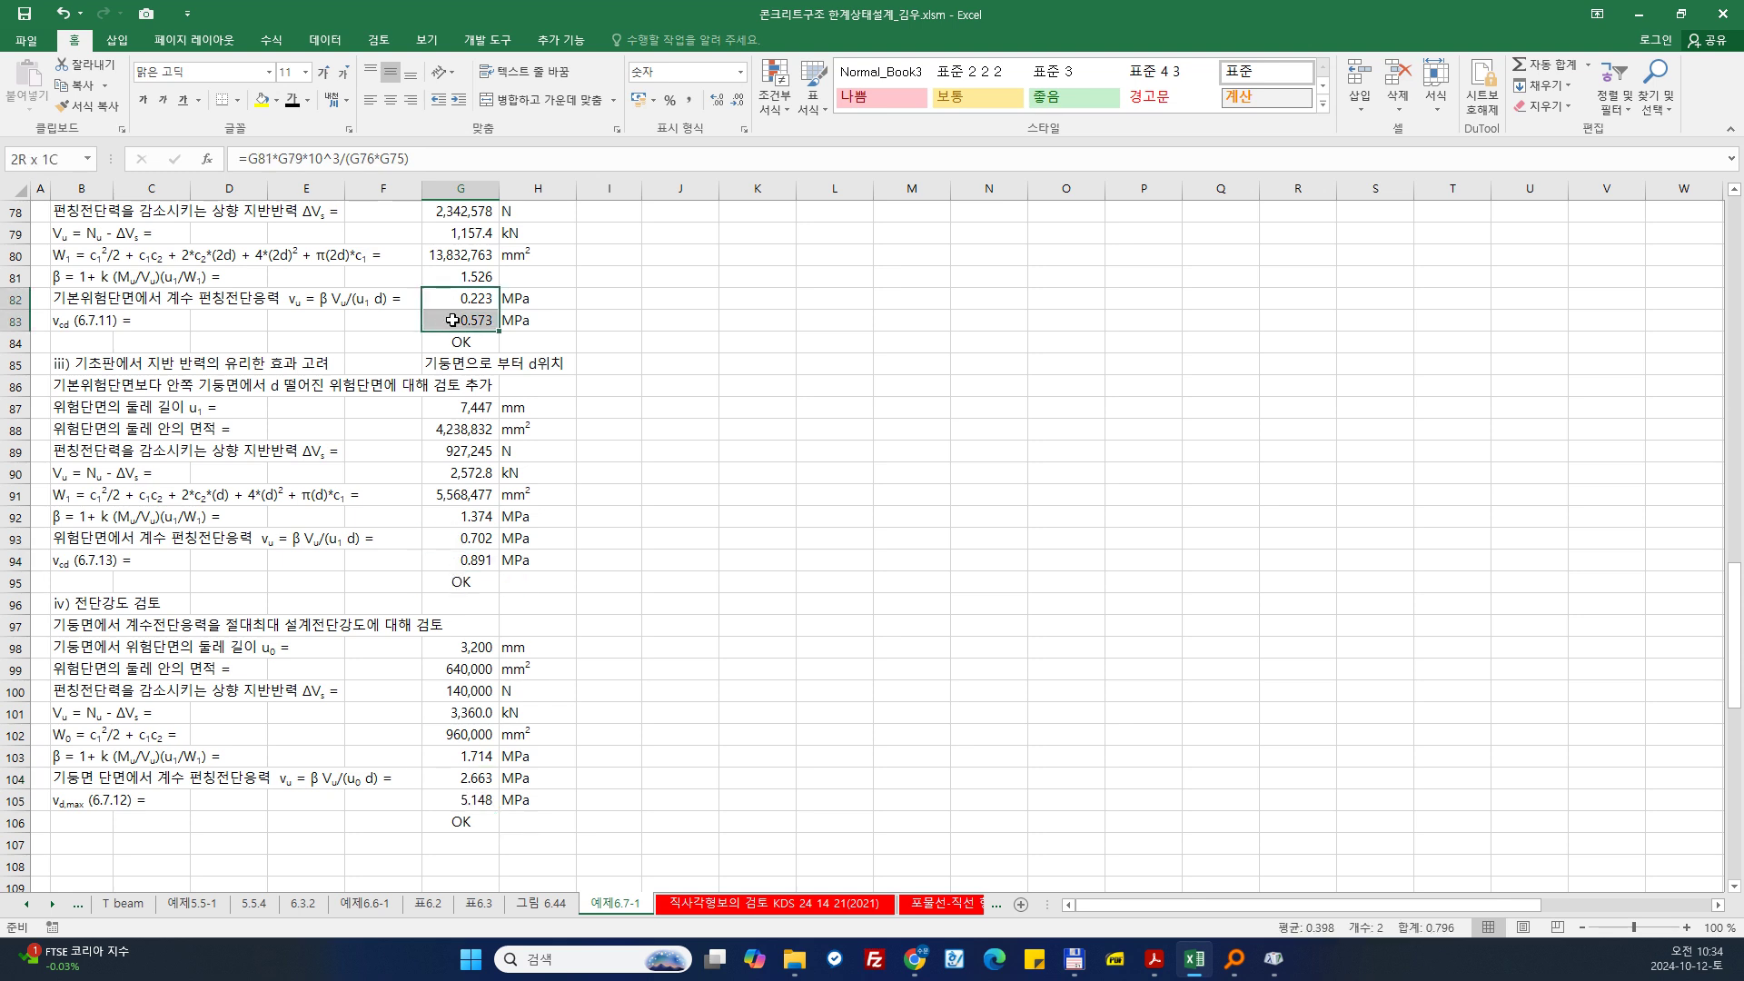